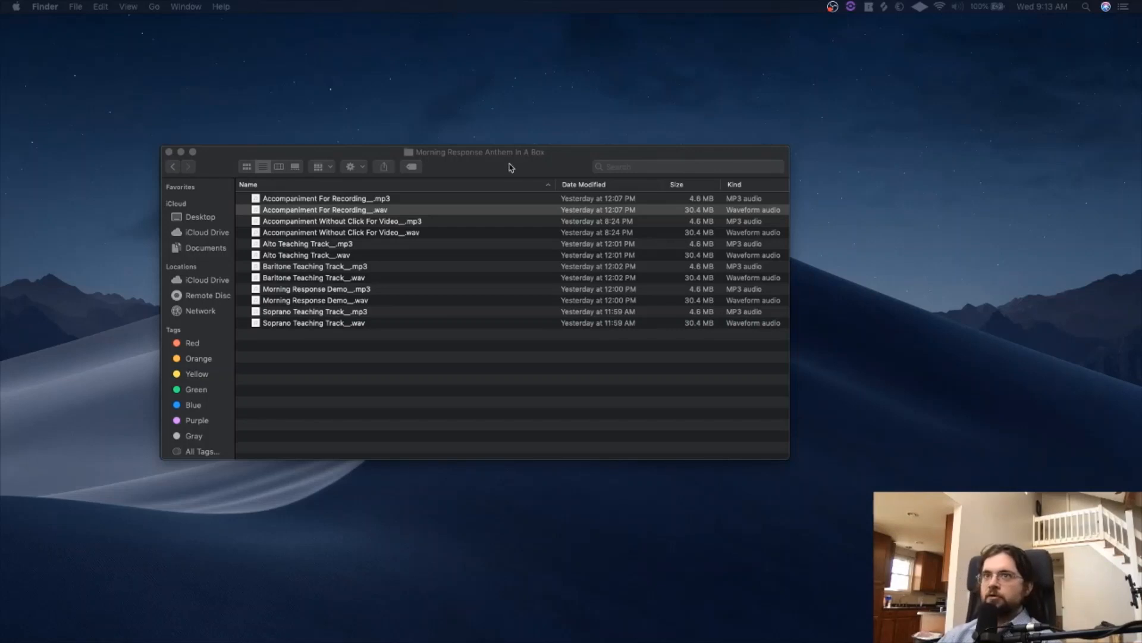
- Review the accompaniment, teaching and demo audio tracks in the Morning Response Anthem In A Box folder
left_click(573, 165)
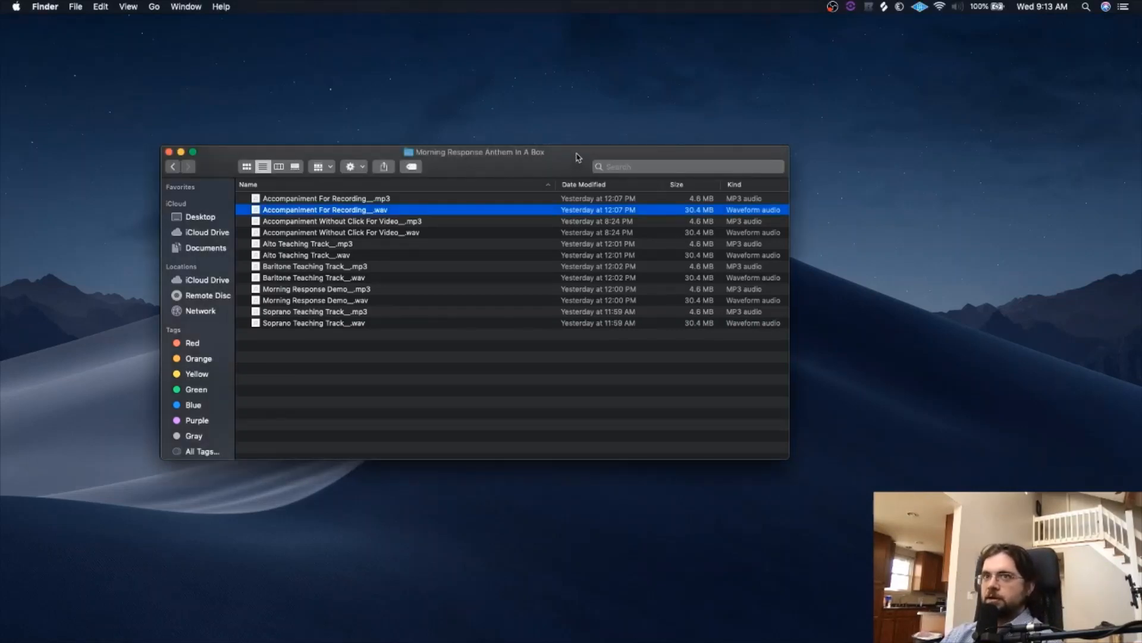
left_click(384, 199)
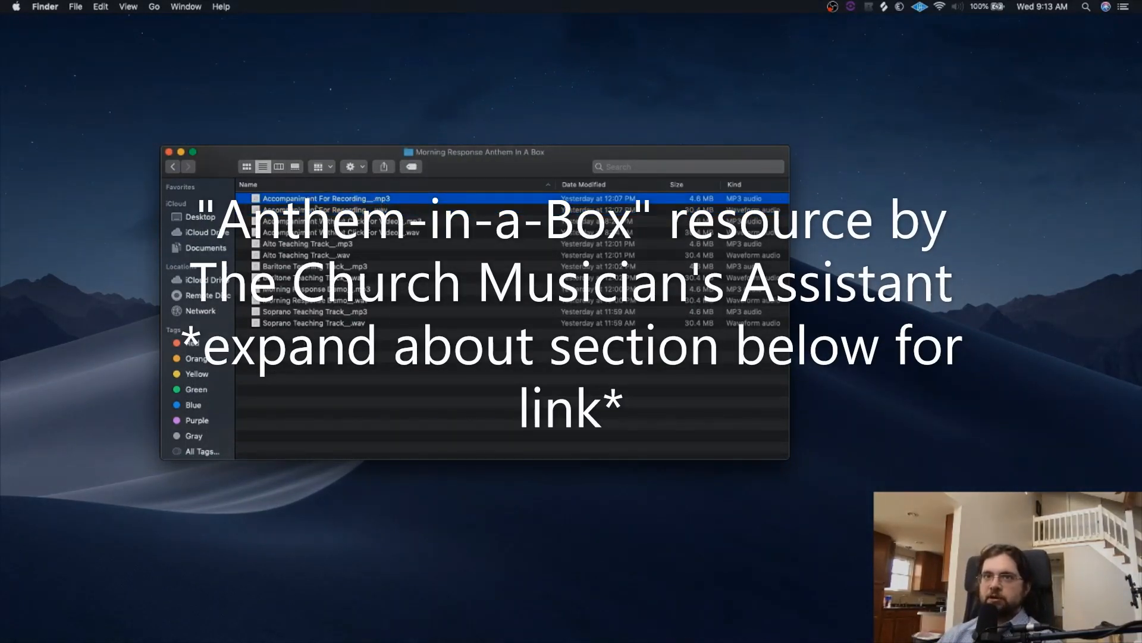
left_click(556, 208)
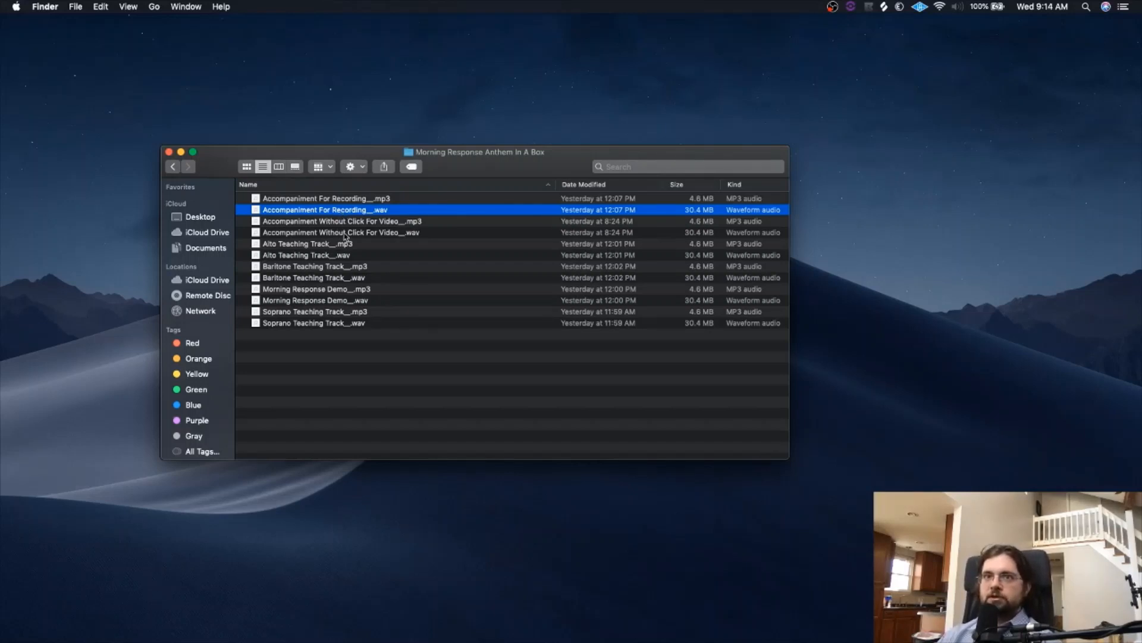
left_click(345, 235)
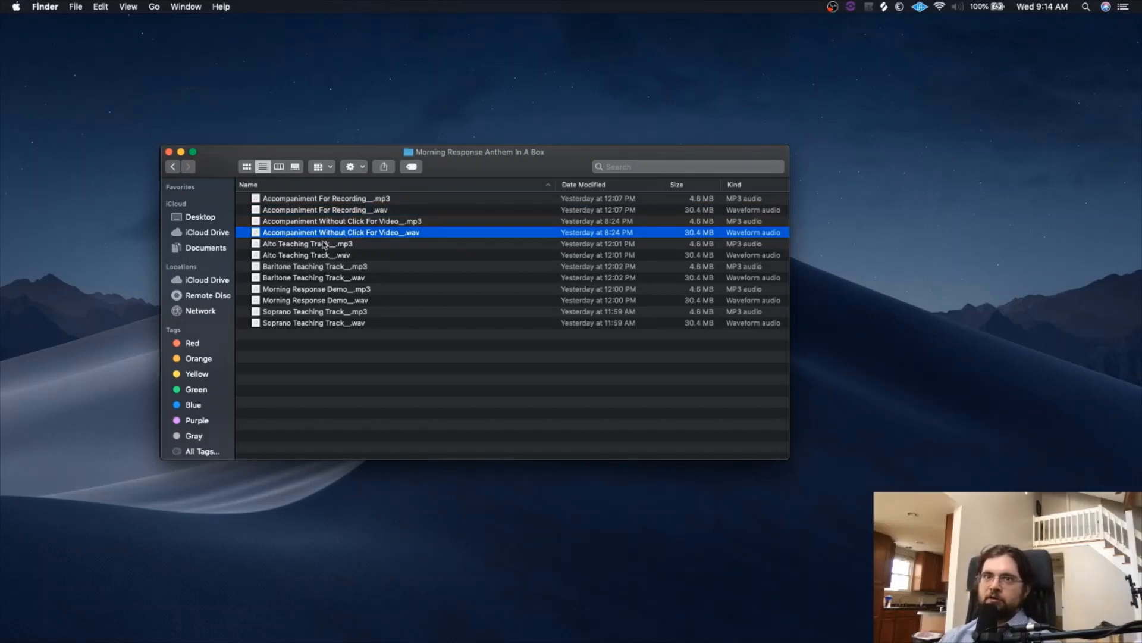
left_click(323, 244)
left_click(303, 325, "shift")
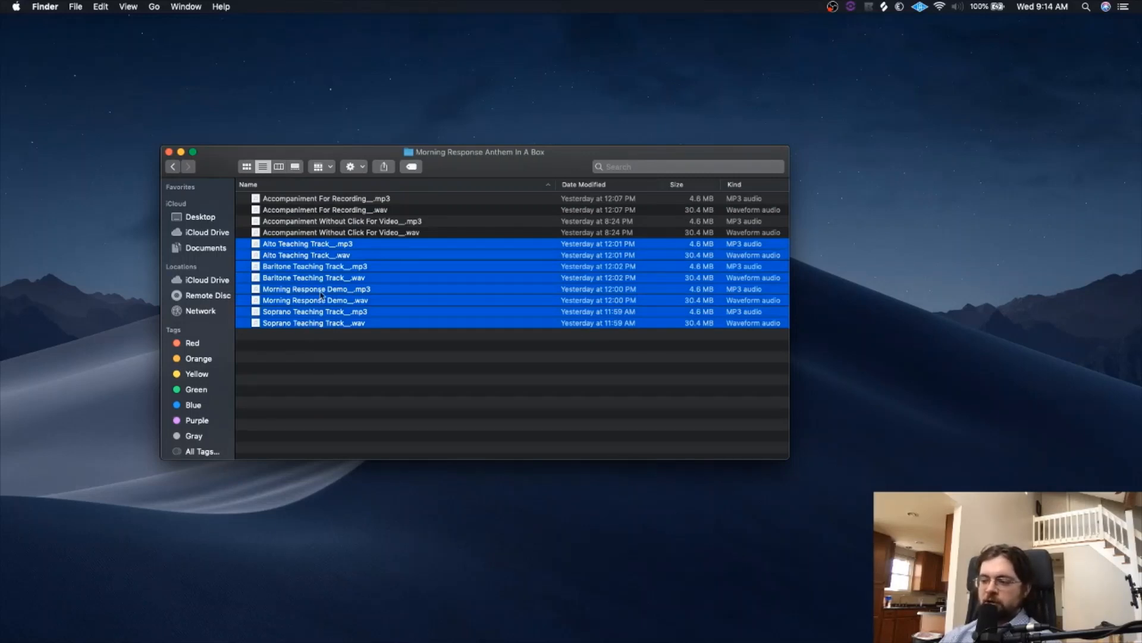
left_click(300, 235)
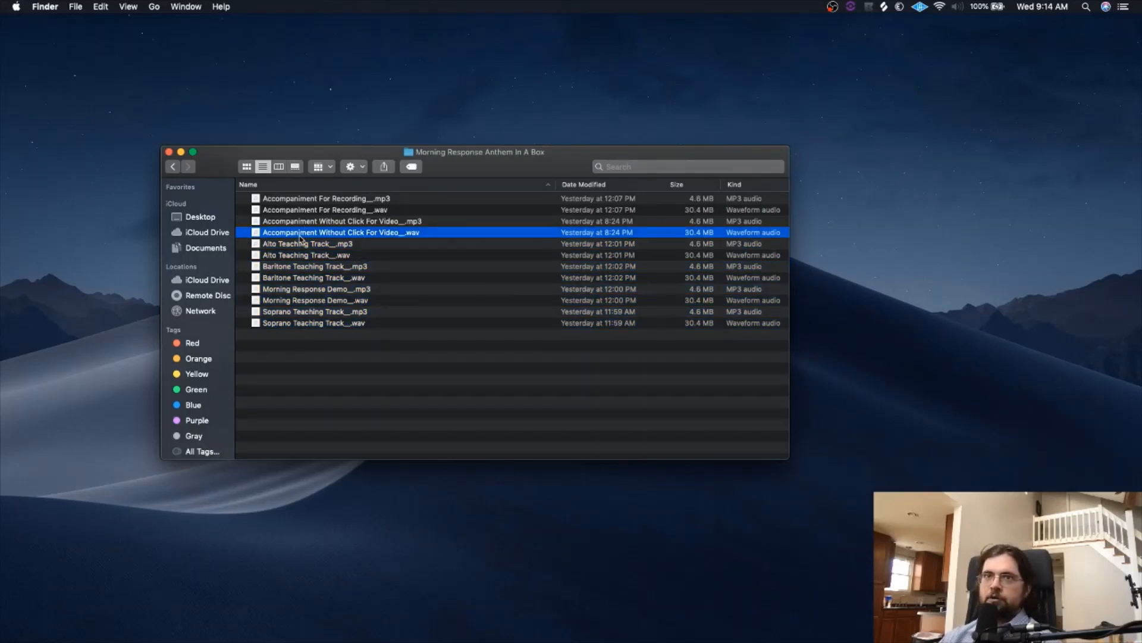
left_click(345, 223)
left_click(348, 212)
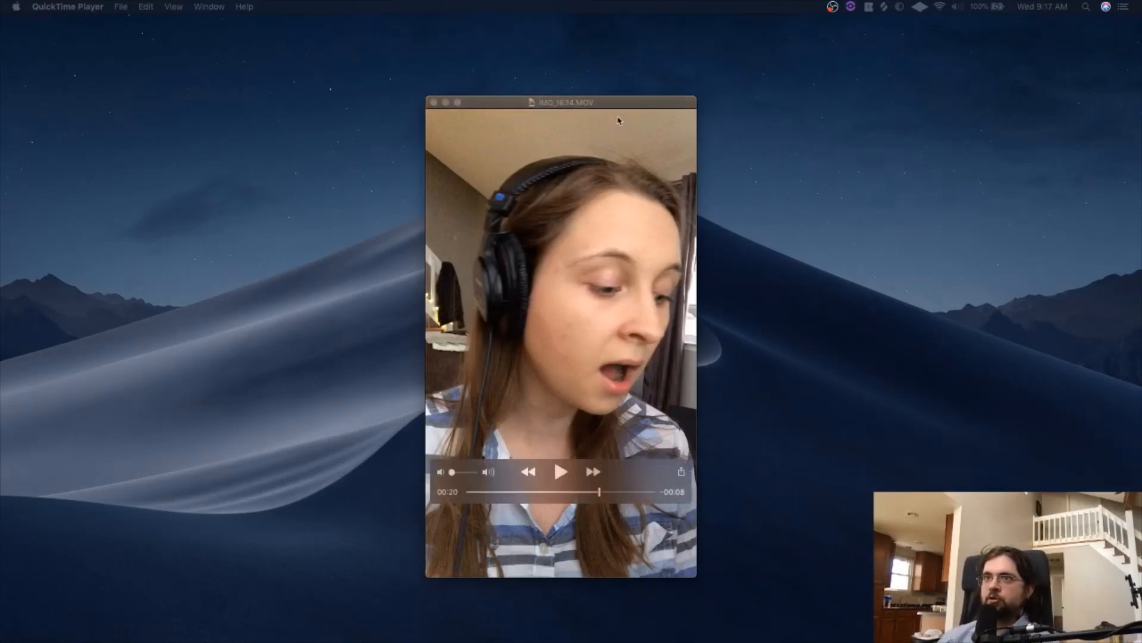
- Reposition the IMG_1634.MOV player window and play the singer's clip from a point near its beginning
left_click_drag(619, 103, 578, 85)
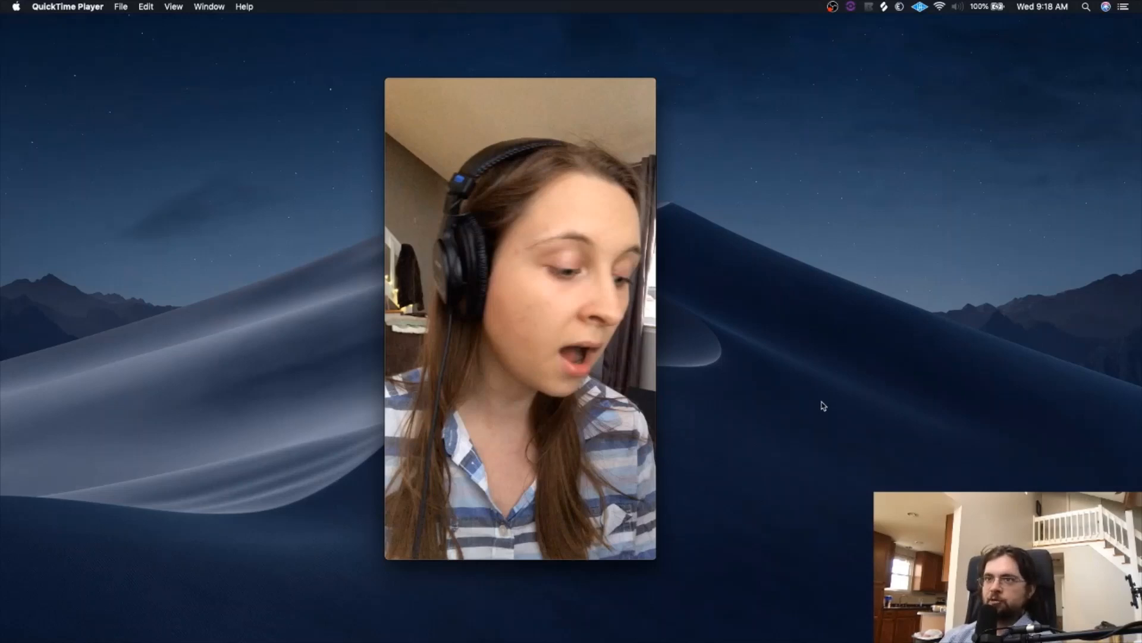
mouse_move(427, 473)
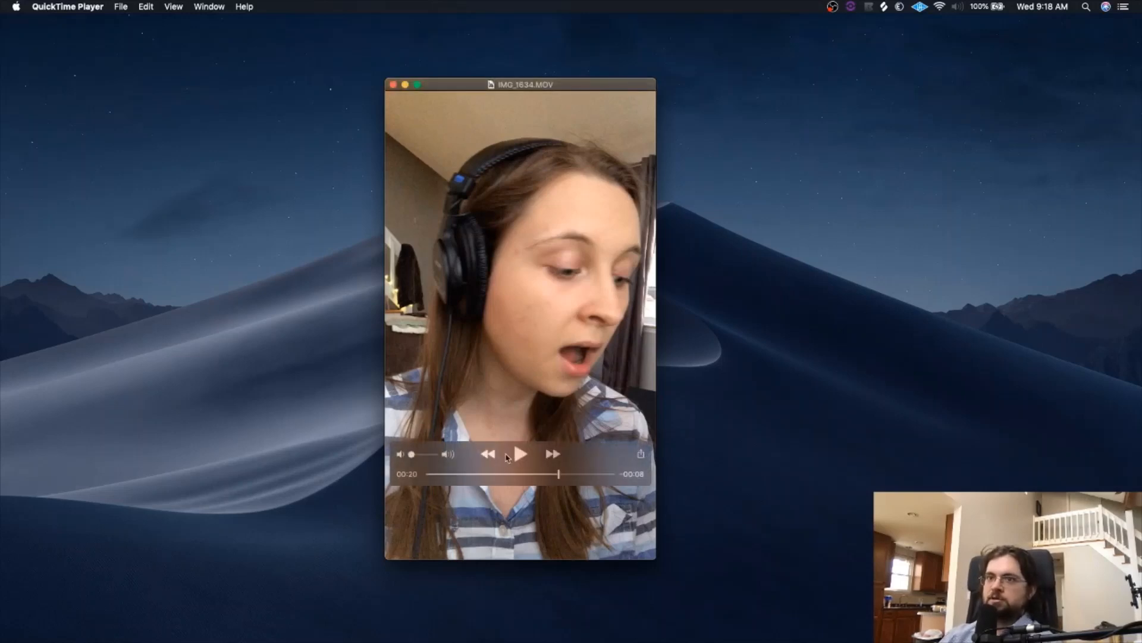
left_click_drag(558, 474, 464, 475)
left_click(520, 454)
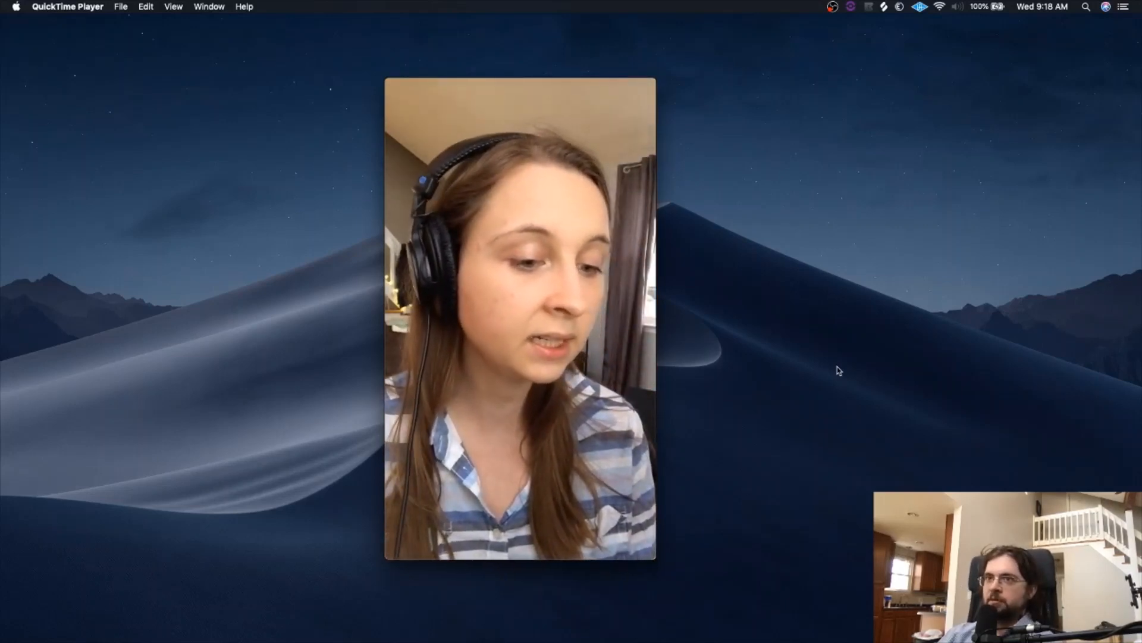
mouse_move(580, 369)
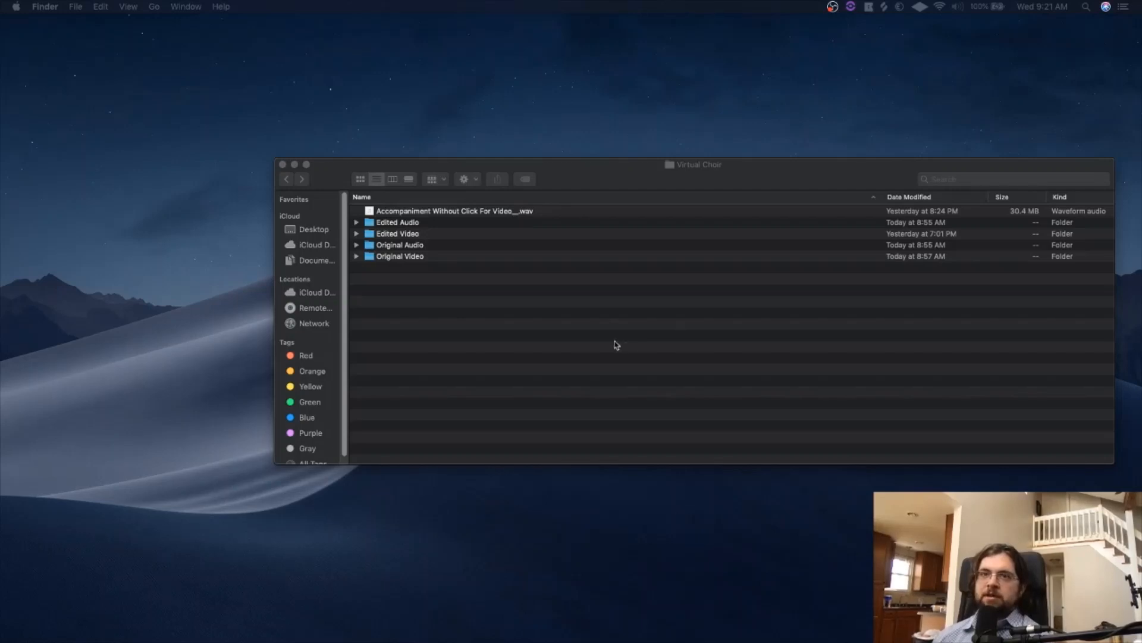
- Open the Original Video folder inside Virtual Choir and look over its .MOV clips
left_click(522, 326)
left_click_drag(568, 166, 424, 185)
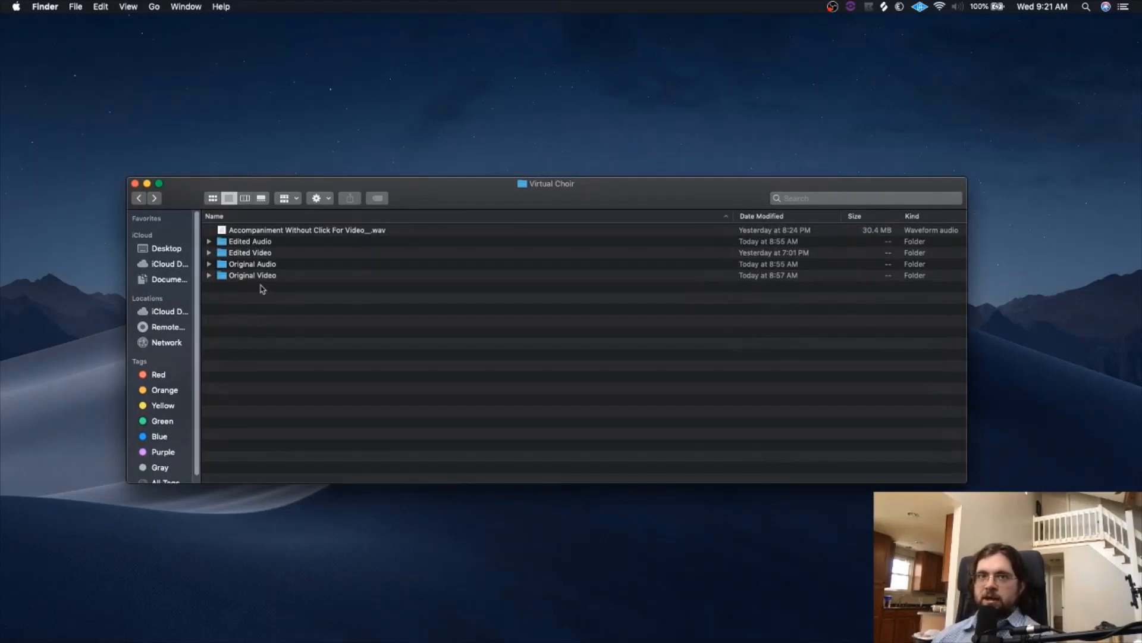
double_click(282, 276)
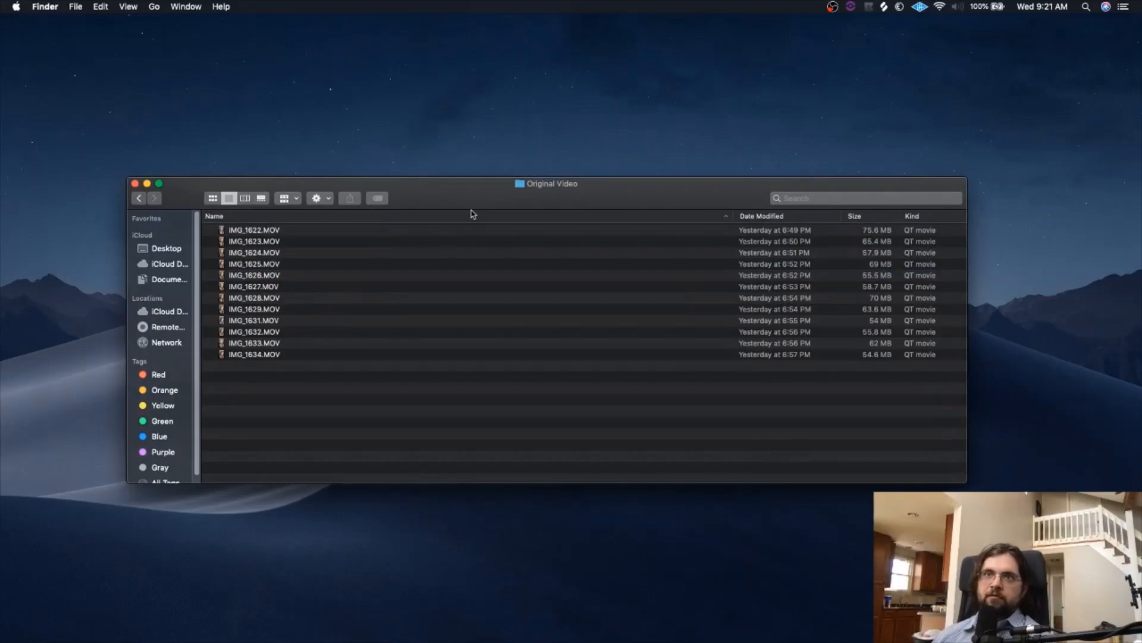
left_click(302, 231)
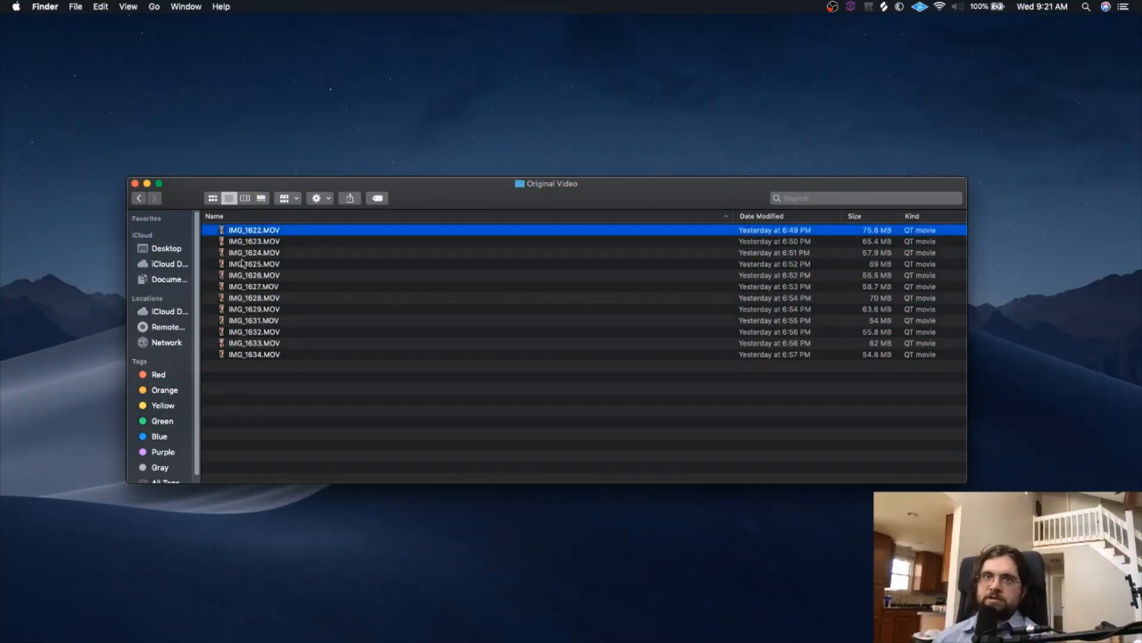
left_click(291, 356, "shift")
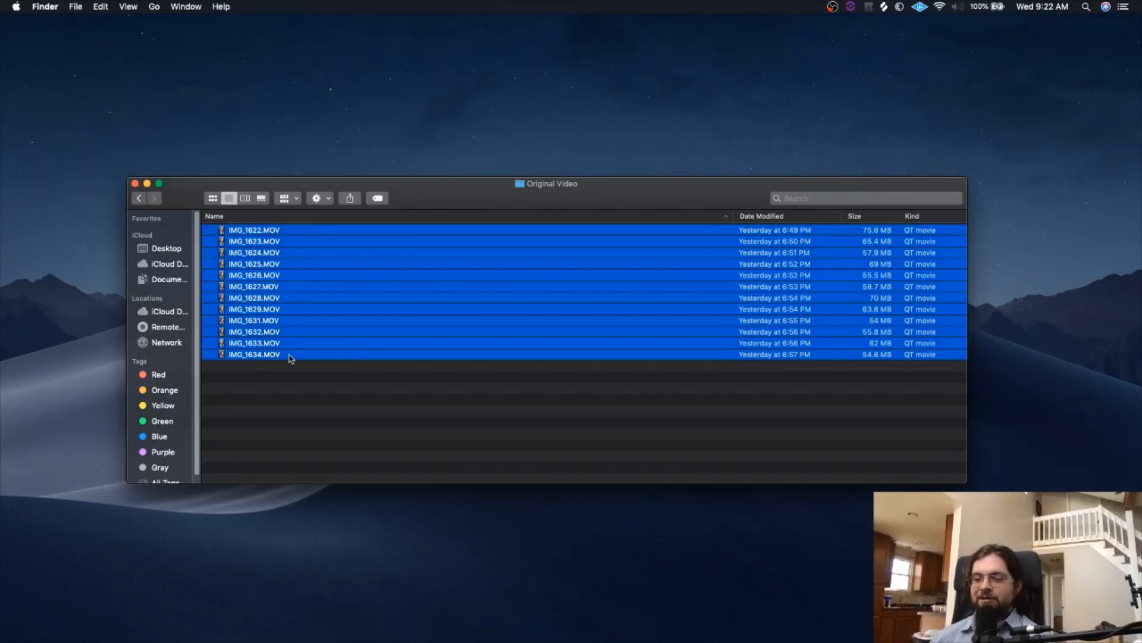
left_click(356, 426)
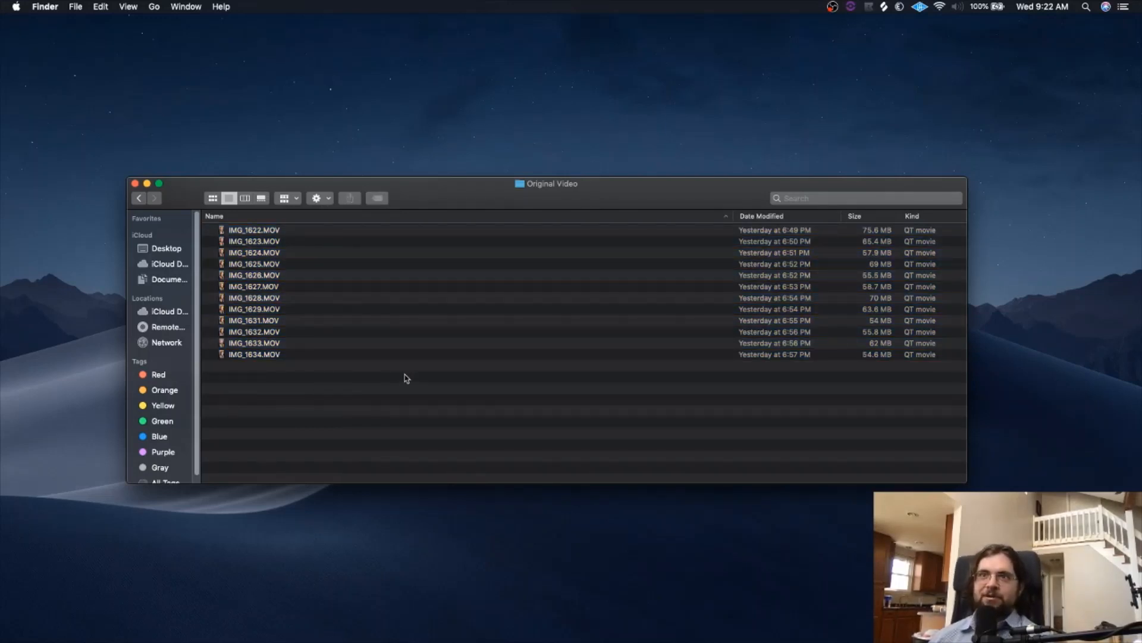
- Copy all twelve .MOV clips from the Original Video folder into the Original Audio folder
left_click(289, 230)
left_click(304, 354, "shift")
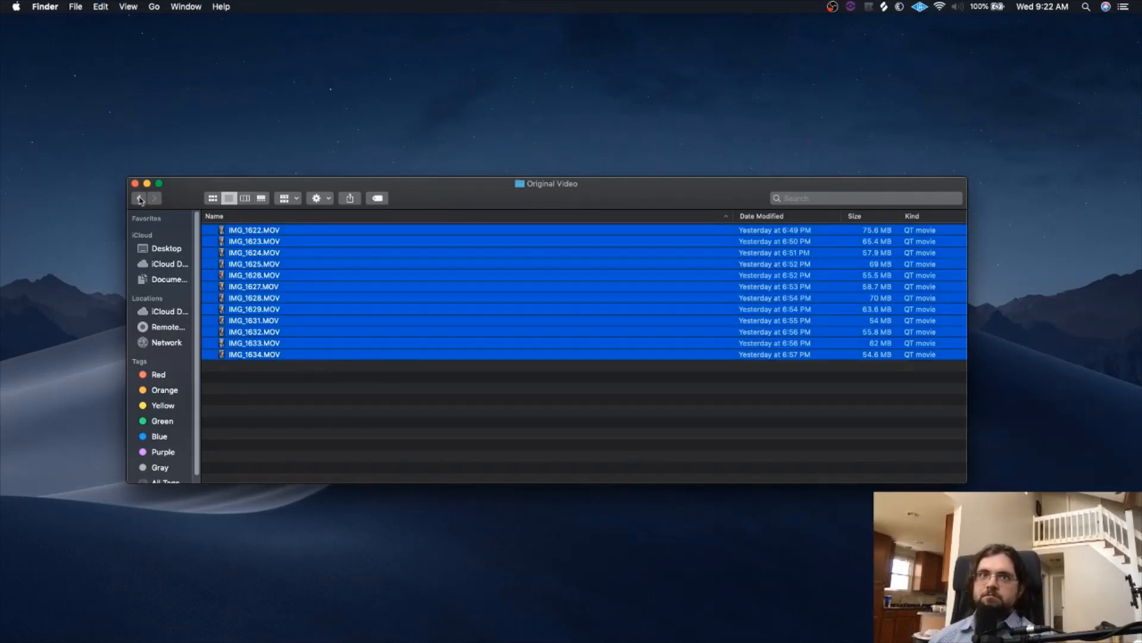
right_click(293, 238)
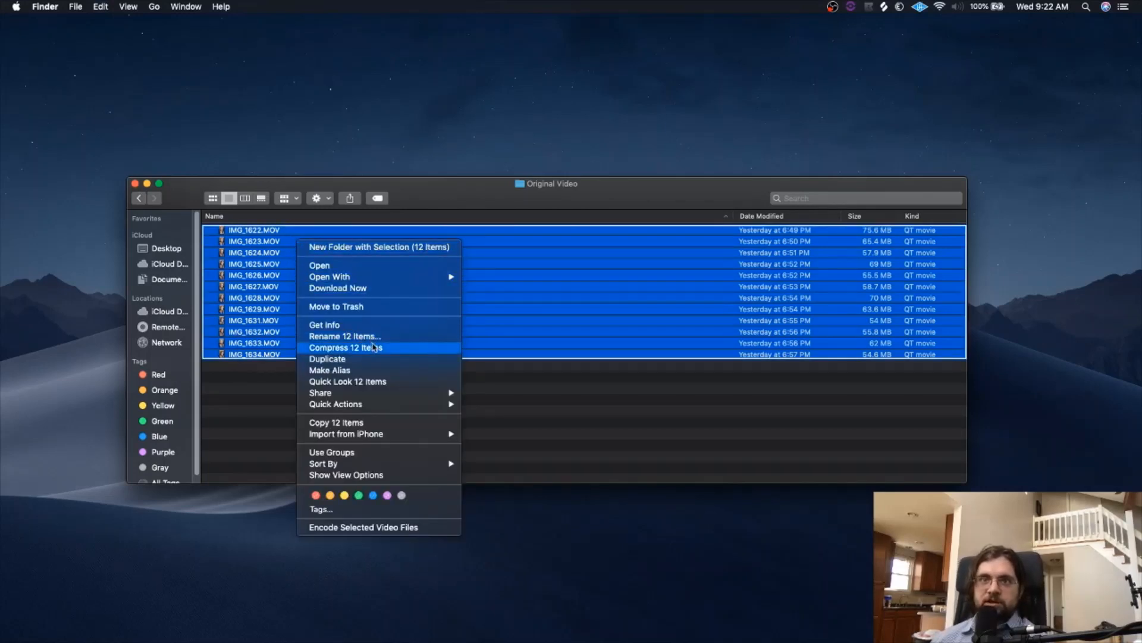
left_click(384, 423)
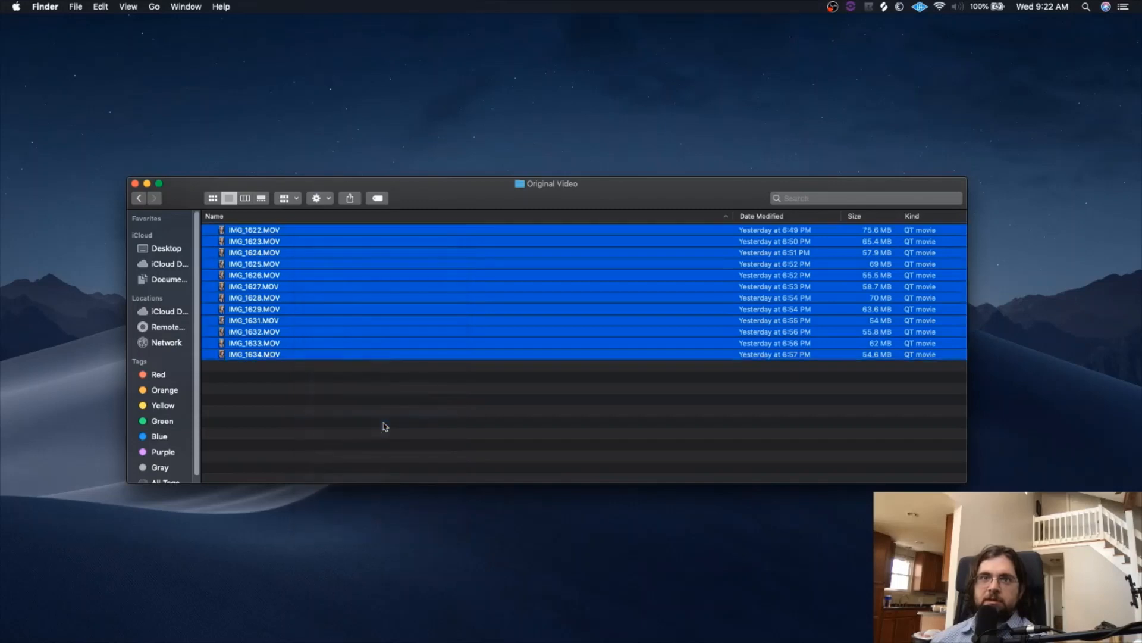
left_click(140, 198)
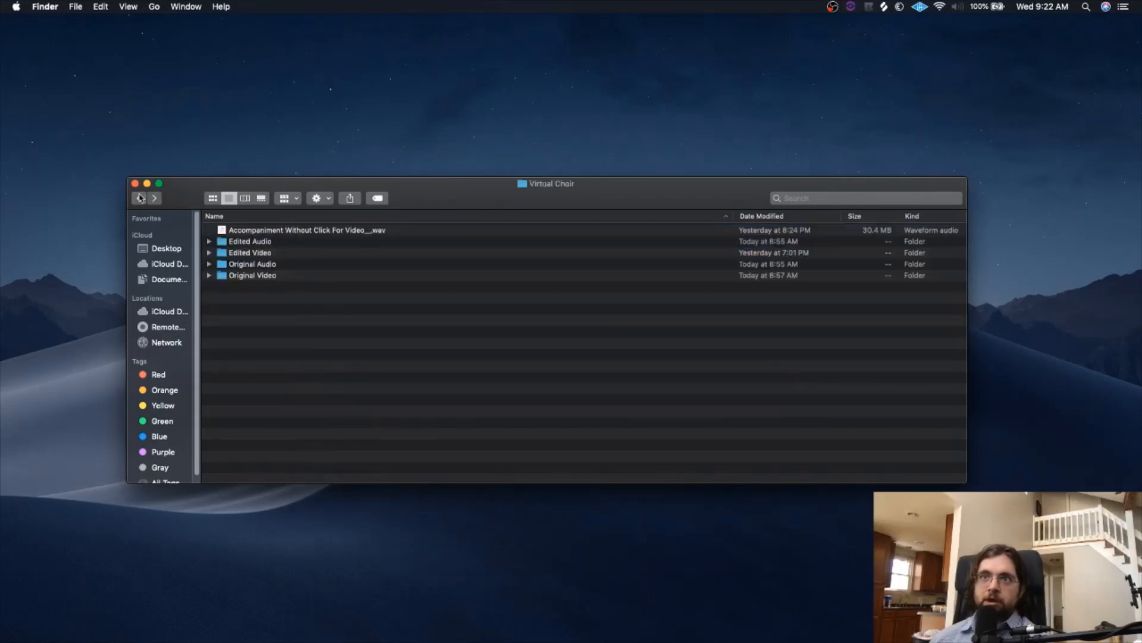
double_click(289, 266)
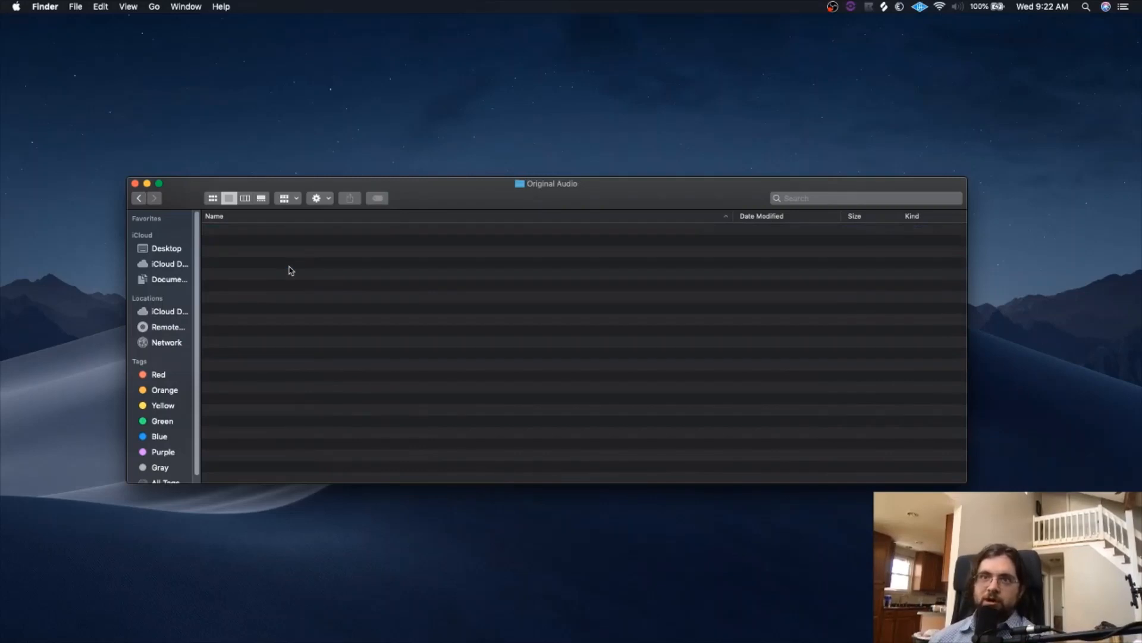
right_click(292, 281)
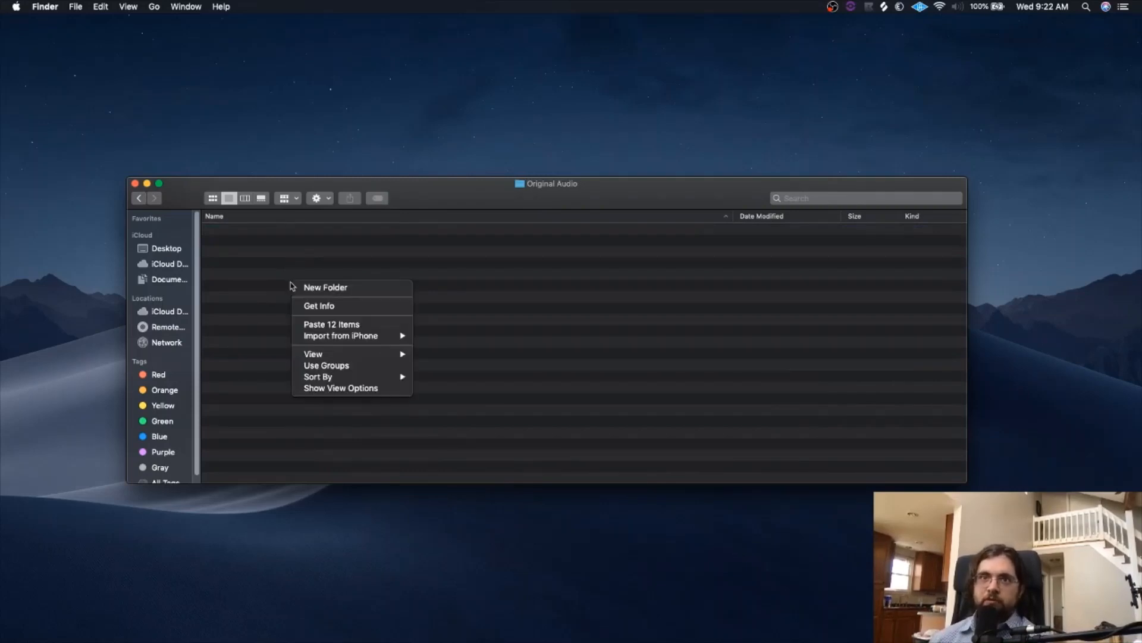
left_click(346, 325)
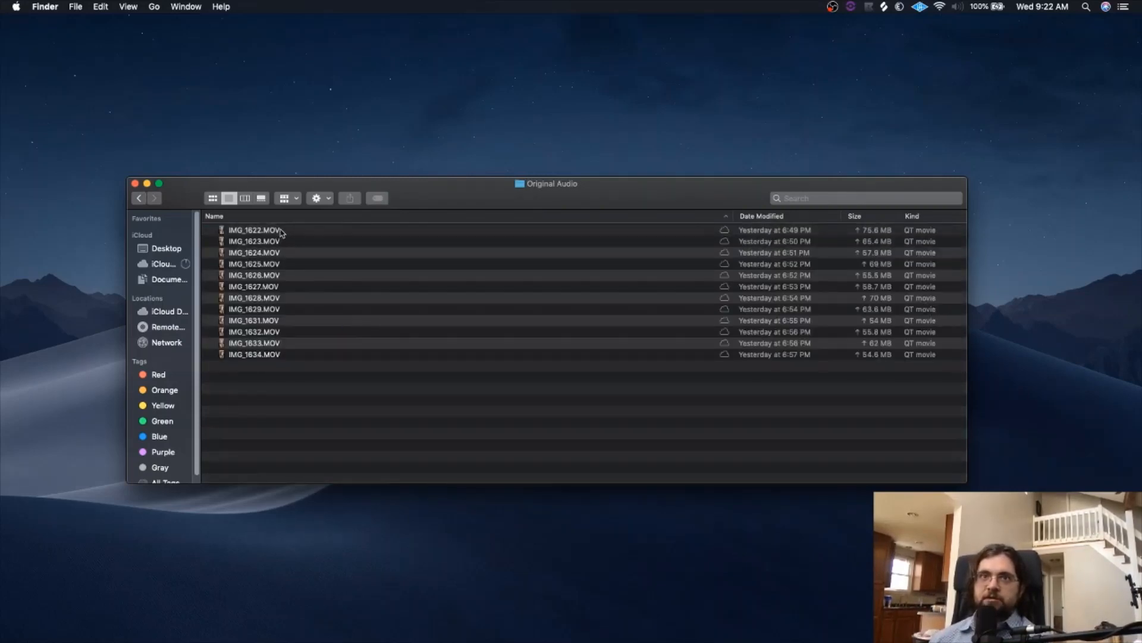
- Batch-rename all clips in Original Audio by replacing .mov with .wav, applying the extension change to all files
left_click(281, 232)
left_click(302, 354, "shift")
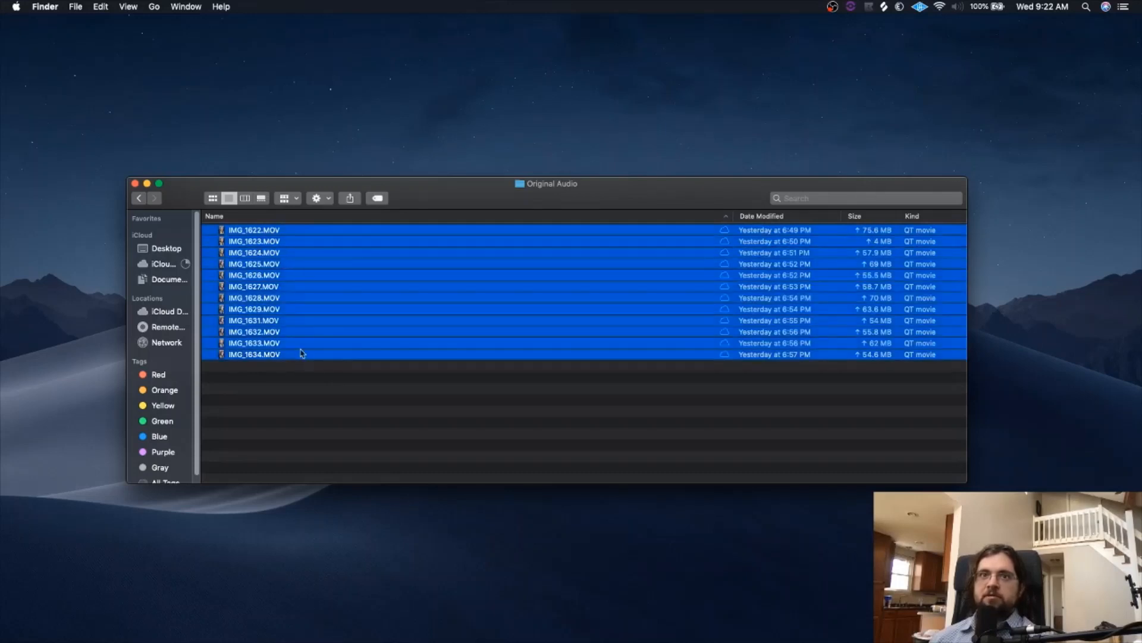
right_click(290, 309)
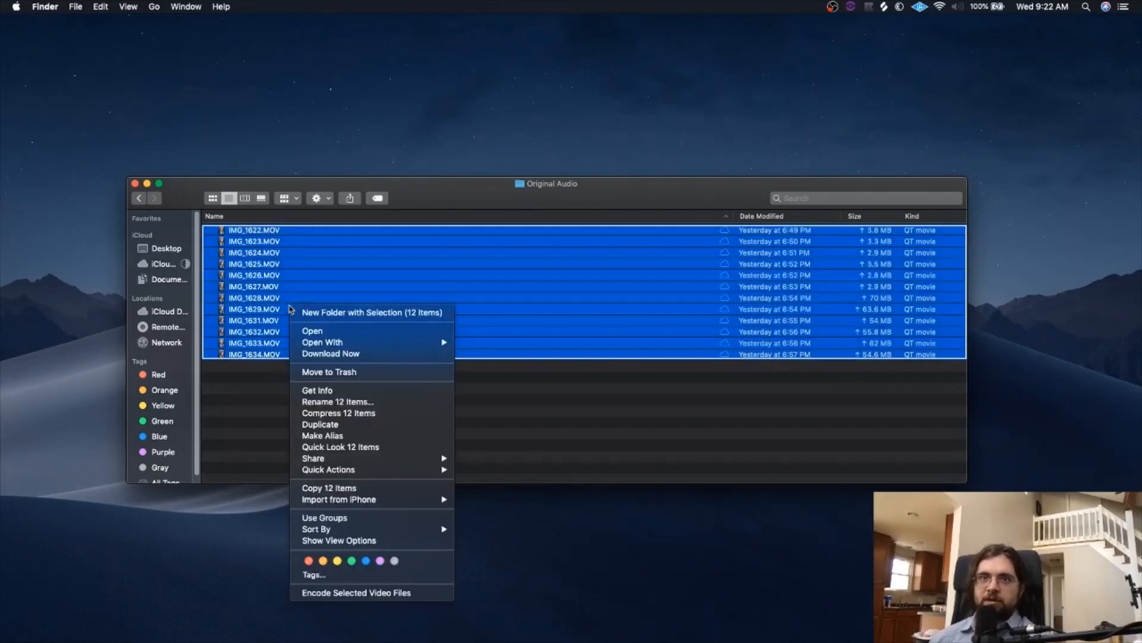
left_click(336, 402)
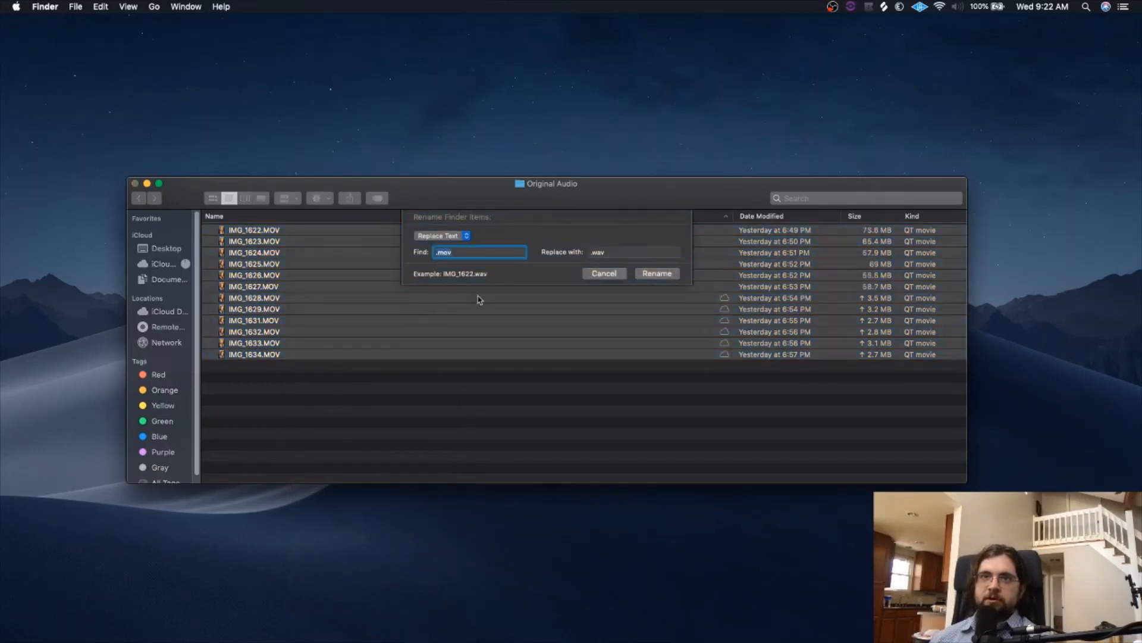
left_click(460, 251)
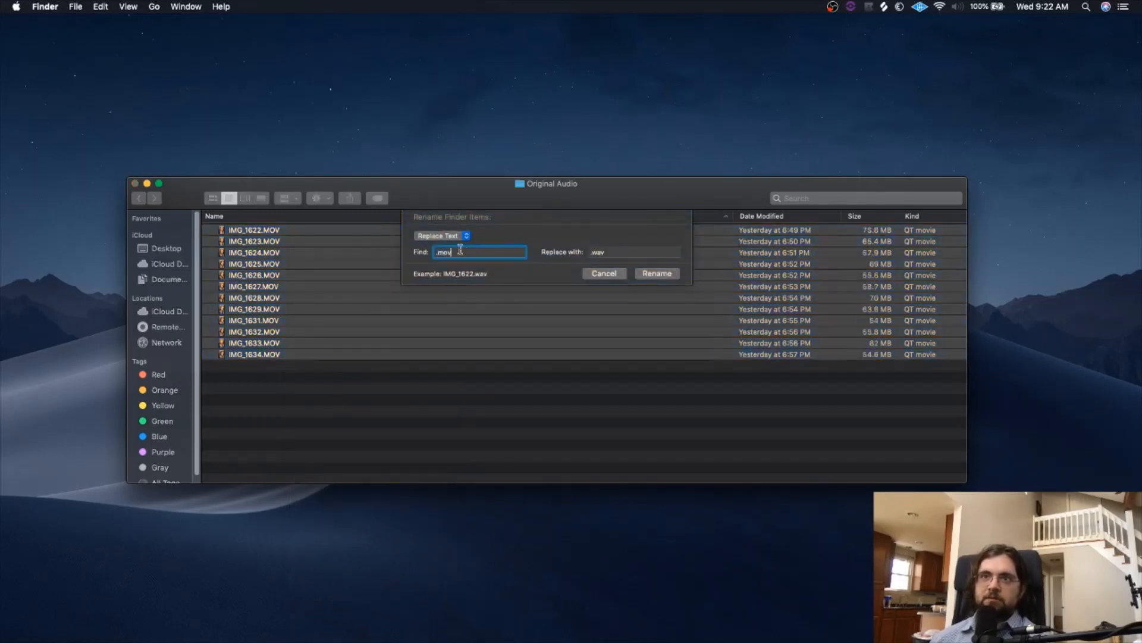
left_click_drag(473, 252, 429, 255)
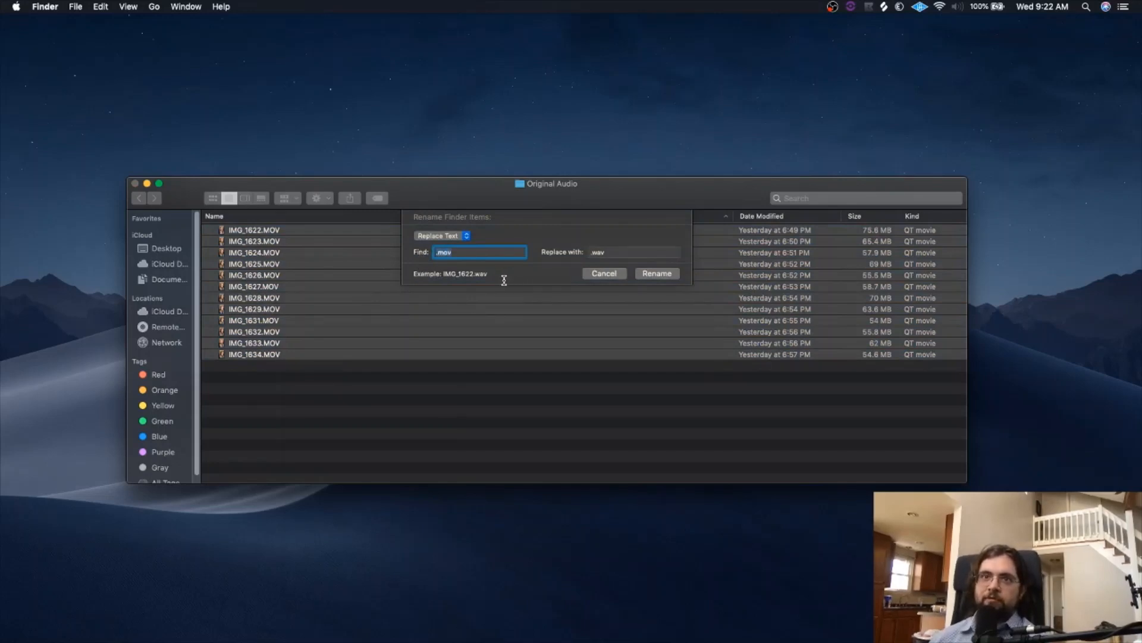
left_click_drag(614, 252, 576, 250)
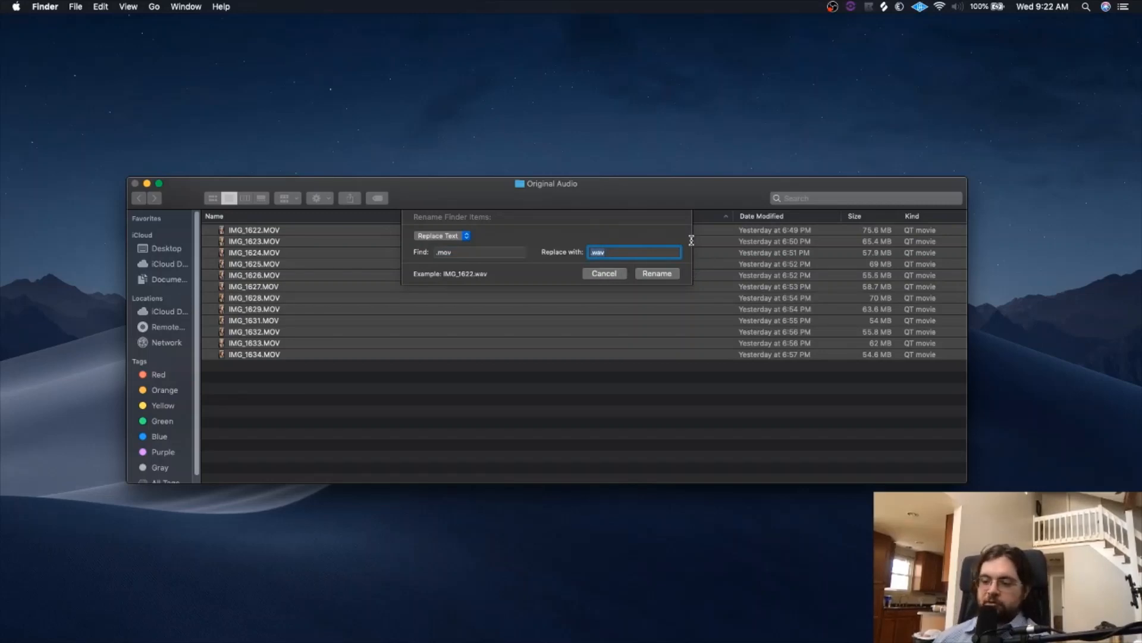
left_click(653, 274)
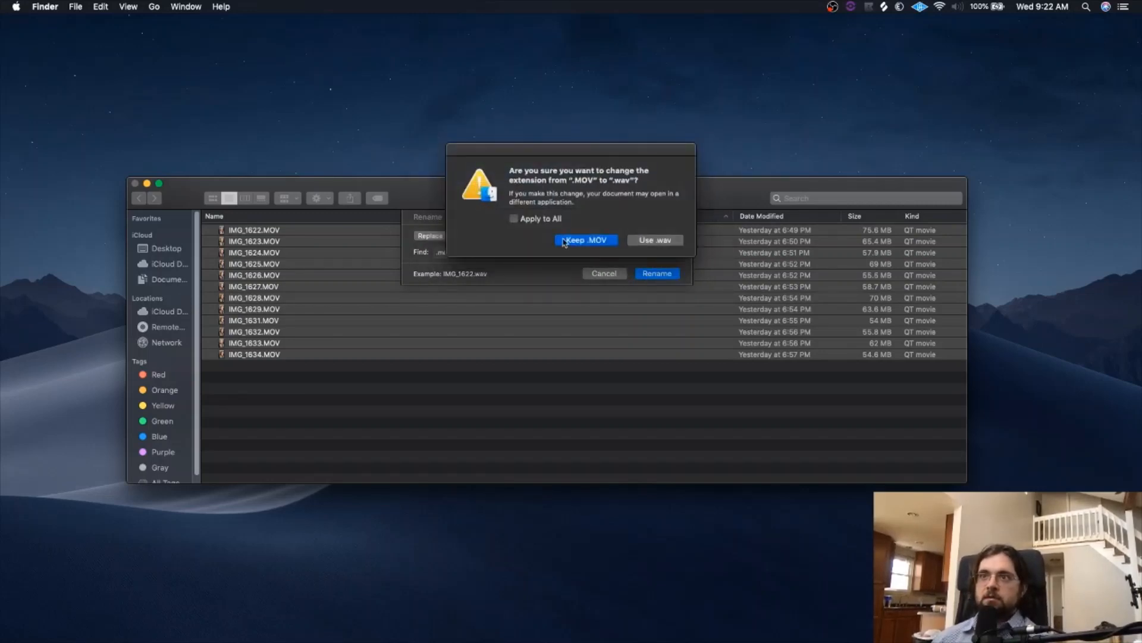
left_click(514, 219)
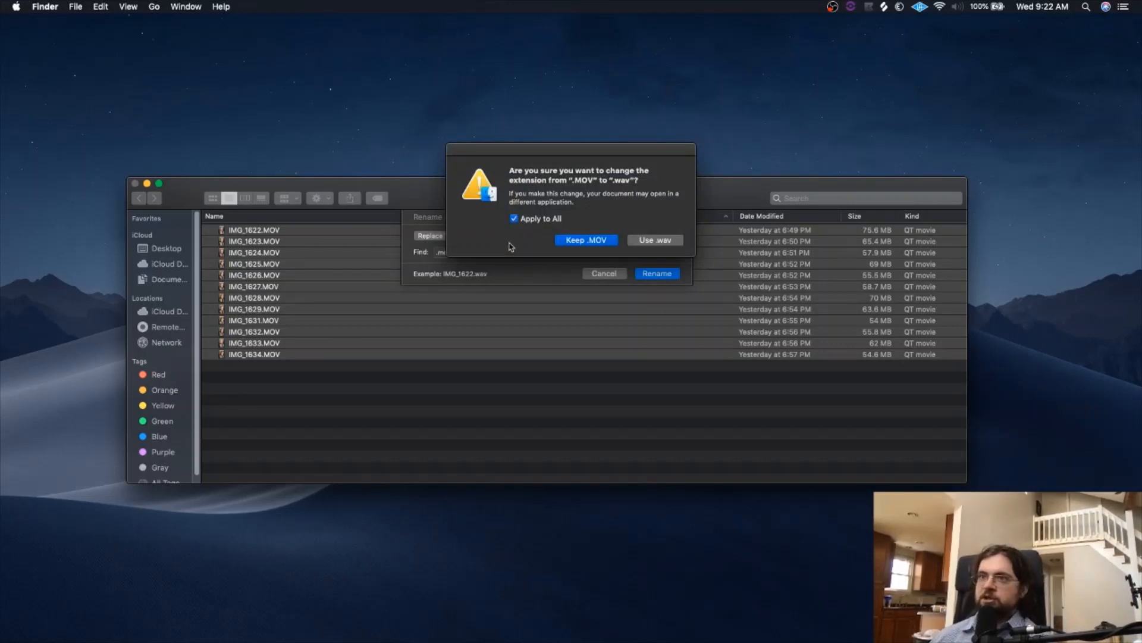
left_click(655, 241)
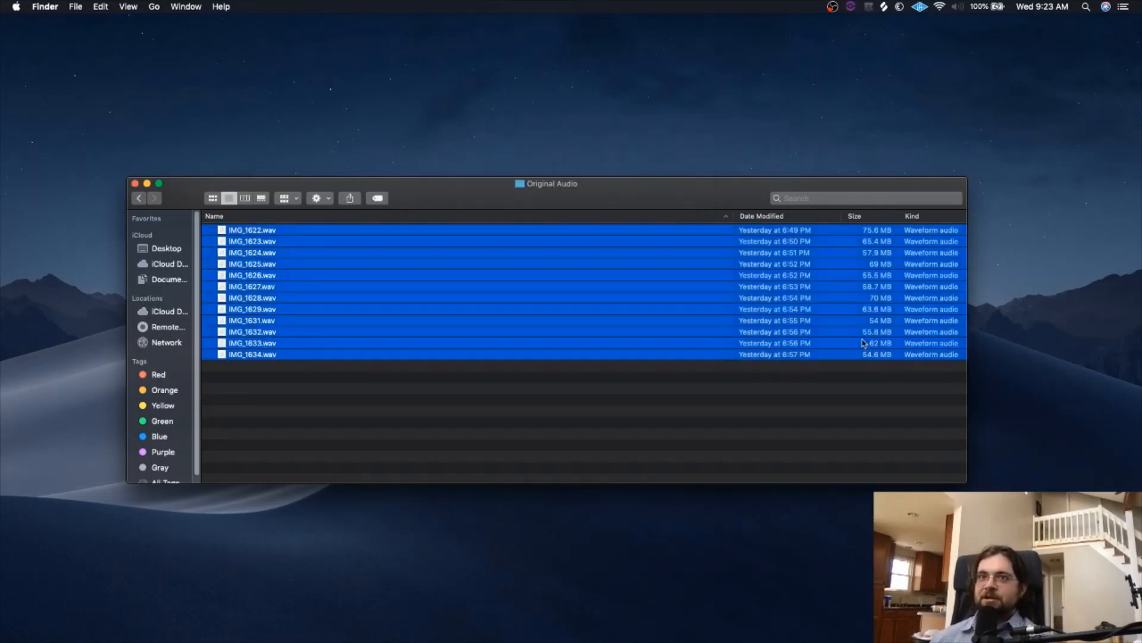
left_click(353, 383)
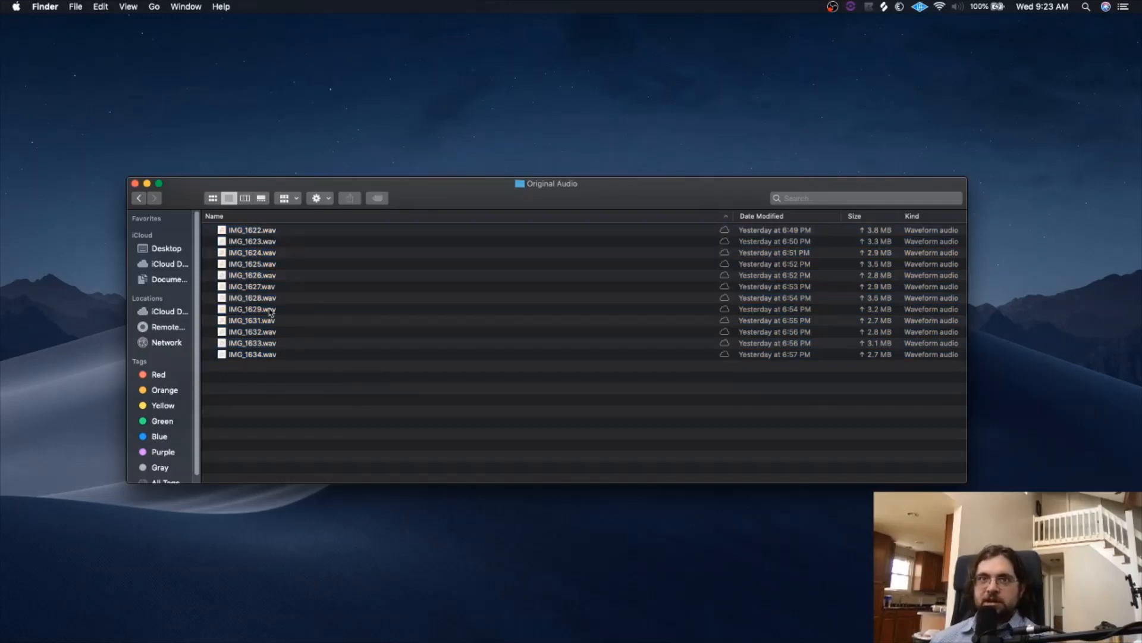
left_click(275, 231)
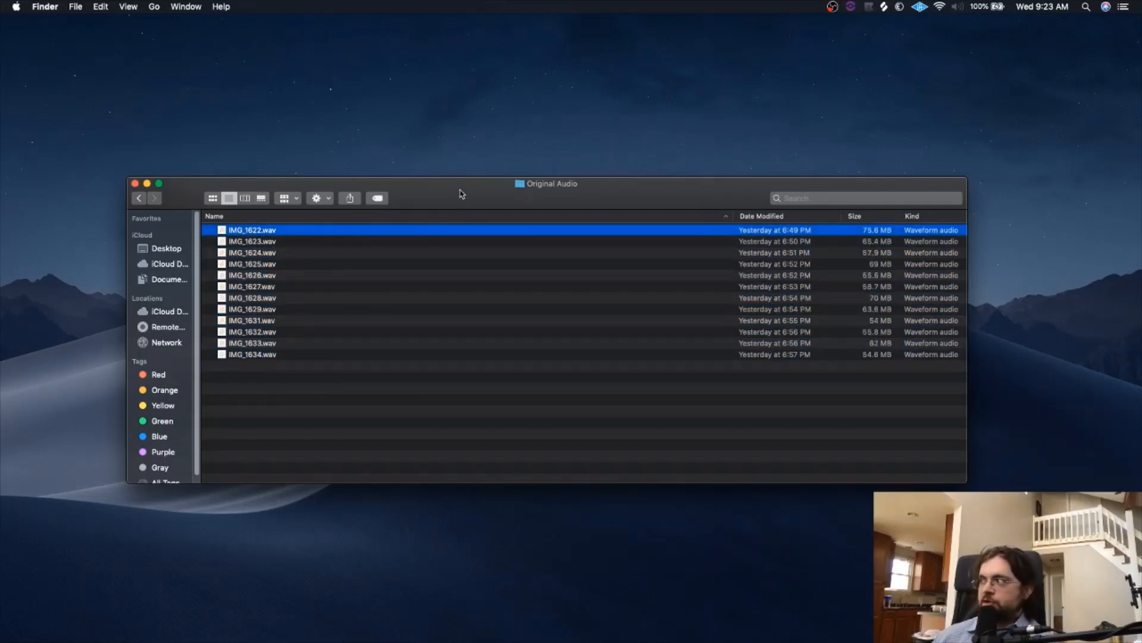
left_click_drag(478, 187, 606, 202)
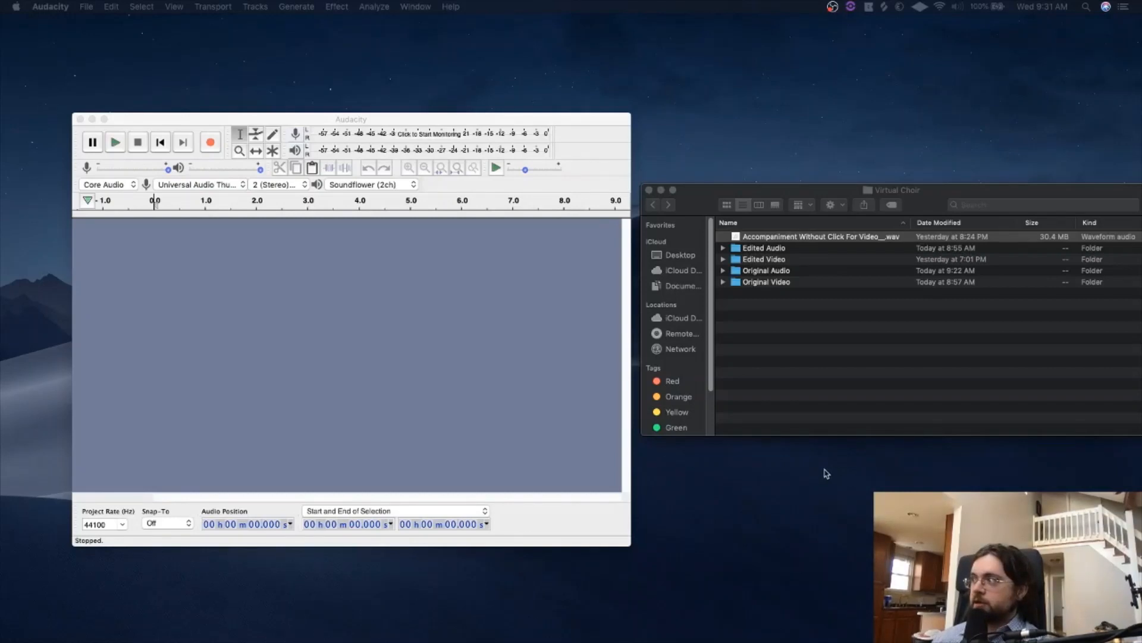
- Import all twelve IMG .wav files from the Original Audio folder into the empty Audacity project
left_click(755, 328)
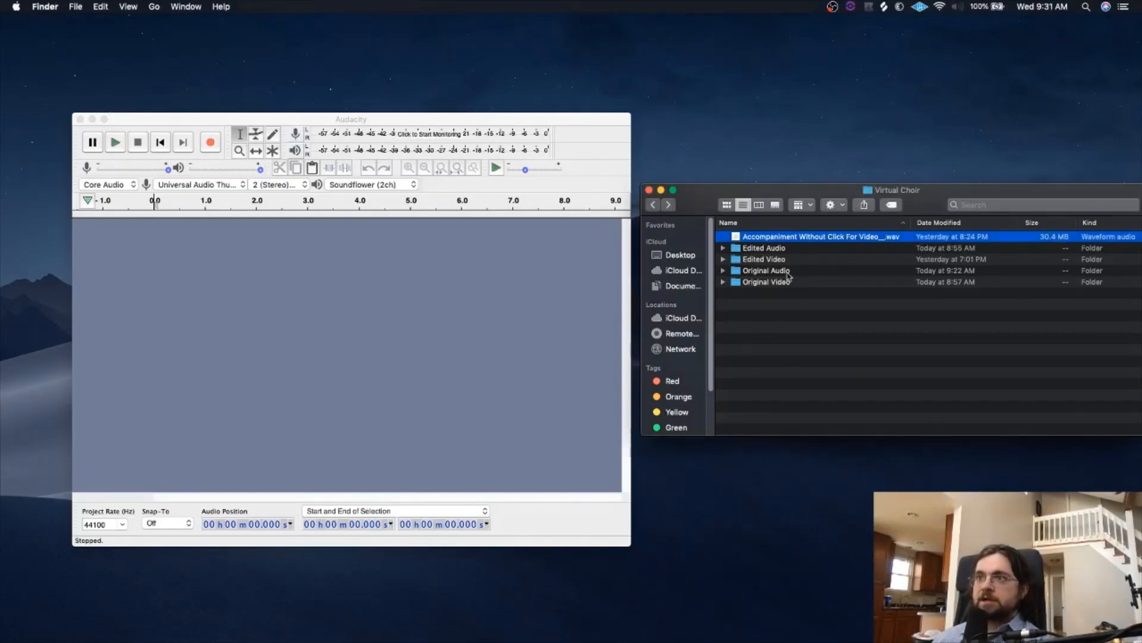
left_click(799, 274)
double_click(798, 275)
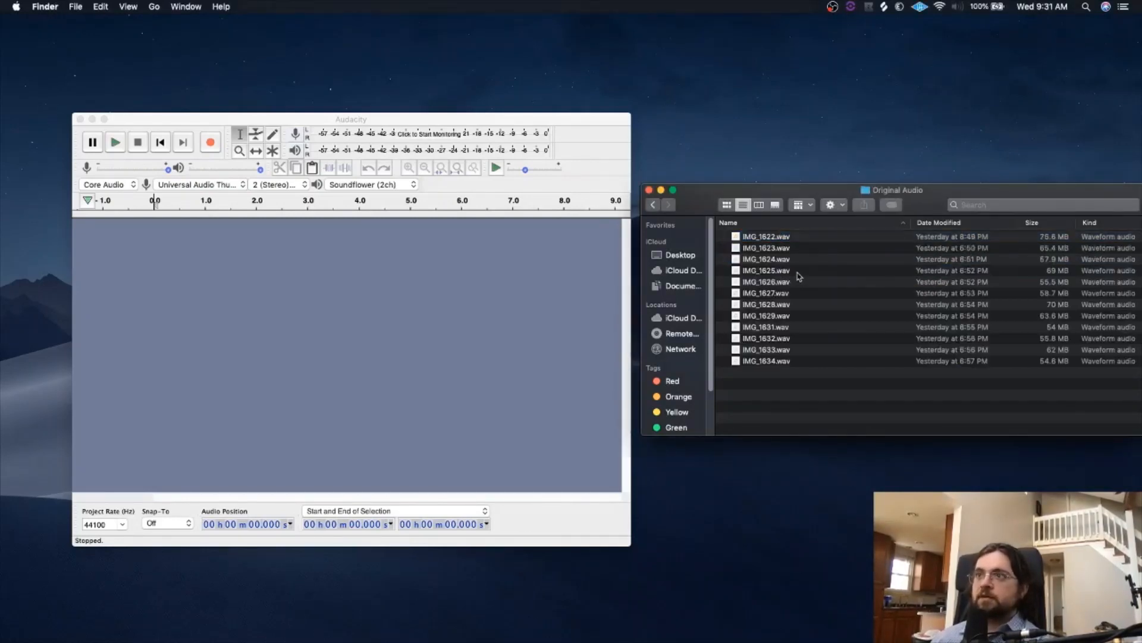
left_click(791, 238)
left_click(821, 360, "shift")
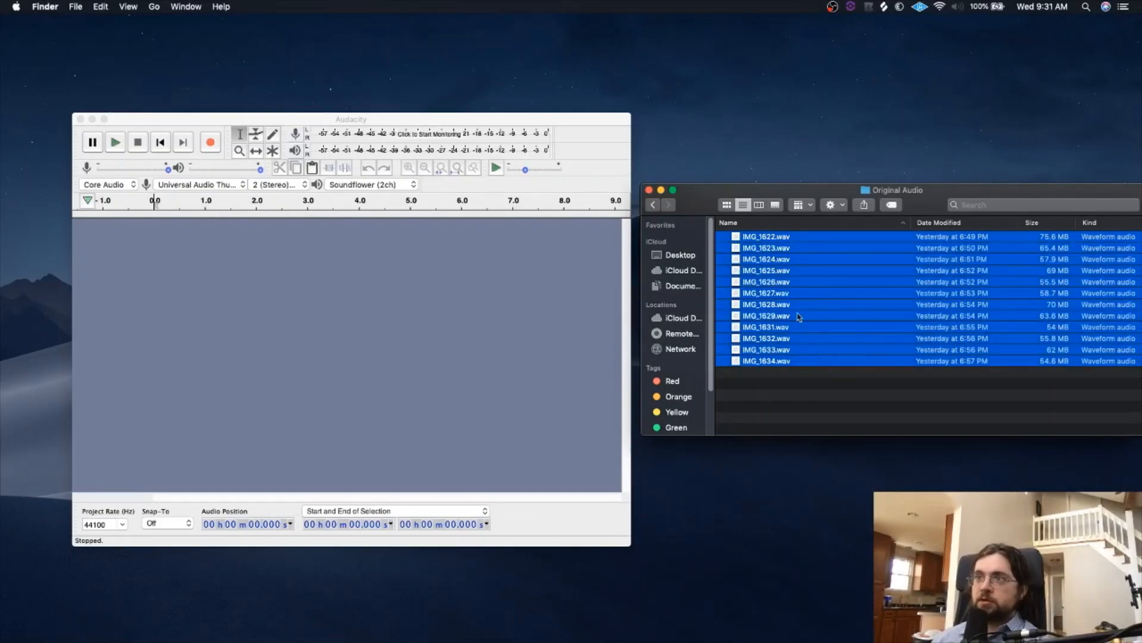
left_click_drag(809, 309, 162, 329)
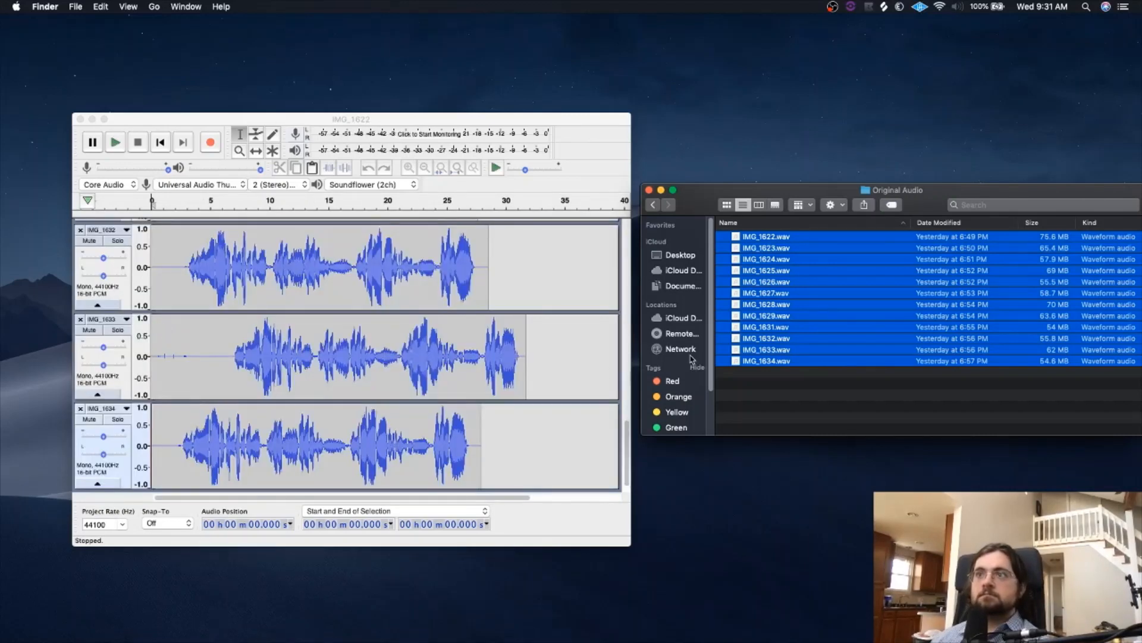
- Add Accompaniment Without Click For Video__.wav from the Virtual Choir folder to the Audacity project and show the project full screen
left_click(655, 205)
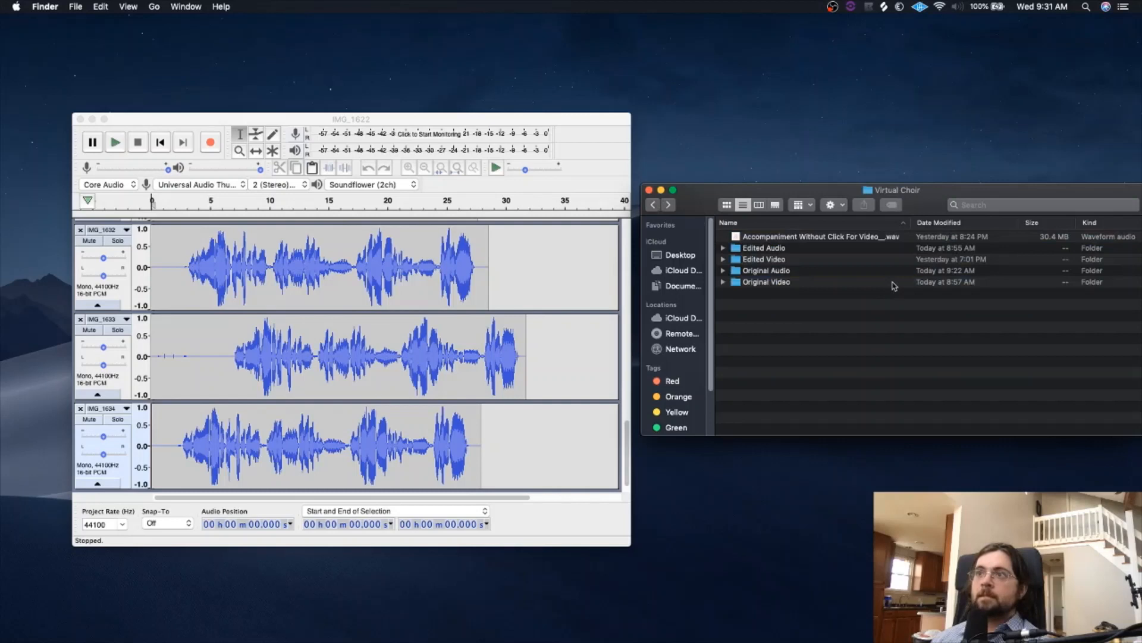
left_click(896, 241)
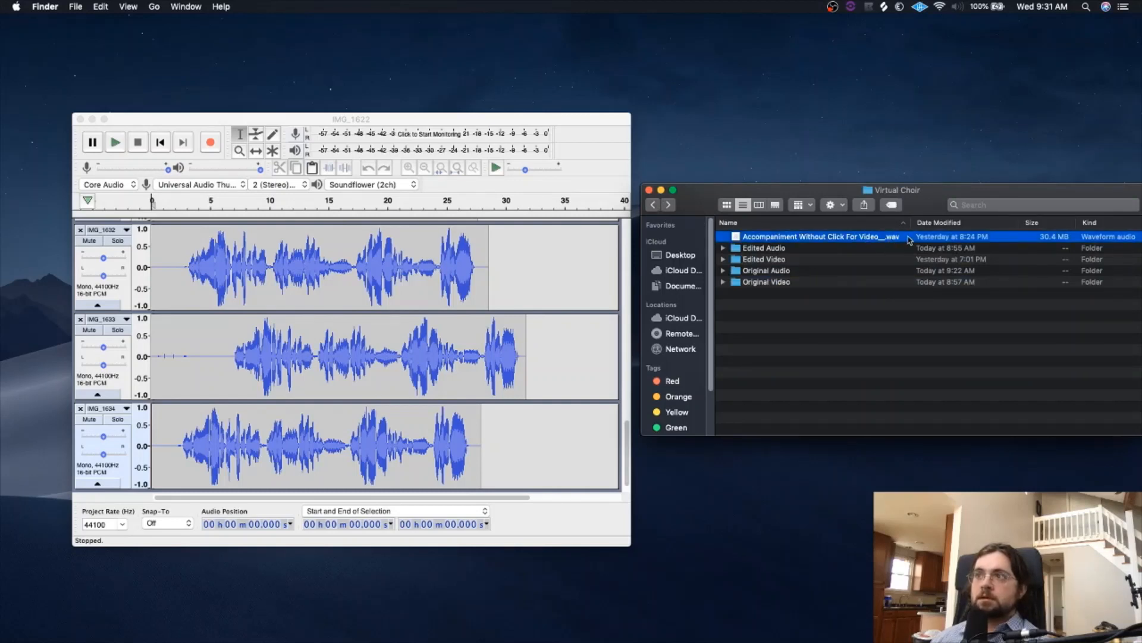
left_click_drag(893, 240, 421, 428)
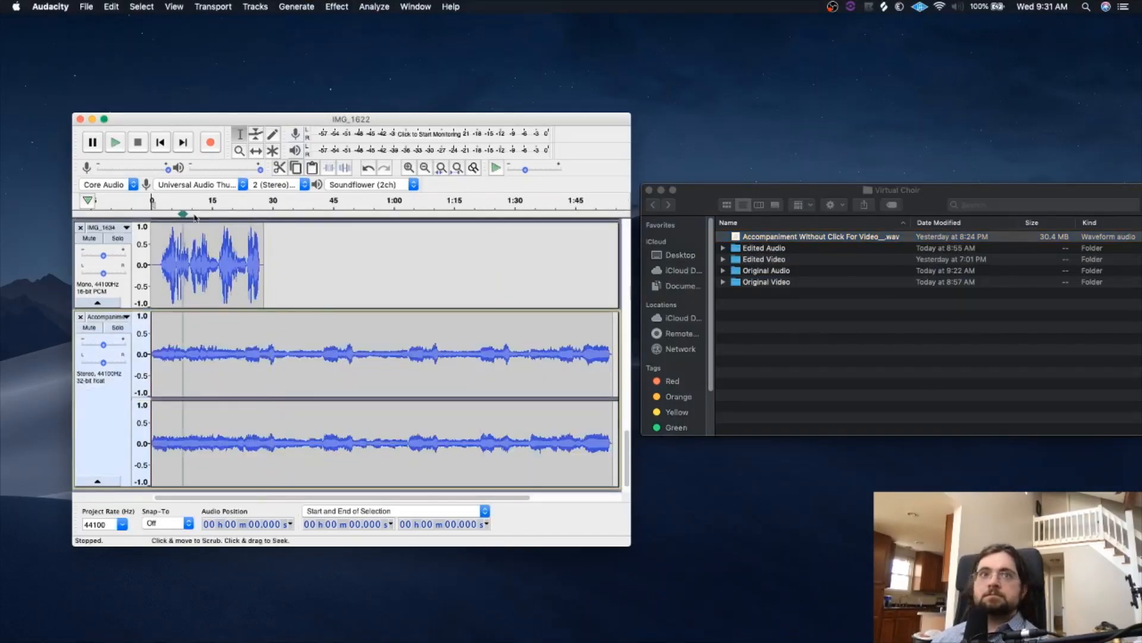
left_click(104, 121)
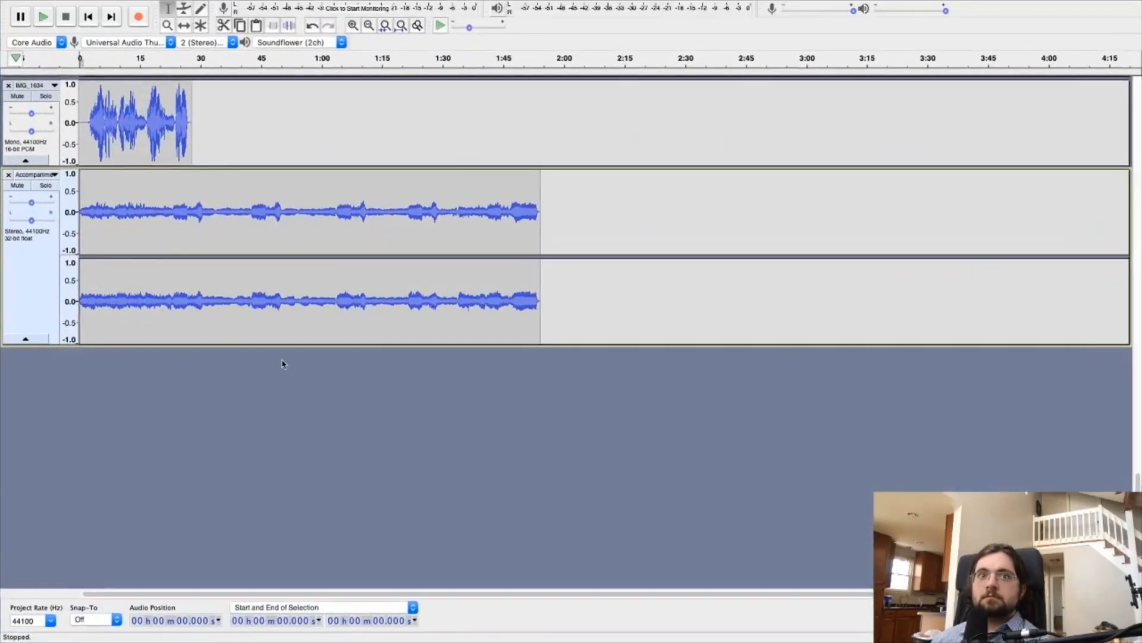
- Play all tracks together from about 8.8 seconds to judge the overall volume, and stop playback
left_click(114, 235)
key("space")
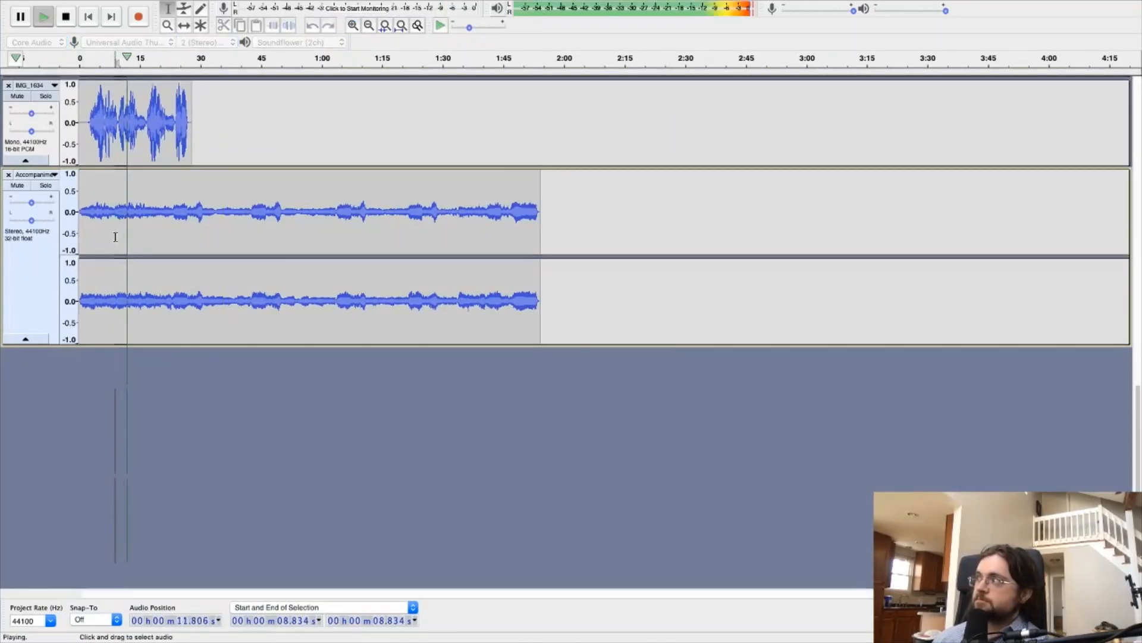
key("space")
scroll(109, 248, "up", 5)
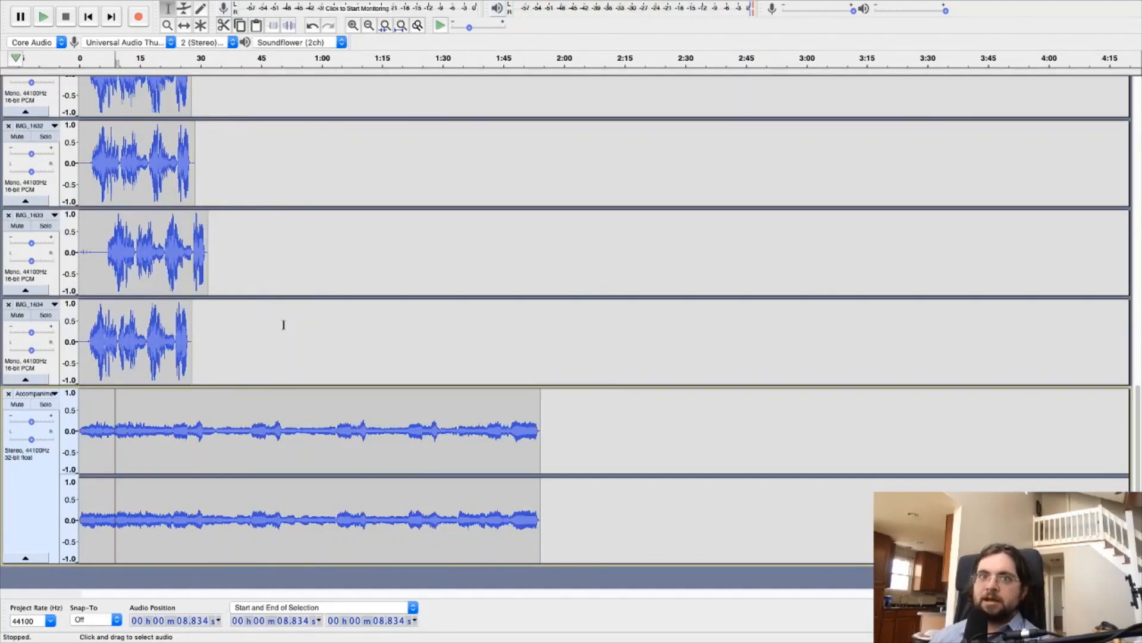
left_click_drag(314, 330, 56, 144)
scroll(182, 252, "up", 10)
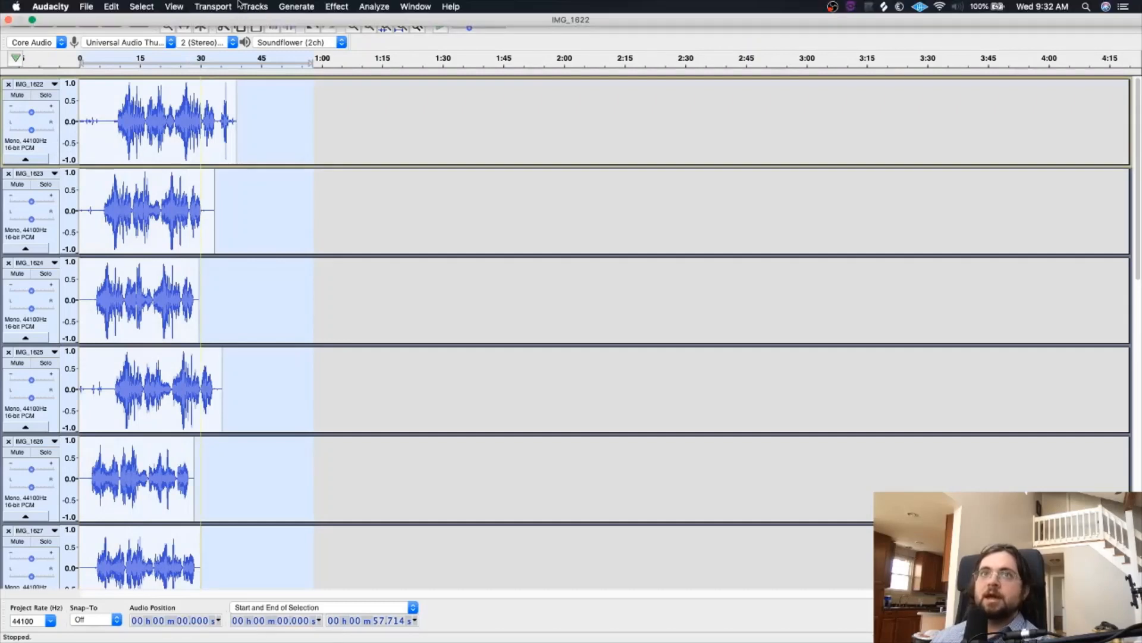
left_click(253, 6)
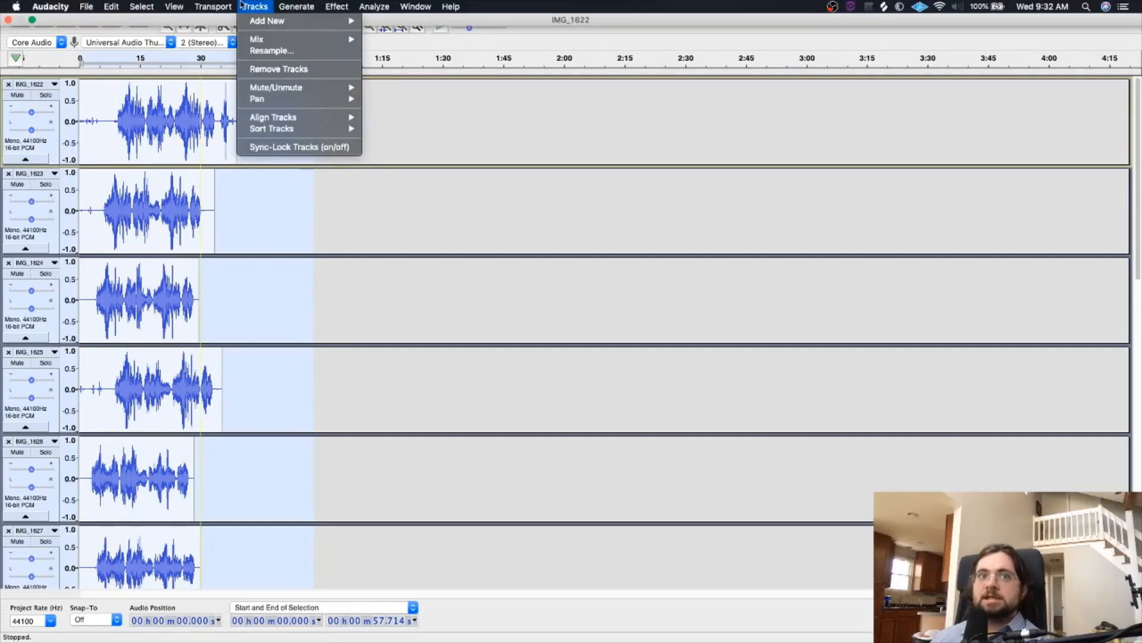
left_click(535, 446)
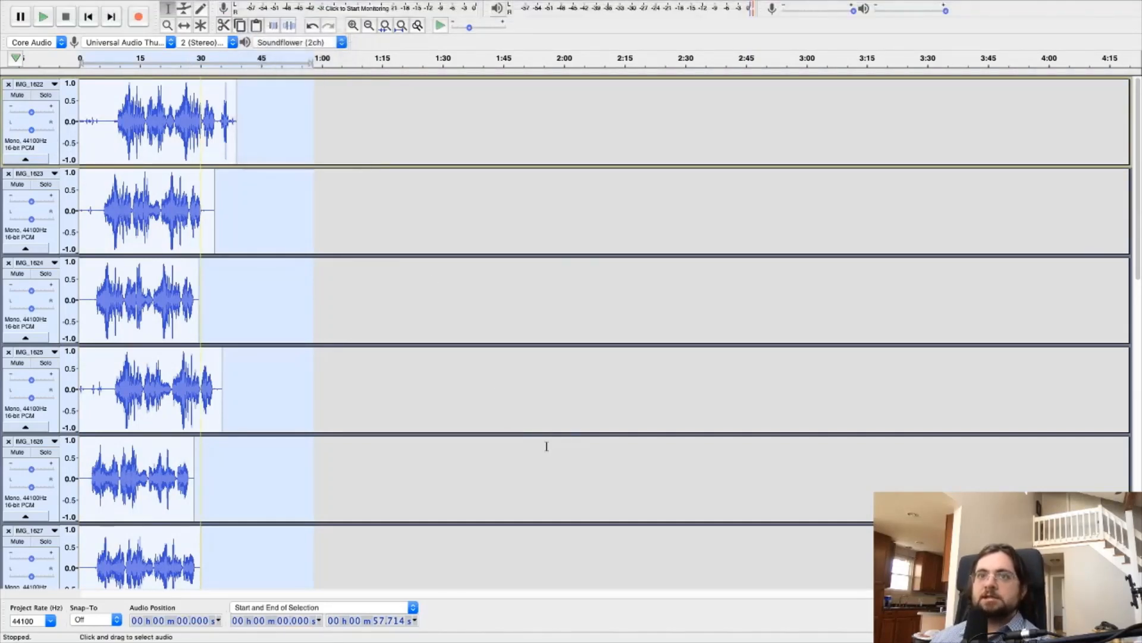
- Select every track from the accompaniment up to IMG_1622, covering 0 to about 2:10, and amplify them by -20 dB
scroll(545, 446, "down", 10)
left_click(604, 446)
left_click_drag(598, 446, 64, 143)
scroll(97, 141, "up", 10)
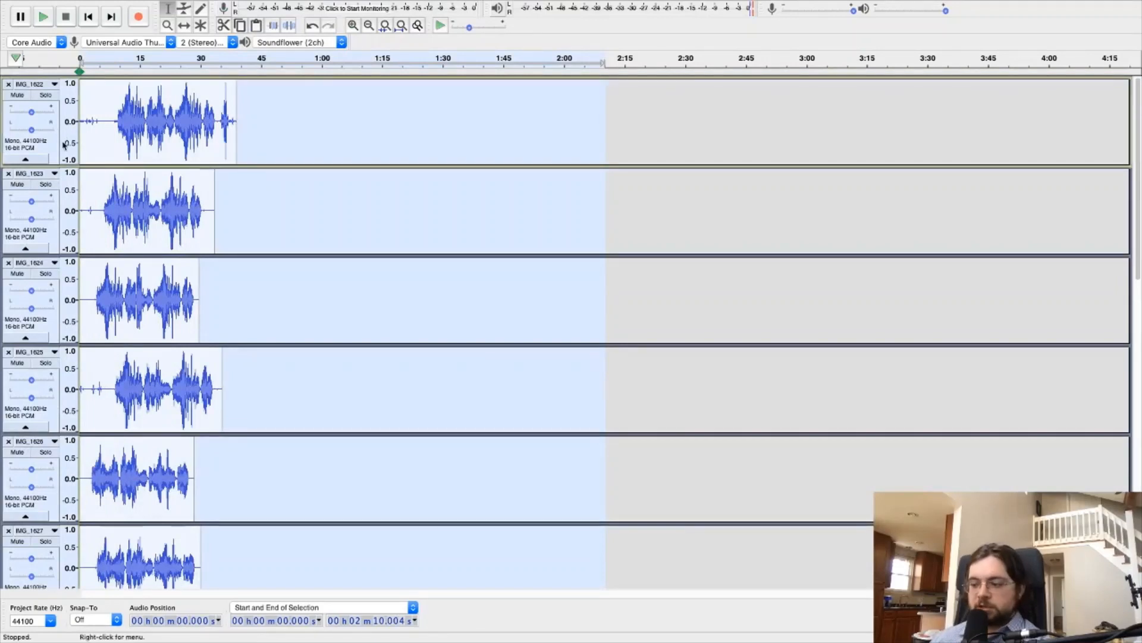
left_click(298, 6)
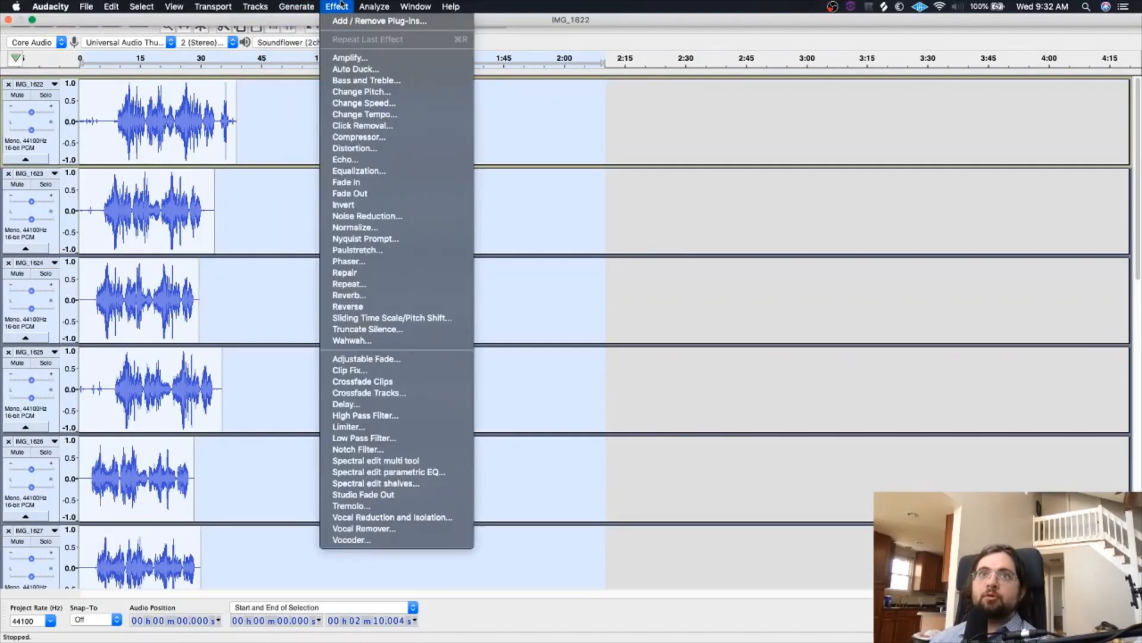
left_click(351, 57)
left_click_drag(619, 287, 539, 280)
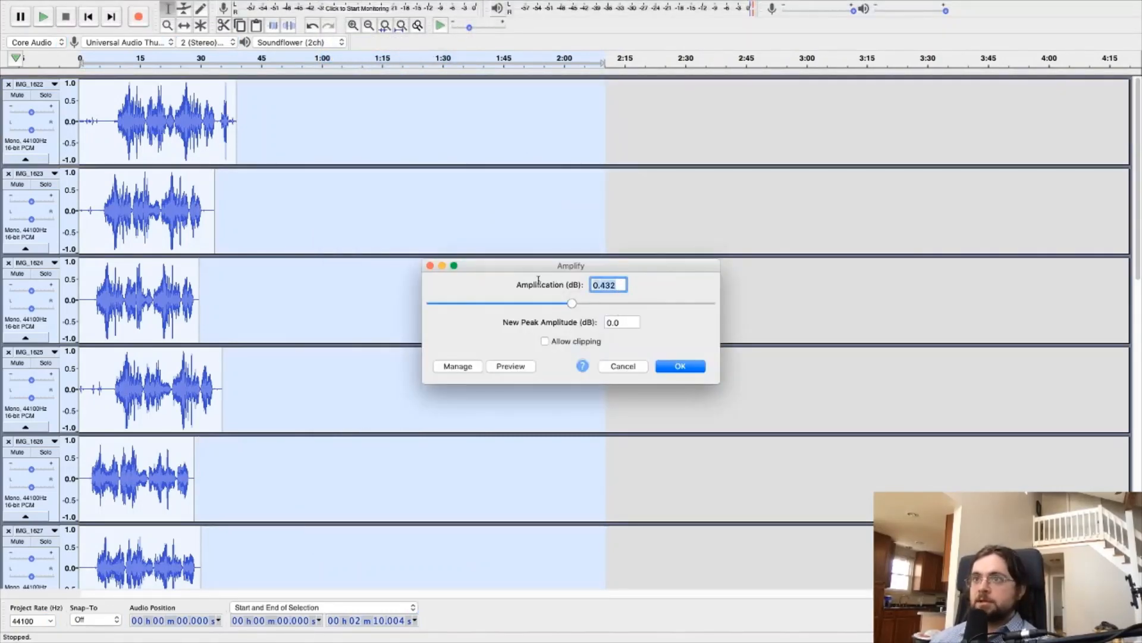
type("-2")
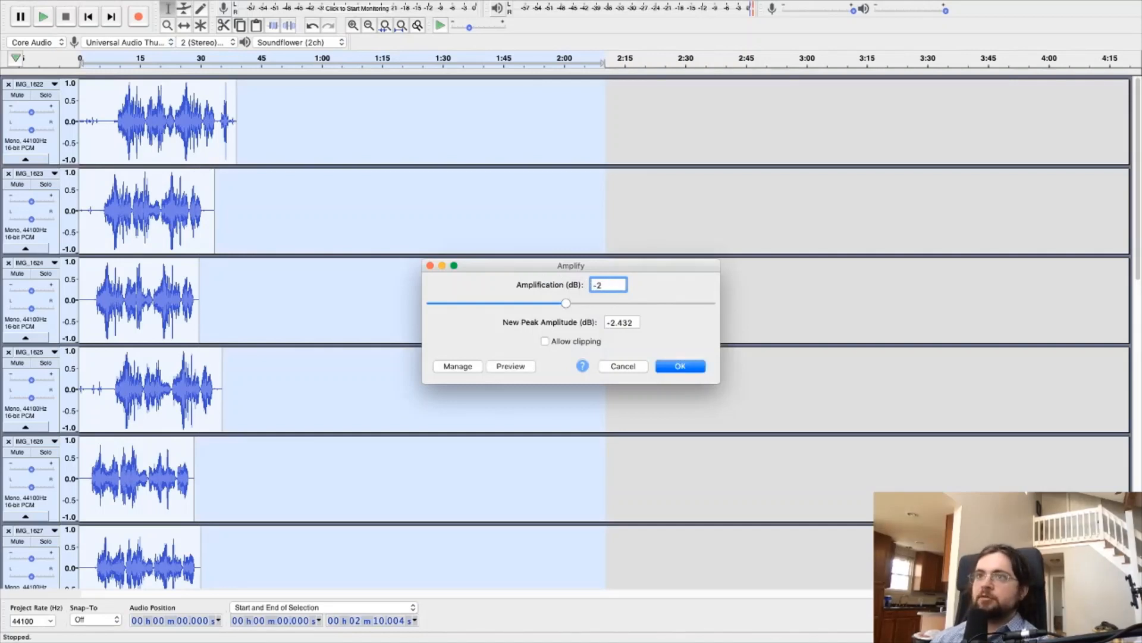
type("0")
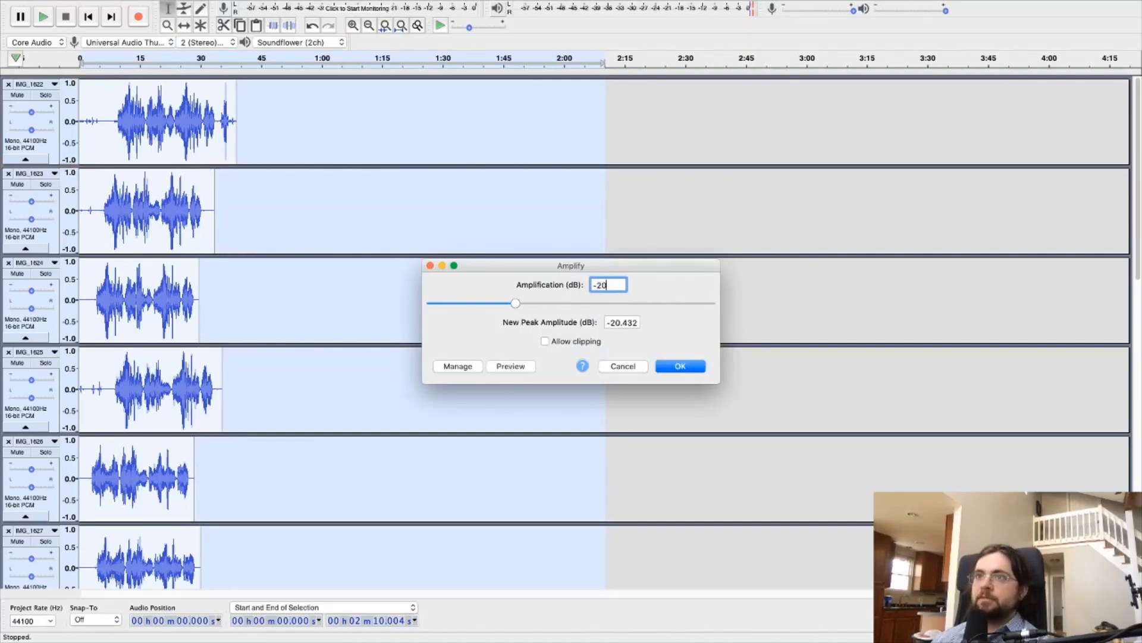
left_click(680, 366)
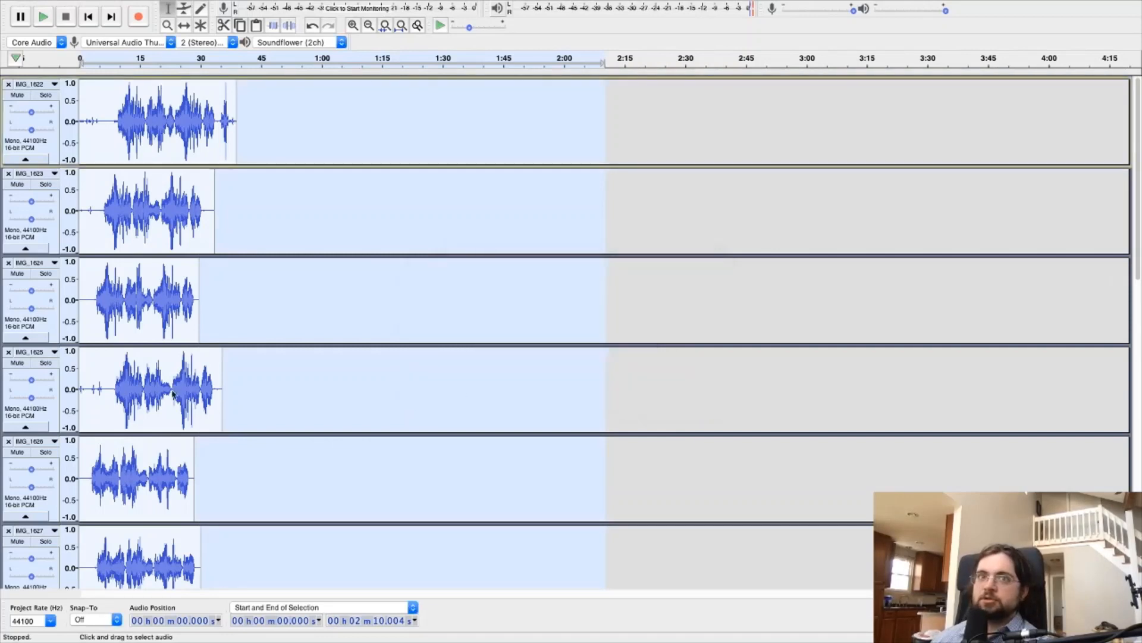
- Play the quieter mix from about 4.6 seconds and look over the level of the singer and accompaniment tracks
left_click(98, 292)
key("space")
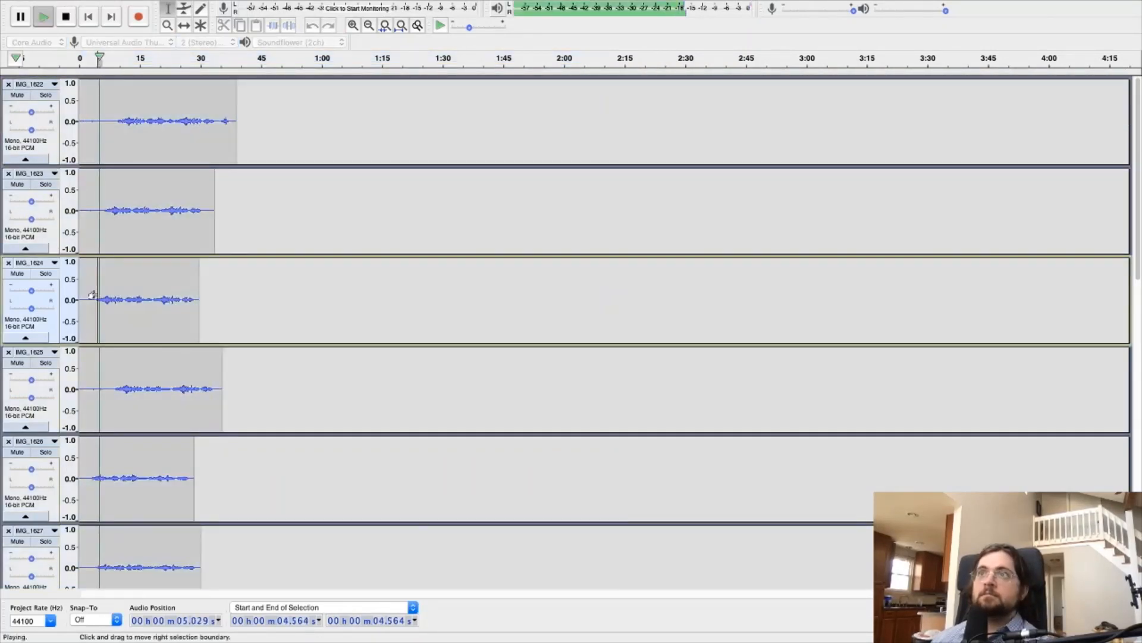
scroll(141, 340, "down", 10)
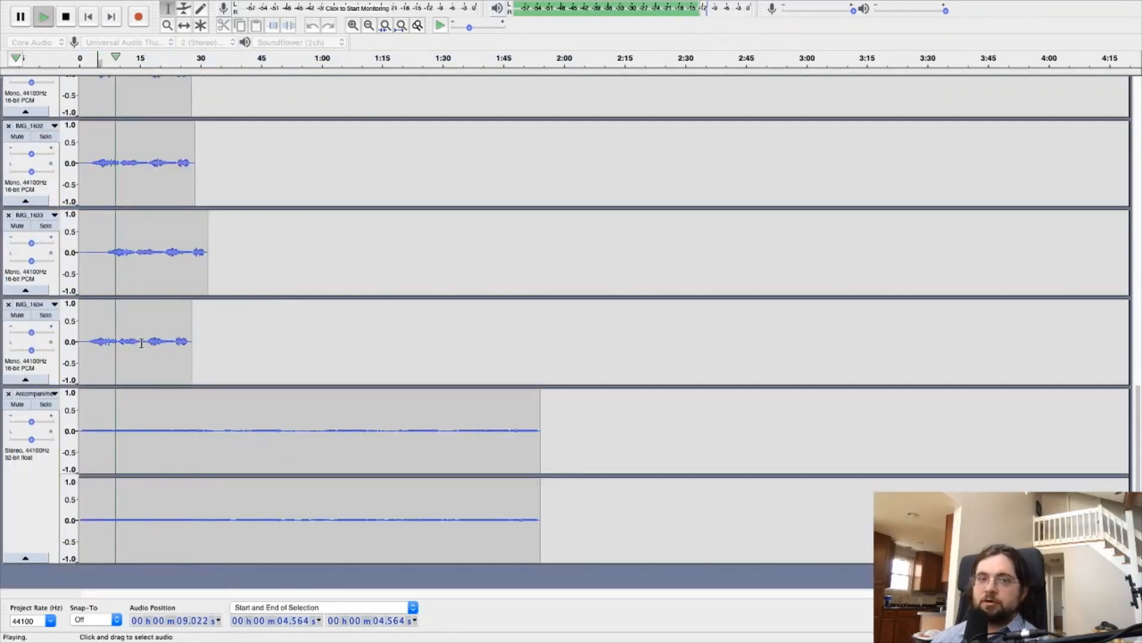
key("space")
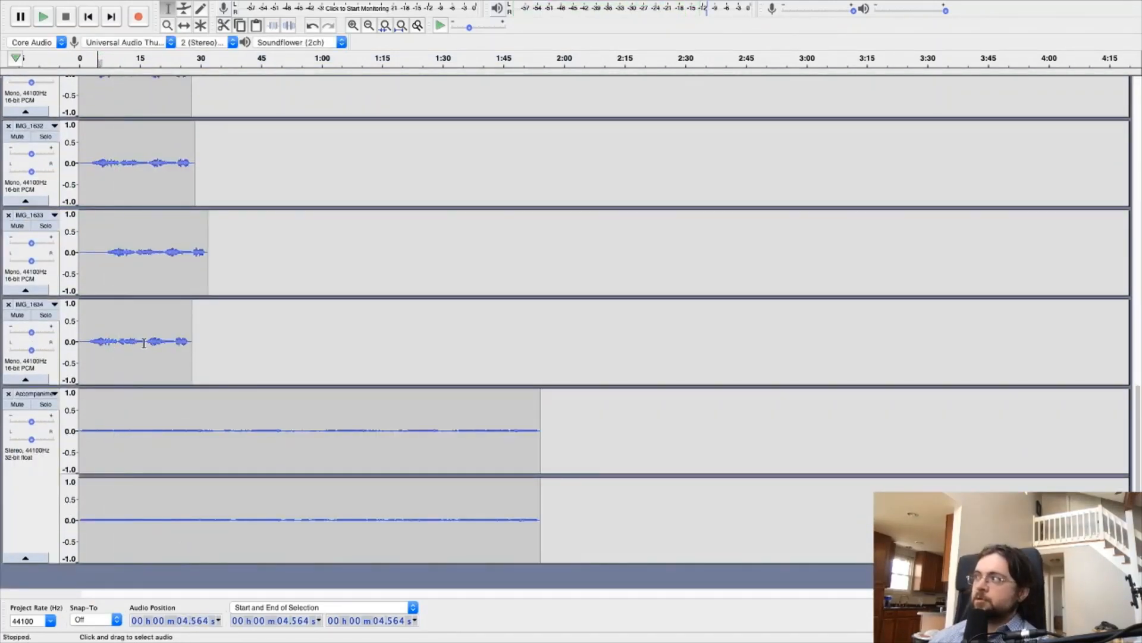
scroll(142, 386, "up", 10)
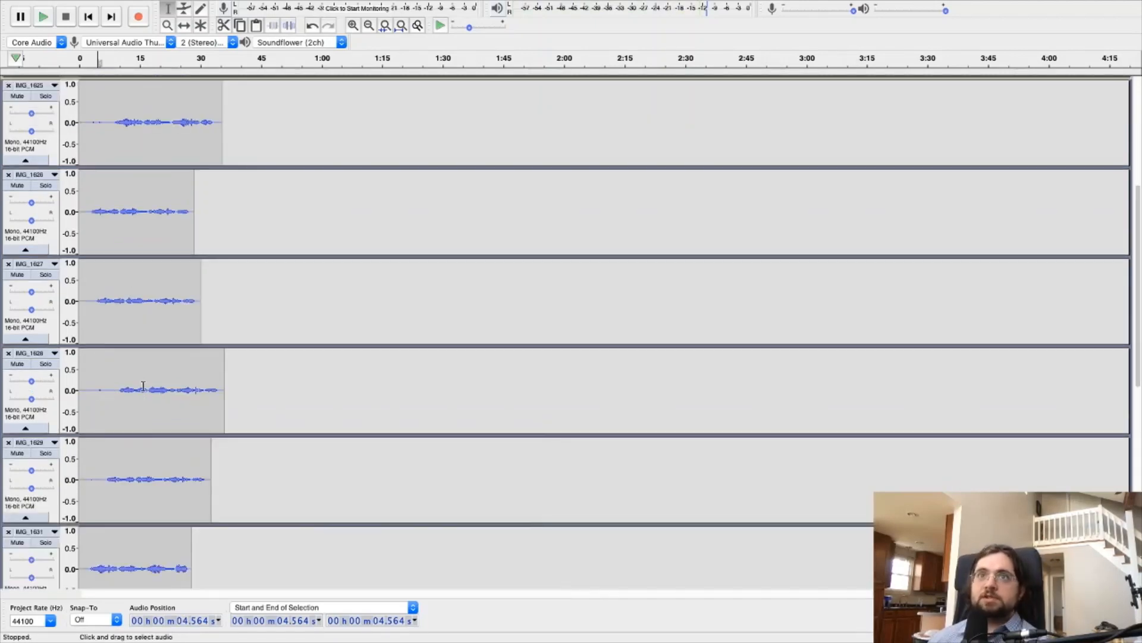
scroll(142, 387, "down", 10)
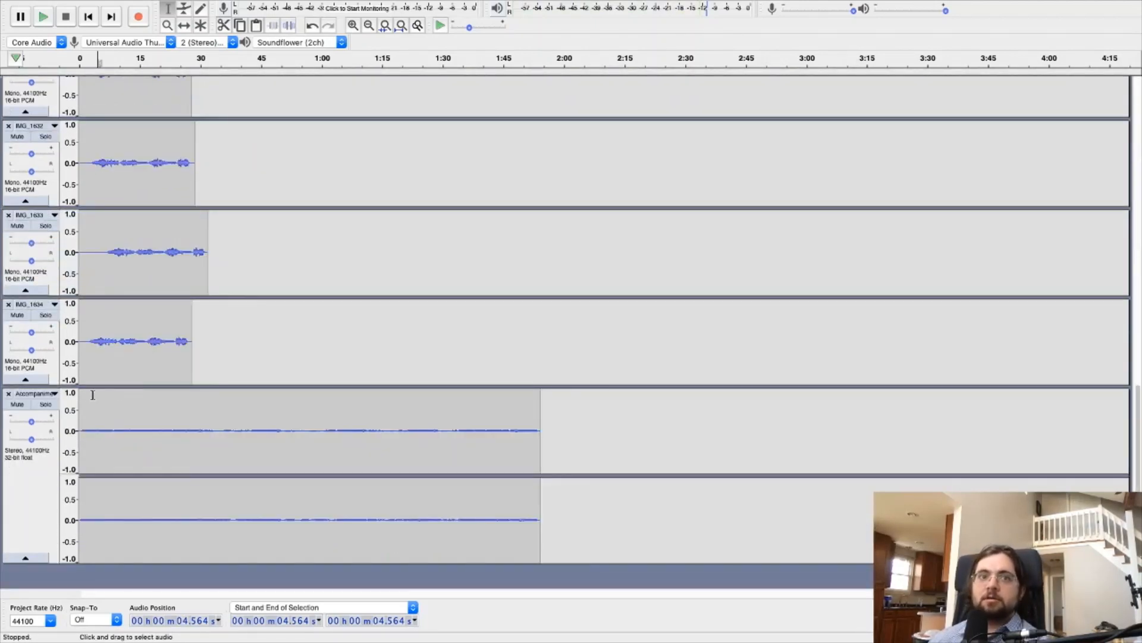
left_click(53, 406)
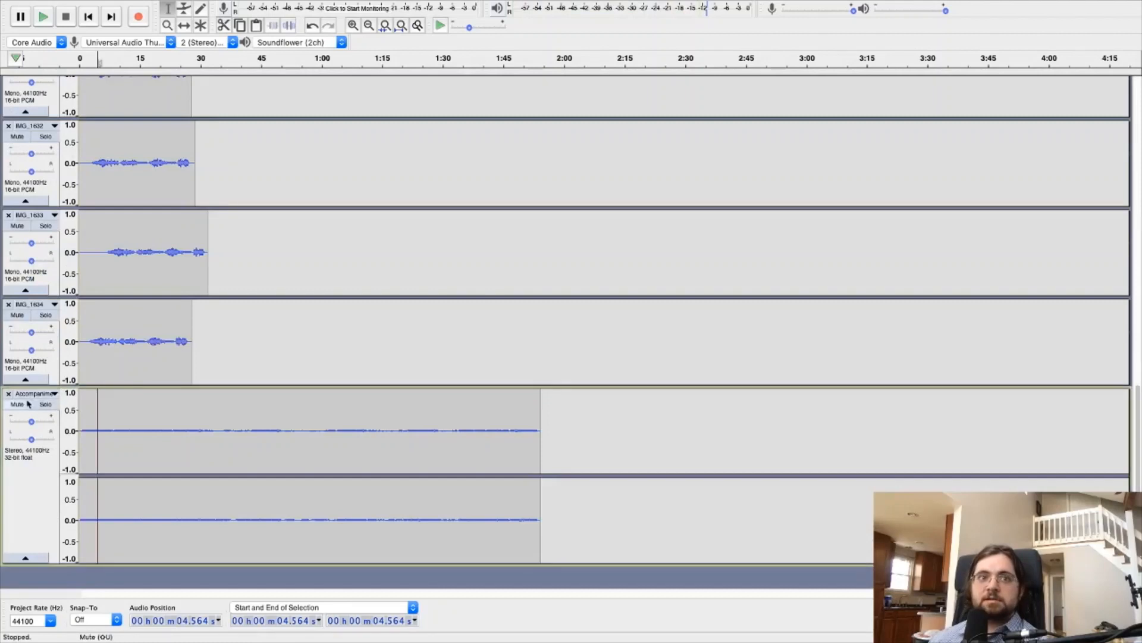
left_click(16, 279)
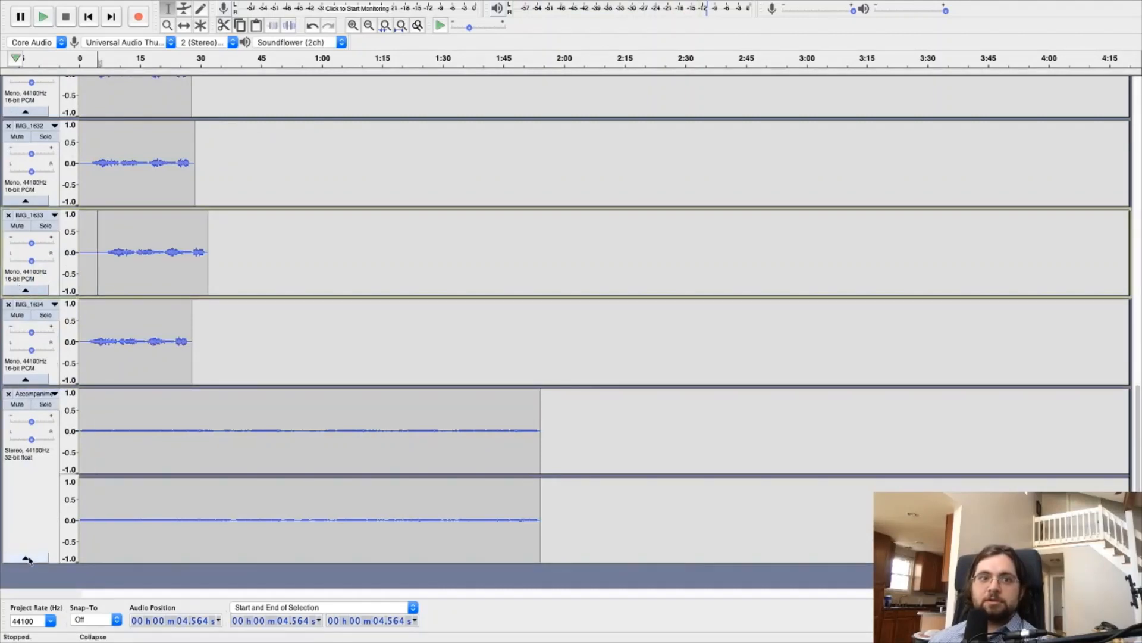
left_click(25, 558)
left_click(25, 402)
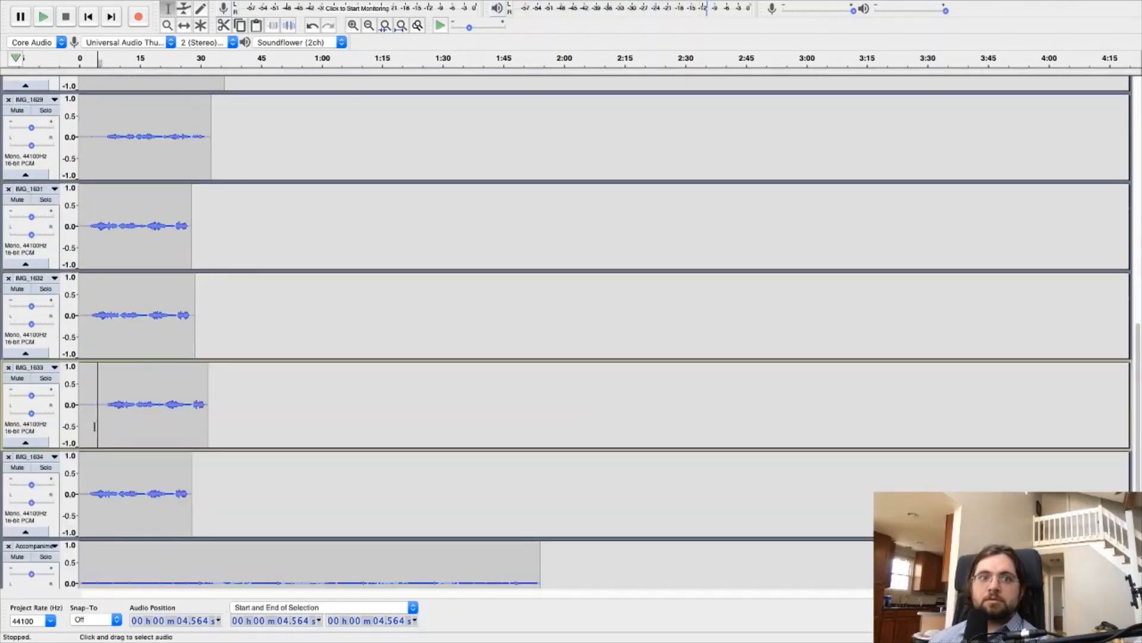
scroll(125, 494, "down", 4)
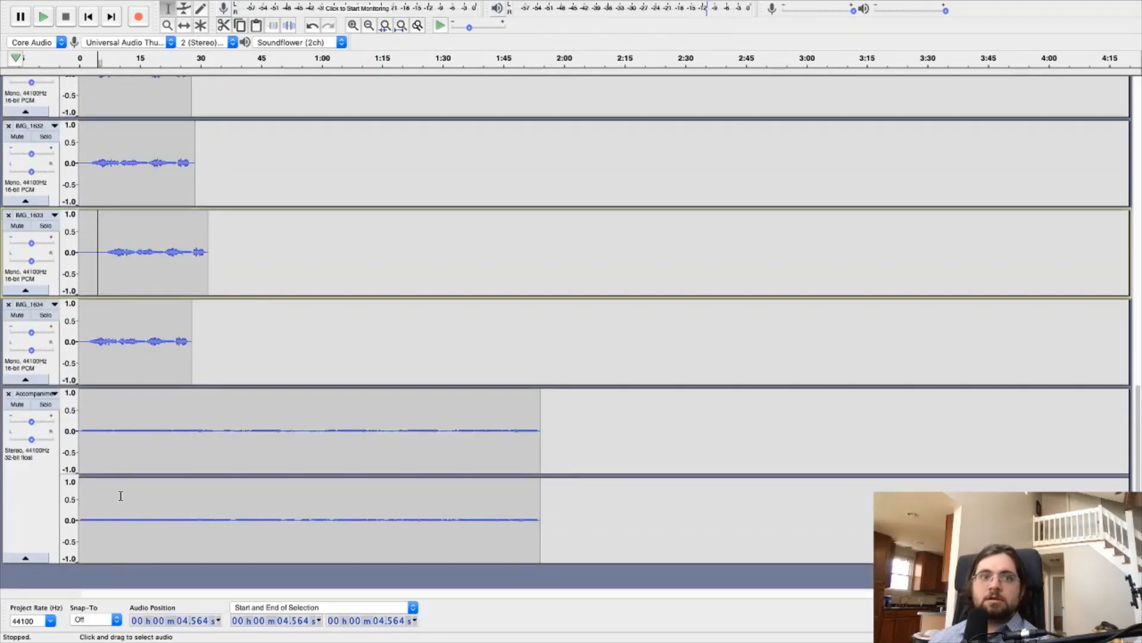
- Solo the accompaniment track and raise its gain while listening to it from about 4.6 seconds
left_click(45, 406)
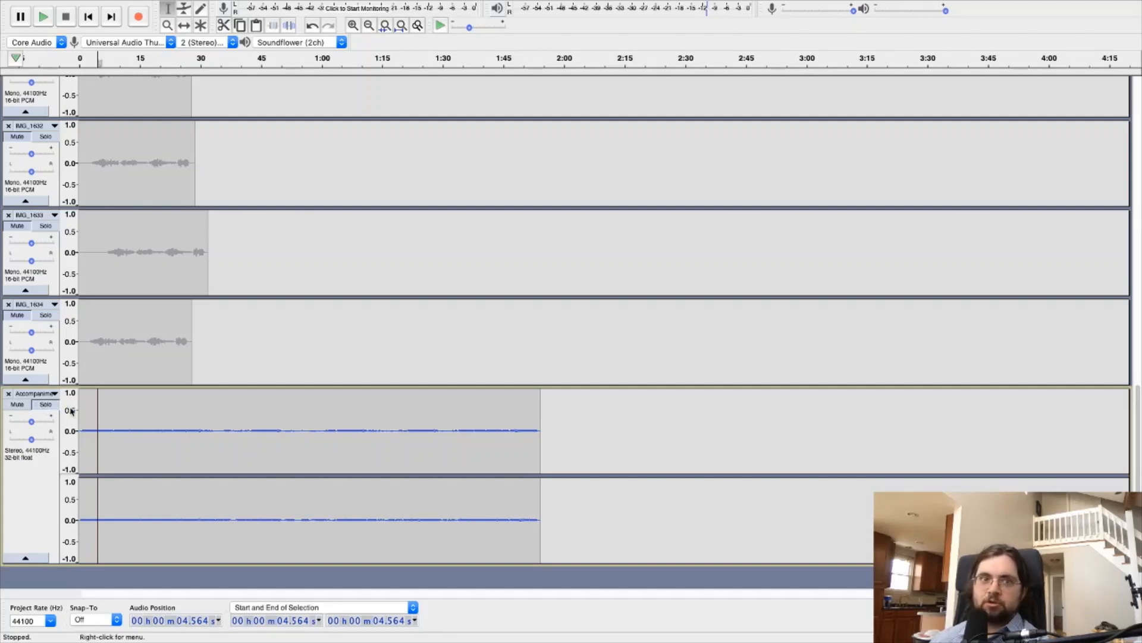
key("space")
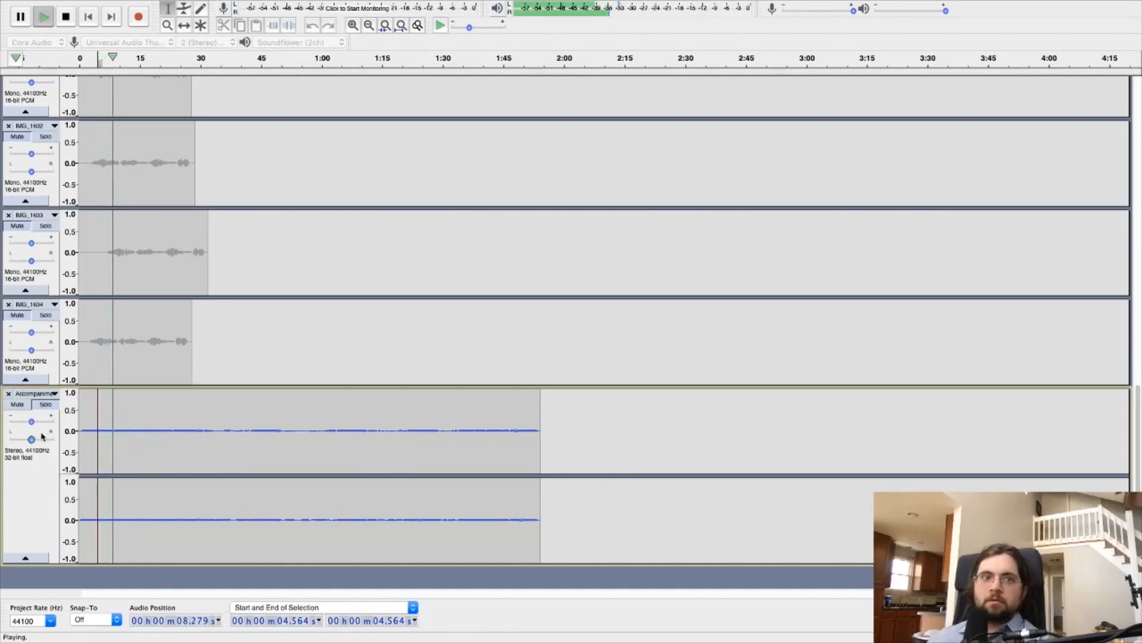
left_click_drag(35, 422, 56, 427)
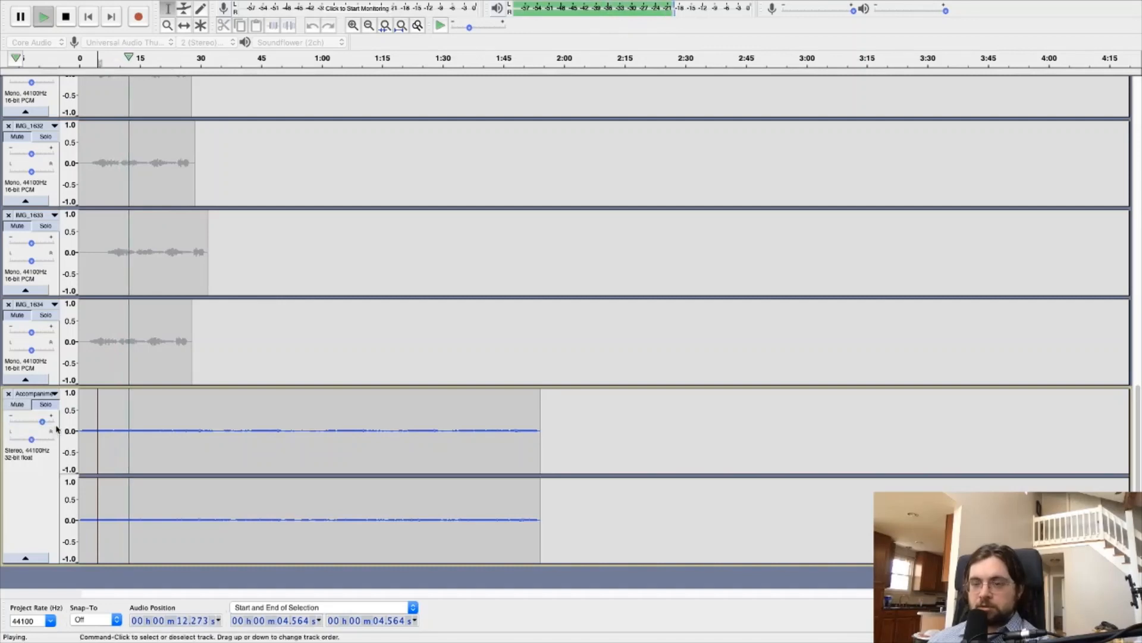
key("space")
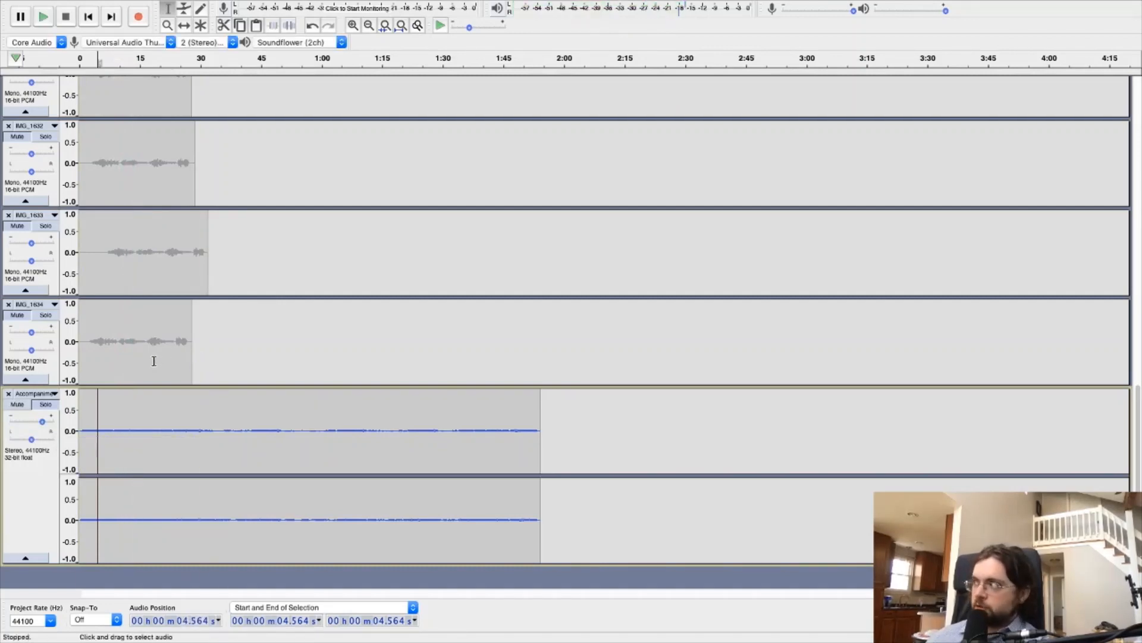
- Solo the IMG_1634 track too, enlarge the timeline, and place the cursor just before its singing starts, at about 2.6 seconds
left_click(50, 324)
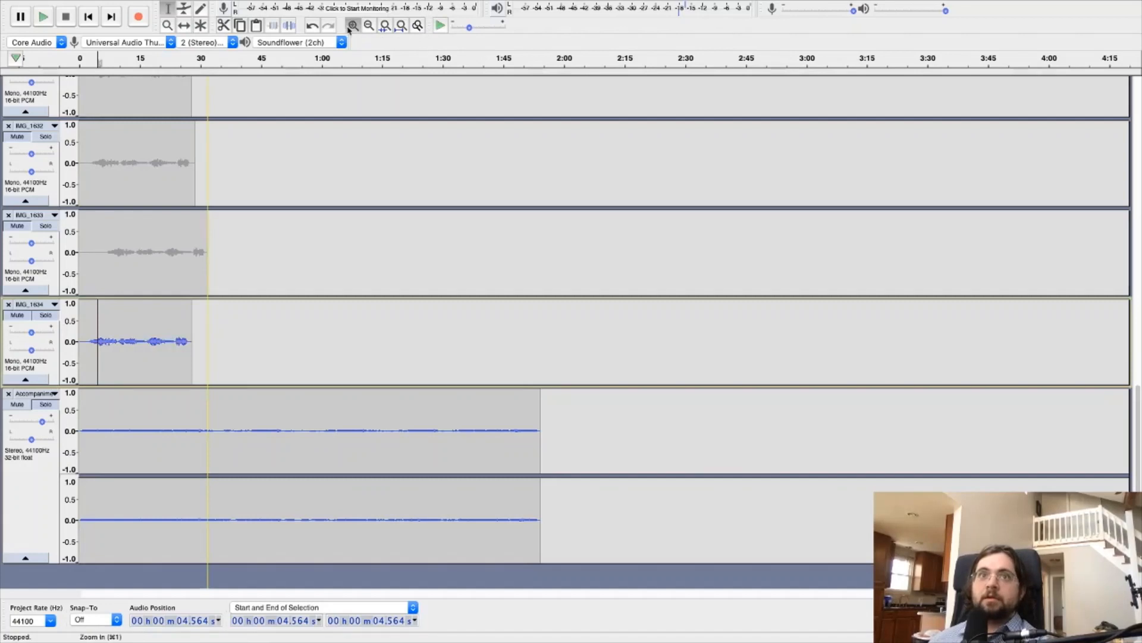
left_click(350, 27)
left_click(350, 27)
left_click(350, 28)
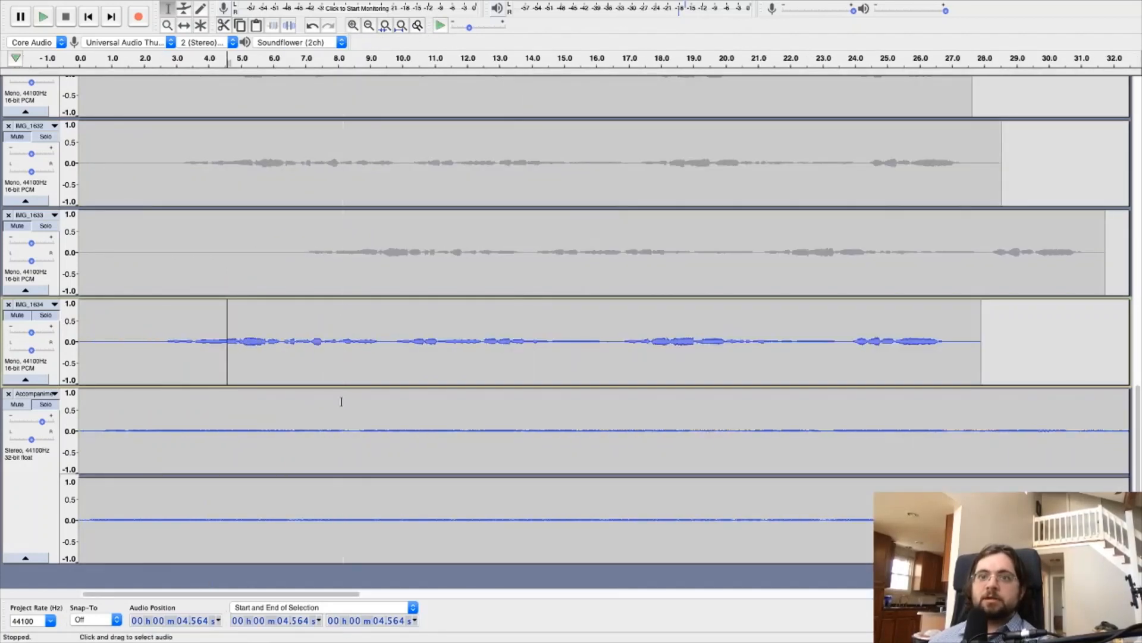
left_click(164, 341)
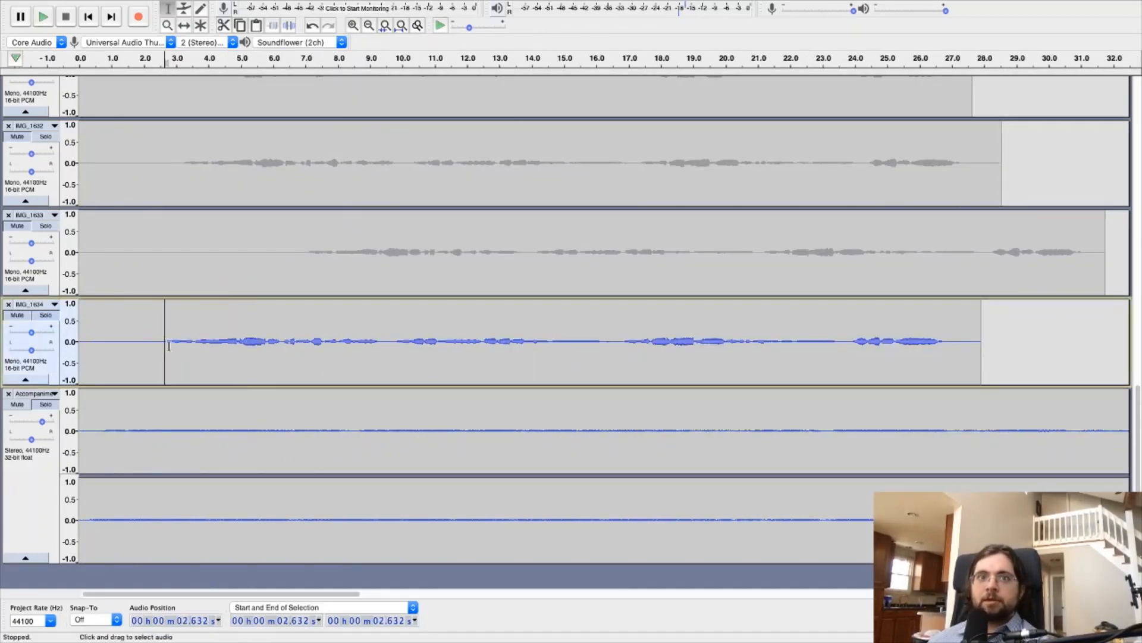
- Delete the silence from 0 to about 2.7 s in IMG_1634 and shift its clip to start at about 1.0 s
left_click_drag(168, 344, 56, 349)
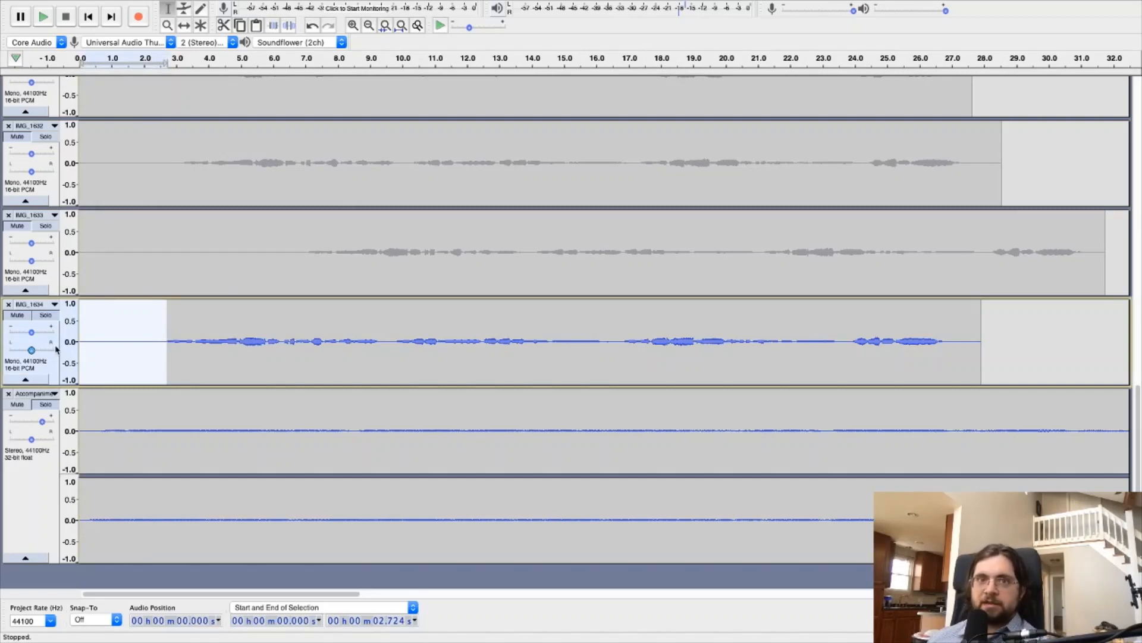
key("Delete")
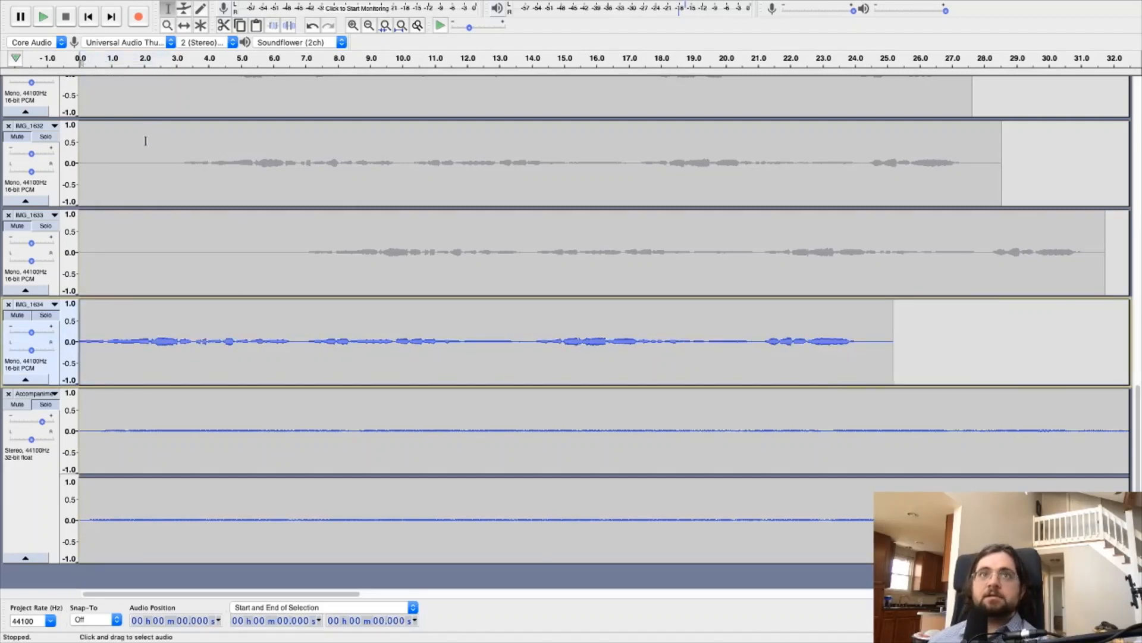
left_click(187, 27)
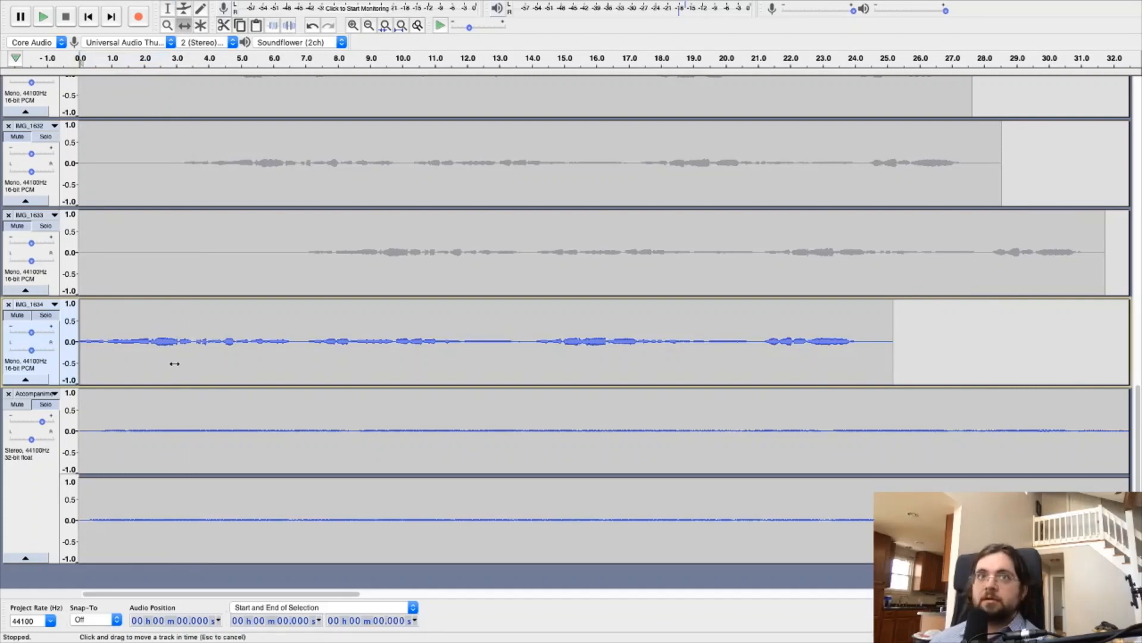
left_click_drag(175, 363, 277, 362)
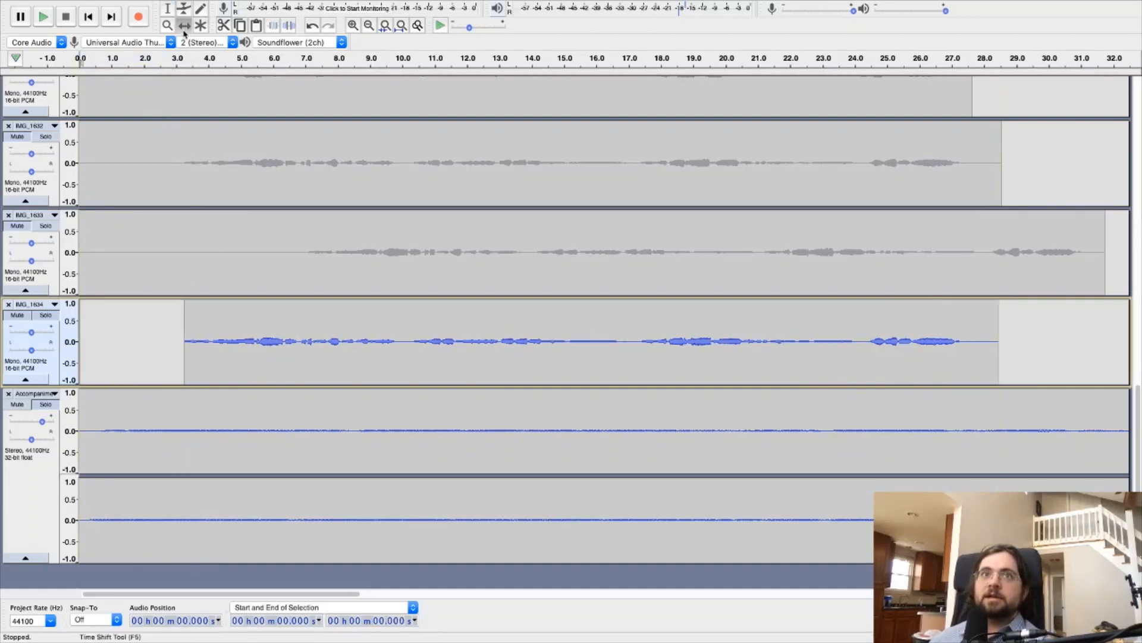
left_click_drag(275, 372, 236, 372)
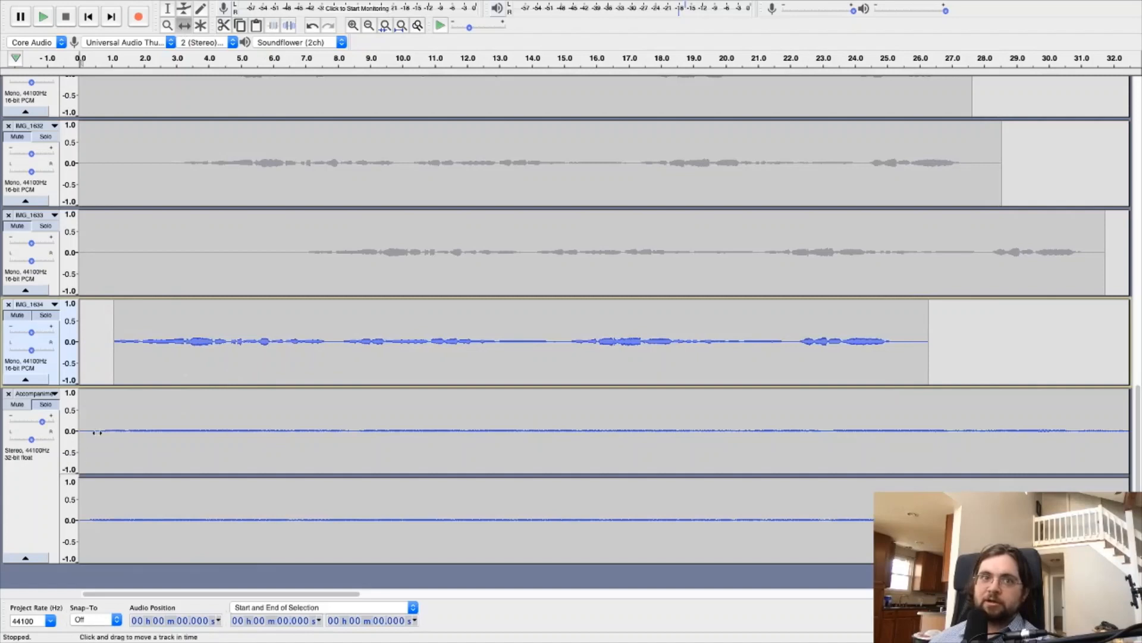
- Play the soloed accompaniment and IMG_1634 from about 0.2 s to check how well they line up
left_click(171, 8)
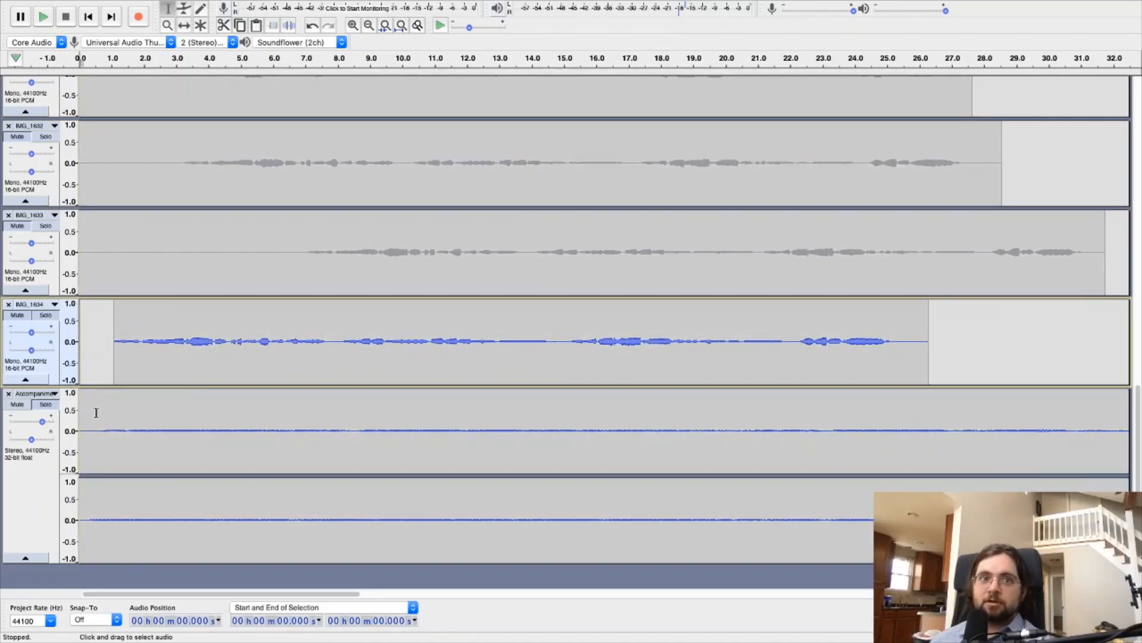
left_click(87, 413)
key("space")
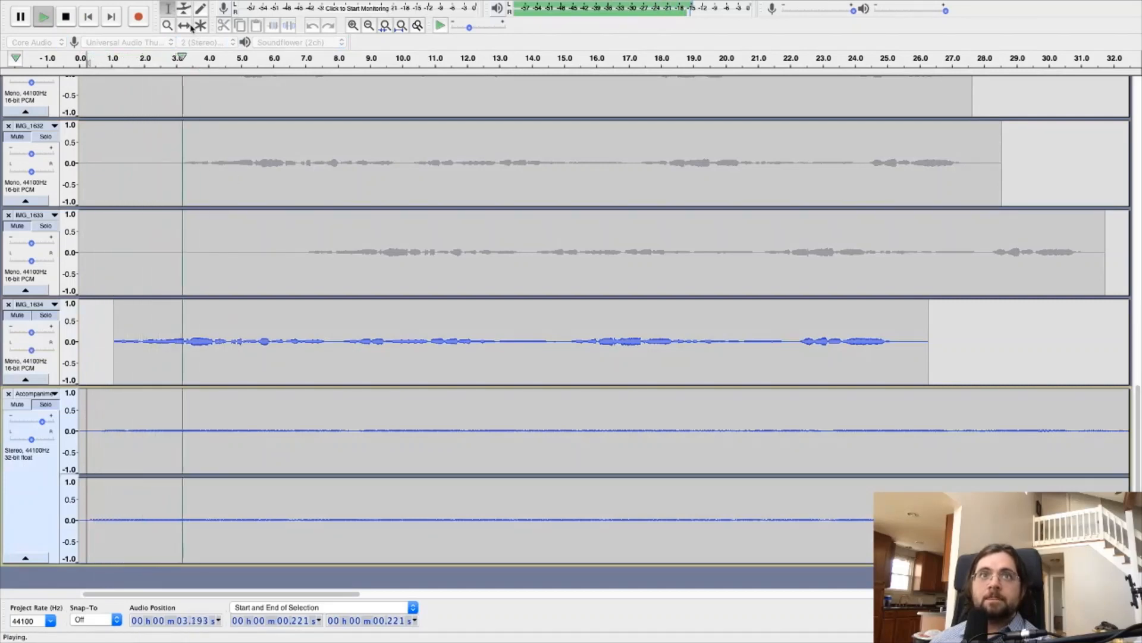
key("F5")
key("space")
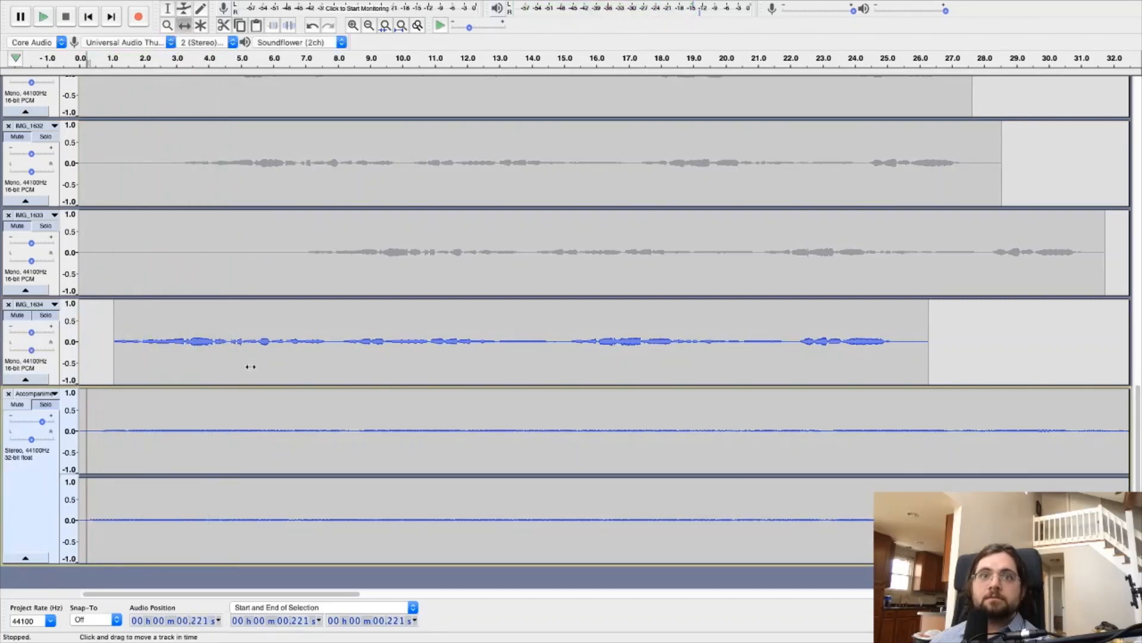
- Try nudging the IMG_1634 clip earlier in small steps to start at about 0.6 s, checking the alignment by playback
left_click_drag(248, 366, 242, 365)
key("space")
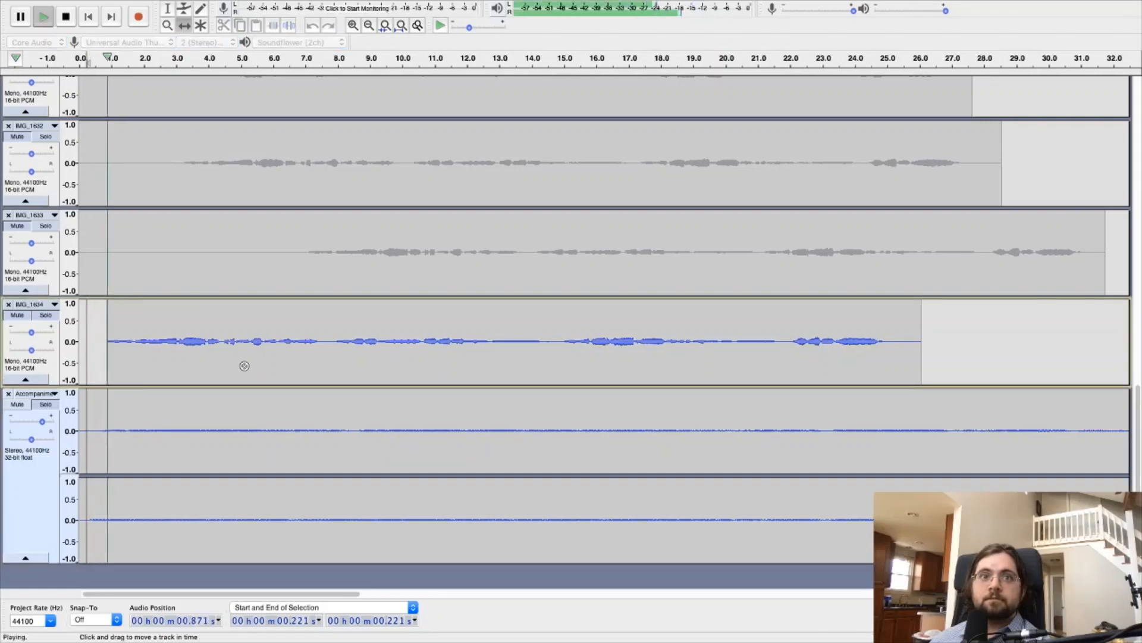
key("space")
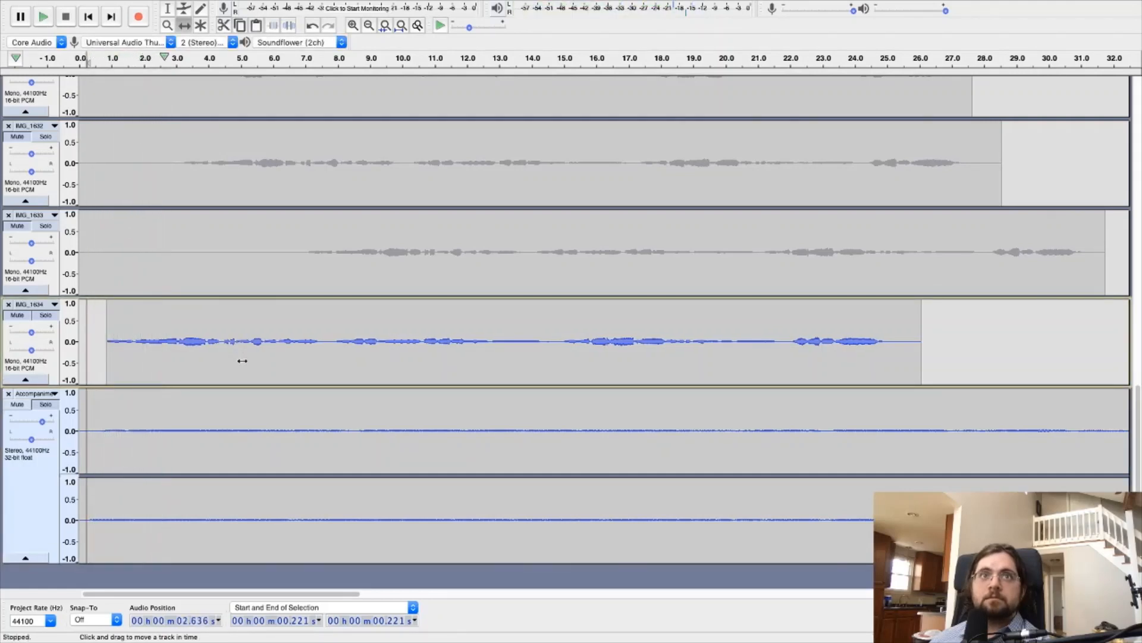
key("space")
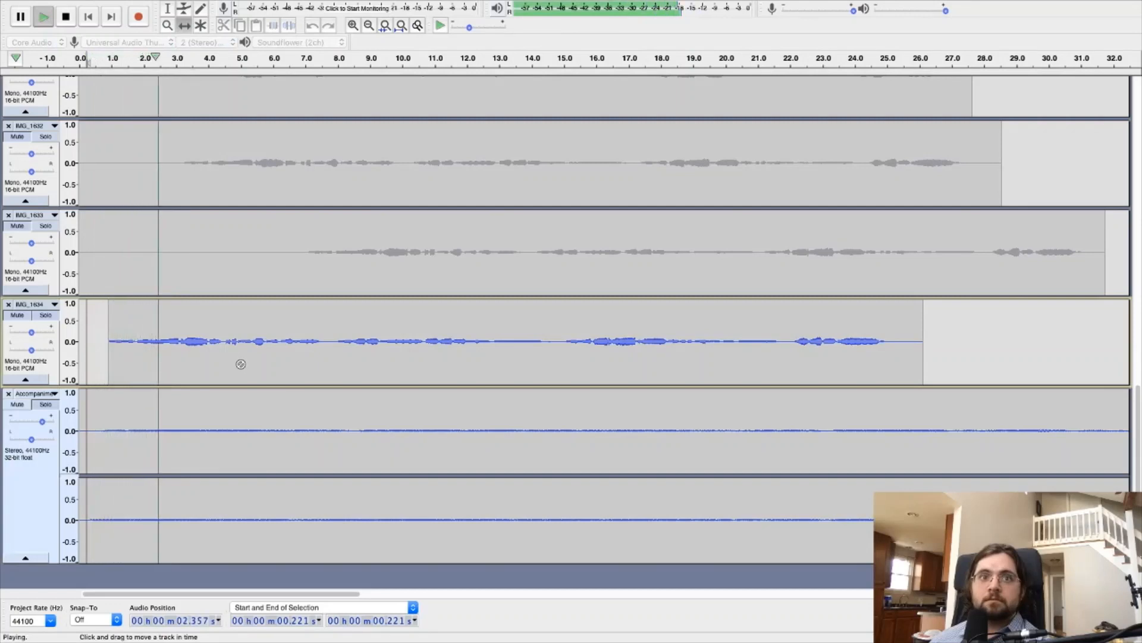
key("space")
left_click_drag(243, 362, 237, 364)
key("space")
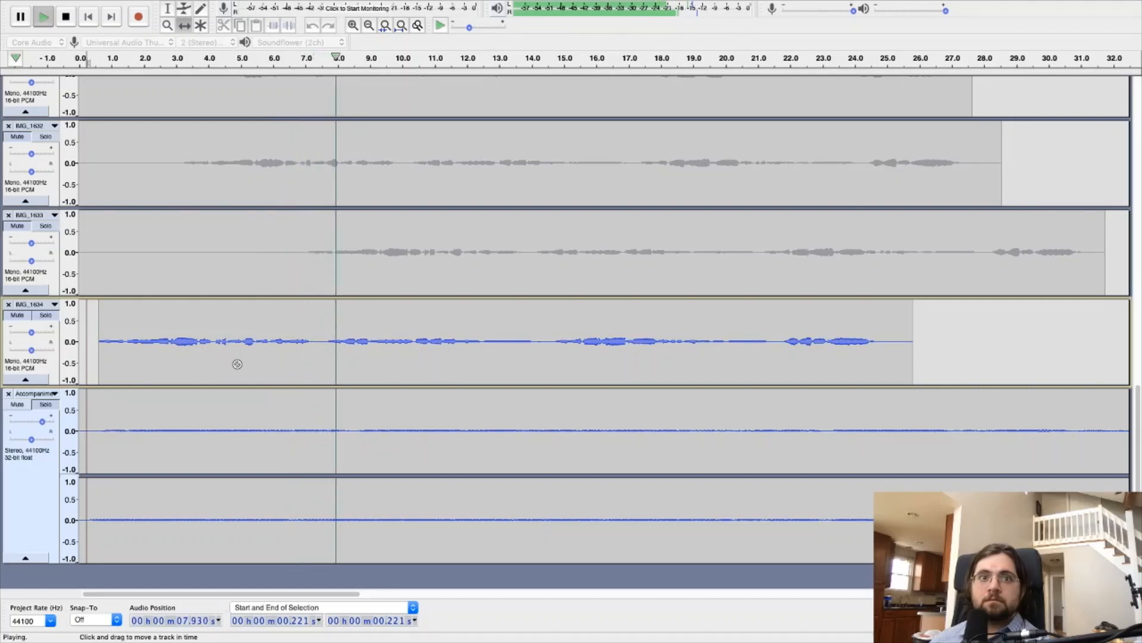
- Shift the IMG_1634 clip later and fine-tune it by ear against the accompaniment so it starts at about 2.4 s
left_click_drag(237, 364, 294, 363)
key("space")
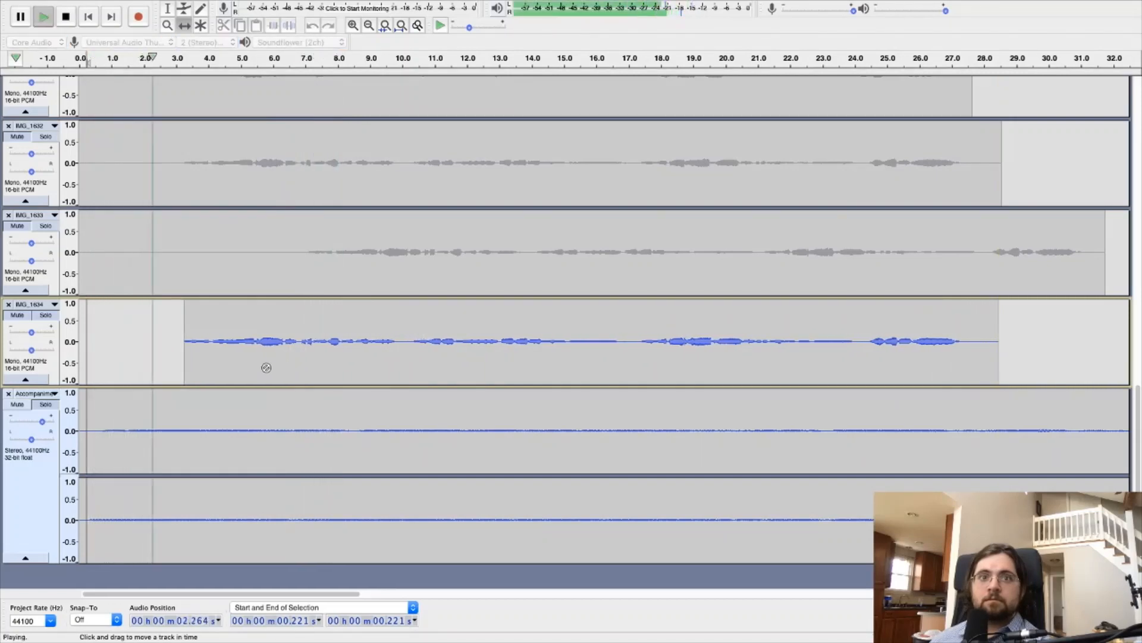
key("space")
left_click_drag(250, 364, 238, 365)
key("space")
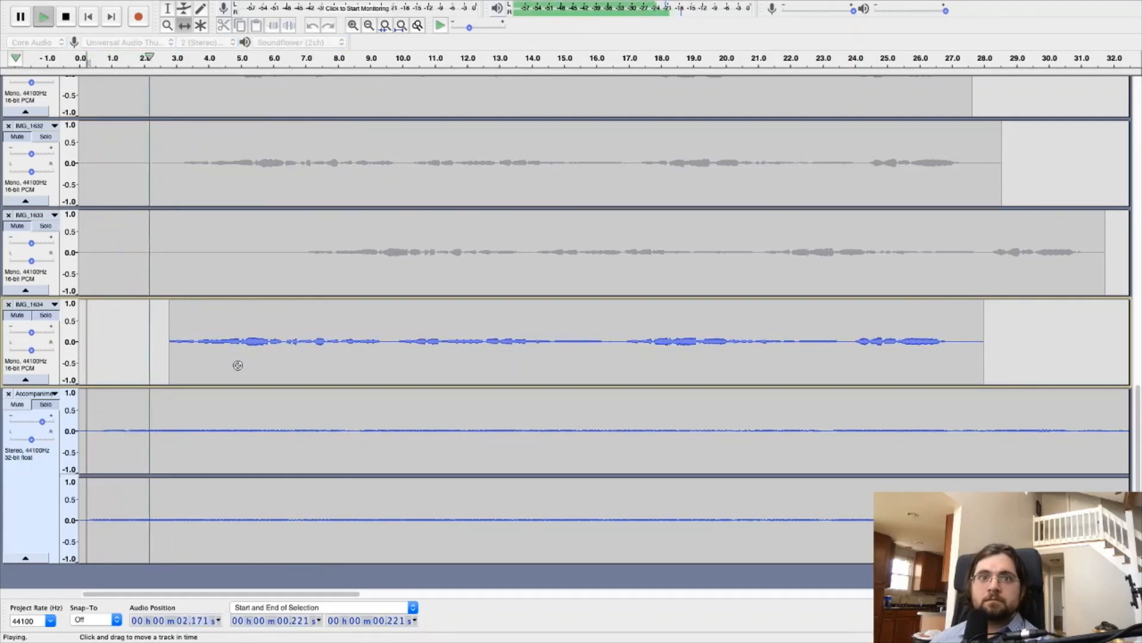
key("space")
left_click_drag(240, 365, 232, 366)
key("space")
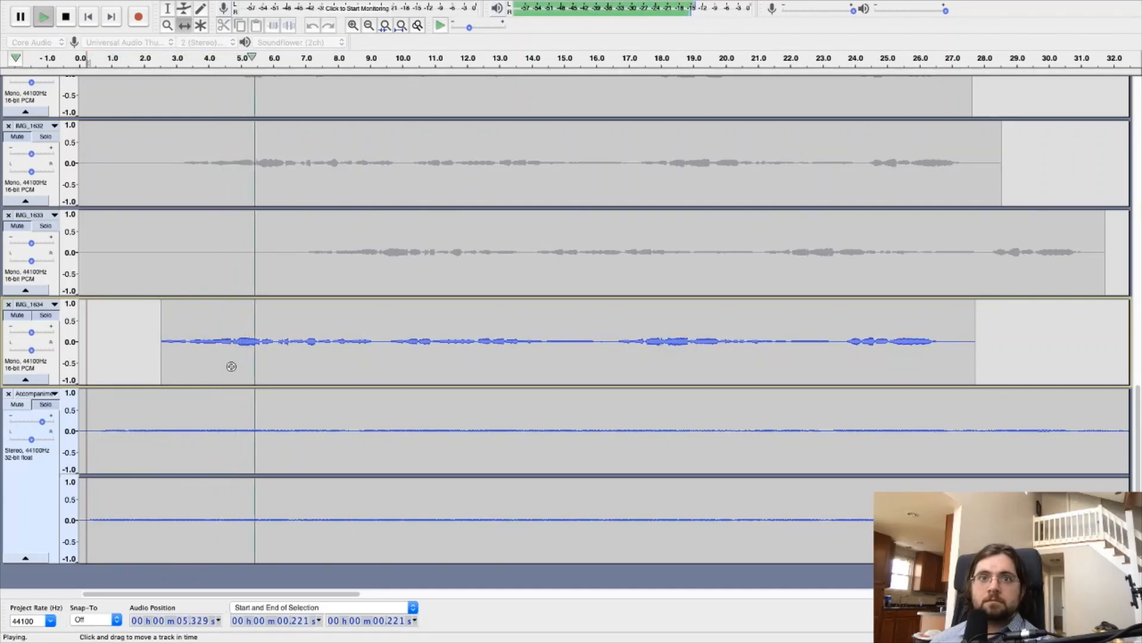
key("space")
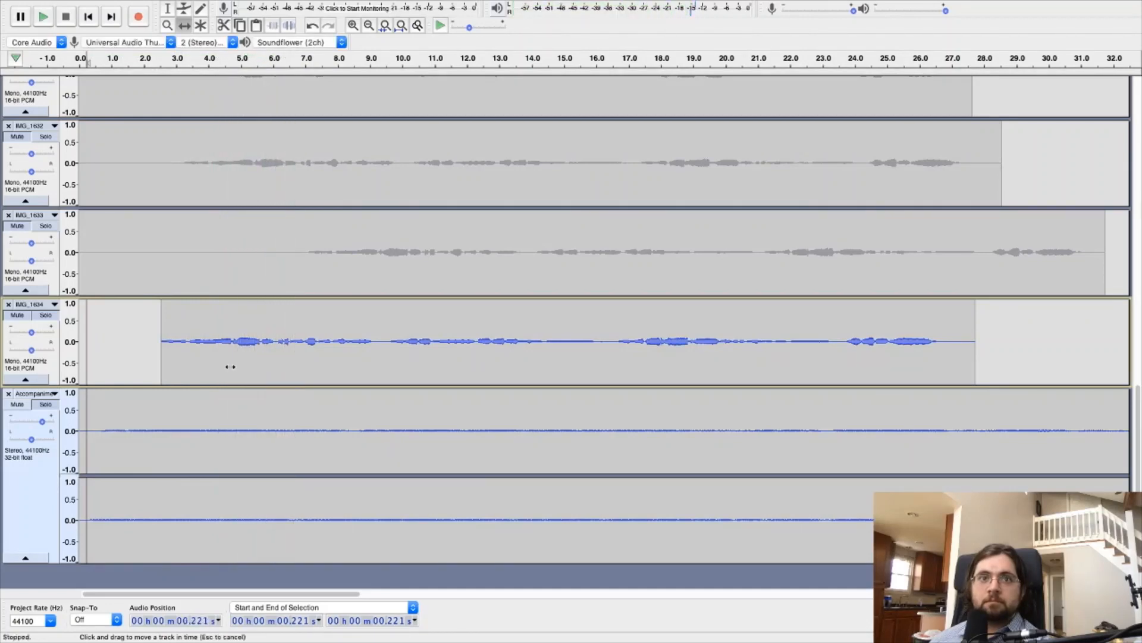
left_click_drag(232, 366, 229, 367)
key("space")
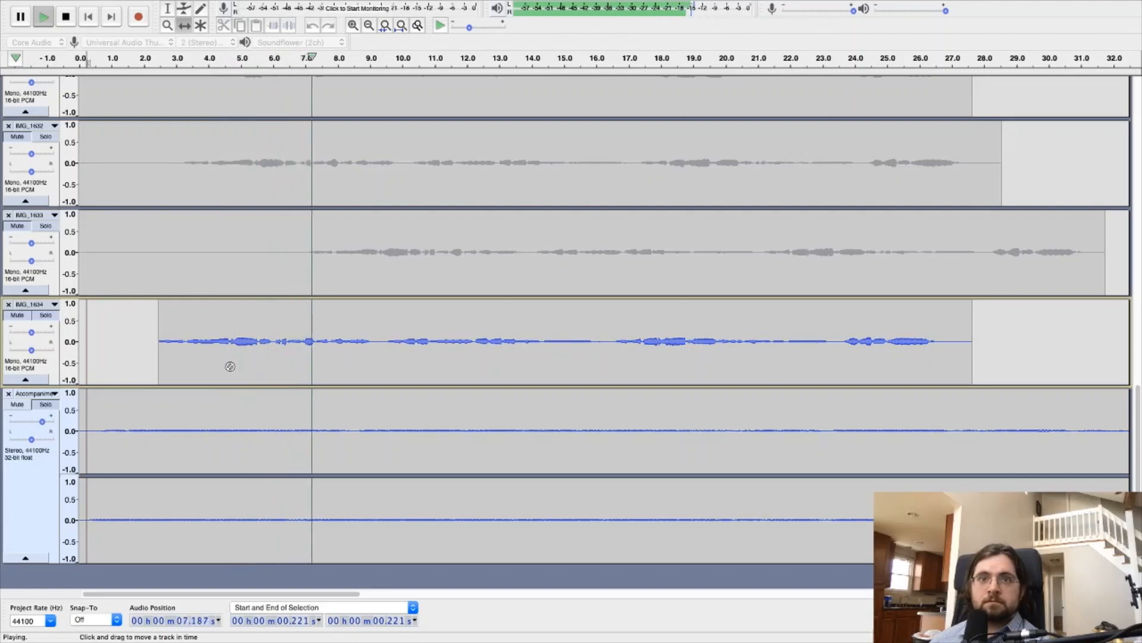
key("space")
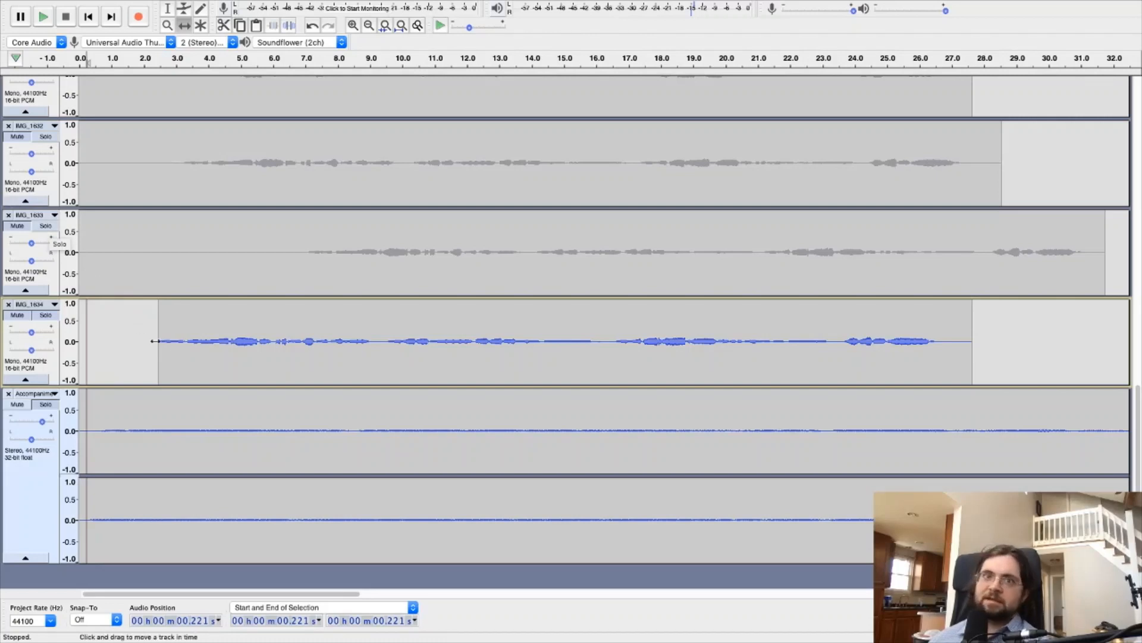
- Solo IMG_1633 as well and delete the silence before its singing, from 0 to about 7.0 s
left_click(46, 226)
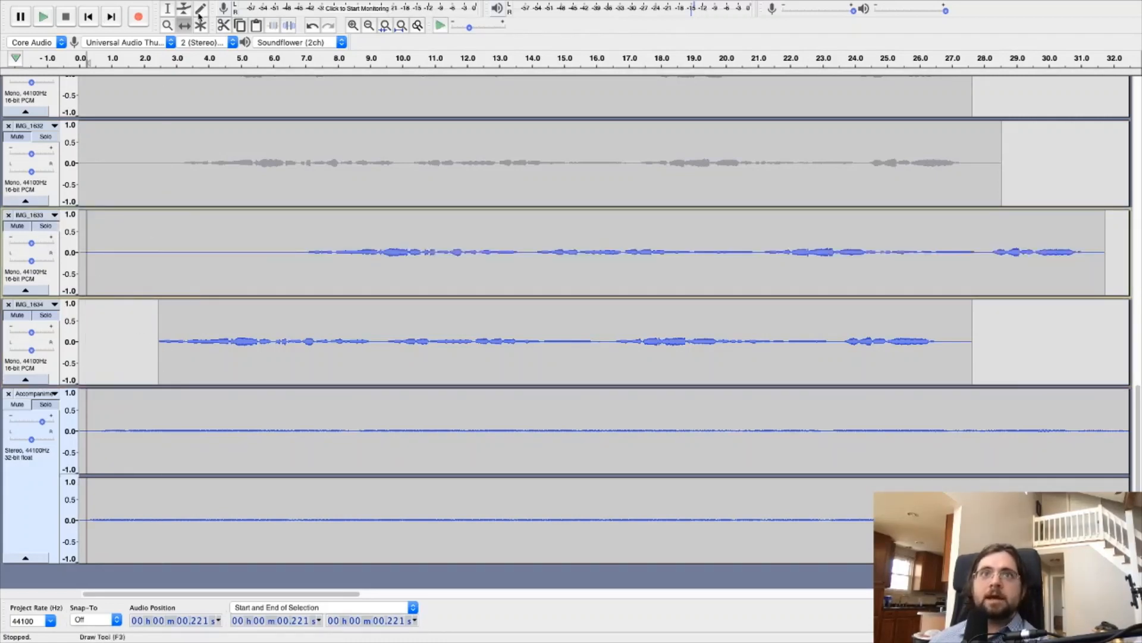
left_click(169, 10)
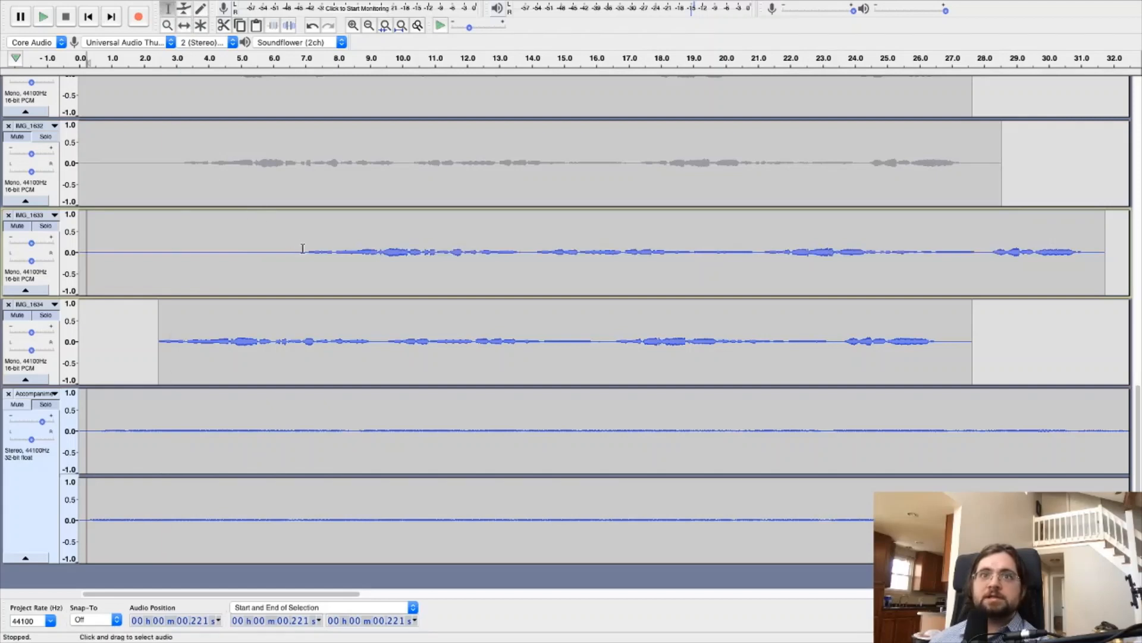
left_click_drag(305, 248, 59, 240)
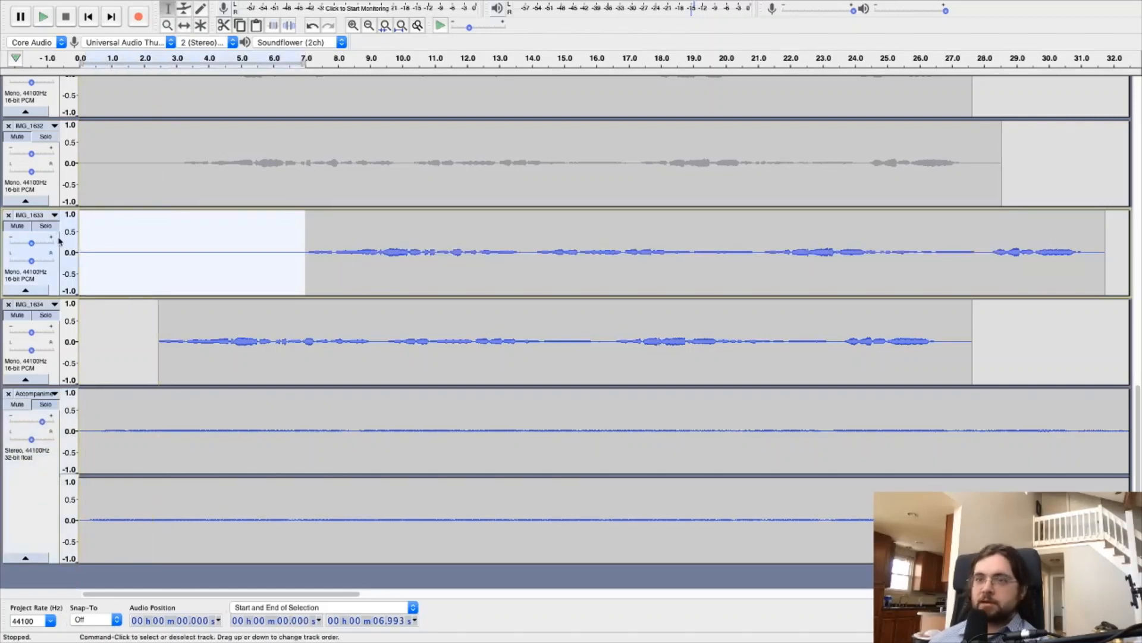
key("Delete")
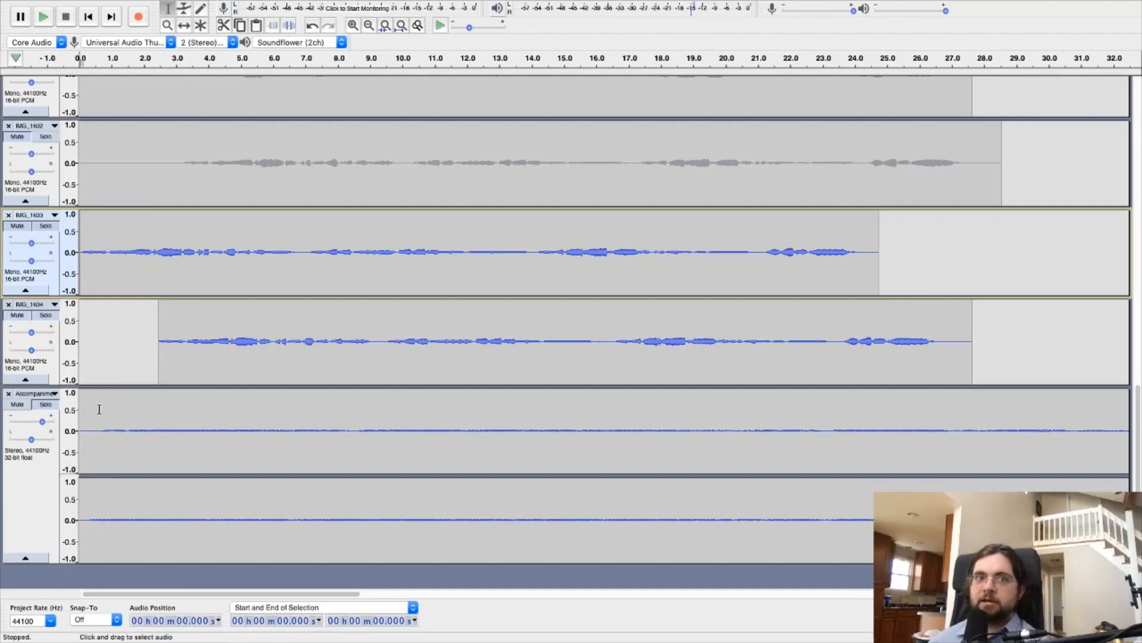
- Try out soloing different tracks, including IMG_1632, and restore solo on the accompaniment, IMG_1634 and IMG_1633
left_click(50, 314)
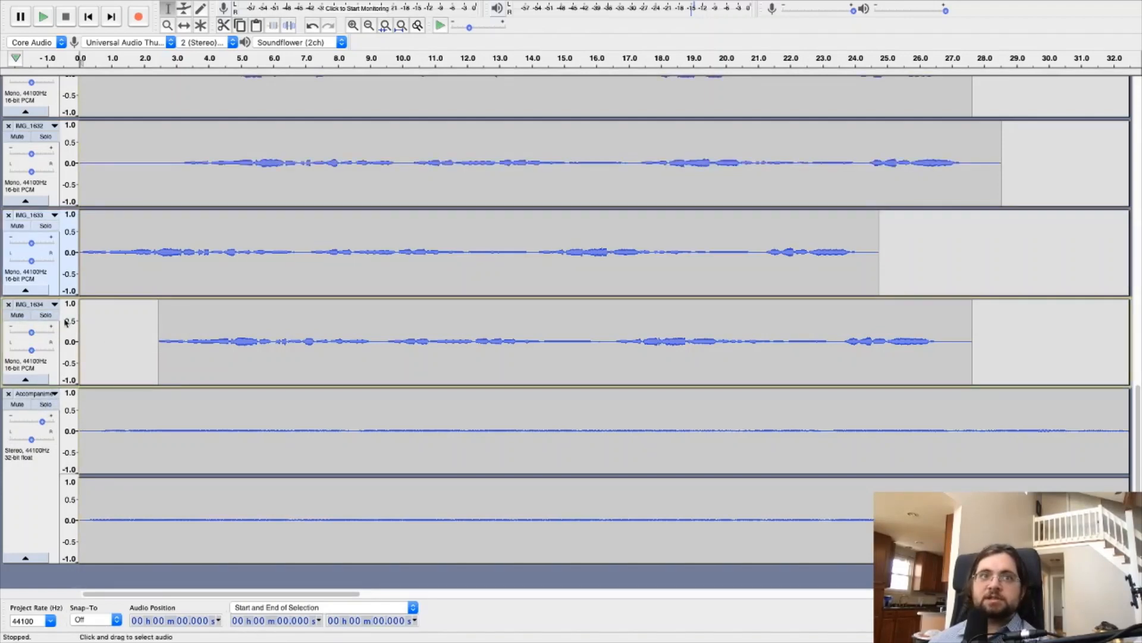
left_click(46, 315)
left_click(47, 138)
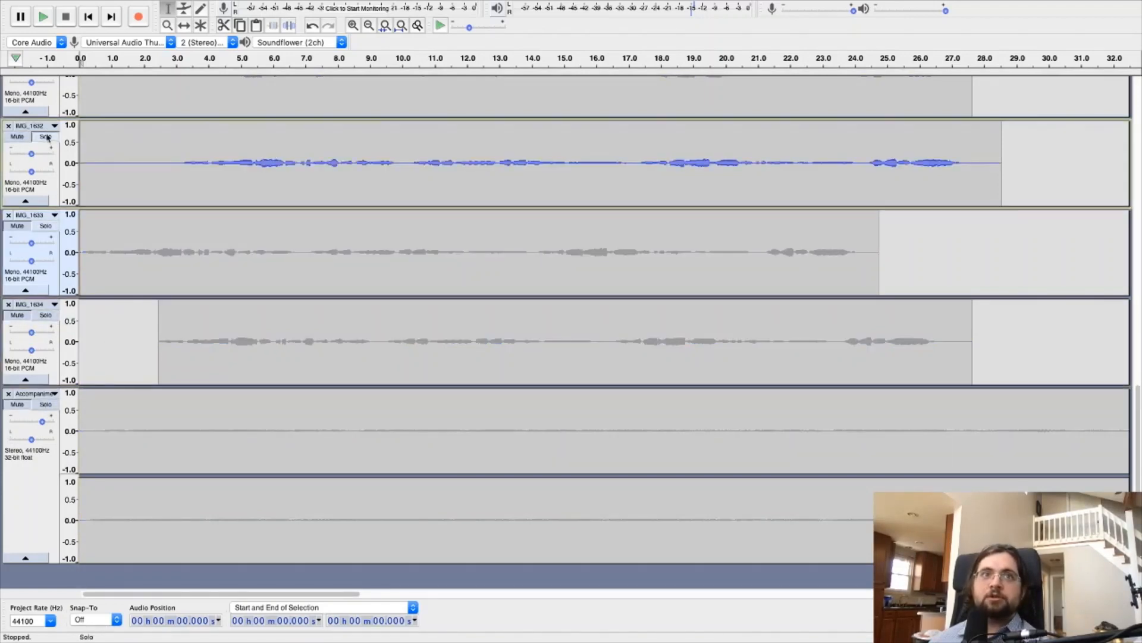
left_click(45, 405)
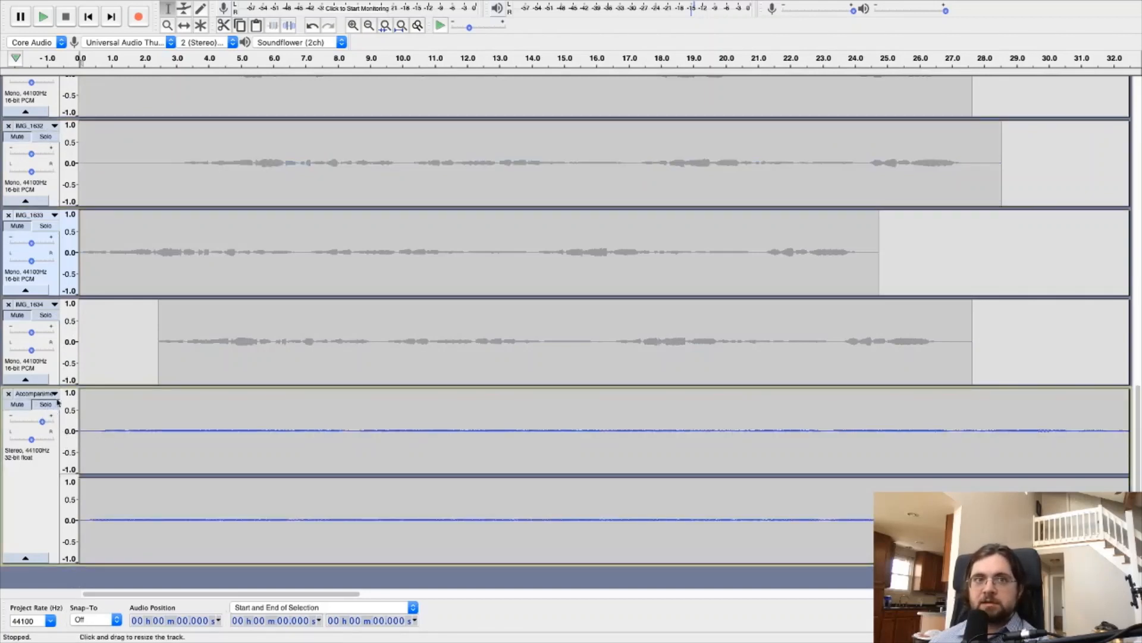
left_click(52, 317)
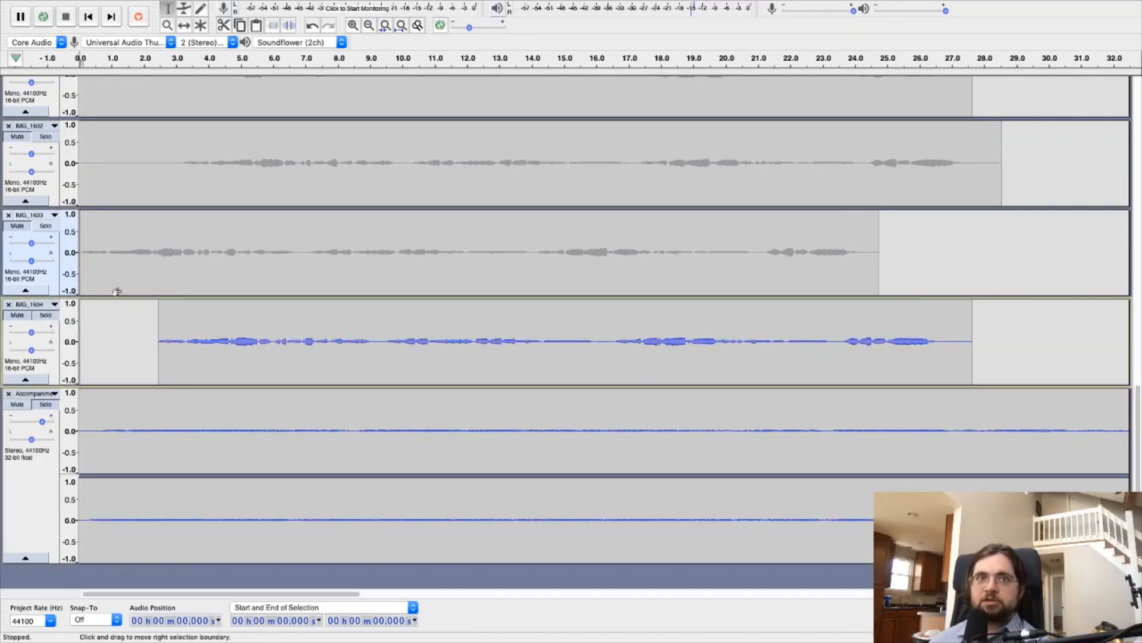
left_click(57, 229)
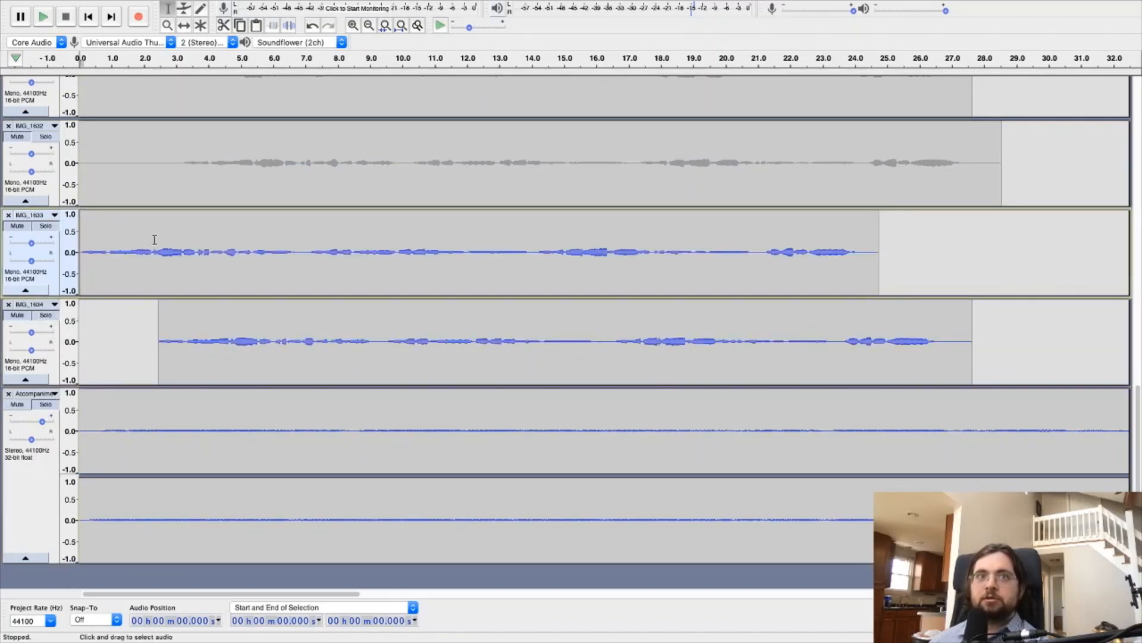
- Shift the IMG_1633 clip to about 2.4 s so its waveform matches IMG_1634, and play from about 1.5 s to check
left_click(185, 25)
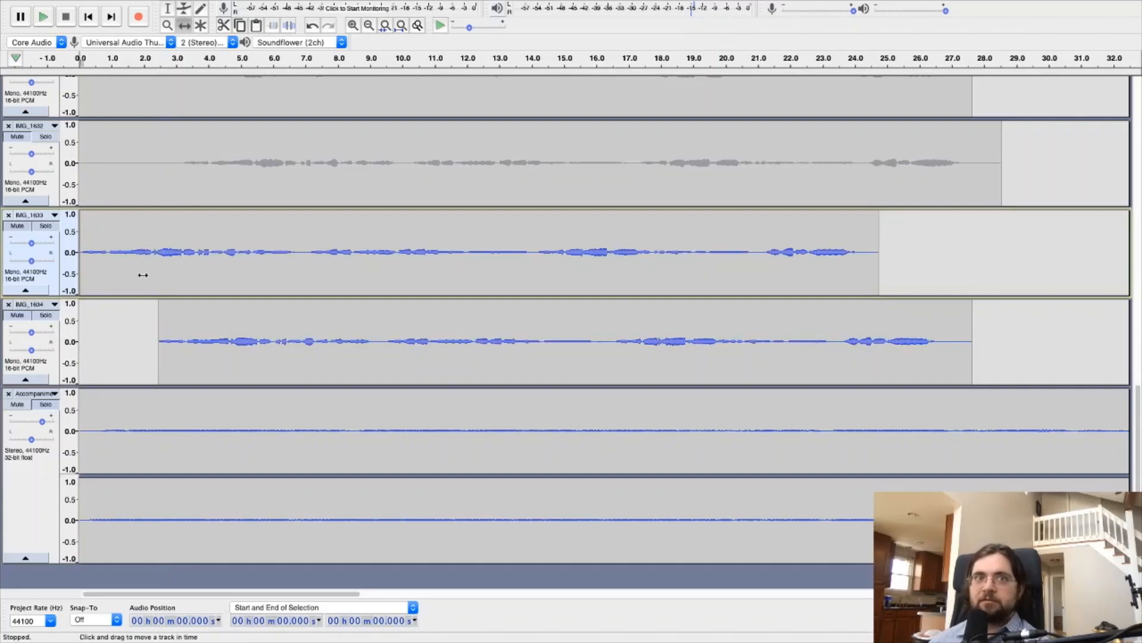
left_click_drag(125, 276, 202, 286)
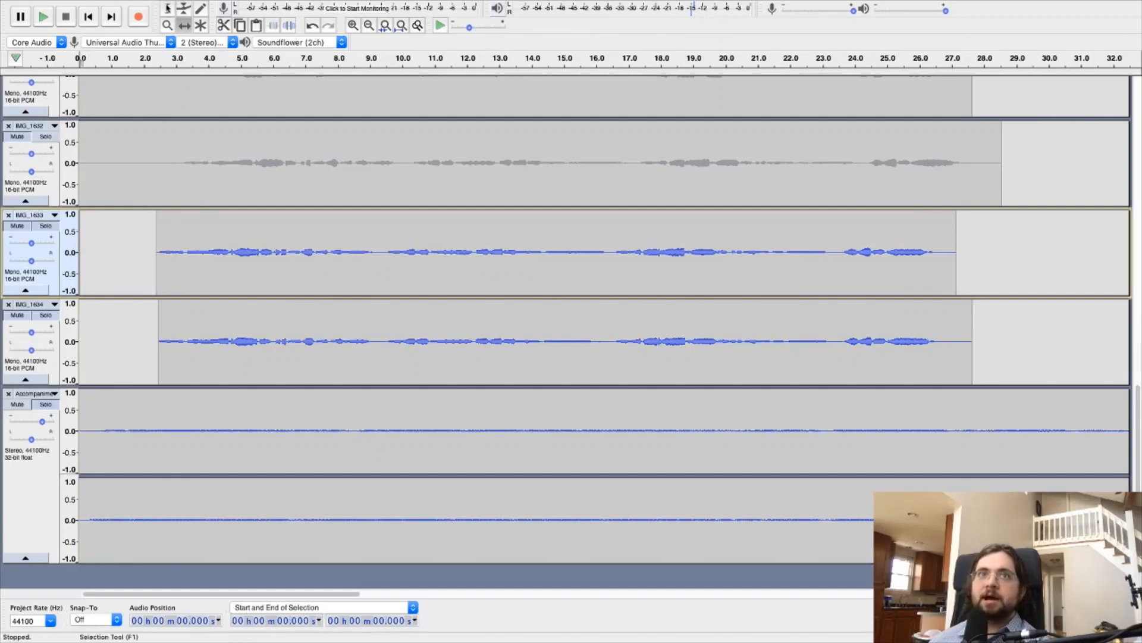
left_click(168, 8)
left_click(128, 455)
key("space")
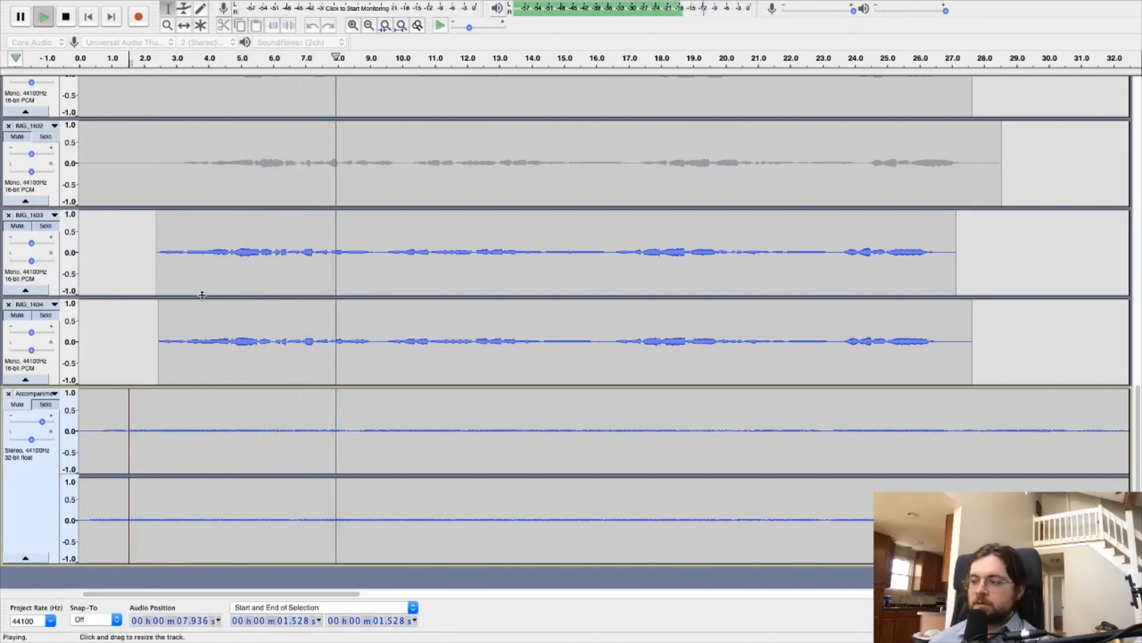
key("space")
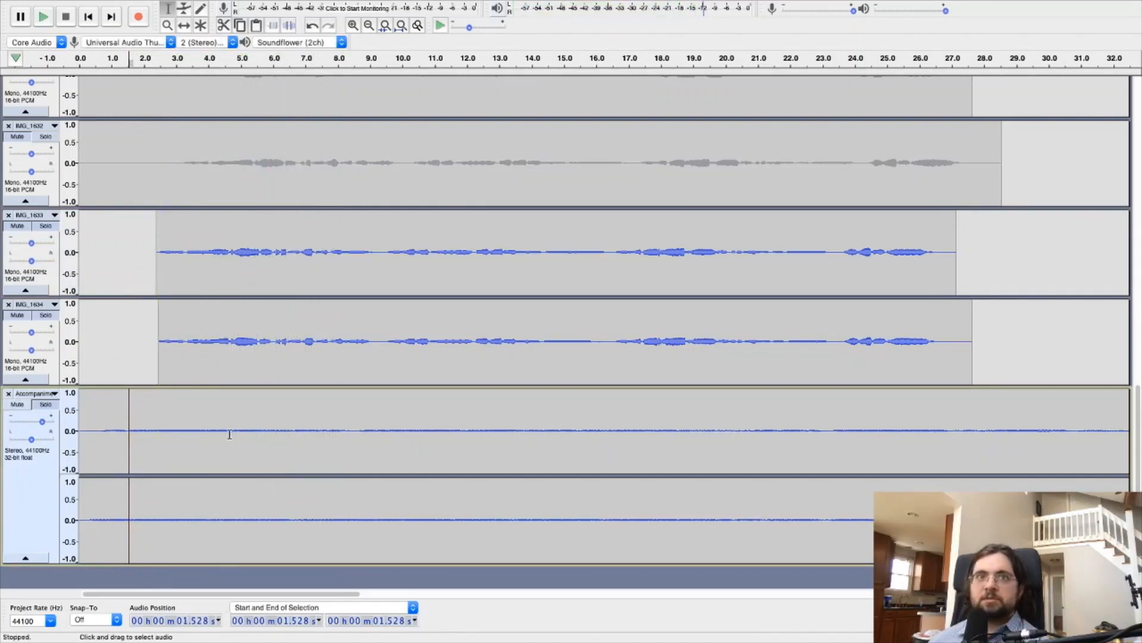
- Solo IMG_1632, remove its opening silence, align its waveform with IMG_1633 at about 2.4 s, and play the result from the start
scroll(203, 276, "up", 5)
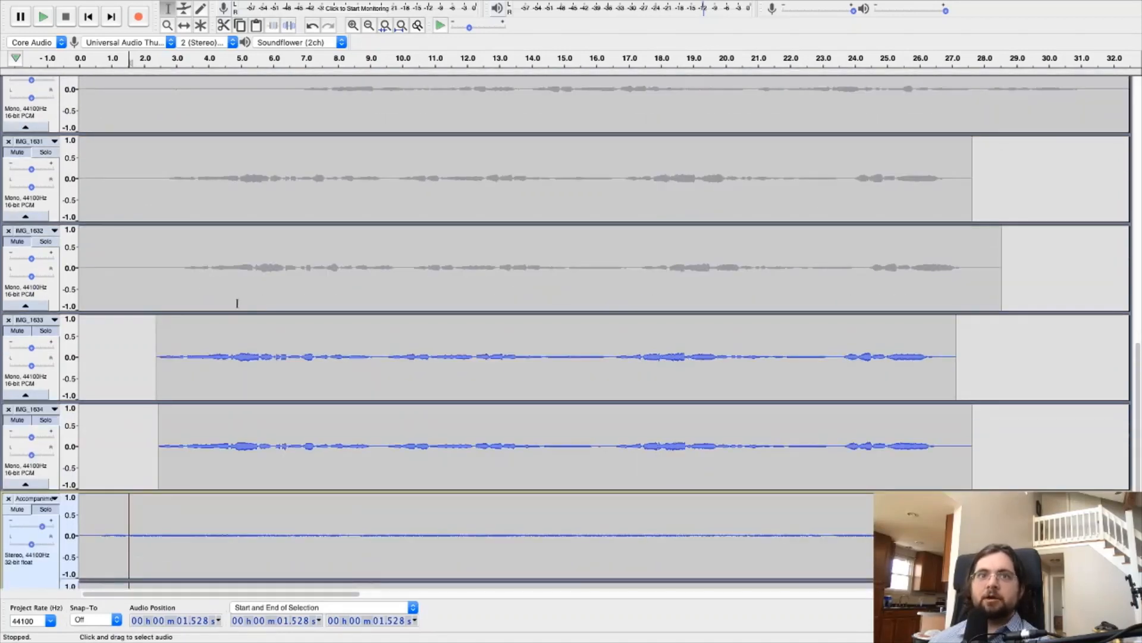
left_click(47, 248)
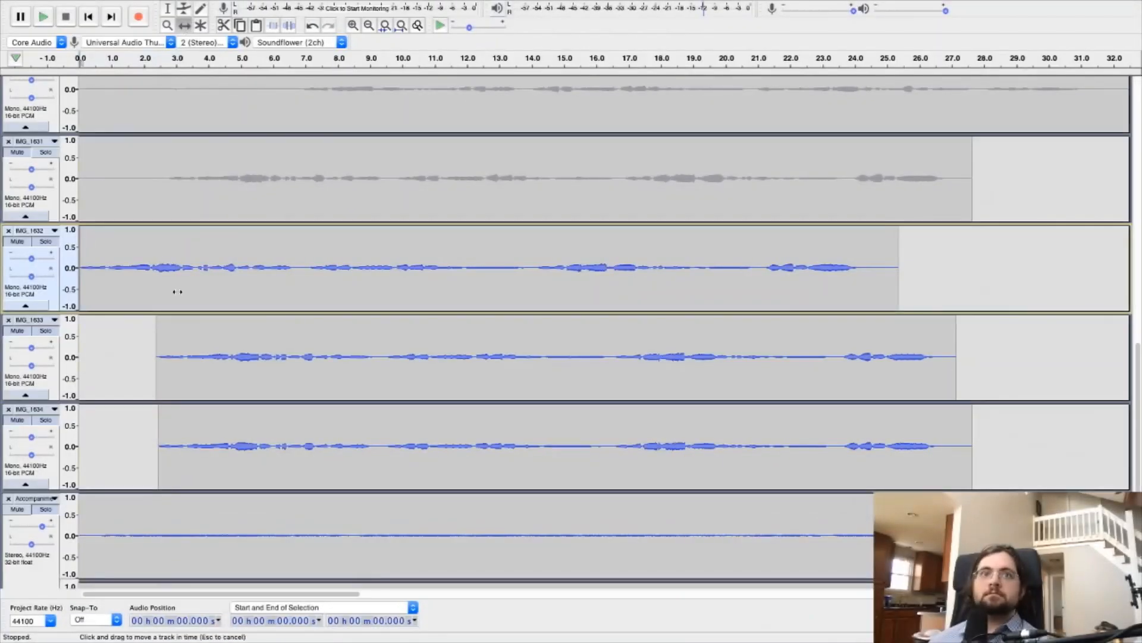
left_click_drag(173, 292, 220, 293)
key("space")
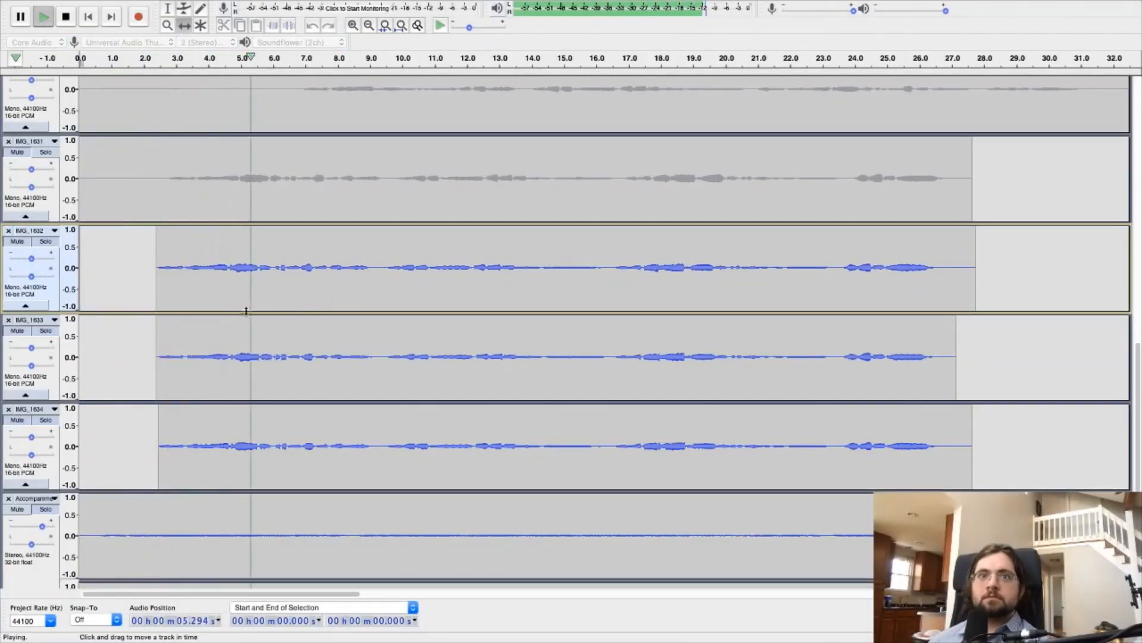
key("space")
- Solo IMG_1631, delete about 2.7 s of silence at its start, and shift the clip to start at about 2.3 s
scroll(198, 416, "up", 1)
left_click(16, 161)
left_click(168, 8)
key("Delete")
left_click_drag(165, 188, 79, 187)
key("Delete")
left_click(184, 25)
left_click_drag(179, 226, 252, 227)
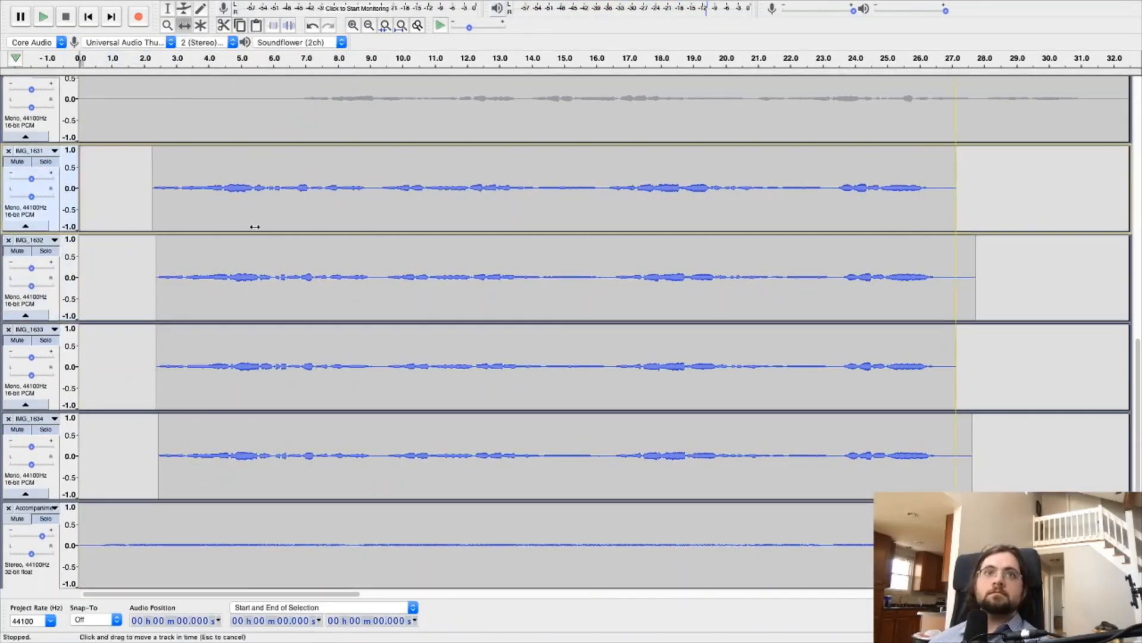
- Unmute IMG_1629 and delete about 6.9 s of silence from its start
key("space")
scroll(235, 222, "up", 10)
key("space")
left_click(16, 406)
left_click_drag(302, 429, 80, 430)
key("Delete")
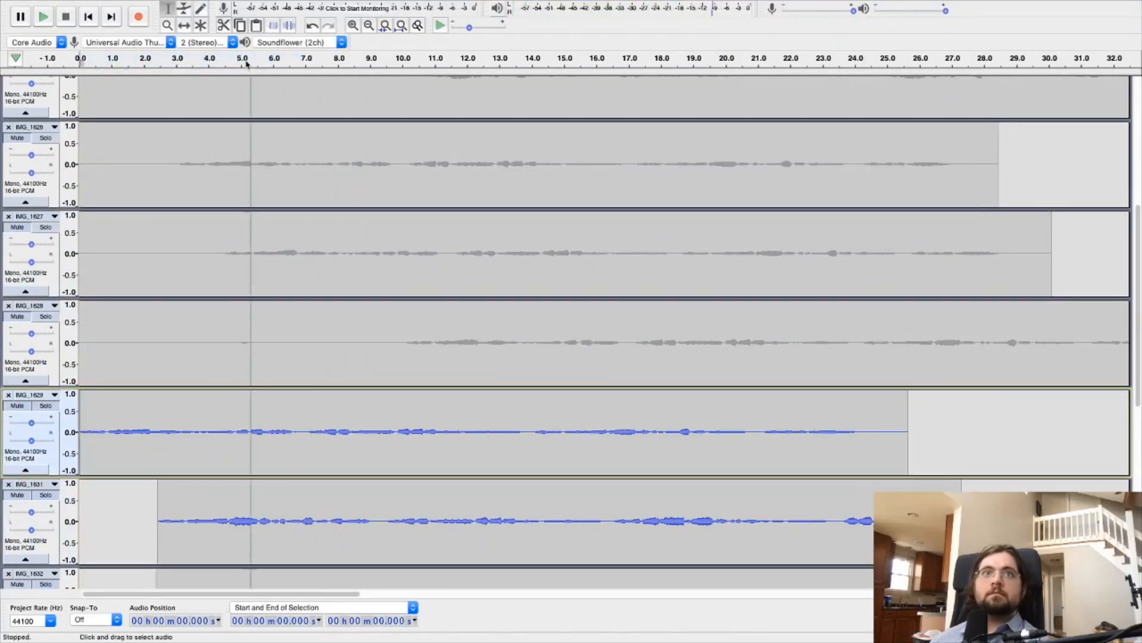
- Shift the IMG_1629 clip to start at about 2.4 s in line with IMG_1631, and play from about 2 s
left_click(184, 25)
left_click_drag(236, 464, 313, 467)
left_click(168, 8)
left_click(144, 415)
key("space")
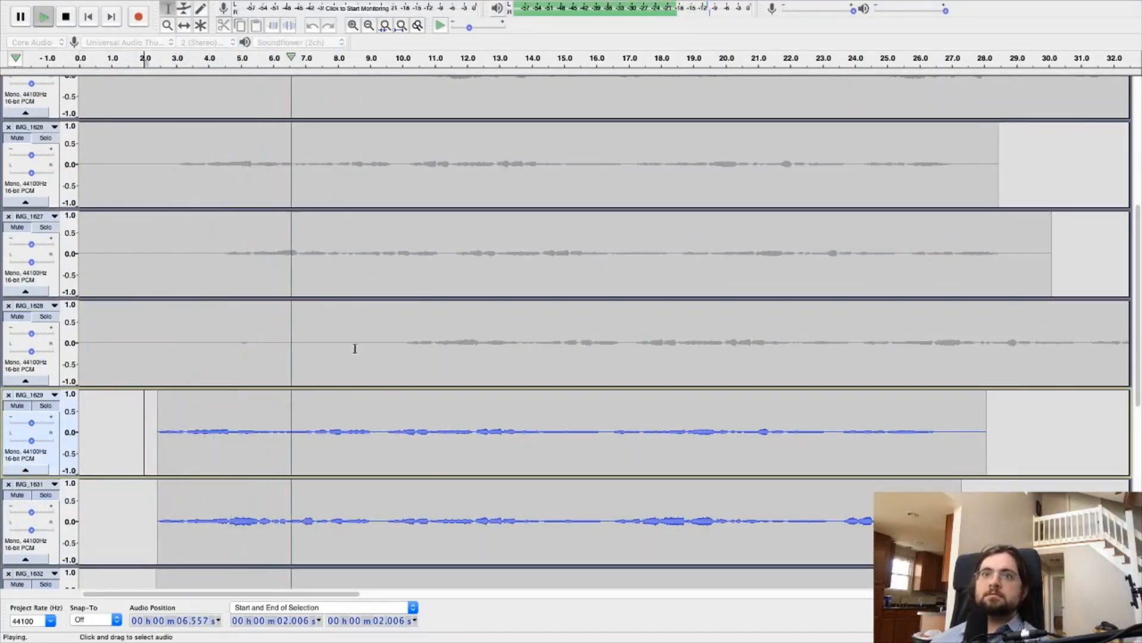
key("space")
- Unmute IMG_1628, delete about 10 s of opening silence, and align the clip with IMG_1629 at about 2.4 s
left_click(17, 316)
left_click_drag(403, 344, 80, 345)
key("Delete")
left_click(183, 25)
left_click_drag(214, 373, 261, 374)
key("space")
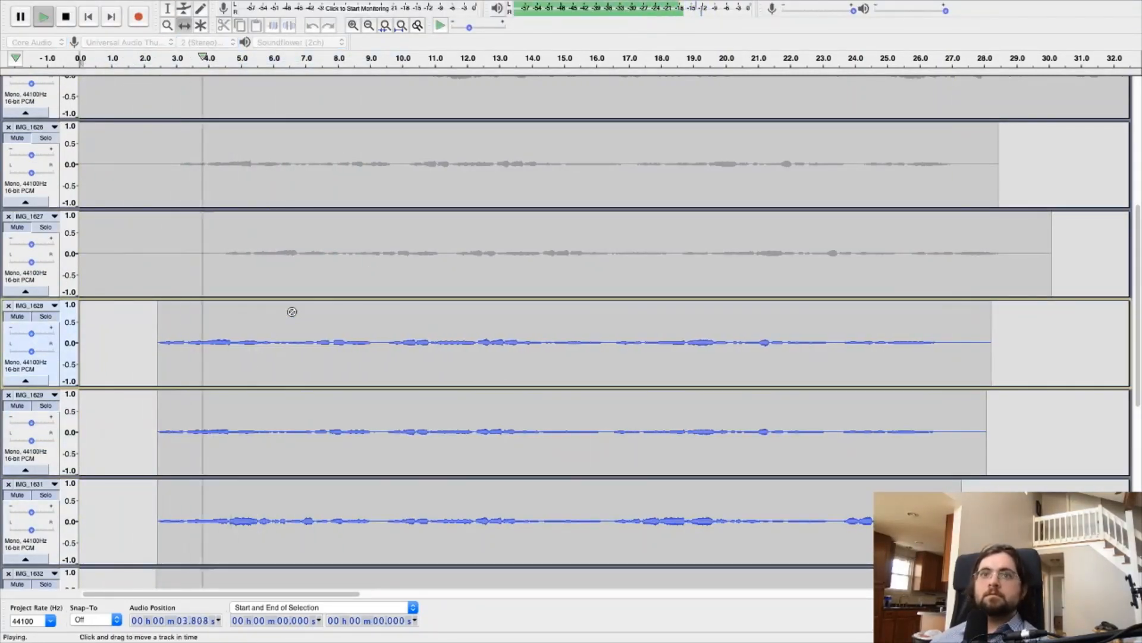
- Unmute IMG_1627, delete about 4.4 s of opening silence, and align the clip with IMG_1628 at about 2.4 s
left_click(167, 8)
key("space")
left_click_drag(224, 234, 80, 234)
left_click(17, 226)
key("Delete")
left_click(184, 25)
left_click_drag(216, 291, 294, 291)
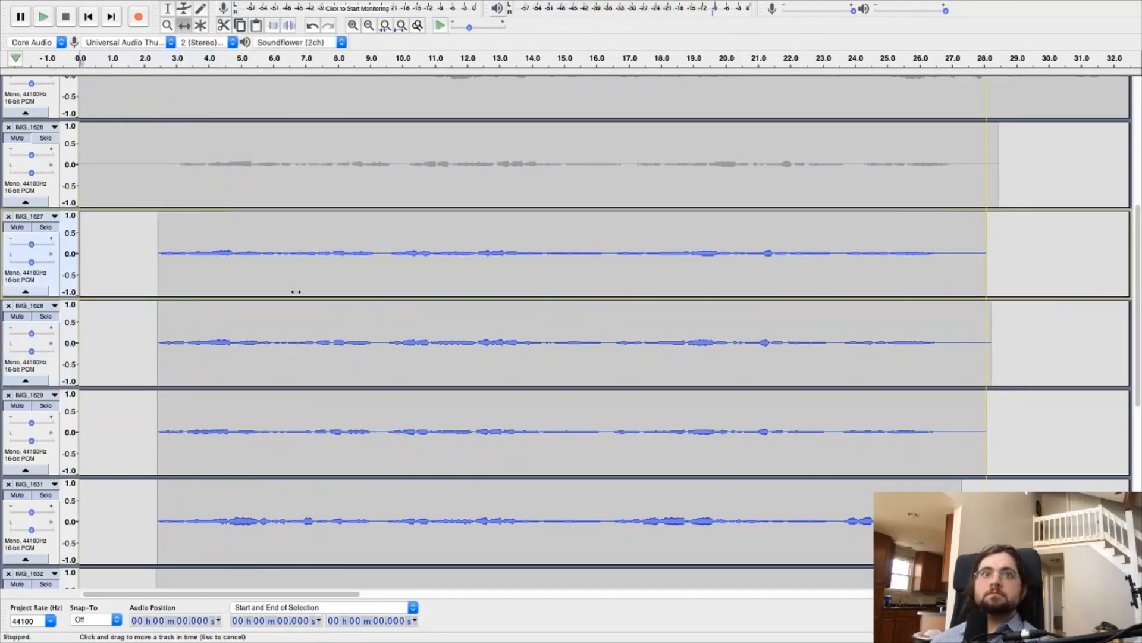
- Unmute IMG_1626, delete about 3.1 s of opening silence, and shift the clip to about 2.5 s to match IMG_1627
scroll(196, 181, "up", 5)
left_click(17, 309)
left_click(168, 9)
left_click_drag(179, 324, 80, 324)
key("Delete")
left_click(184, 25)
left_click_drag(186, 361, 266, 369)
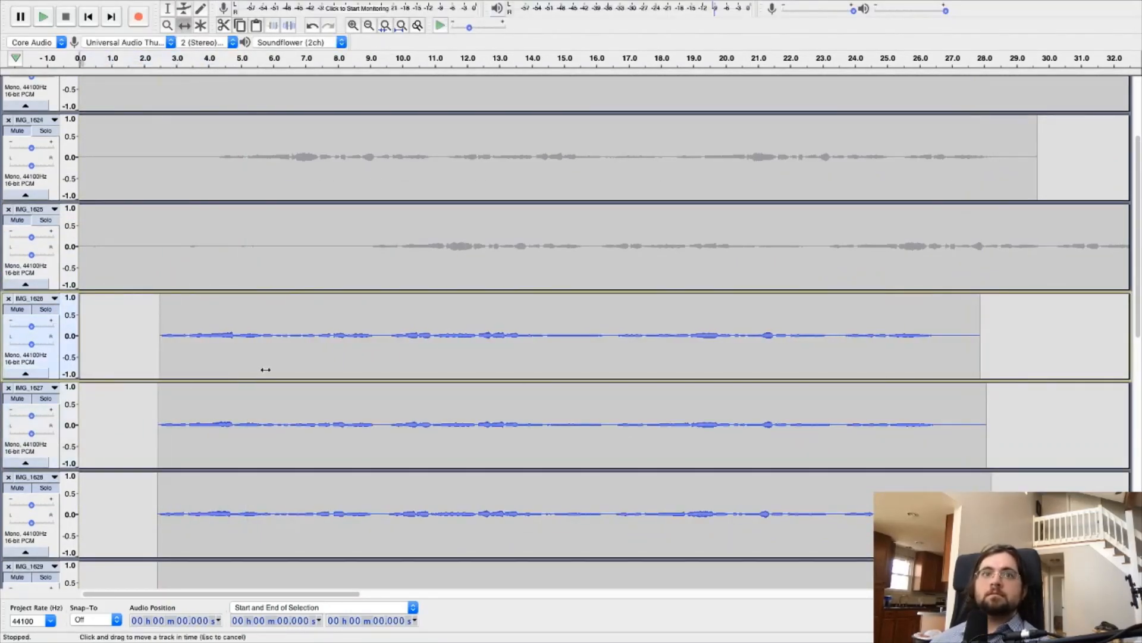
key("space")
- Unmute IMG_1625, delete about 8.9 s of opening silence, and shift the clip to about 2.5 s to match IMG_1626
left_click(16, 220)
key("space")
left_click(168, 9)
left_click(368, 249)
left_click_drag(368, 249, 80, 245)
key("Delete")
left_click(184, 25)
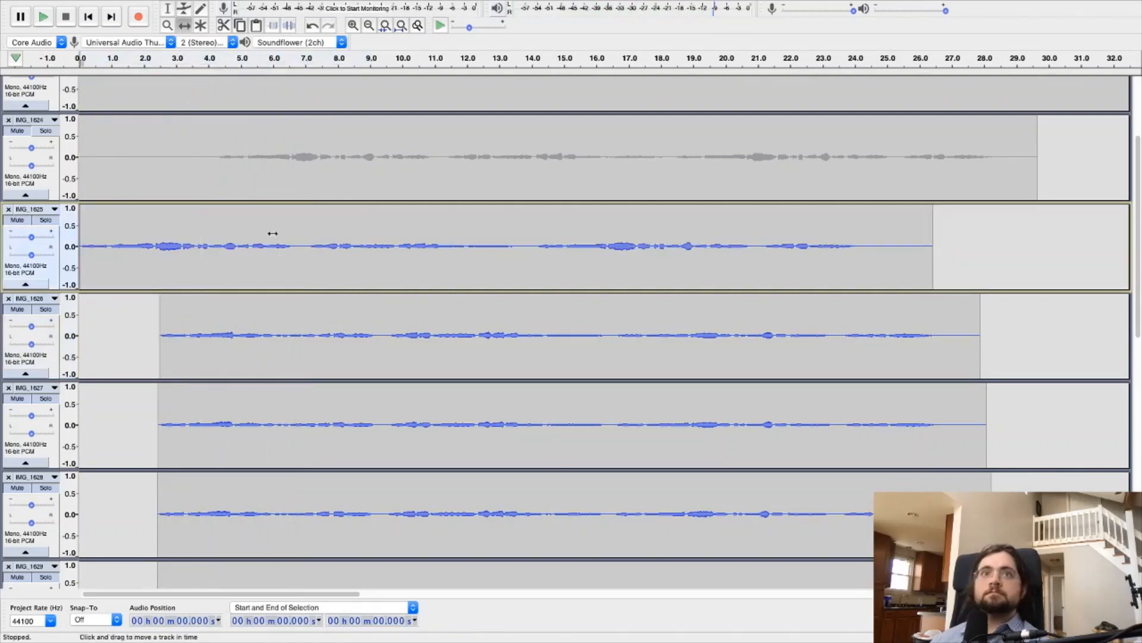
left_click_drag(272, 236, 353, 262)
key("space")
scroll(312, 311, "up", 5)
key("space")
- Unmute IMG_1624, delete about 4.2 s of opening silence, and shift the clip to about 2.5 s to match IMG_1625
left_click(16, 273)
left_click(168, 9)
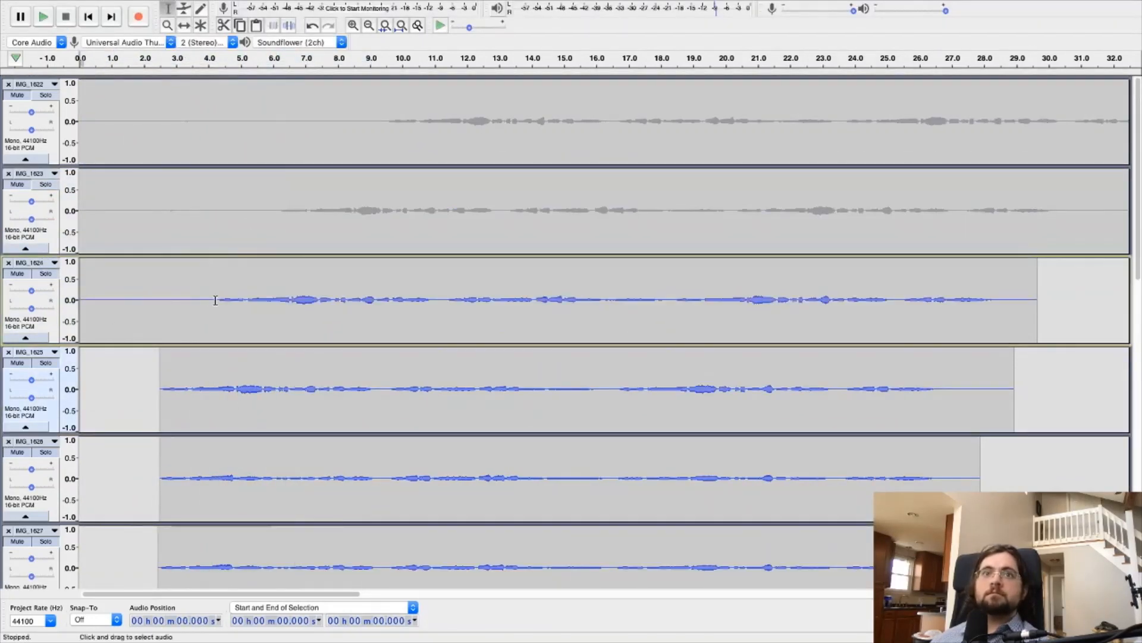
left_click_drag(217, 301, 80, 304)
key("Delete")
left_click(184, 25)
left_click_drag(170, 329, 250, 324)
key("space")
- Unmute IMG_1623, delete about 6.1 s of opening silence, and shift the clip to about 2.5 s to match IMG_1624
left_click(16, 184)
left_click(168, 10)
key("space")
left_click_drag(278, 214, 79, 215)
key("Delete")
left_click(184, 25)
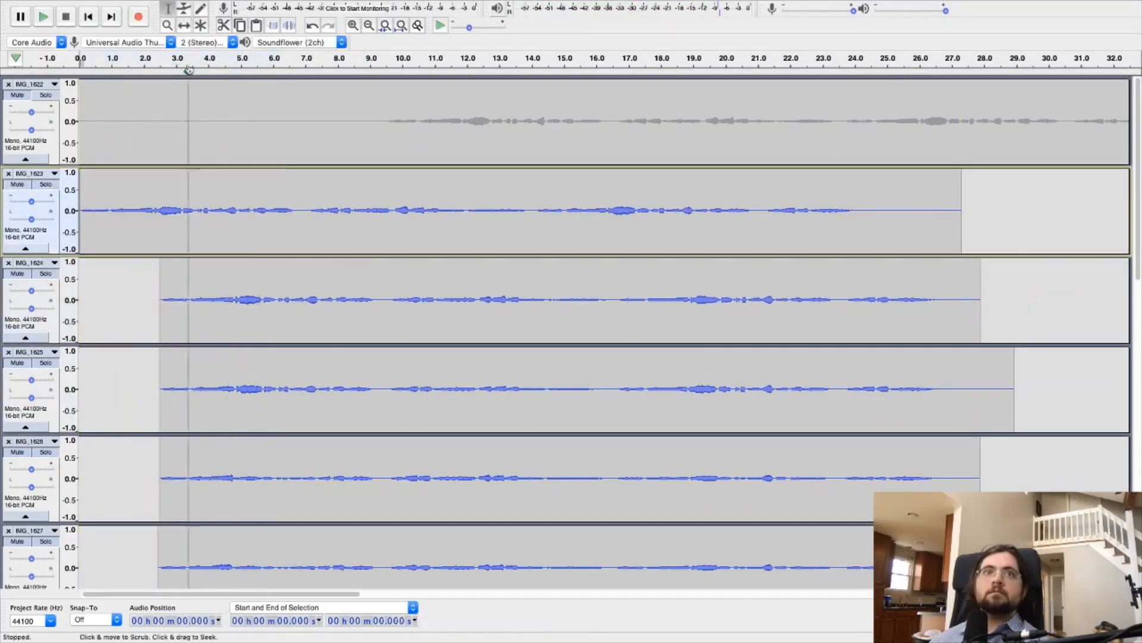
left_click_drag(177, 229, 259, 241)
- Unmute IMG_1622, remove its opening silence, align the clip with IMG_1623 at about 2.5 s, and play from the start
left_click(17, 94)
left_click(168, 8)
left_click(184, 25)
left_click_drag(155, 147, 235, 147)
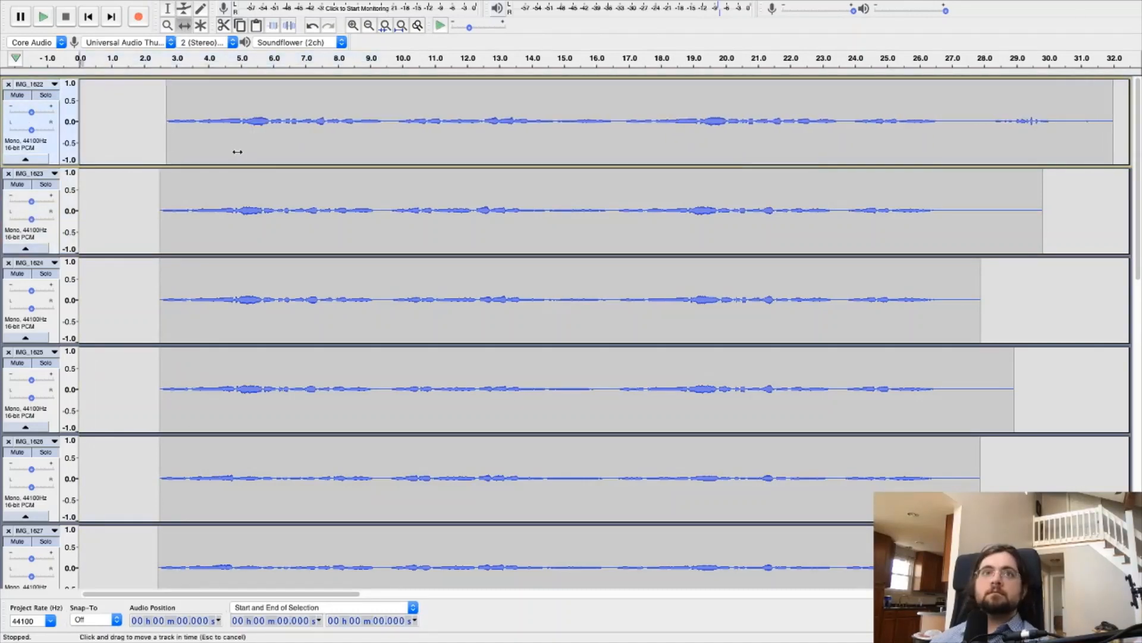
key("space")
key("space")
key("space")
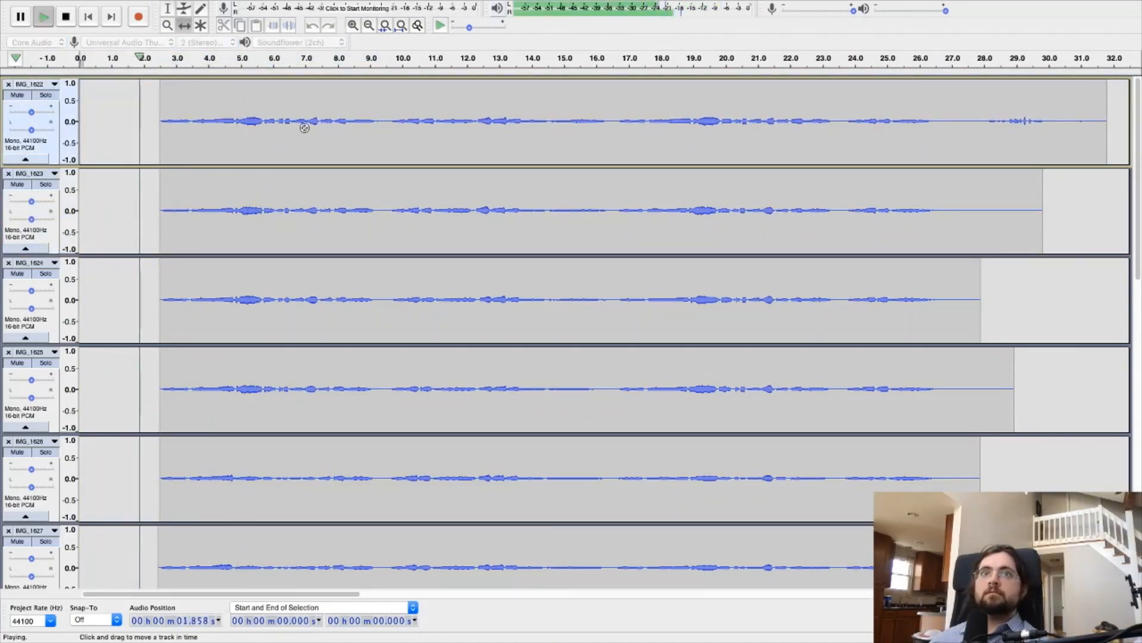
- Delete everything after about 26.6 s in the tracks IMG_1622 through IMG_1627
scroll(217, 273, "down", 15)
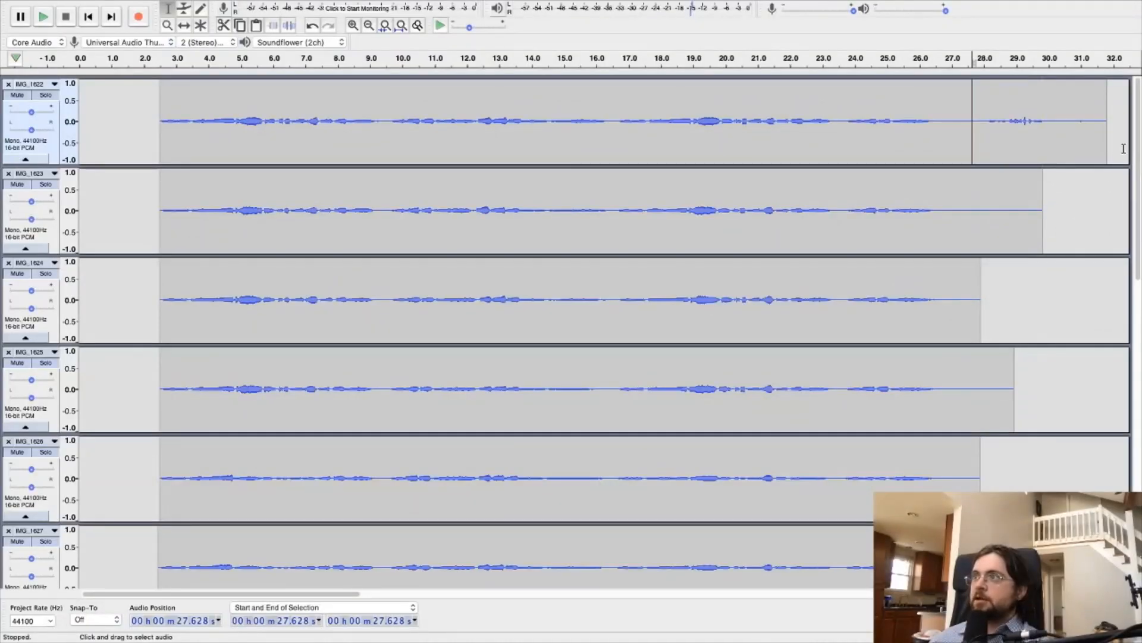
left_click_drag(1113, 117, 943, 485)
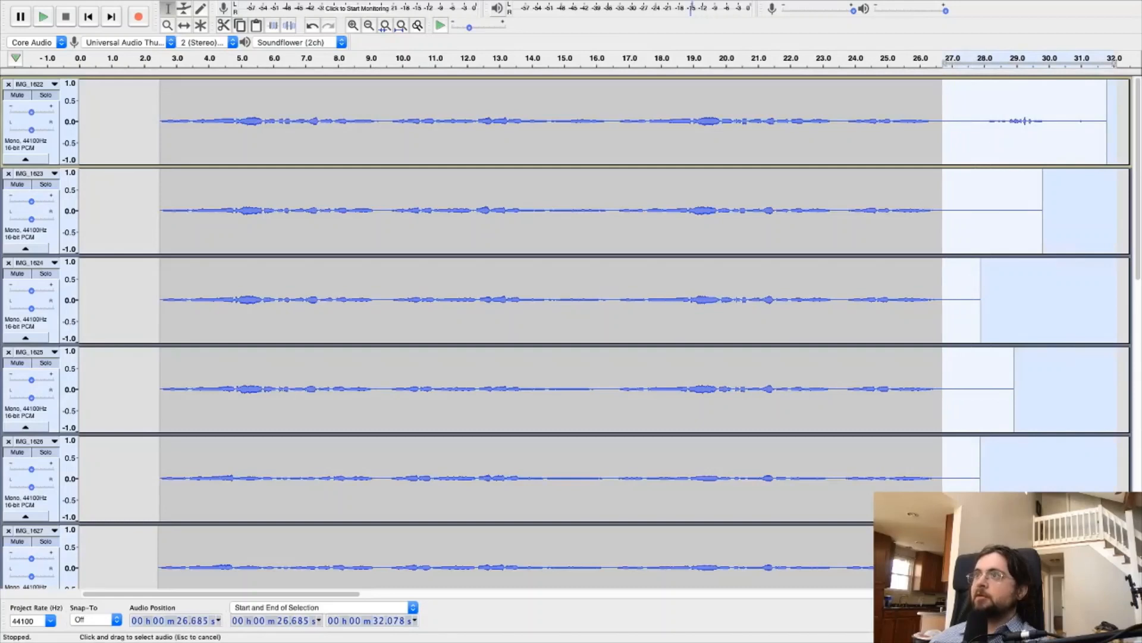
left_click_drag(941, 535, 941, 547)
key("Delete")
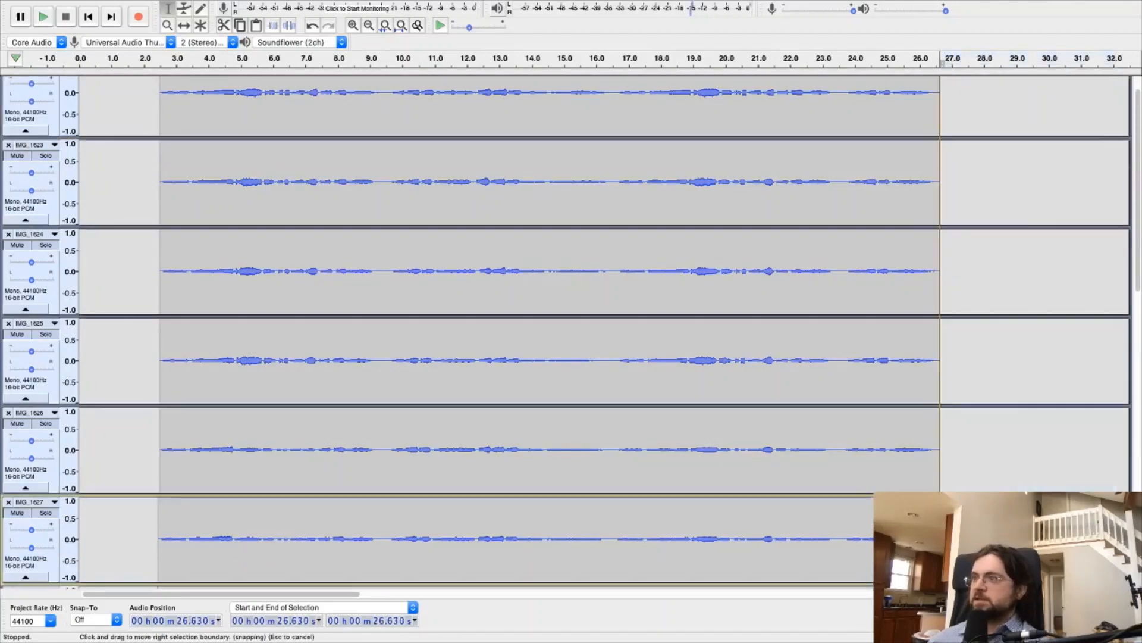
- Delete the audio between about 26.8 s and 28.1 s to trim the ends of IMG_1628 through IMG_1634
scroll(946, 544, "down", 5)
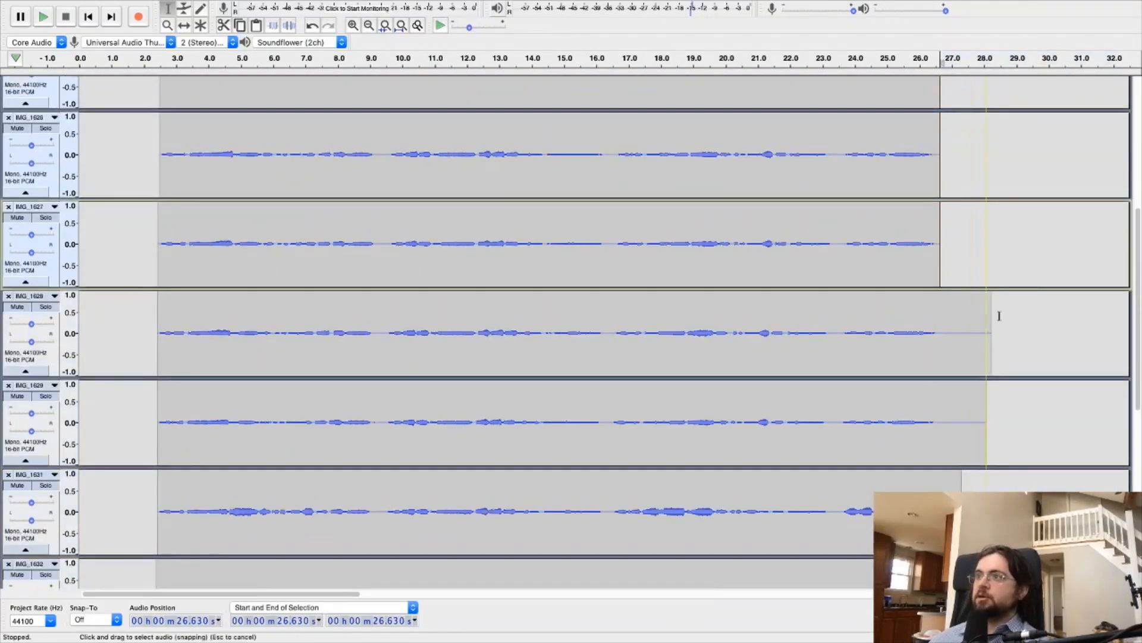
left_click_drag(999, 316, 1035, 282)
scroll(961, 512, "down", 3)
scroll(956, 518, "down", 10)
left_click(985, 435)
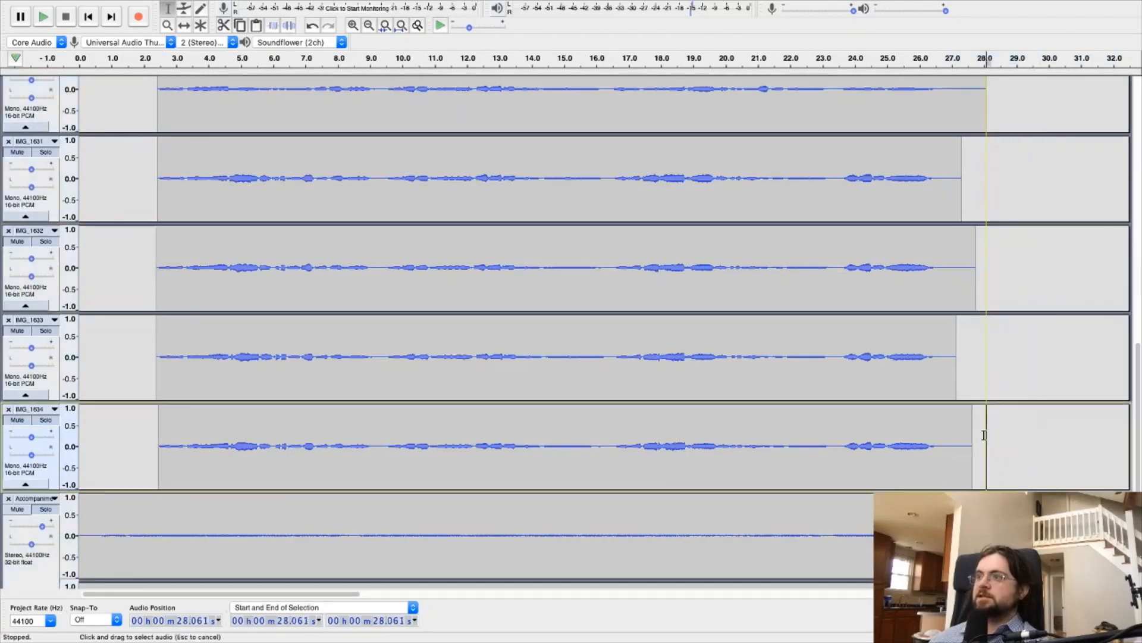
scroll(966, 230, "up", 20)
left_click_drag(976, 260, 945, 223)
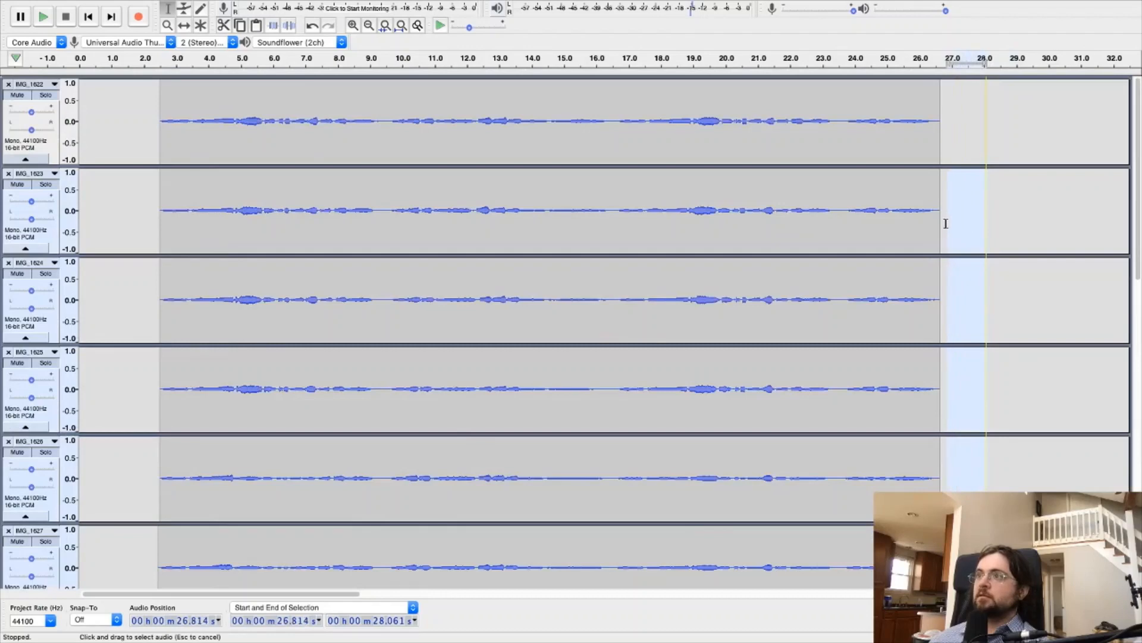
key("Delete")
- Play the aligned choir with the accompaniment from about 1.3 s to check the timing
scroll(940, 225, "down", 15)
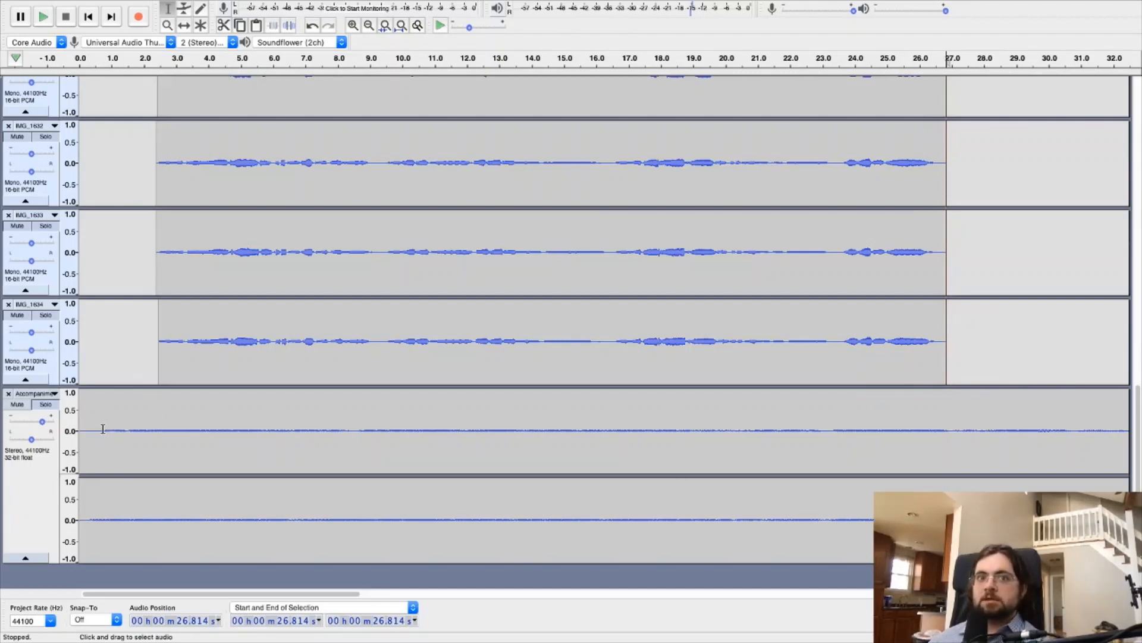
left_click(121, 438)
key("space")
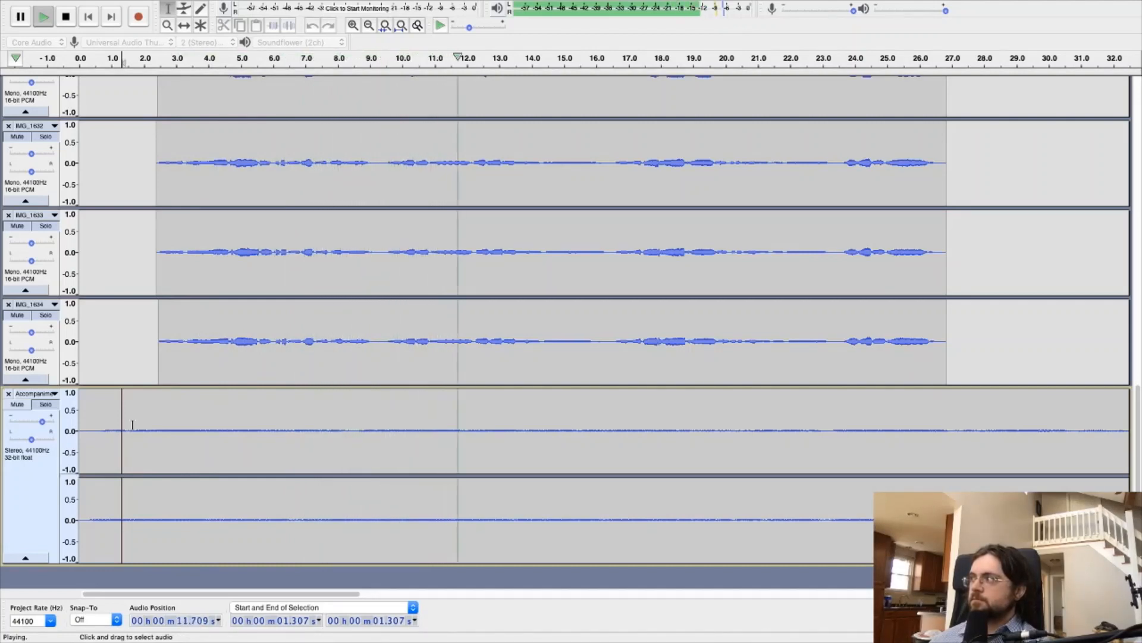
key("space")
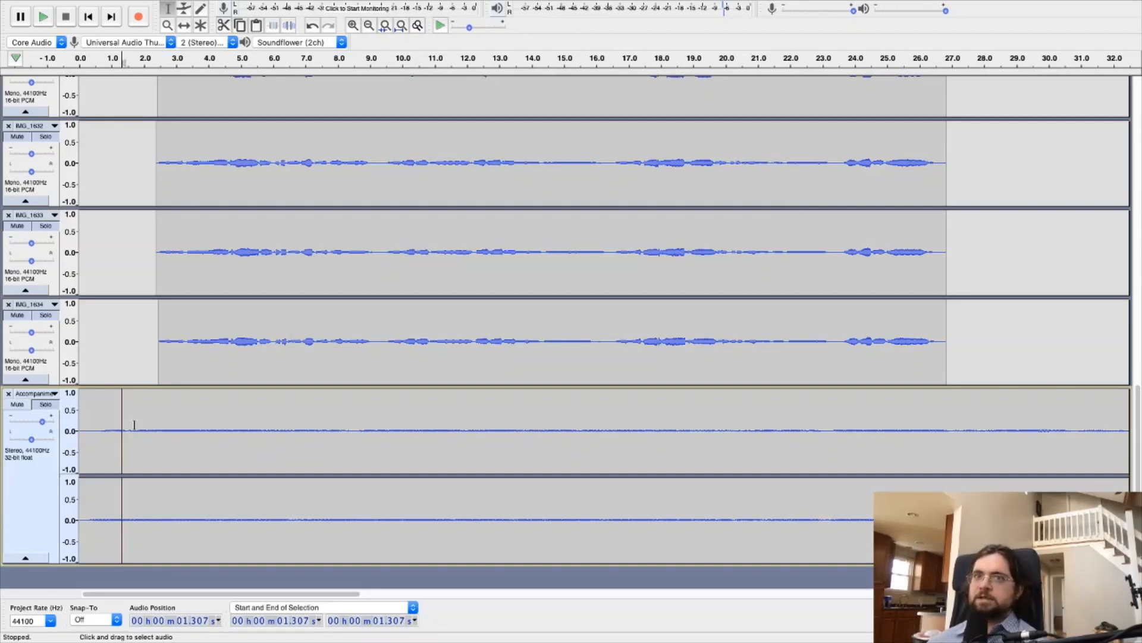
- Solo IMG_1622 and play it from about 1.3 s, trying its pan fully left and fully right
scroll(386, 467, "up", 15)
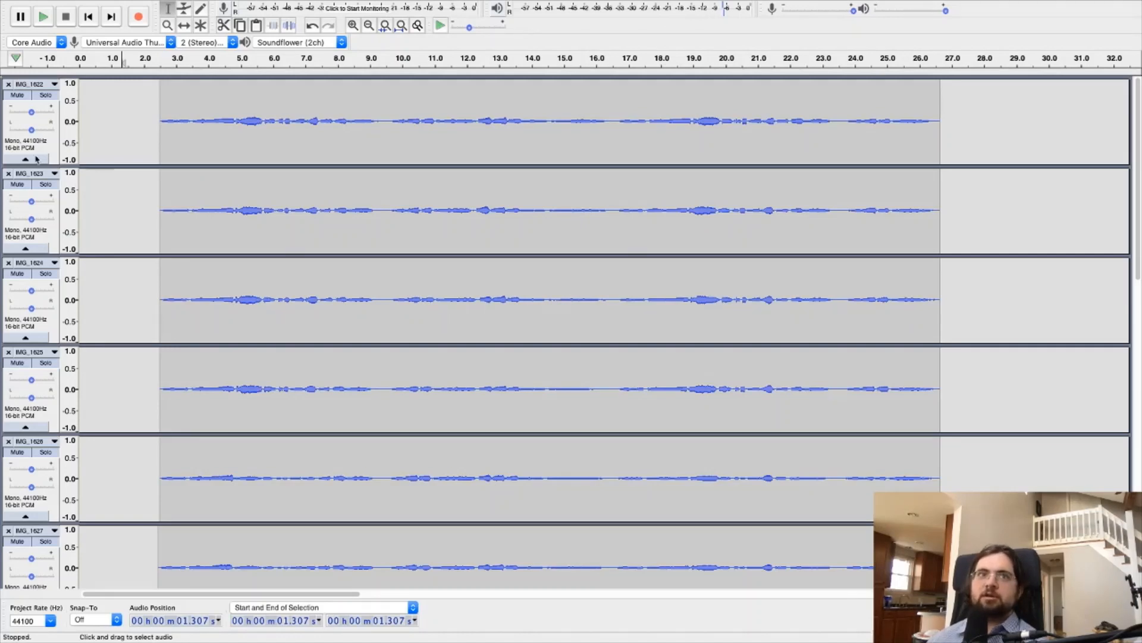
left_click_drag(31, 130, 9, 130)
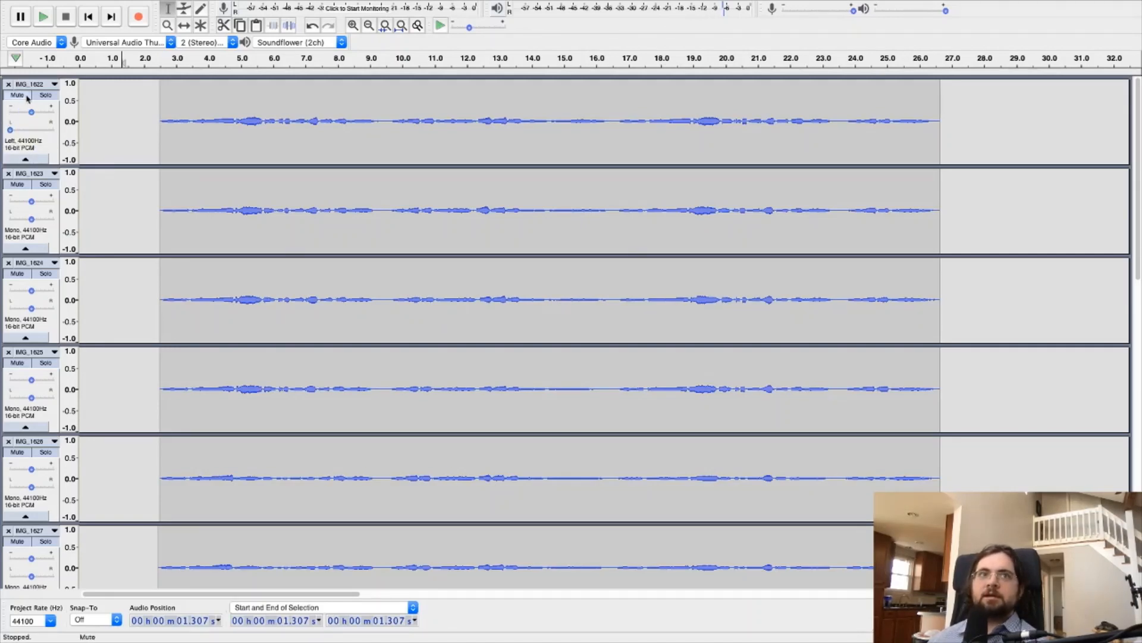
left_click(47, 97)
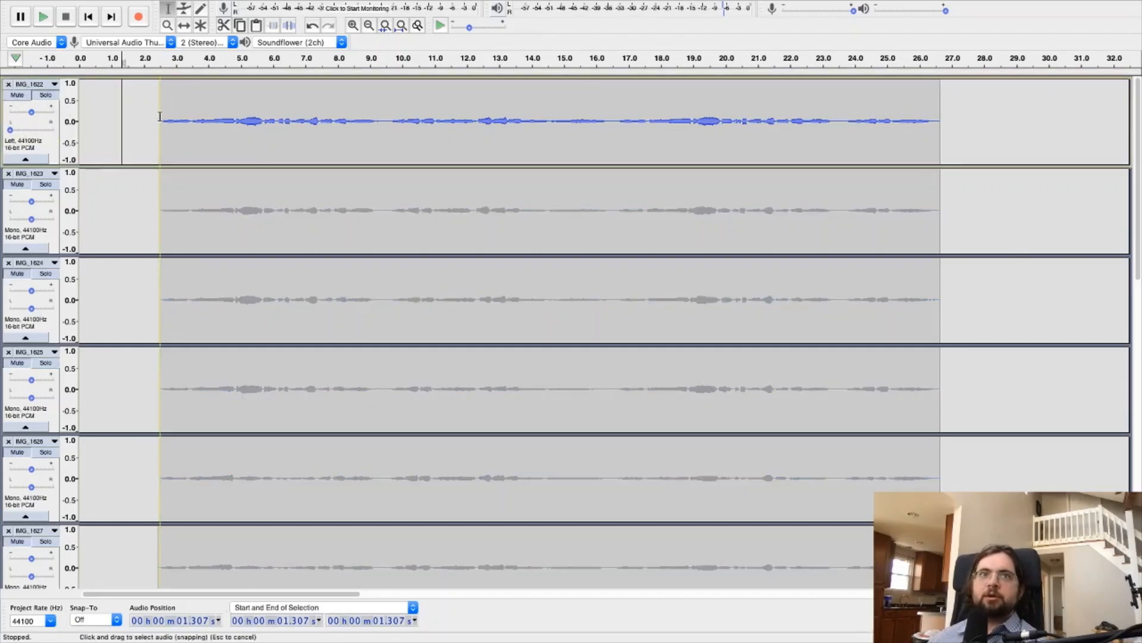
key("space")
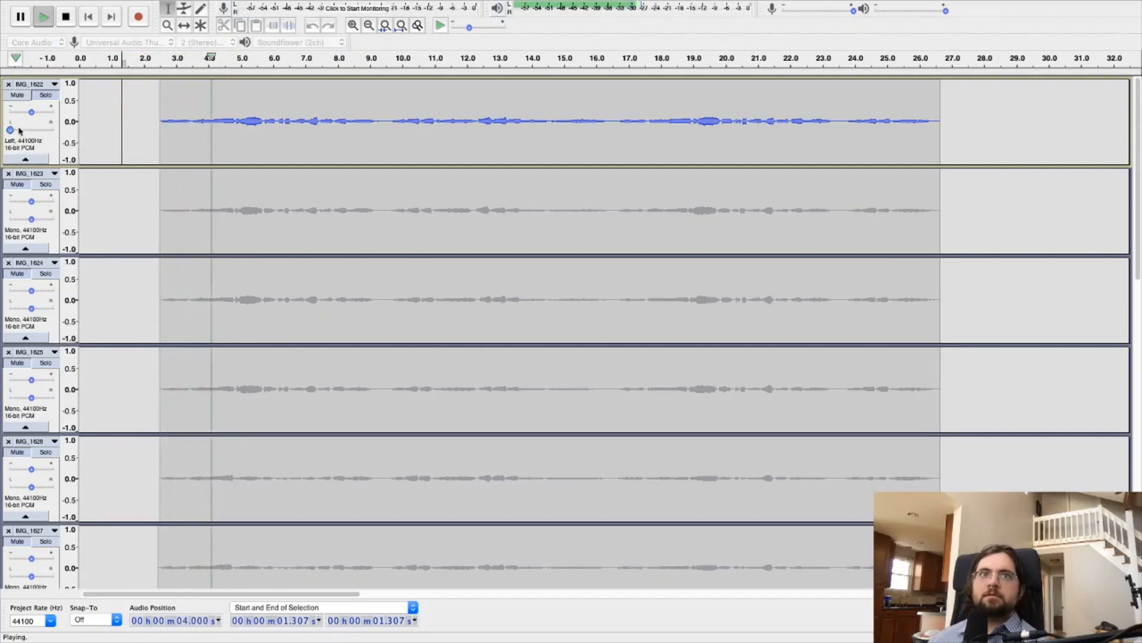
left_click_drag(10, 132, 69, 136)
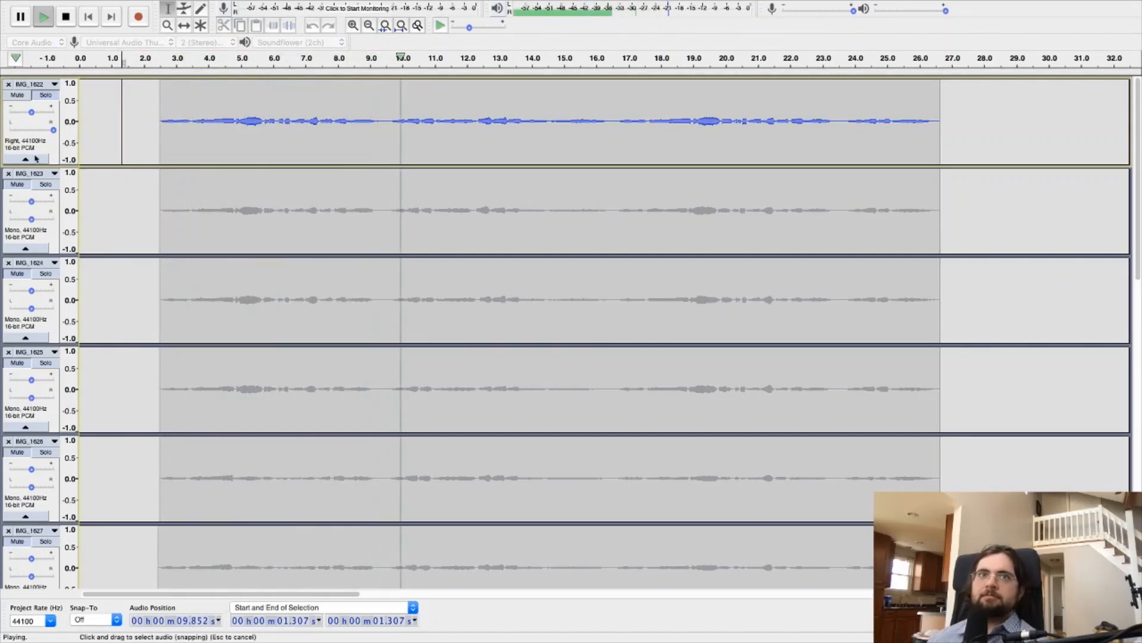
key("space")
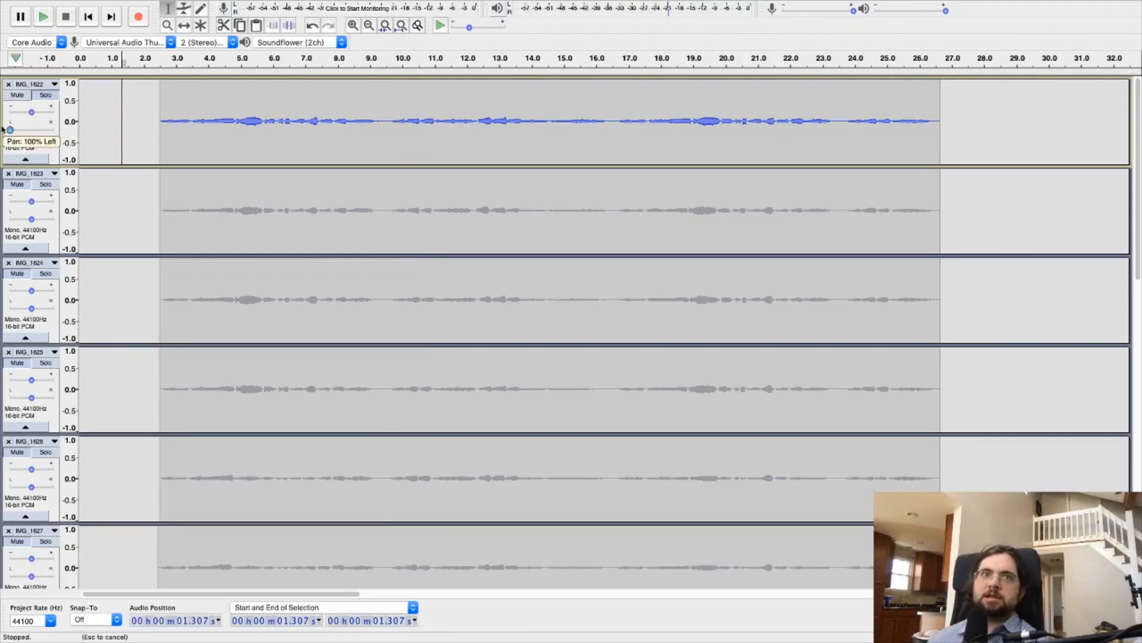
- Pan IMG_1622, IMG_1623, IMG_1624 and IMG_1625 to 100% left
left_click_drag(1, 128, 0, 129)
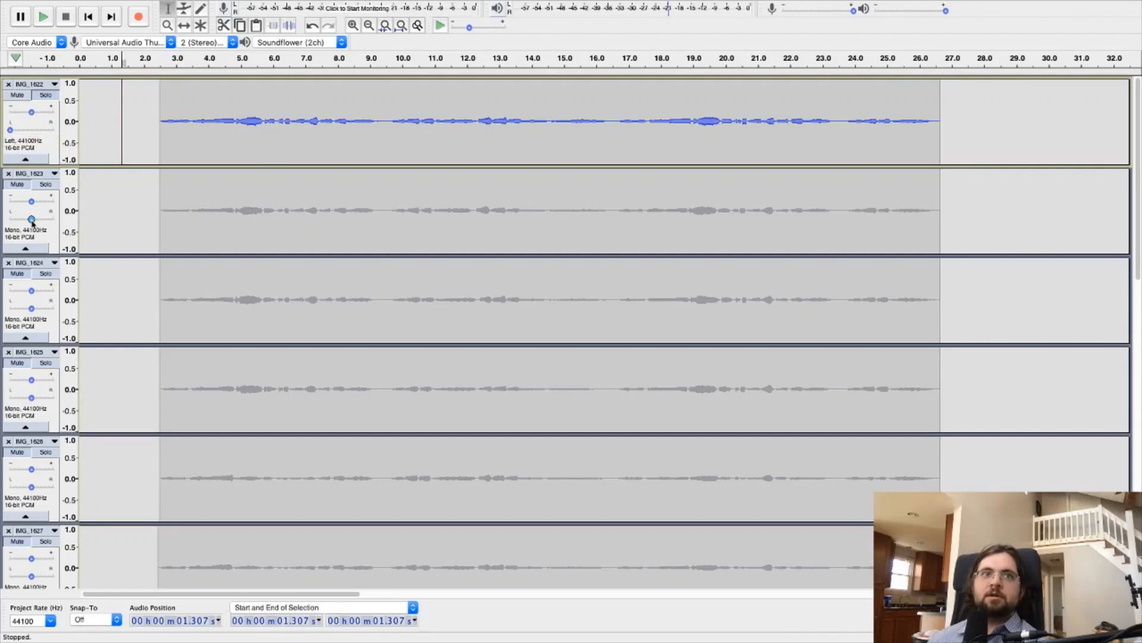
left_click_drag(1, 226, 1, 227)
left_click_drag(31, 308, 7, 309)
left_click_drag(31, 398, 10, 397)
- Pan IMG_1634, IMG_1633, IMG_1632 and IMG_1631 to 100% right
scroll(54, 440, "down", 3)
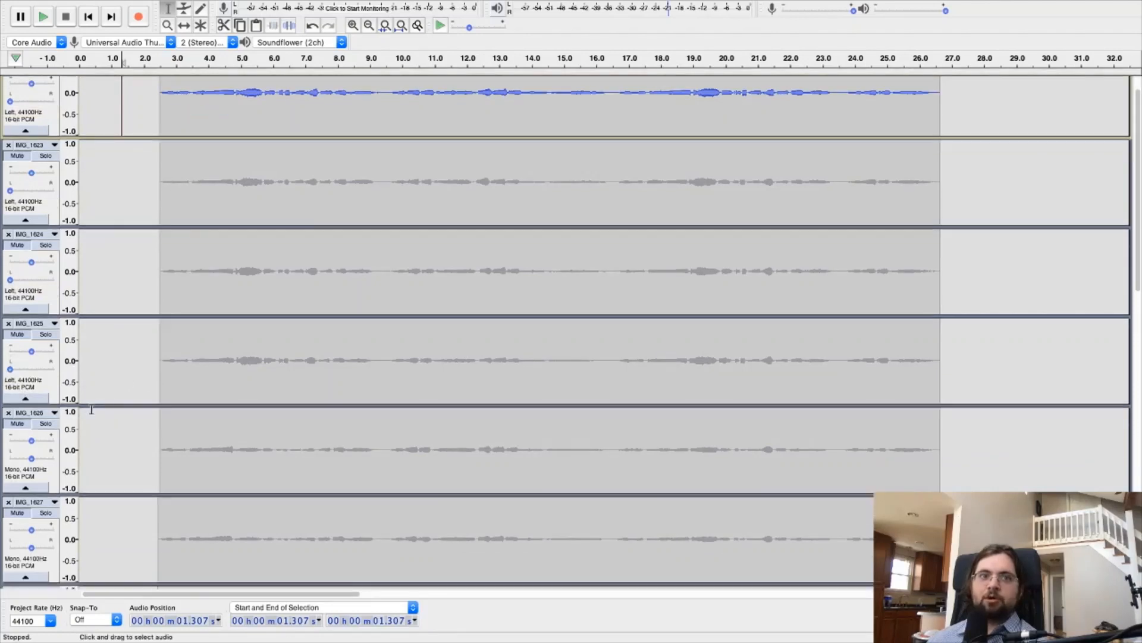
scroll(54, 441, "down", 6)
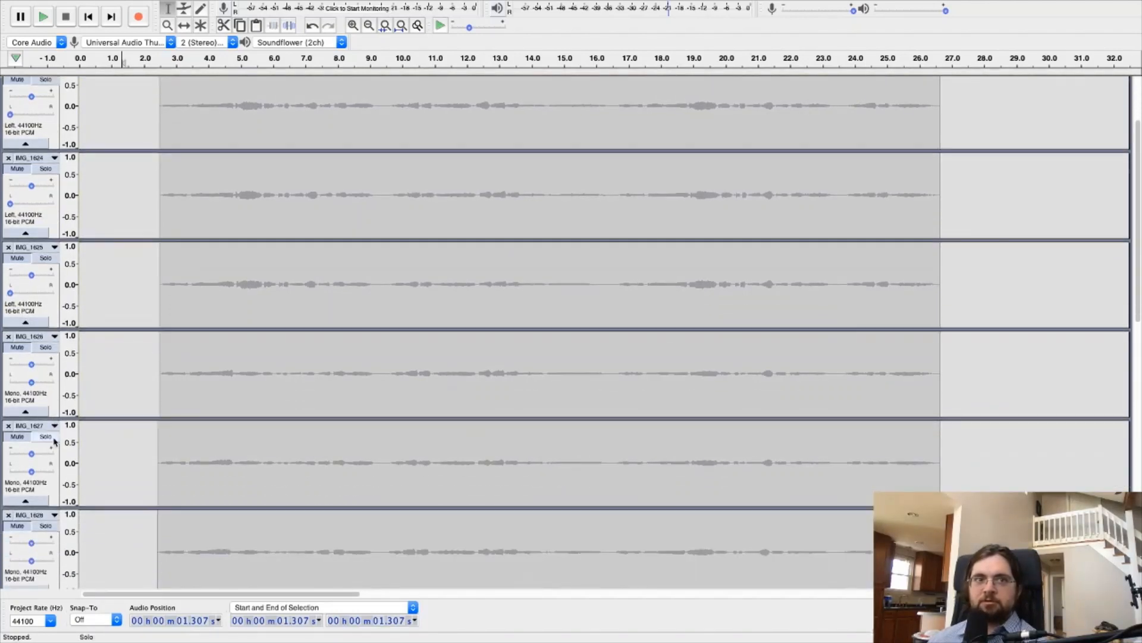
scroll(54, 440, "down", 20)
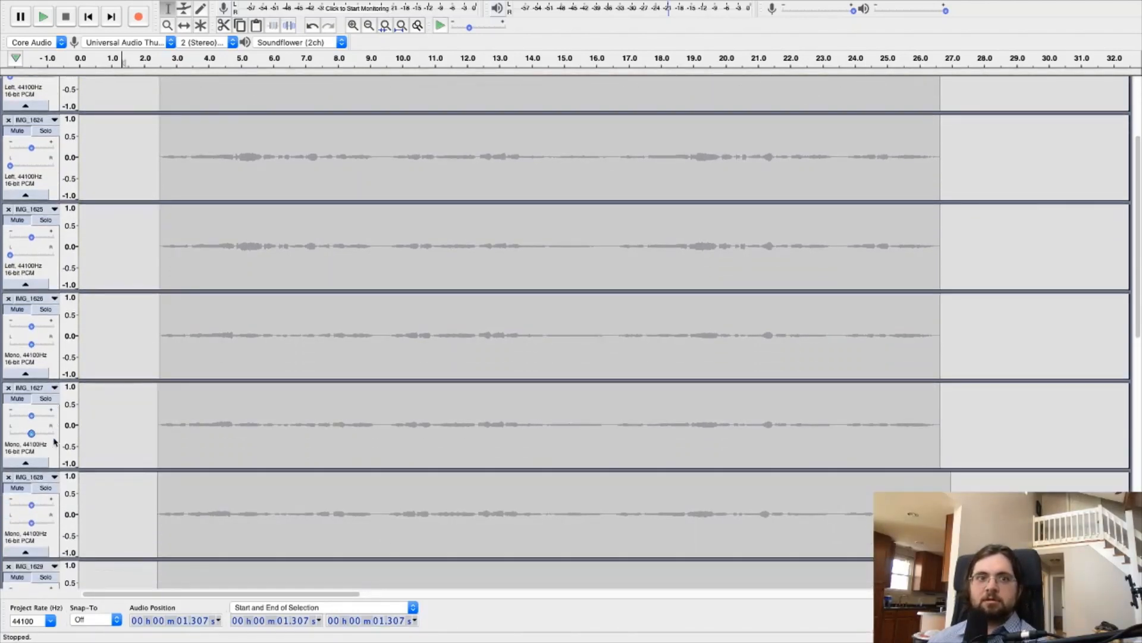
scroll(54, 441, "down", 2)
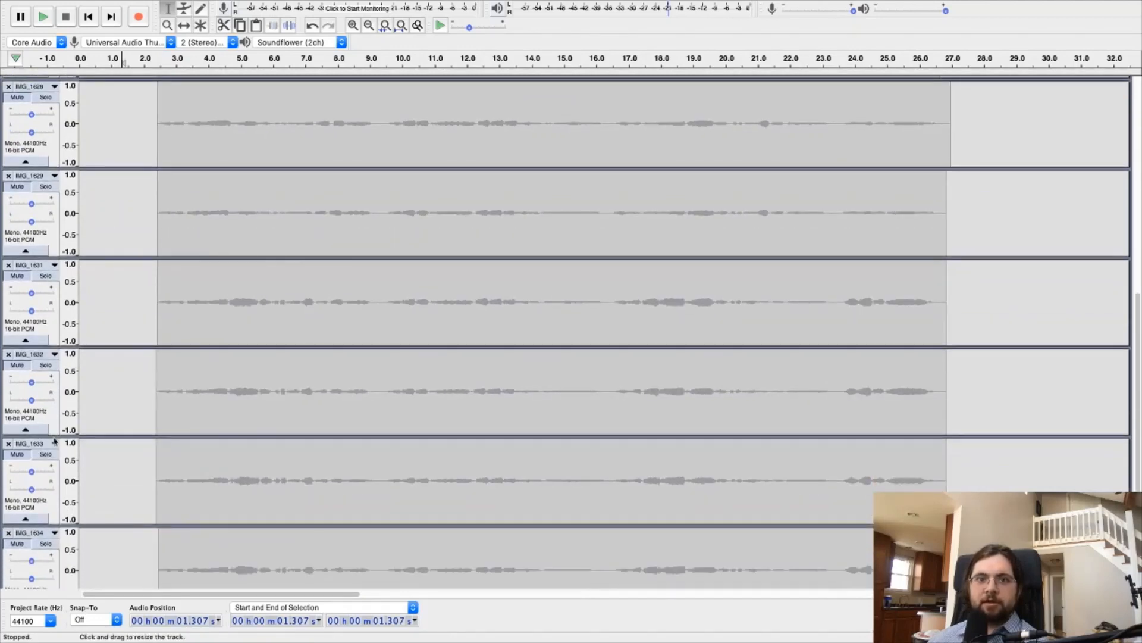
scroll(55, 440, "down", 9)
left_click(52, 445)
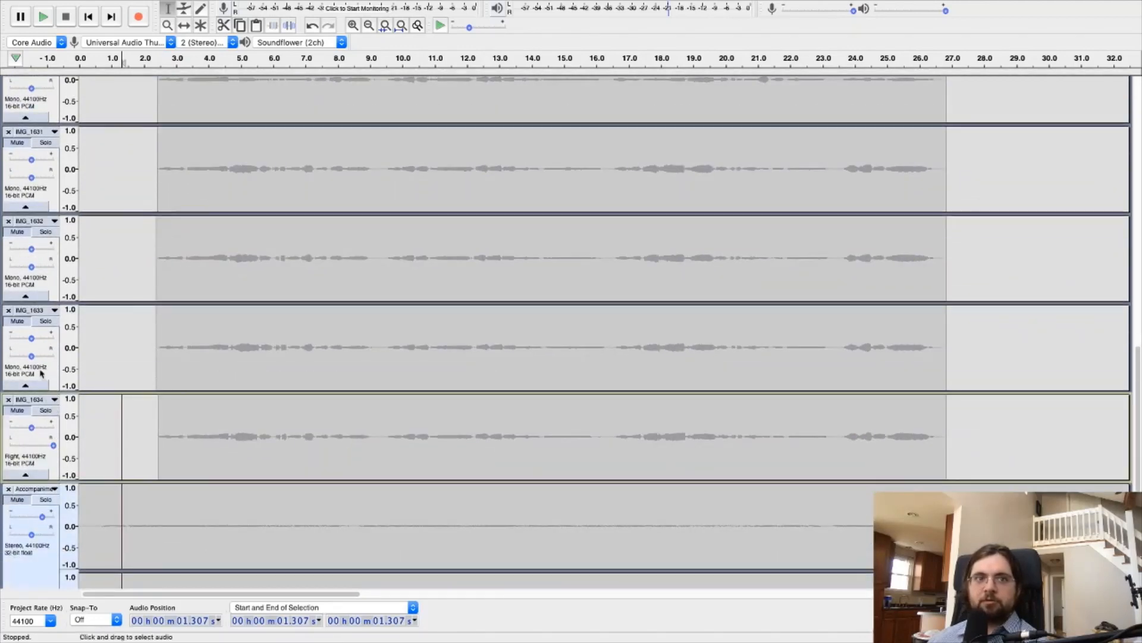
left_click_drag(31, 356, 54, 356)
left_click_drag(31, 267, 118, 252)
left_click_drag(31, 179, 102, 178)
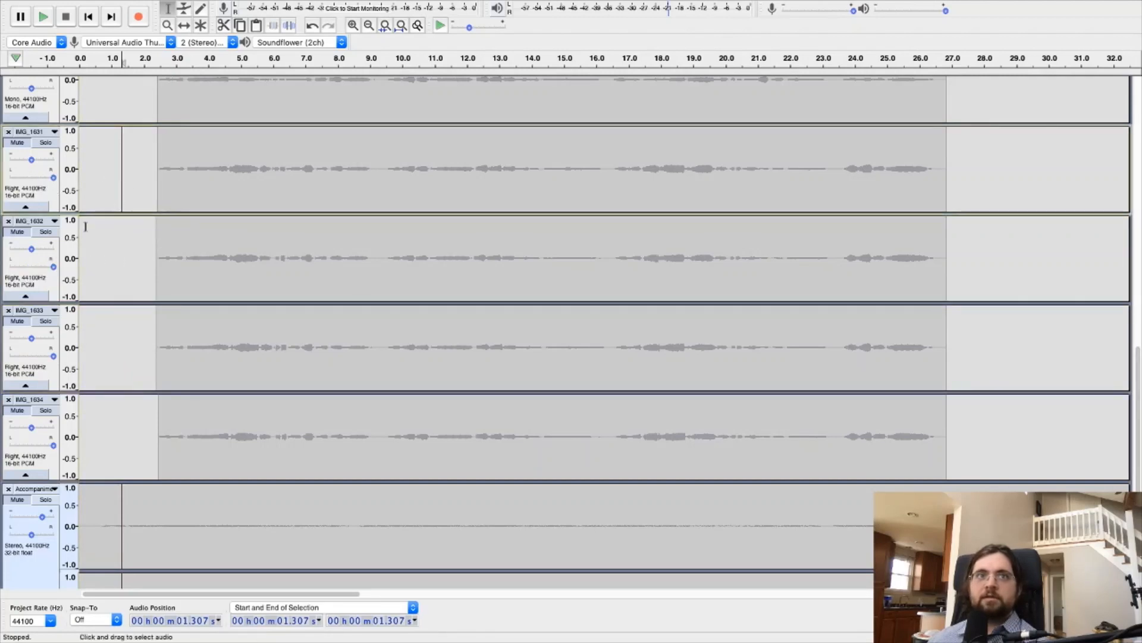
- Turn off solo on IMG_1622 and play the panned mix of all tracks from about 2.4 s
scroll(56, 224, "up", 20)
scroll(56, 225, "down", 20)
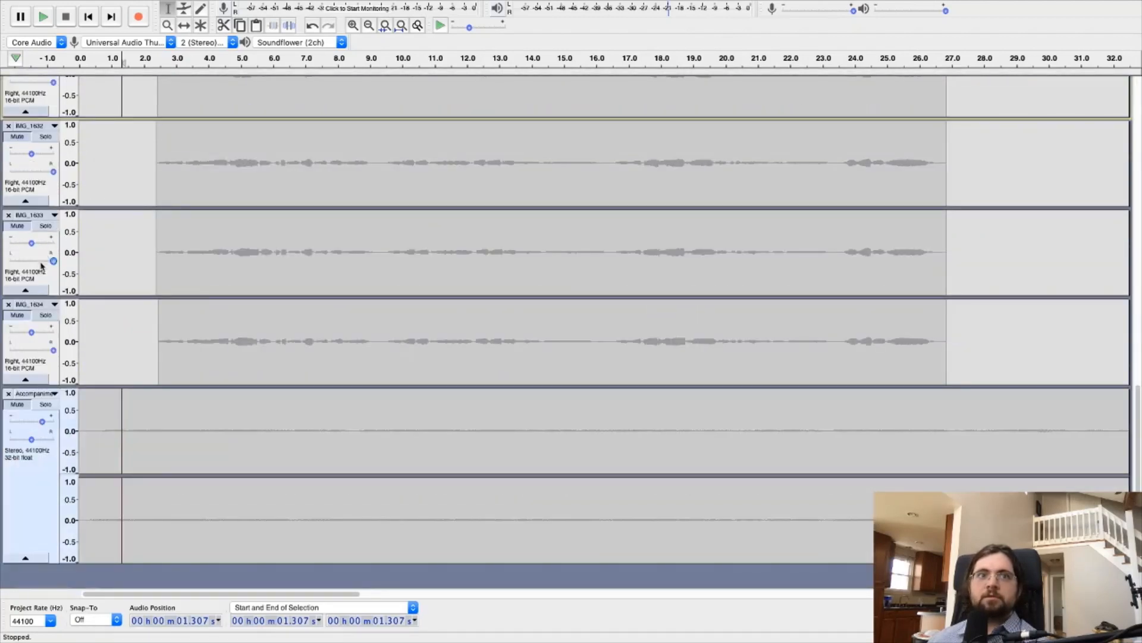
scroll(53, 208, "up", 20)
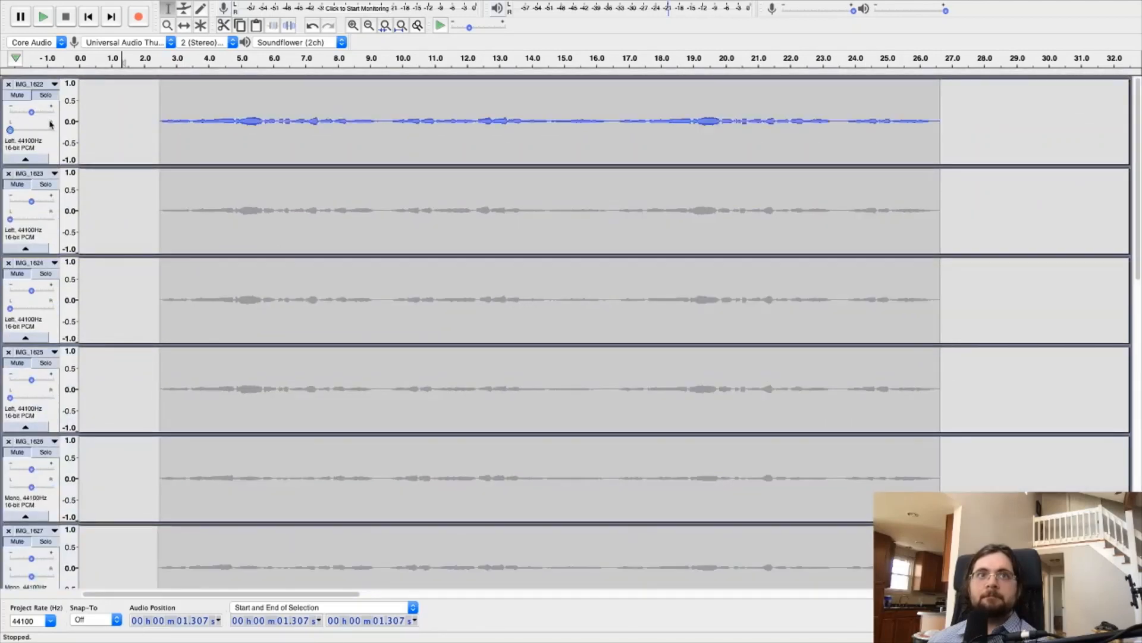
left_click(46, 95)
left_click(156, 144)
key("space")
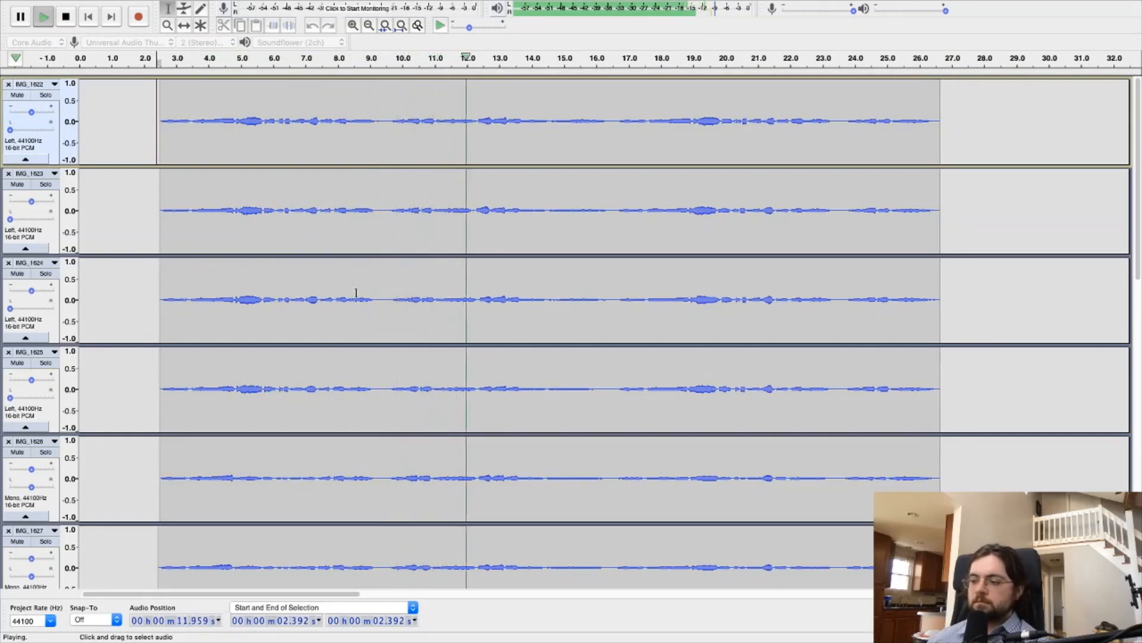
- Stop the mix playback and listen to the Accompaniment alone from about 1.6 s, turning its solo off at the end
key("space")
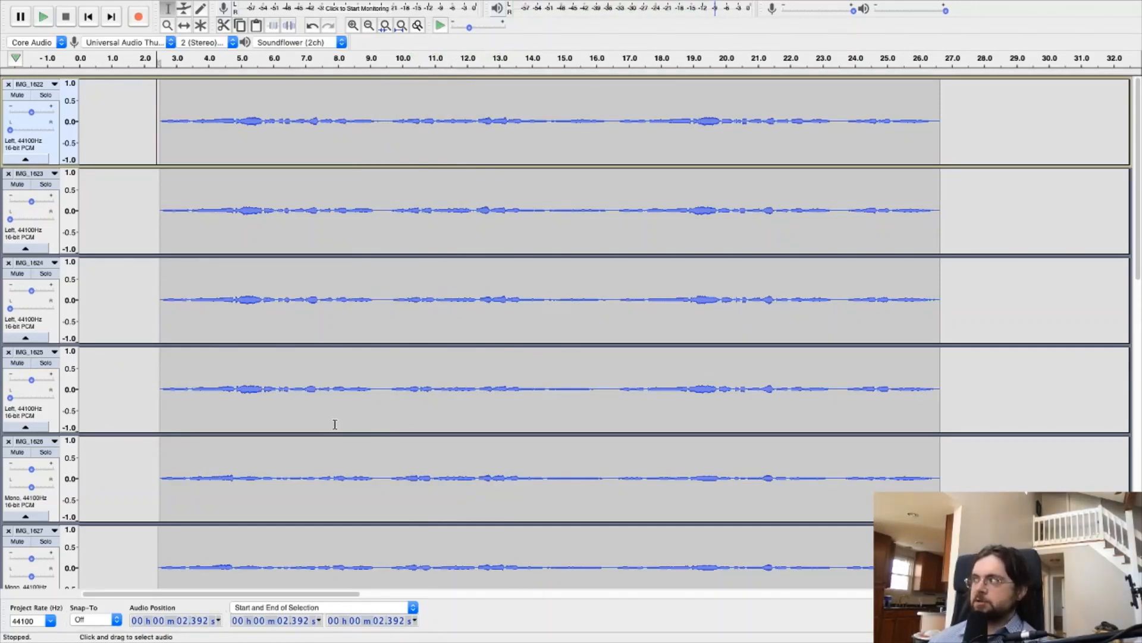
scroll(340, 425, "down", 5)
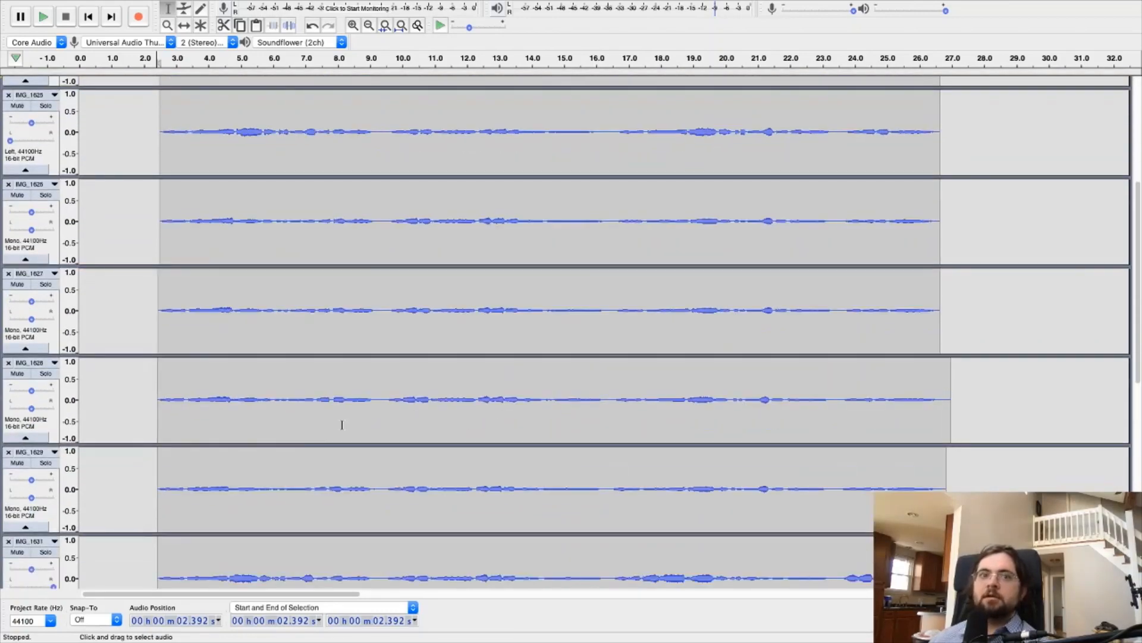
scroll(253, 489, "down", 2)
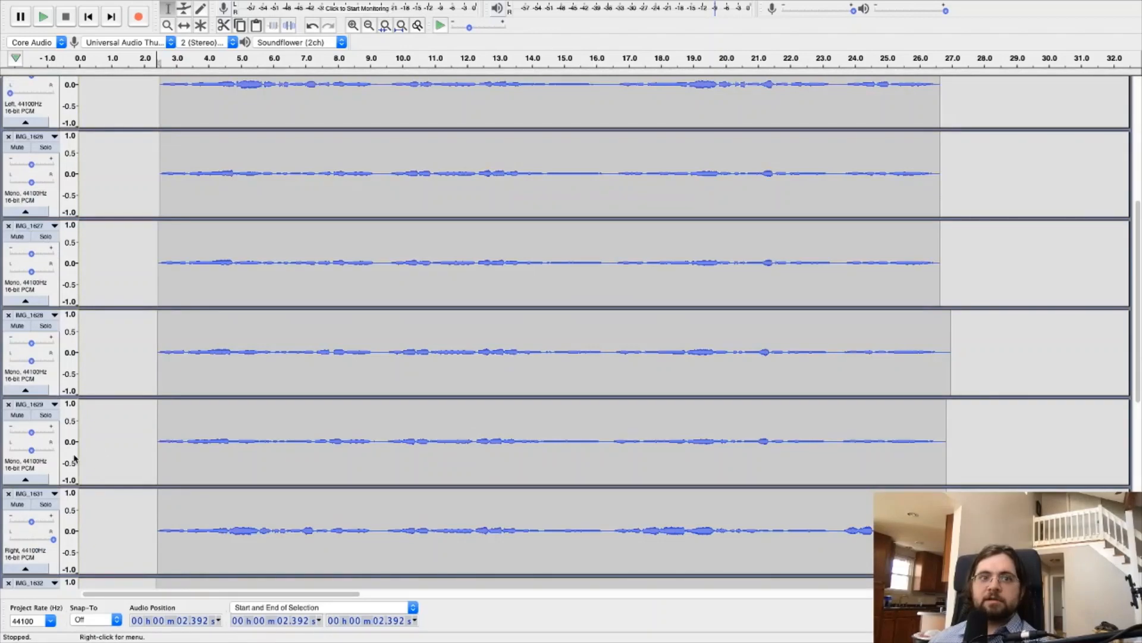
scroll(286, 433, "down", 5)
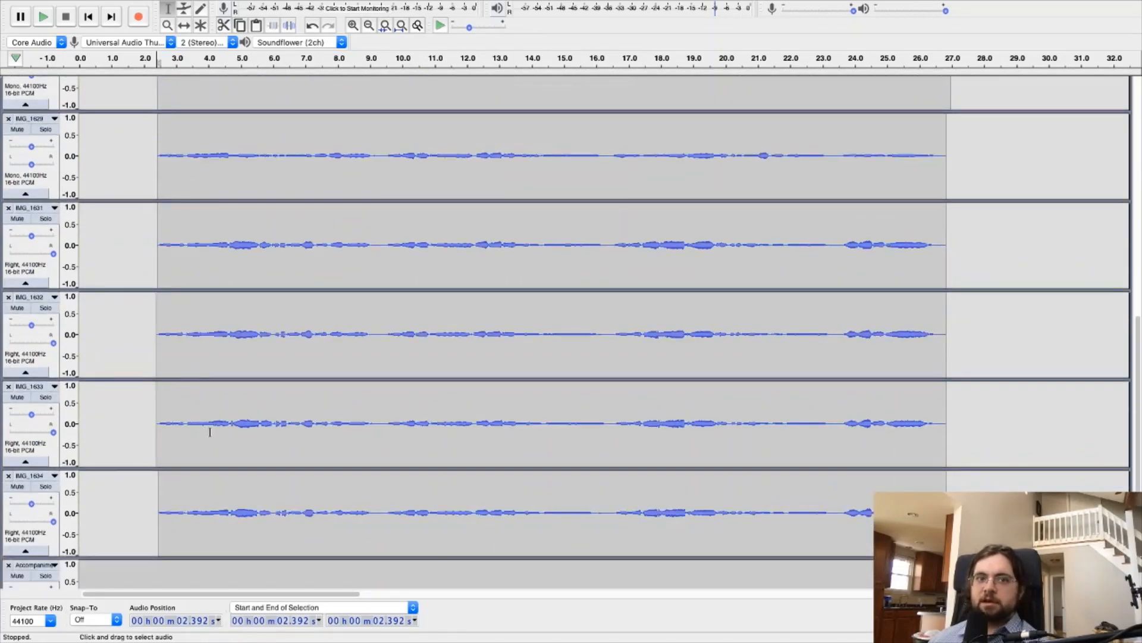
scroll(210, 432, "down", 3)
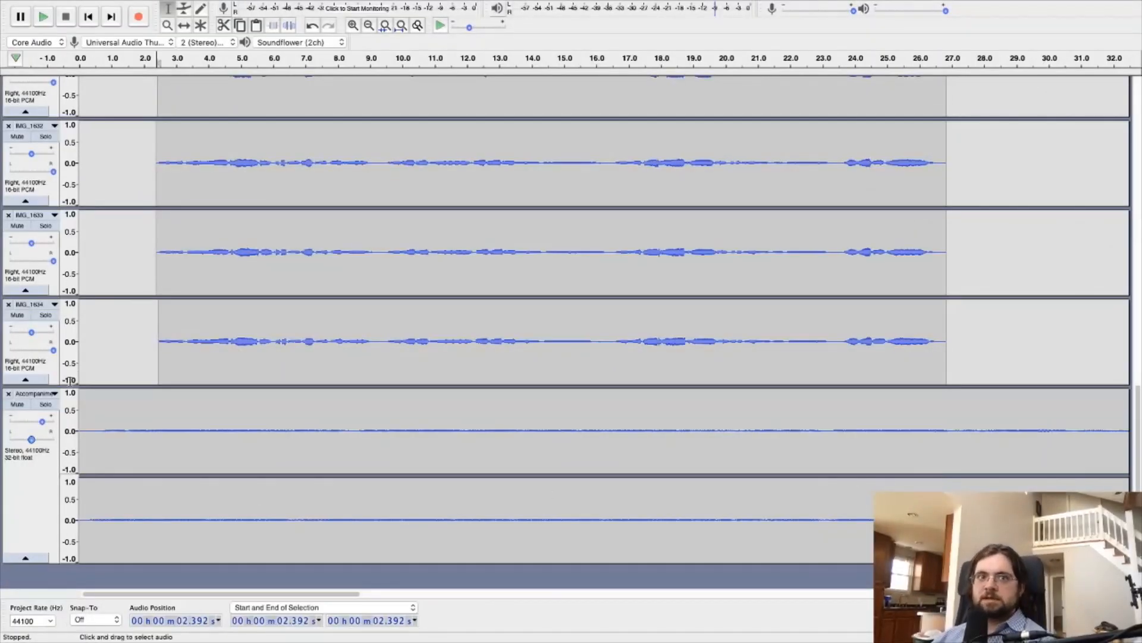
left_click(44, 404)
left_click(132, 438)
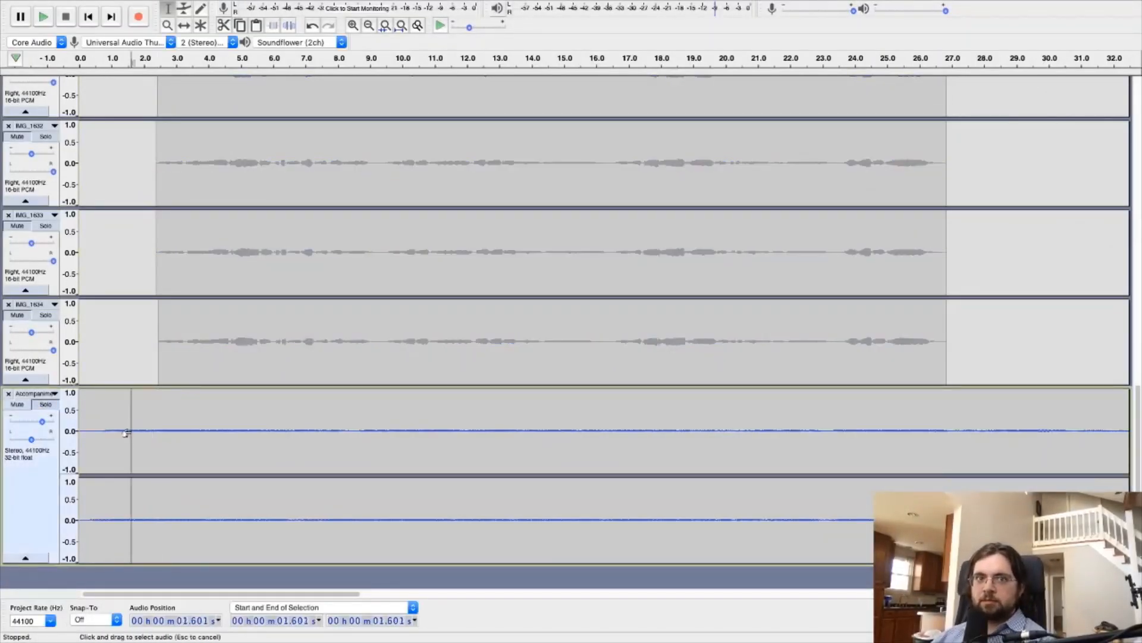
key("space")
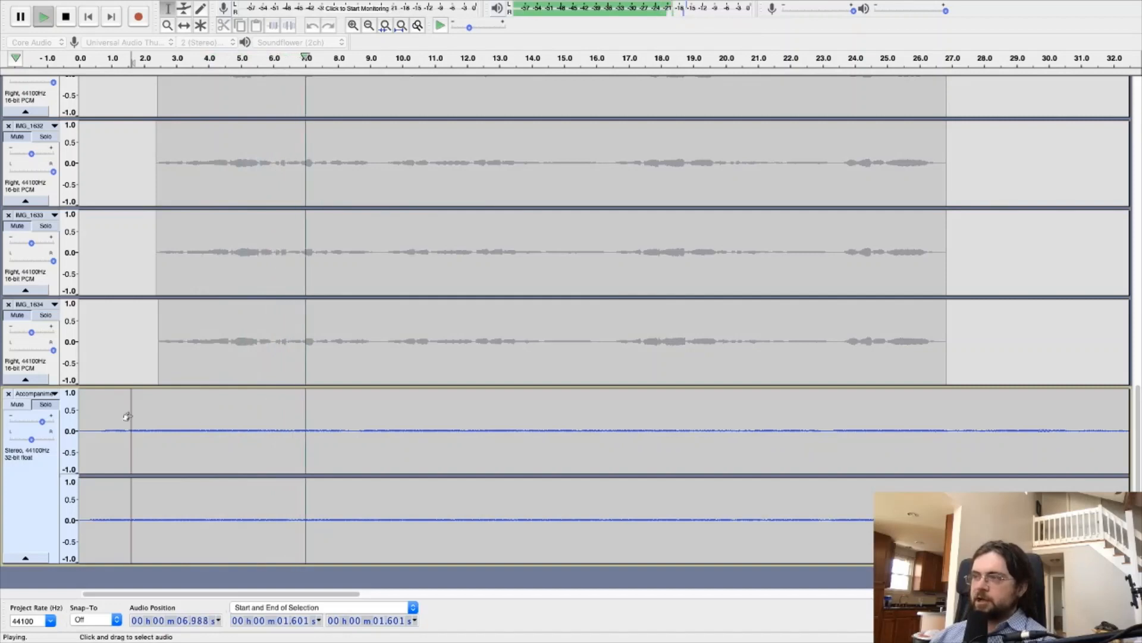
key("space")
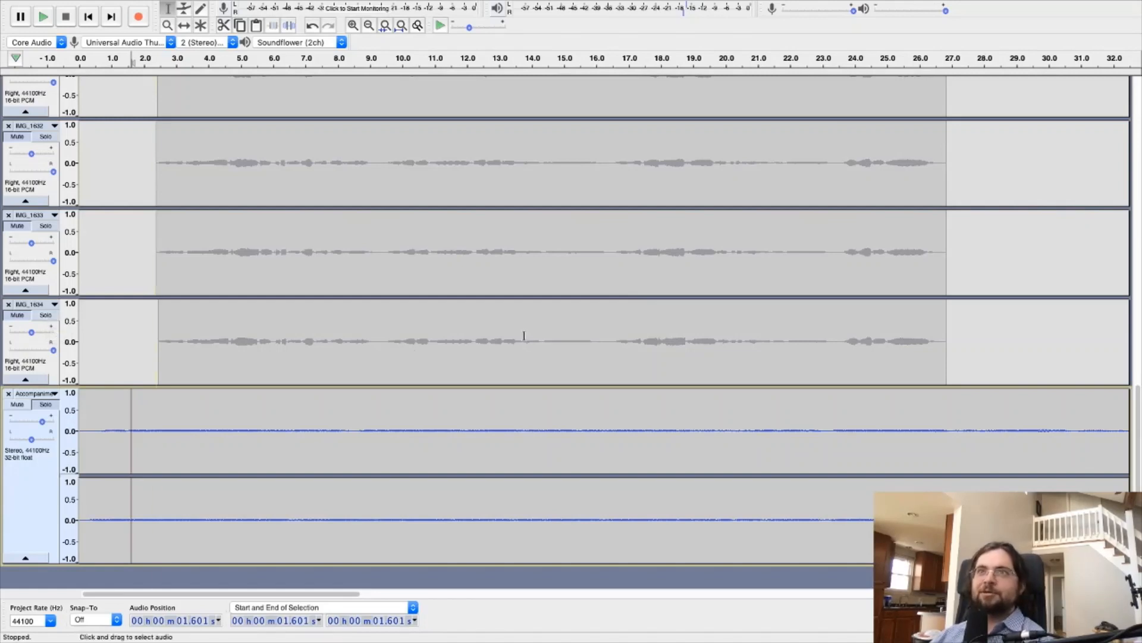
left_click(46, 404)
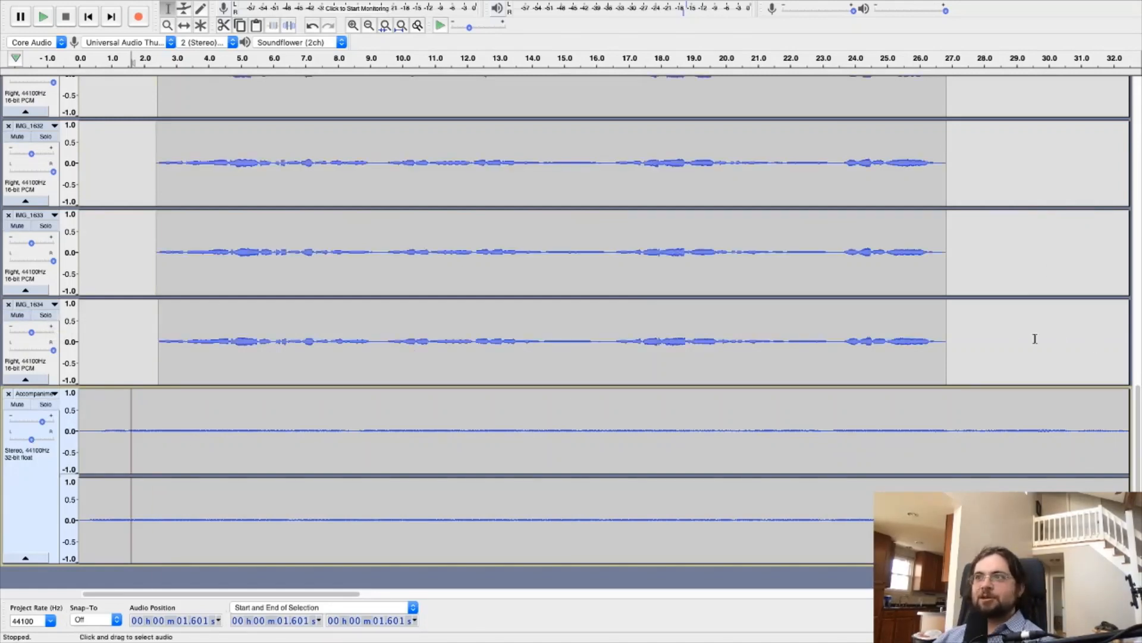
- Select all the singers' tracks from about 1.6 s to 28.8 s and mix and render them to a new track
left_click_drag(1011, 340, 133, 102)
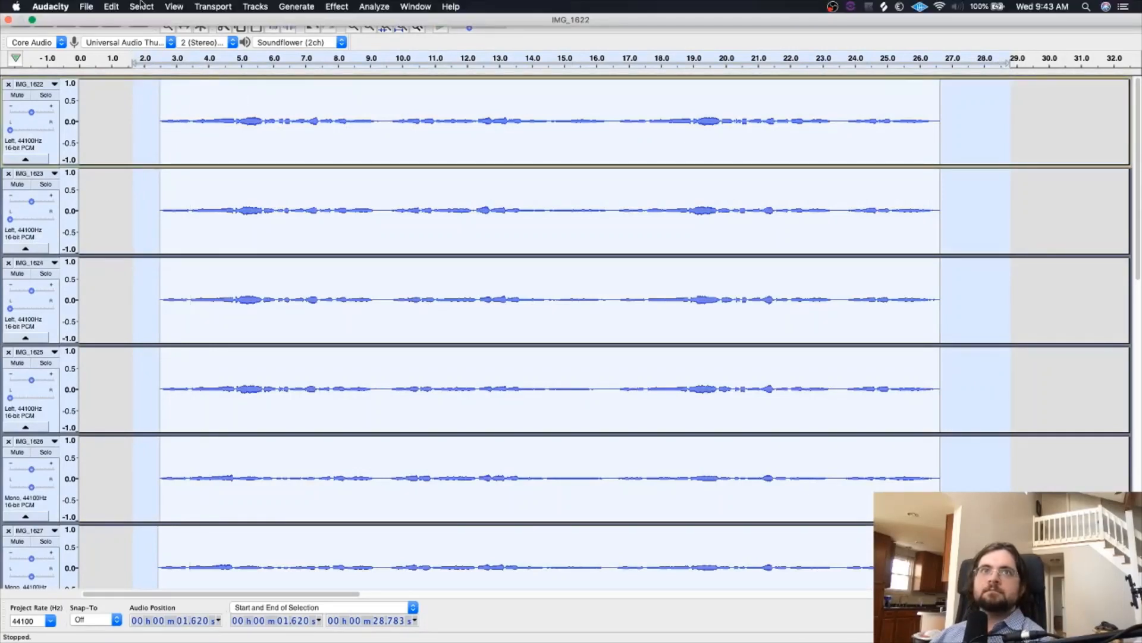
left_click(141, 6)
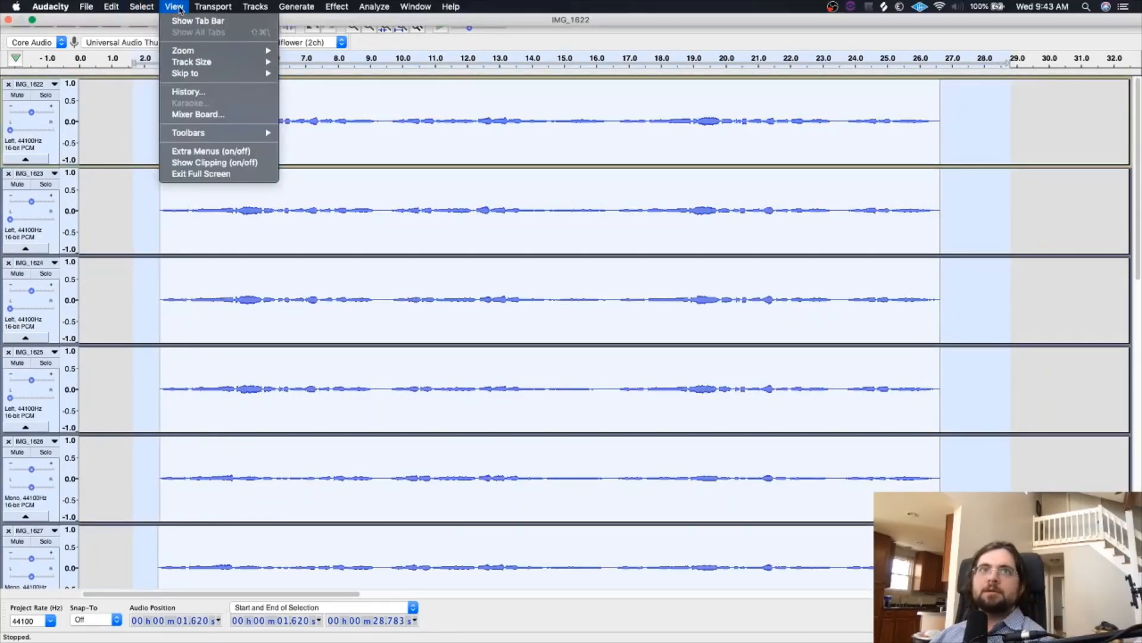
mouse_move(251, 7)
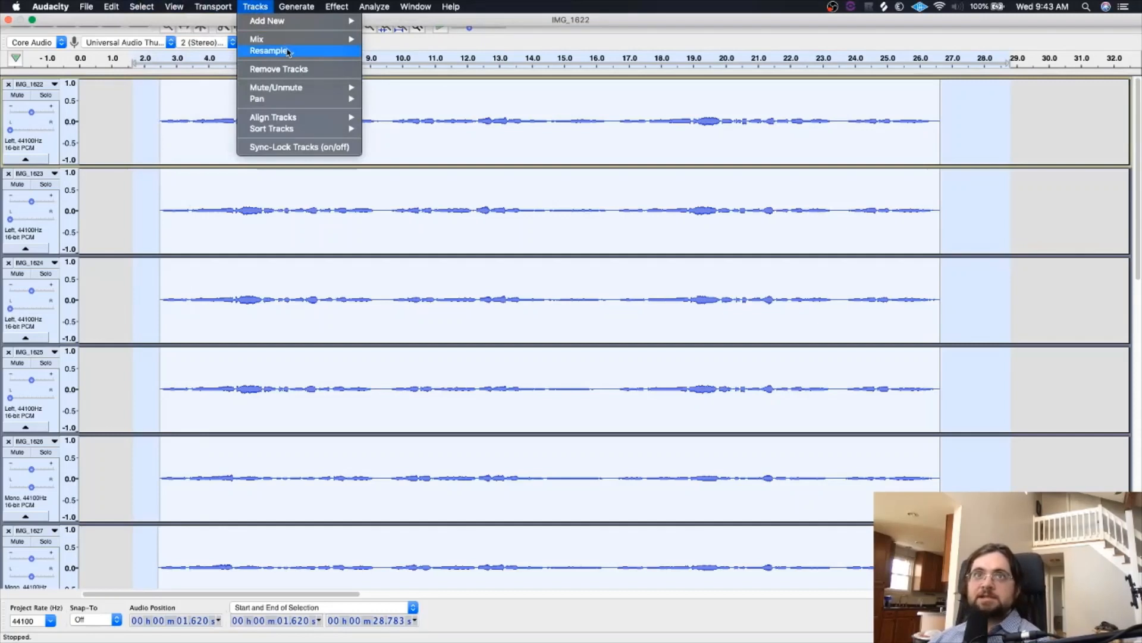
mouse_move(293, 42)
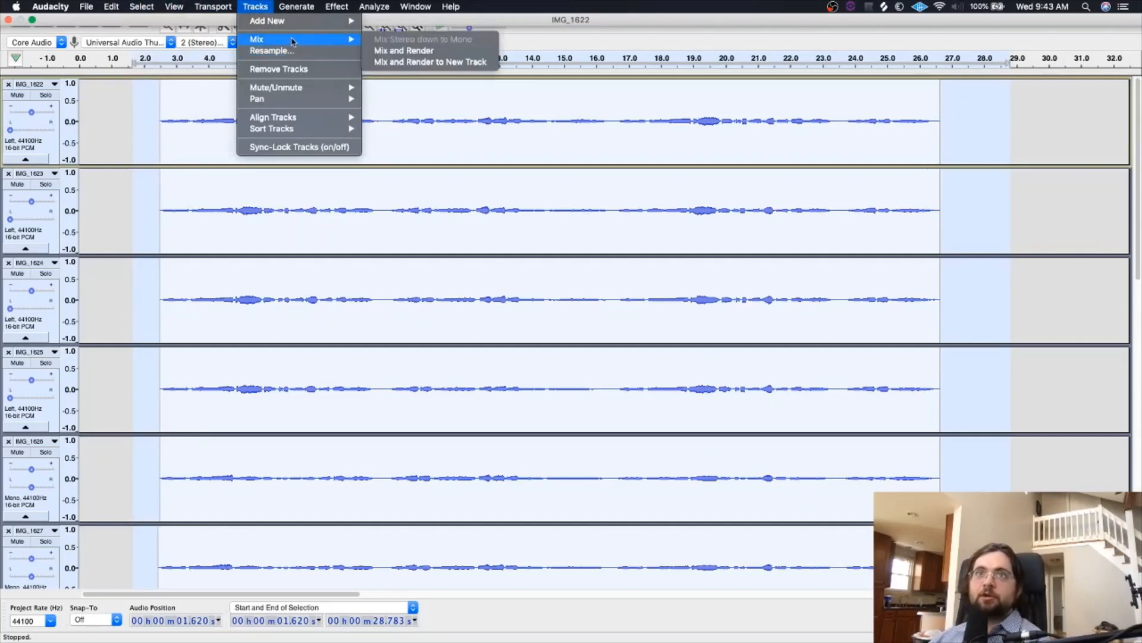
left_click(392, 63)
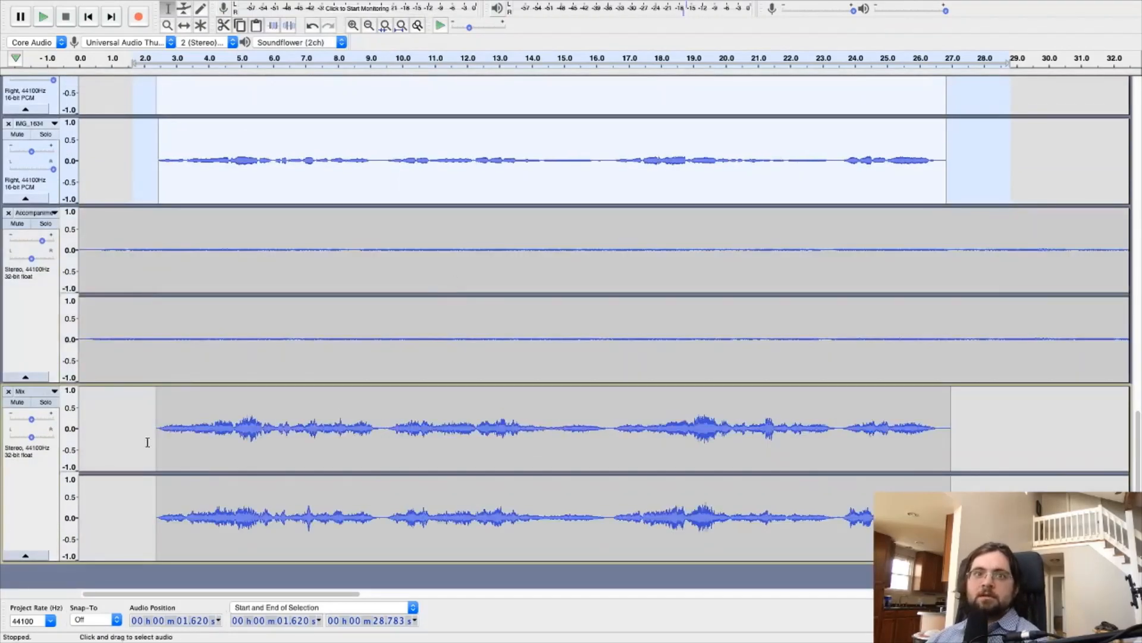
- Solo the rendered Mix track and play it from about 2.5 s
left_click(162, 435)
left_click(47, 403)
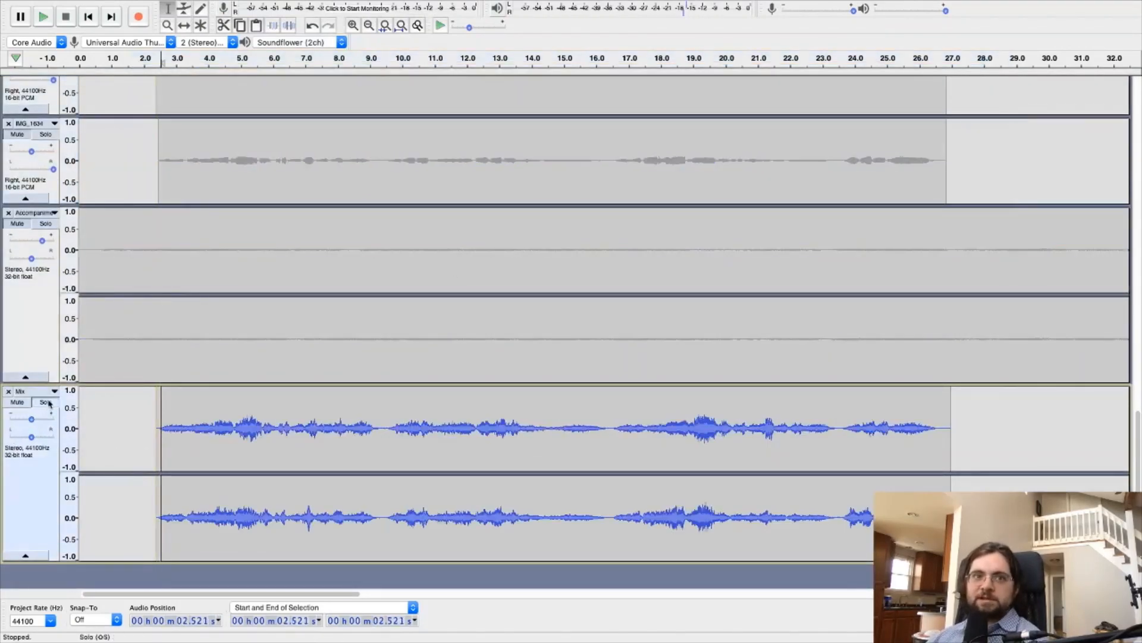
key("space")
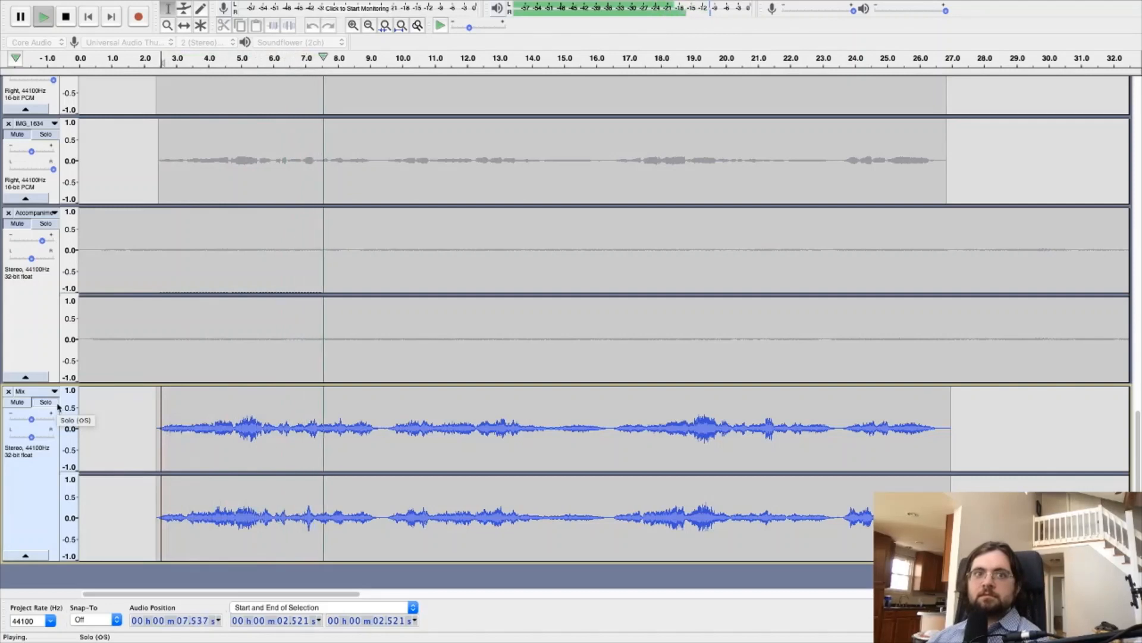
key("space")
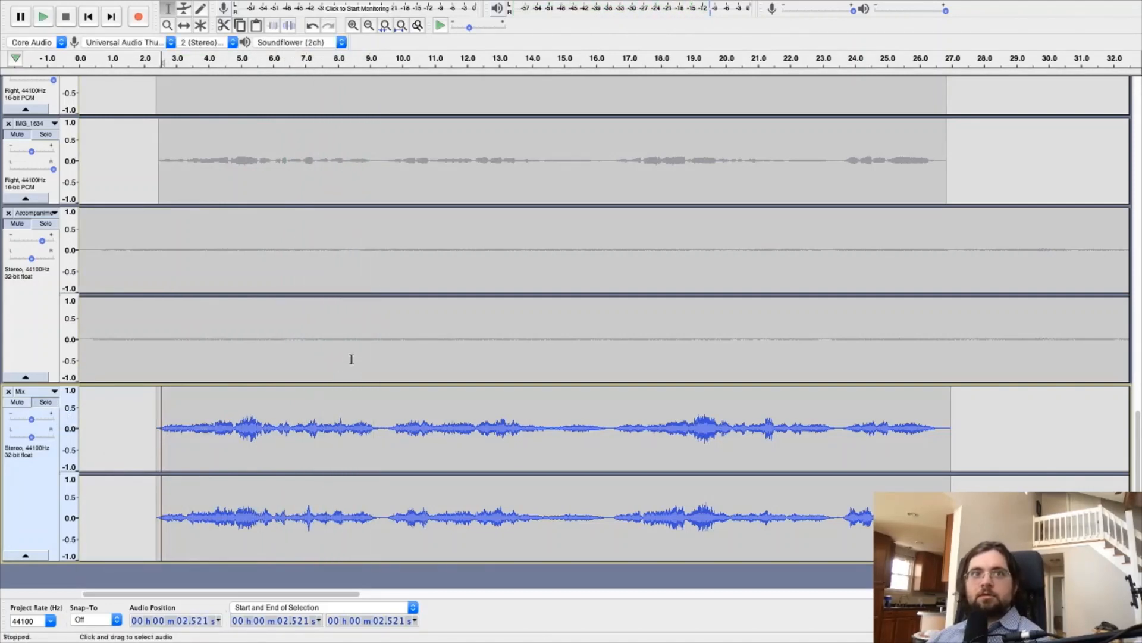
- Select the whole Mix clip and load the Large Room factory preset in the Reverb effect
left_click_drag(148, 422, 952, 476)
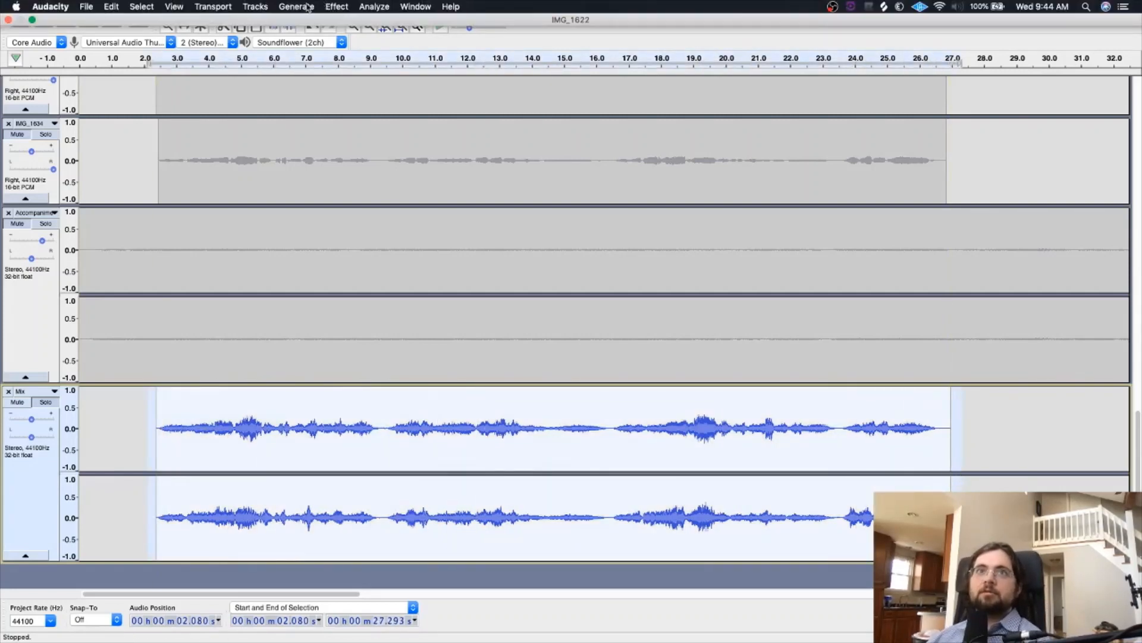
left_click(307, 7)
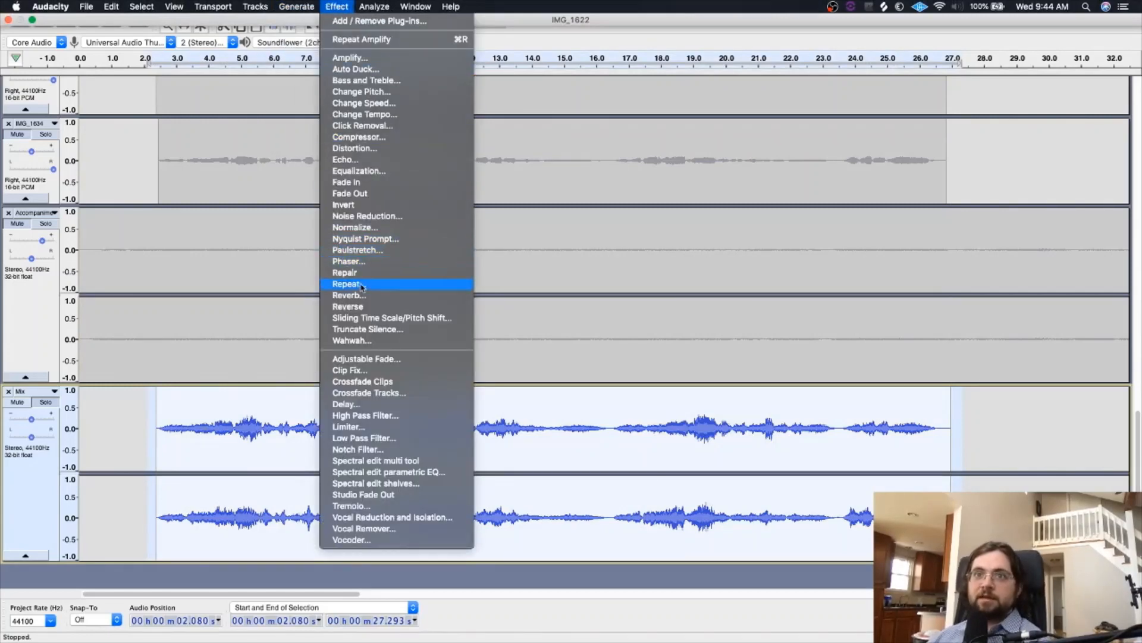
left_click(365, 295)
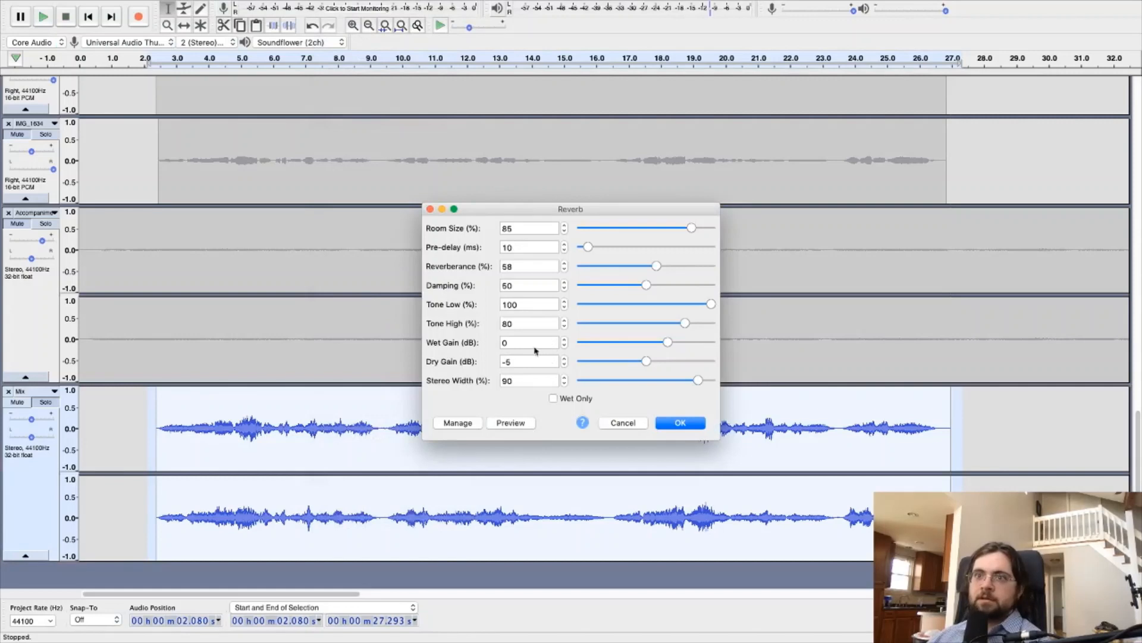
left_click(465, 426)
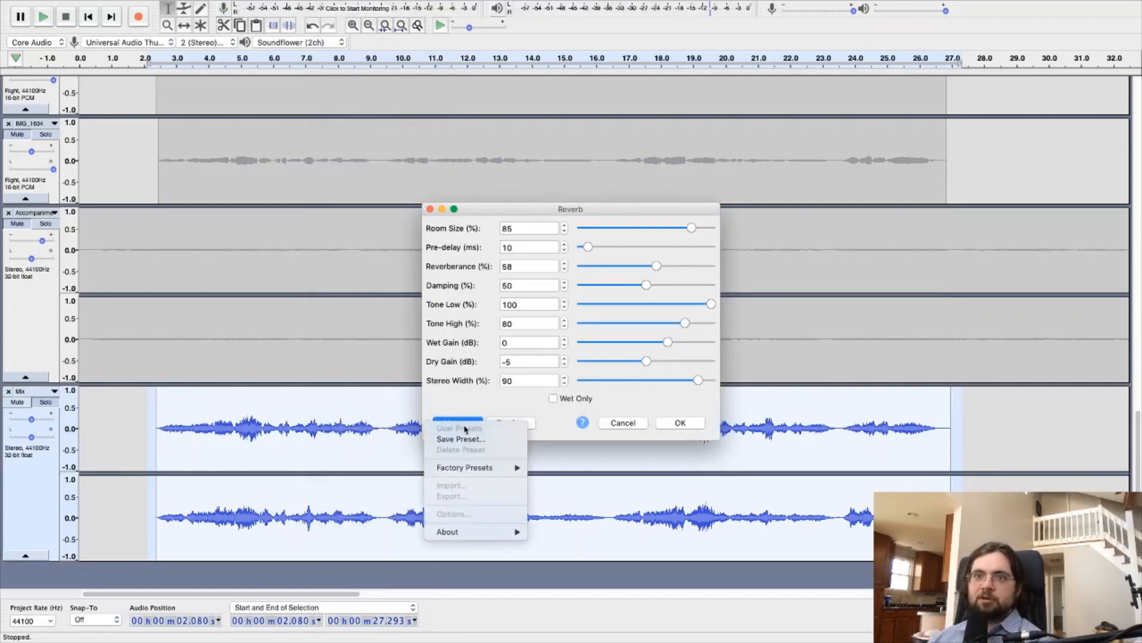
mouse_move(458, 469)
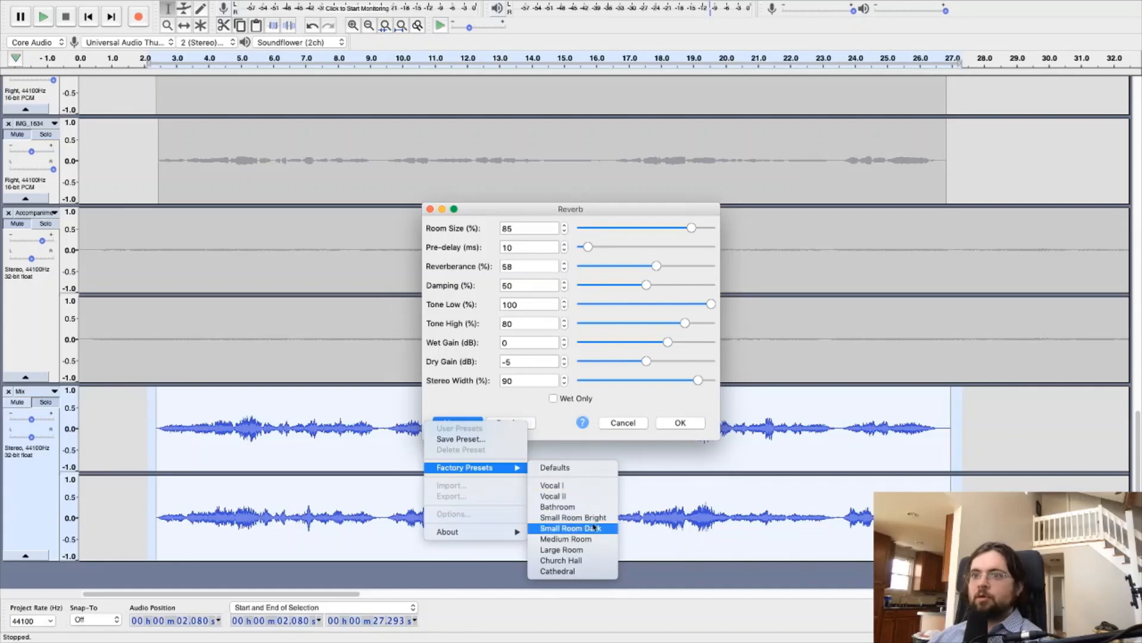
left_click(562, 549)
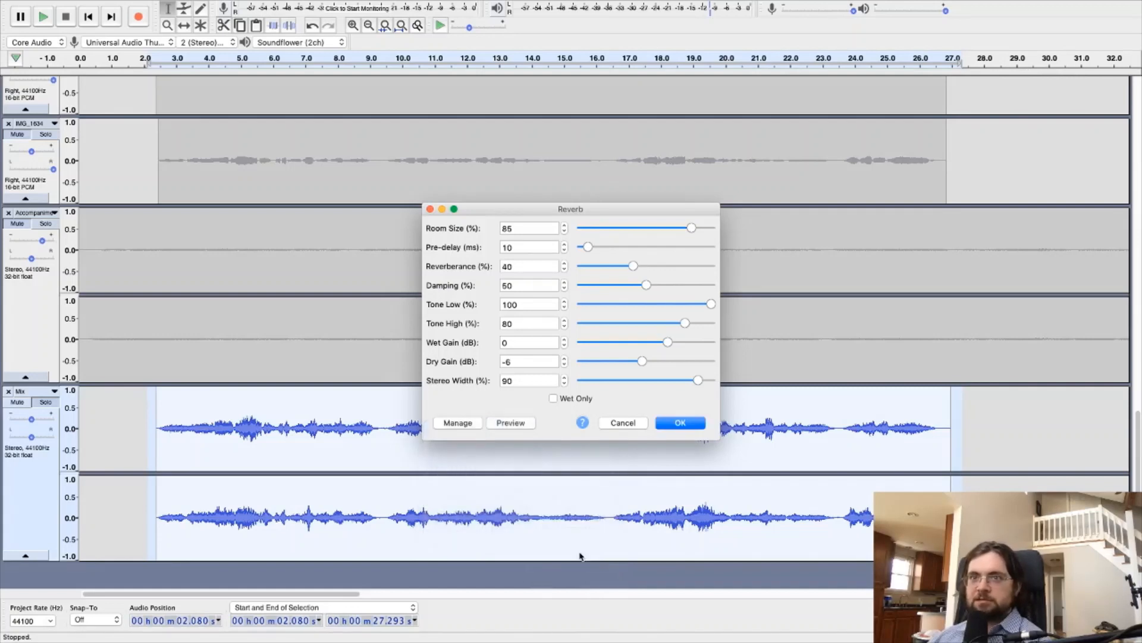
- Set the reverb's Wet Gain to 2 dB, previewing before and after the change, and apply the effect to the Mix track
left_click(517, 424)
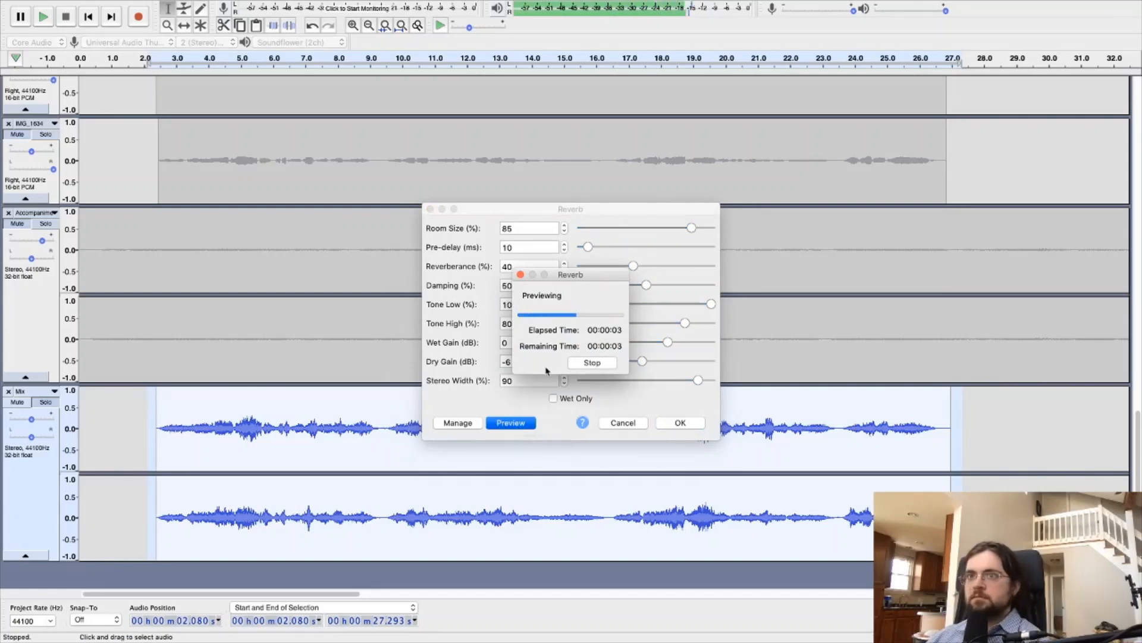
left_click(591, 363)
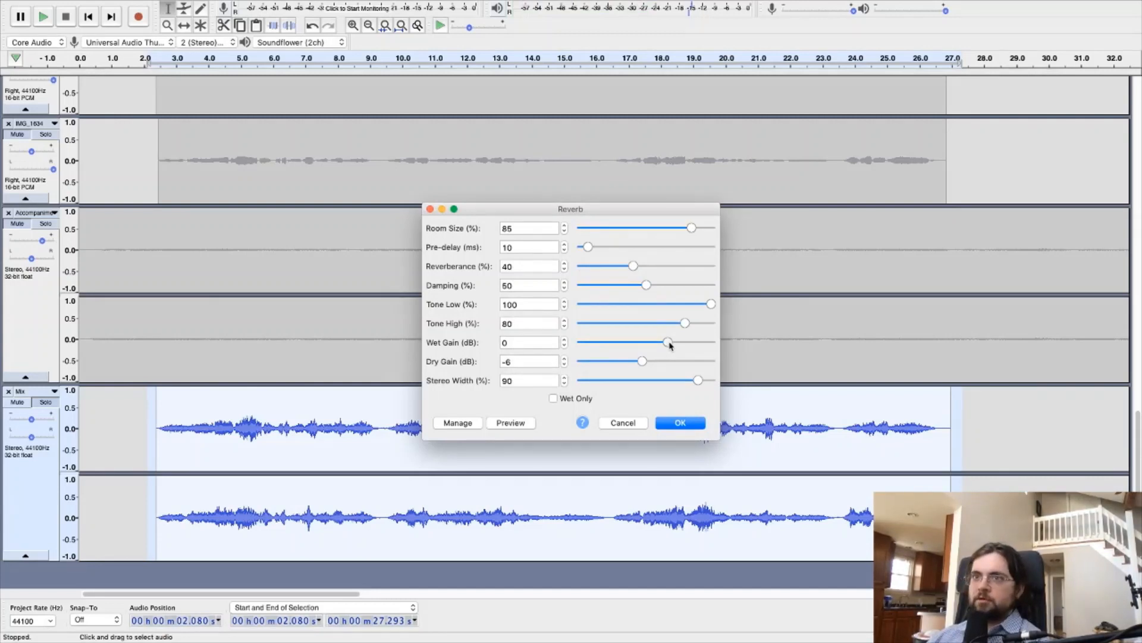
left_click_drag(669, 345, 675, 345)
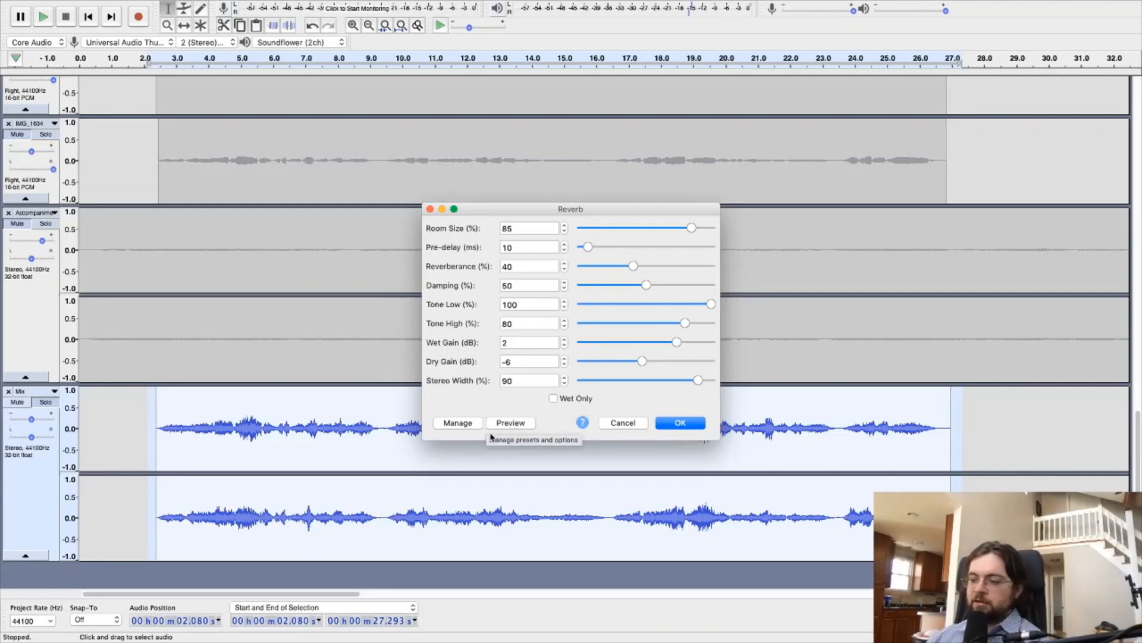
left_click(509, 423)
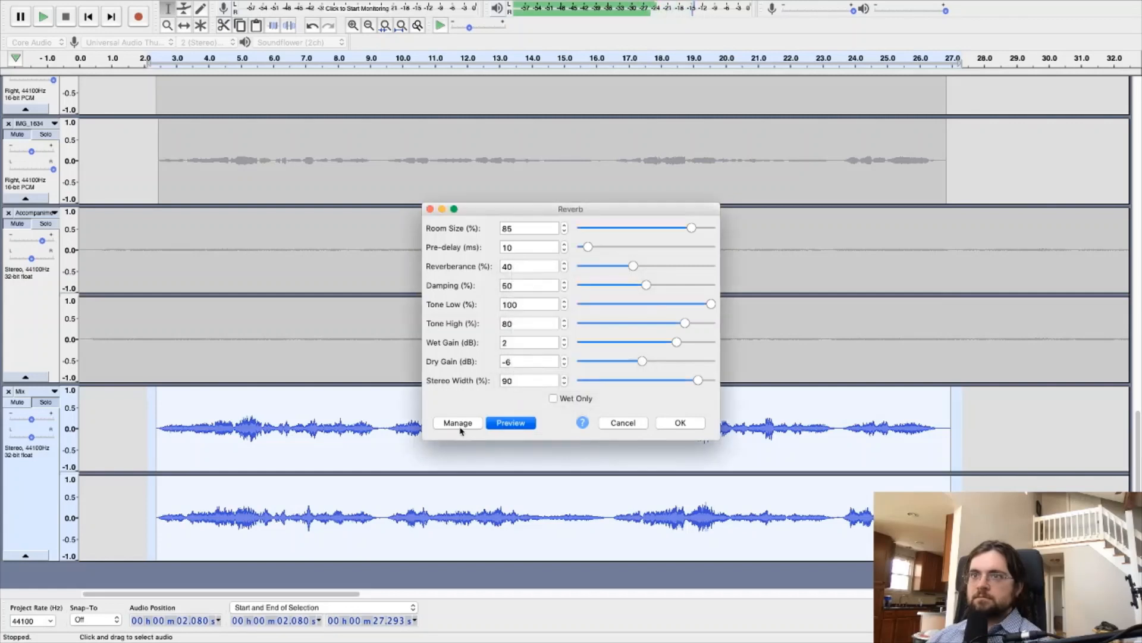
left_click(670, 426)
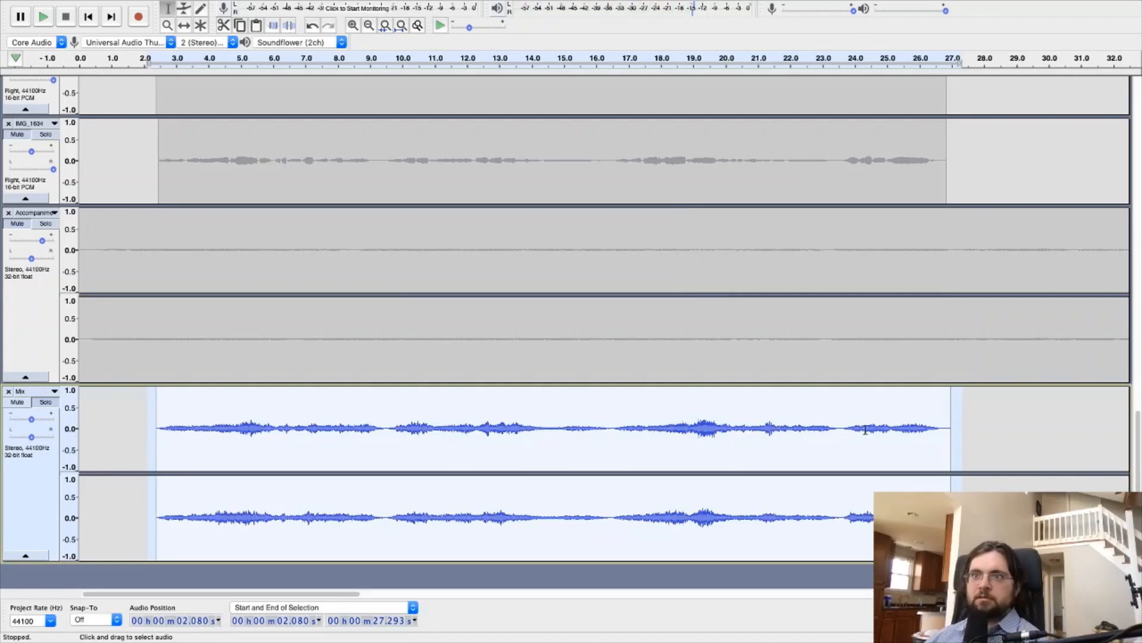
- Play the processed Mix from about 2.7 s, first alone and again with the Accompaniment also soloed
left_click(166, 432)
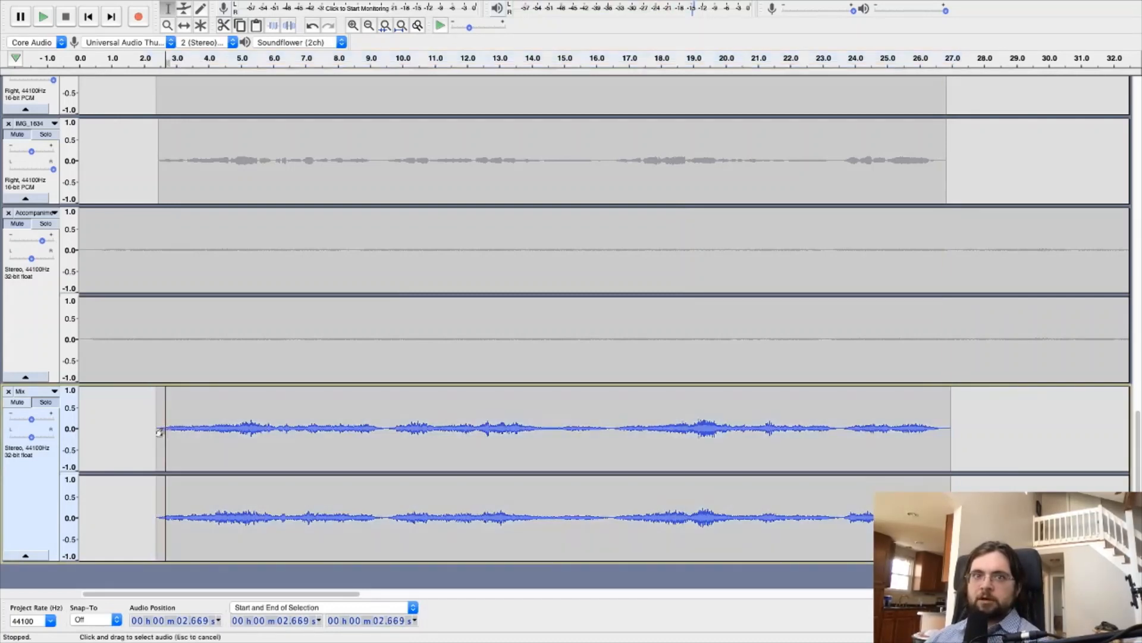
key("space")
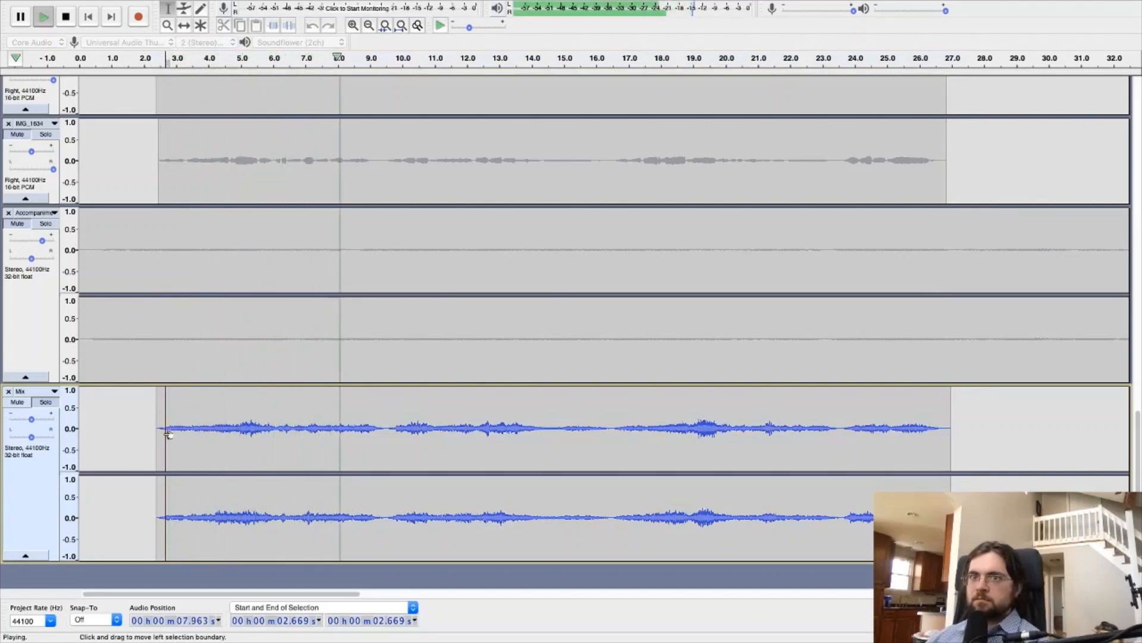
key("space")
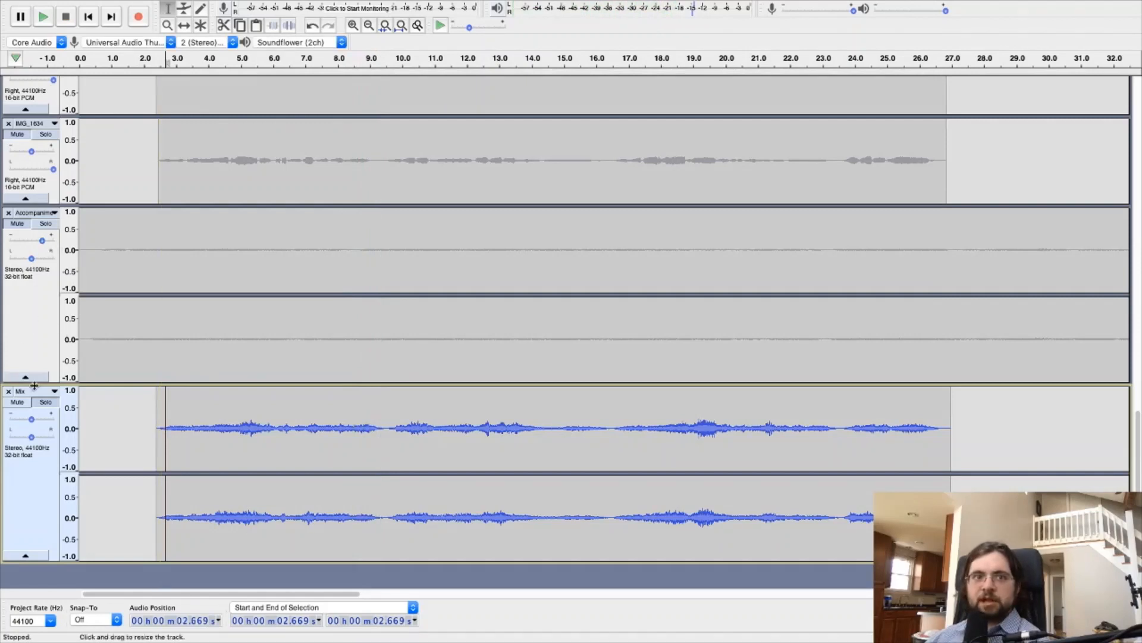
left_click(52, 221, "shift")
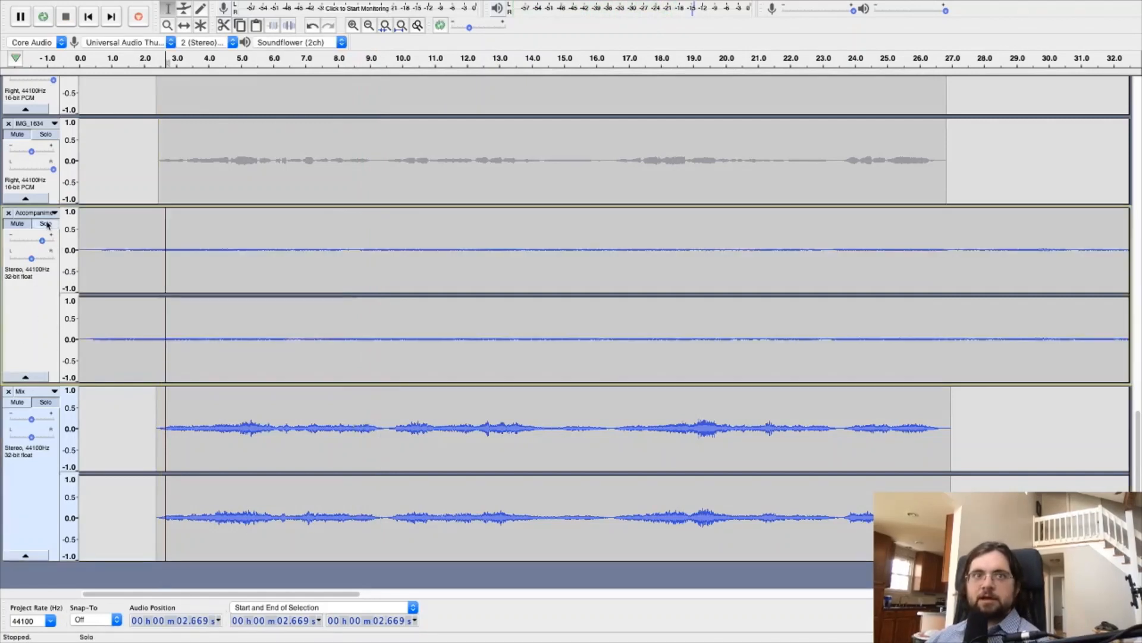
key("space")
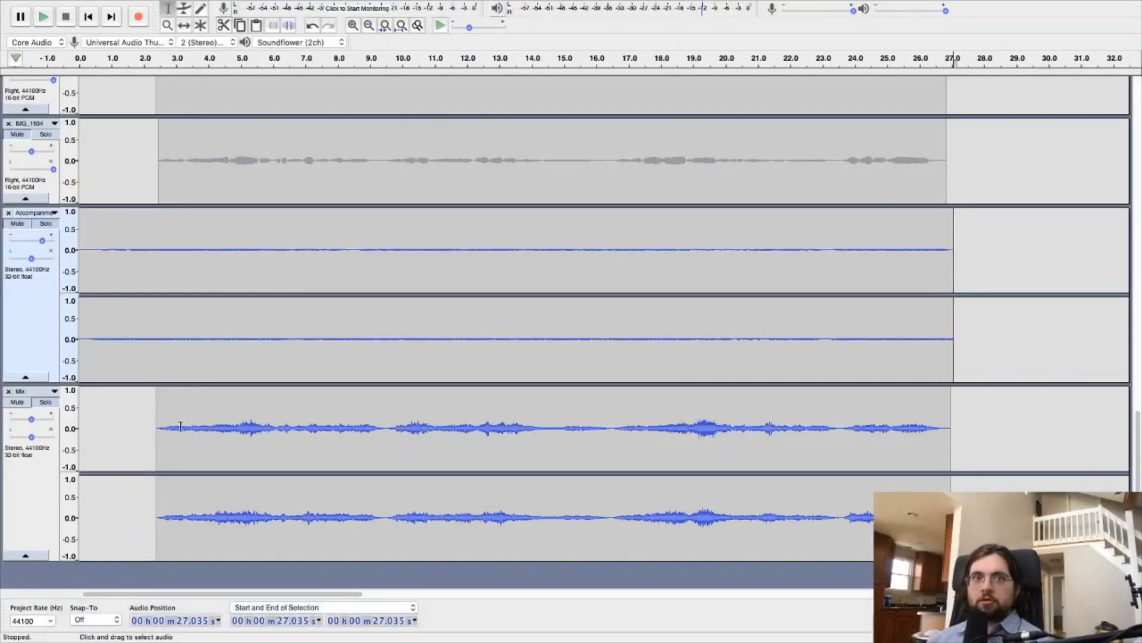
- Select the full length of the Accompaniment and Mix tracks and mix and render them to a new track
left_click(225, 428)
left_click(245, 306)
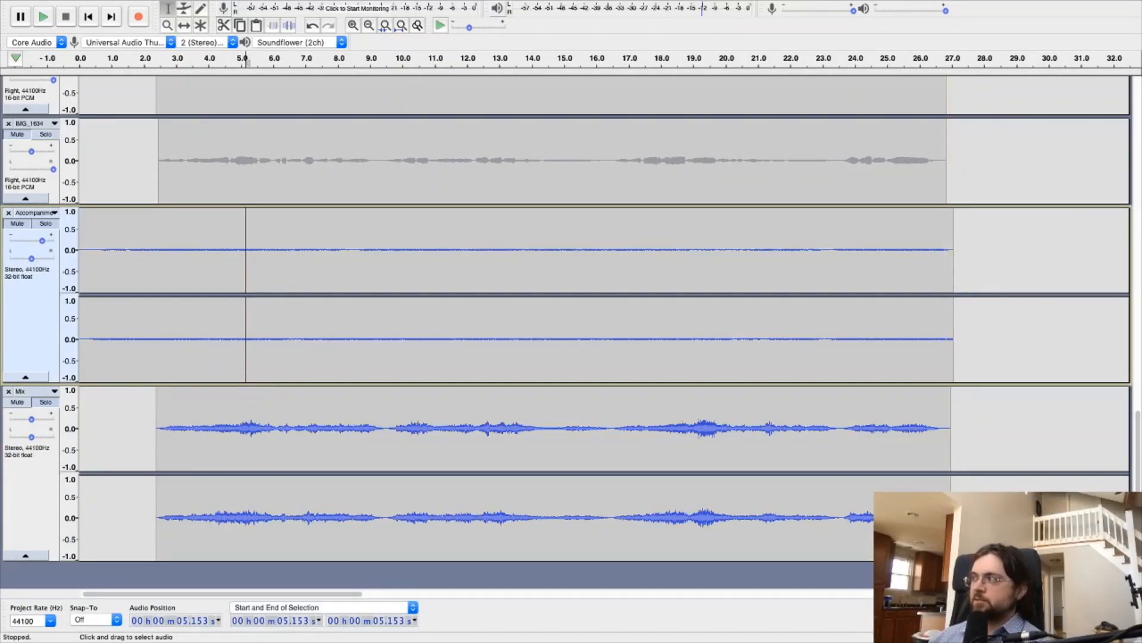
left_click_drag(970, 487, 8, 316)
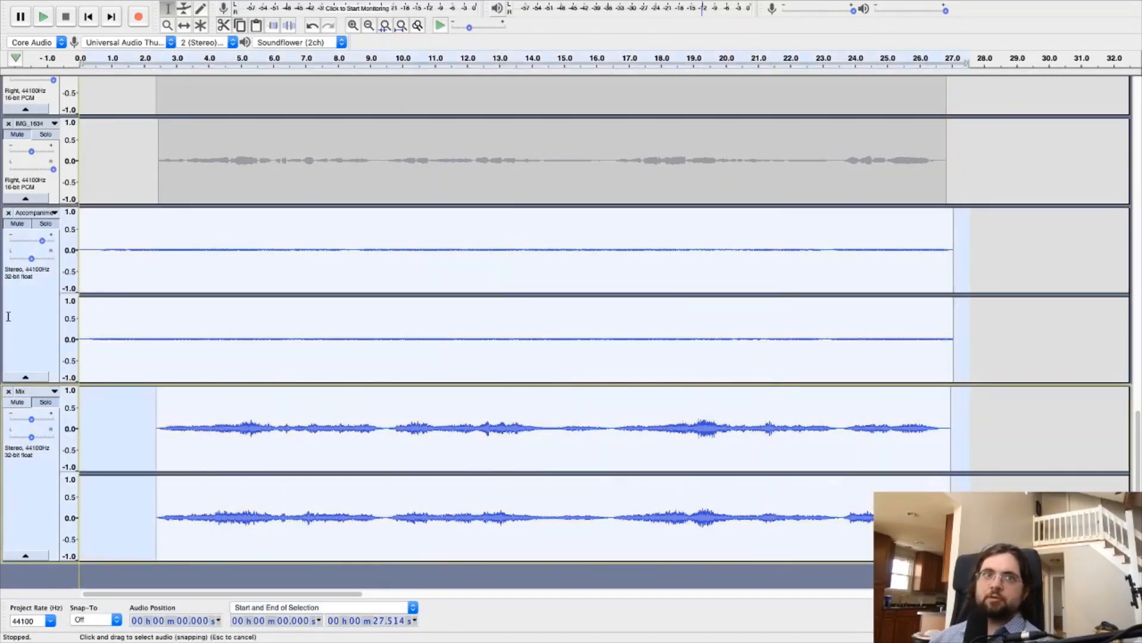
left_click(143, 6)
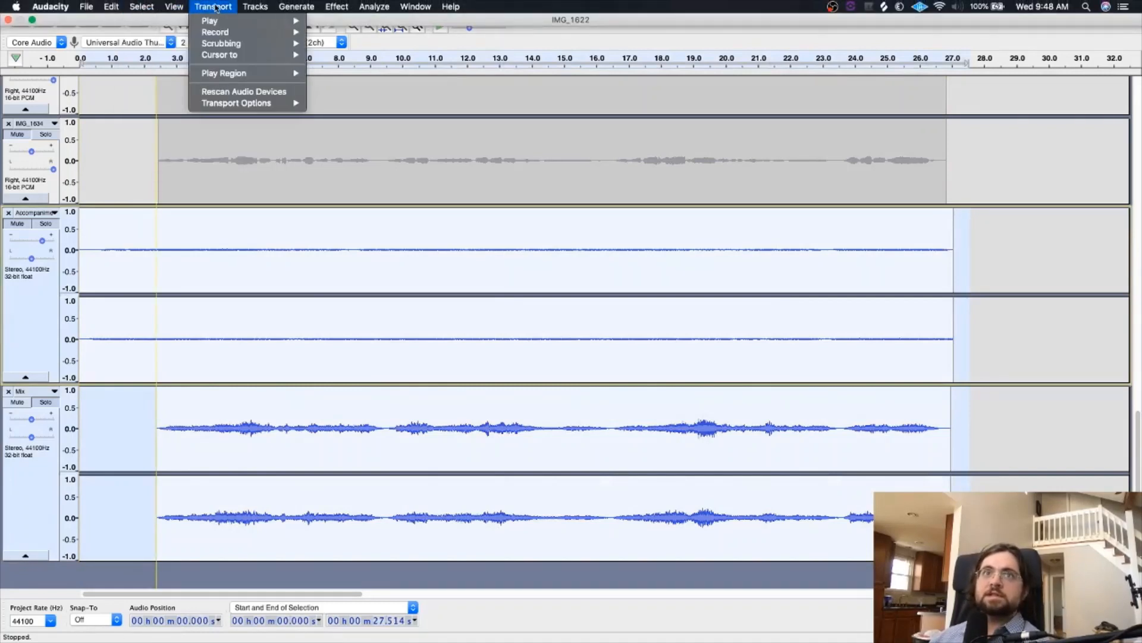
mouse_move(265, 9)
mouse_move(282, 40)
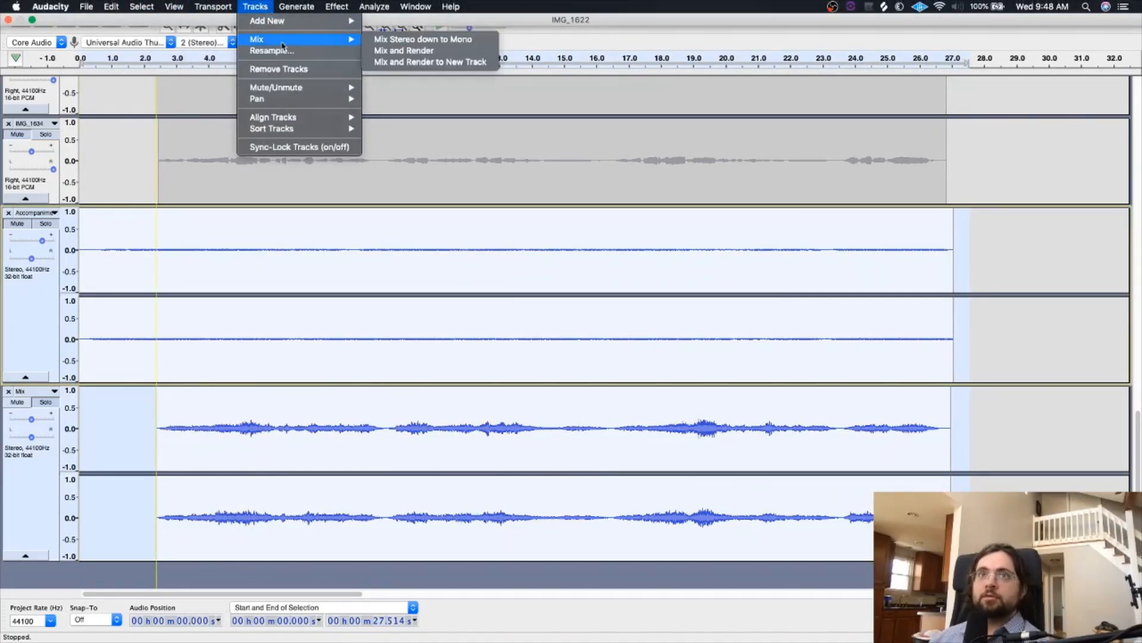
left_click(442, 67)
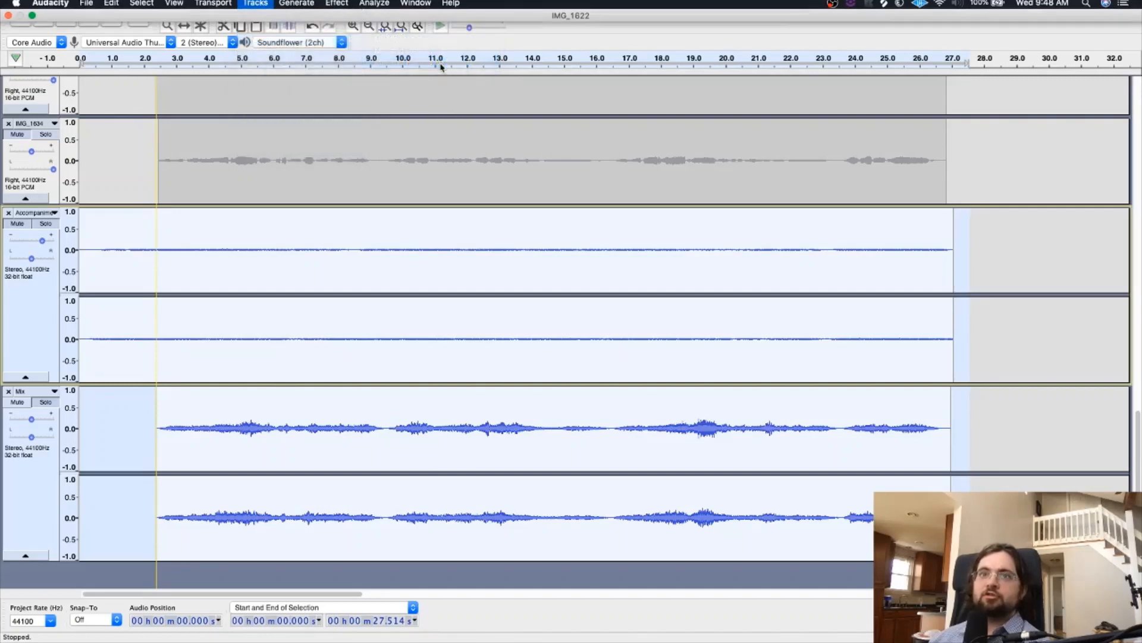
- Solo the newly rendered combined Mix track and play it from the start
scroll(56, 433, "down", 5)
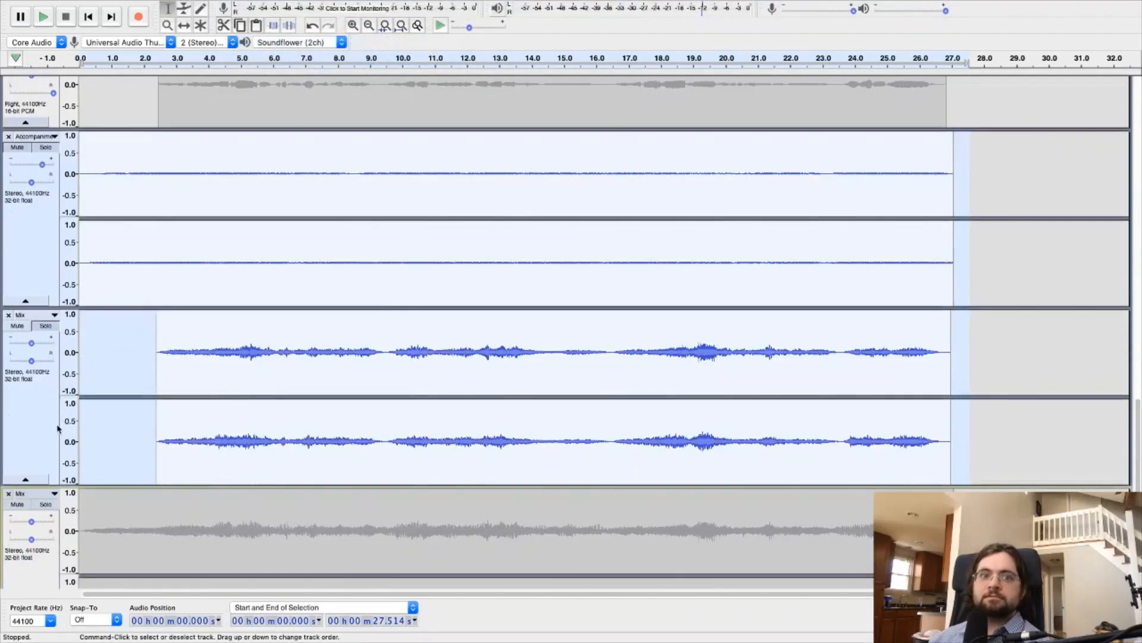
left_click(44, 485)
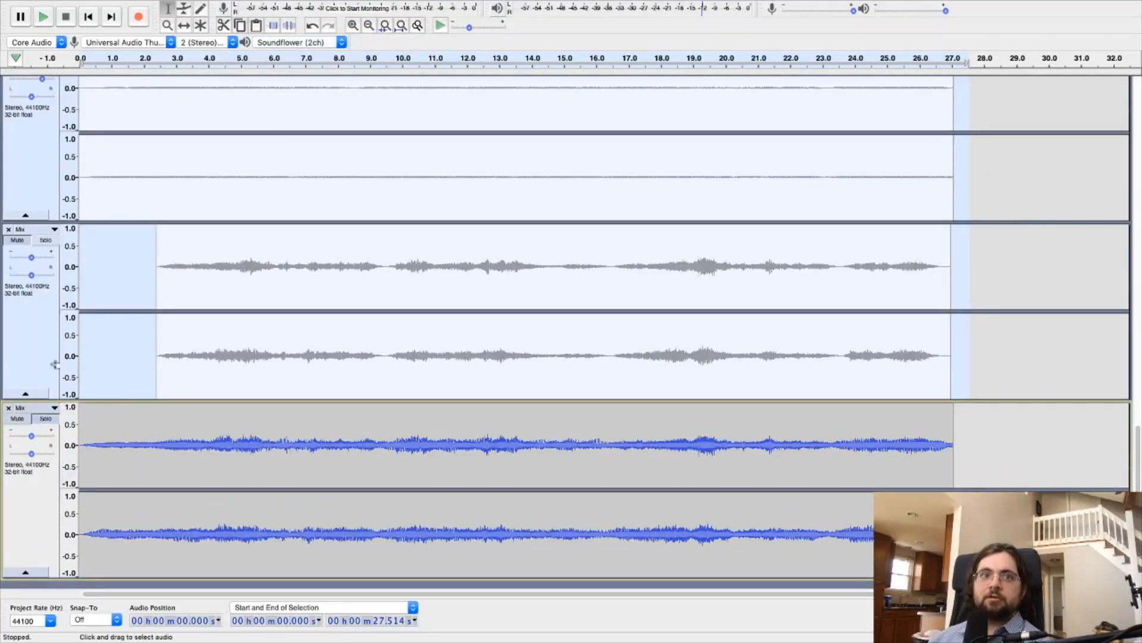
key("space")
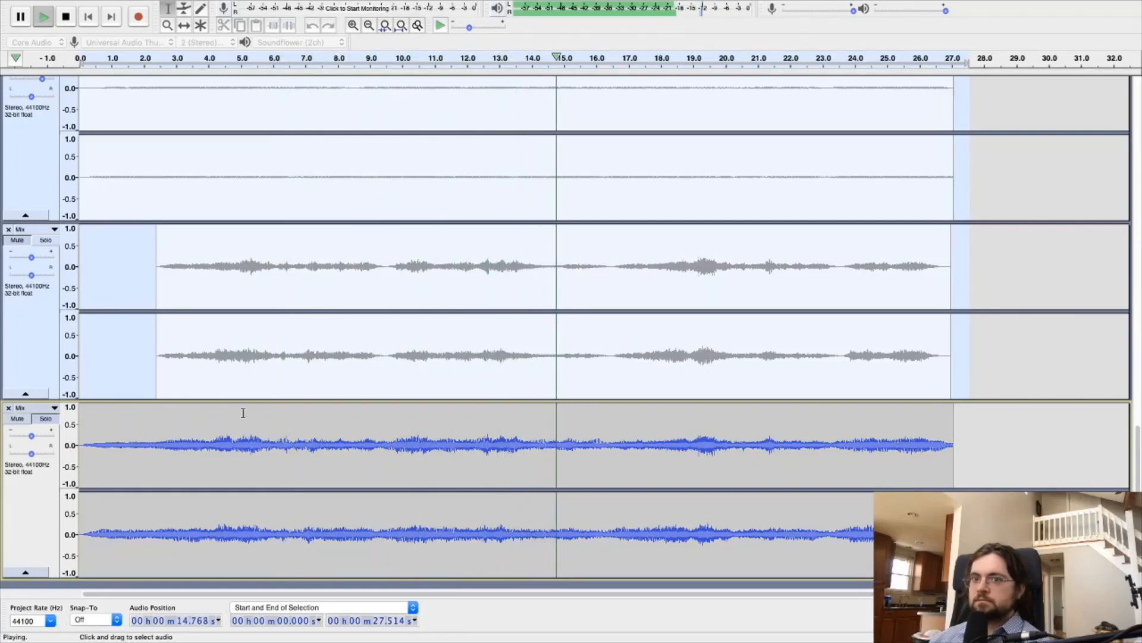
key("space")
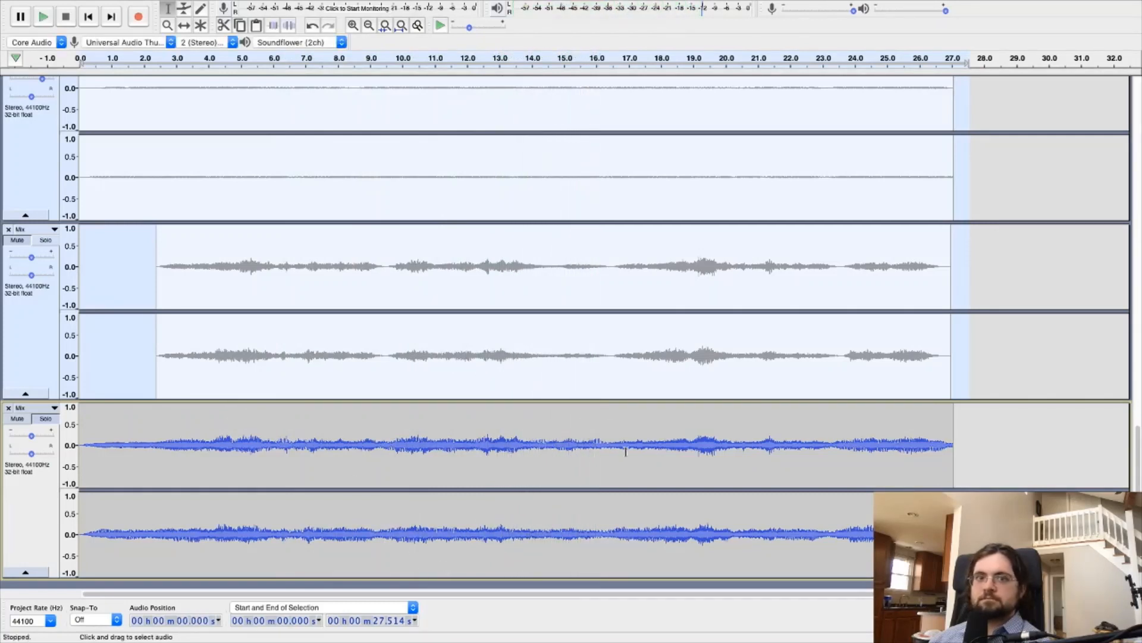
scroll(585, 466, "down", 1)
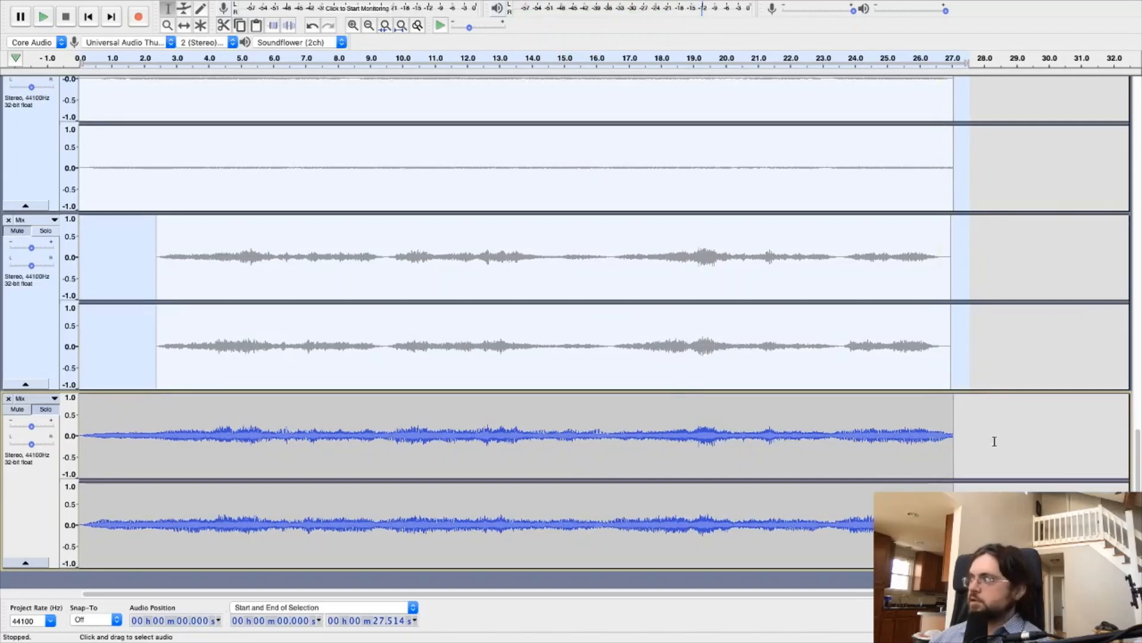
- Select the entire combined Mix clip and copy it
left_click(957, 438)
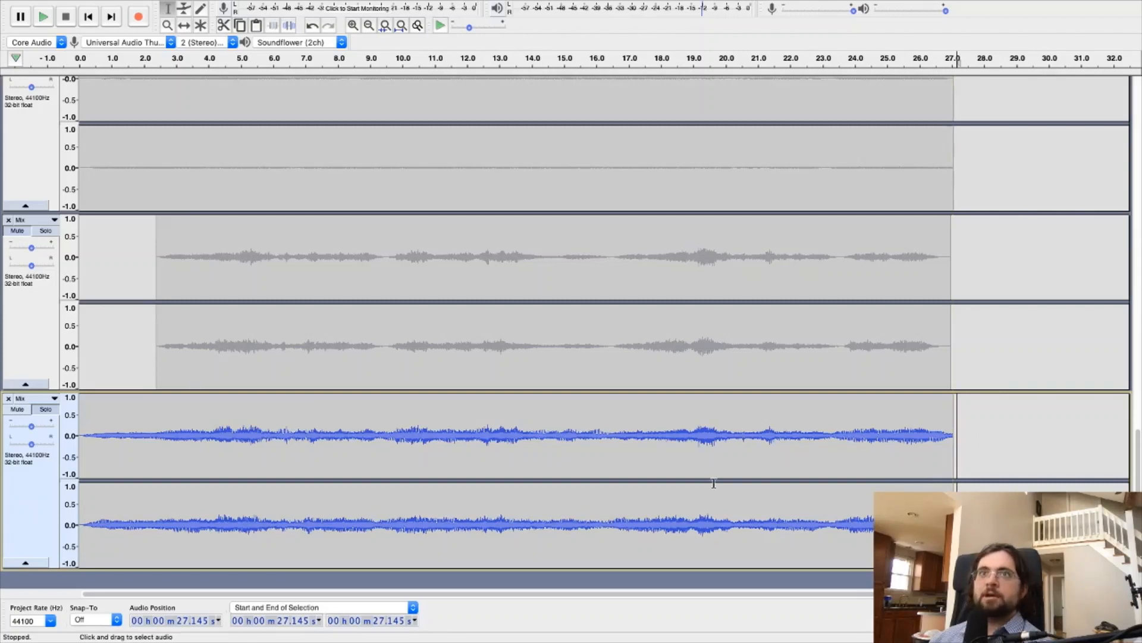
left_click(965, 437)
left_click_drag(972, 432, 60, 472)
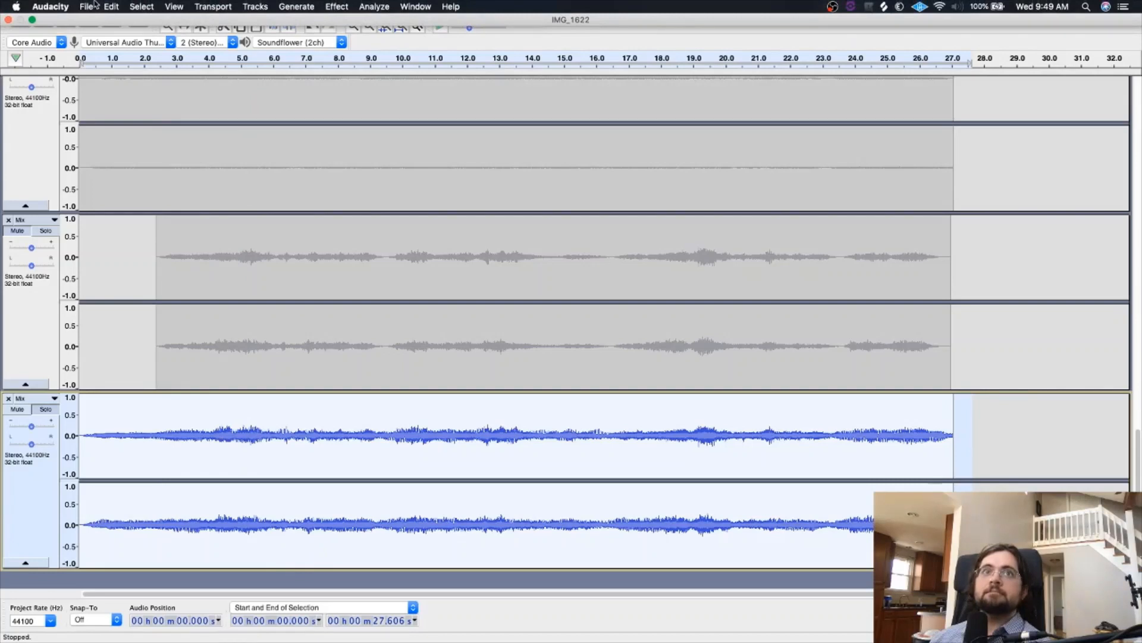
left_click(112, 6)
left_click(121, 73)
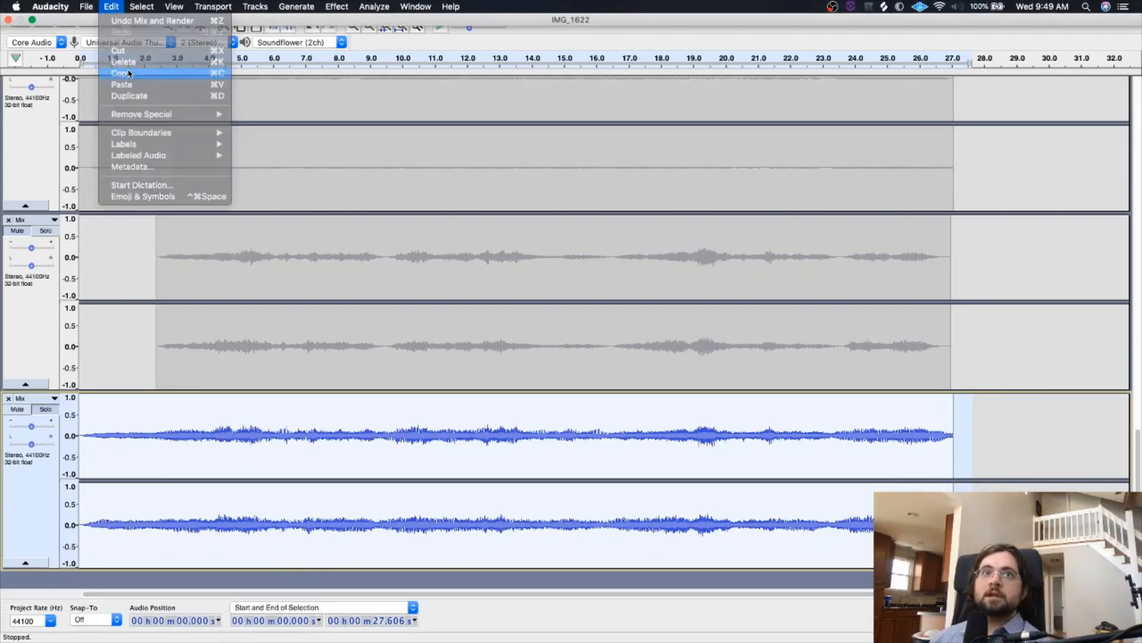
- Add a new stereo track and paste the copied mix into it at 0 s
left_click(255, 7)
mouse_move(268, 21)
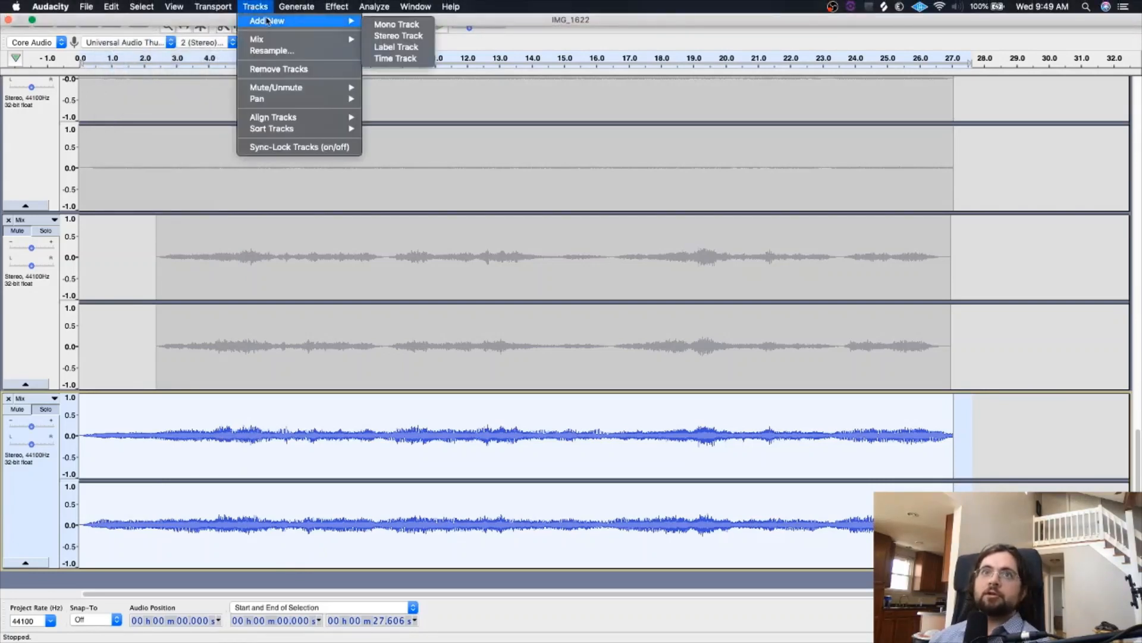
left_click(398, 36)
left_click(127, 466)
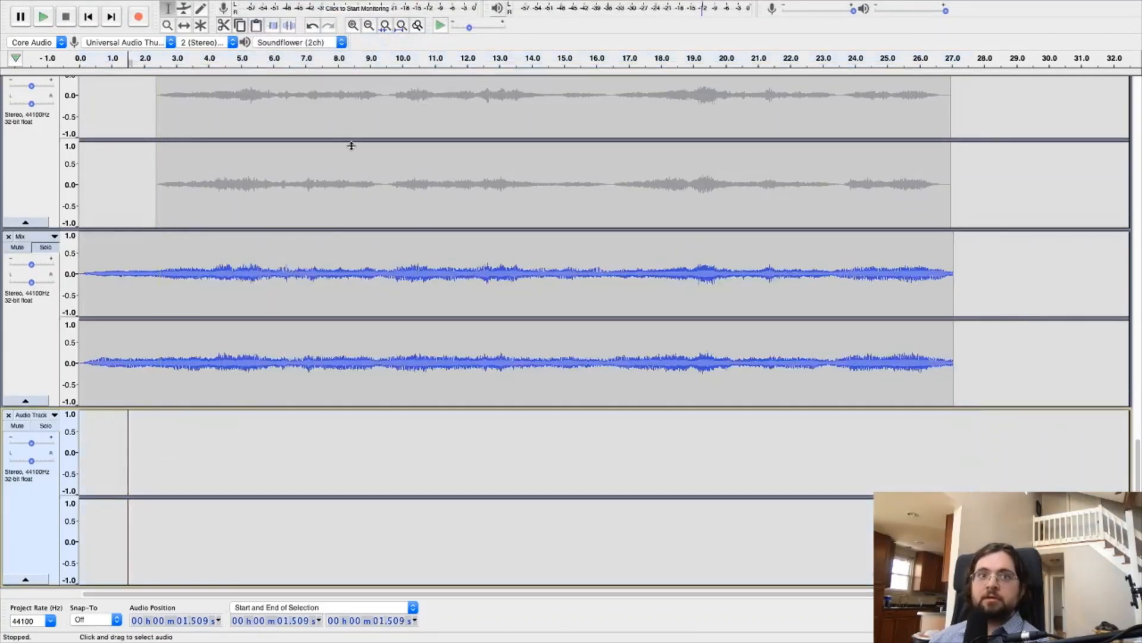
left_click(88, 17)
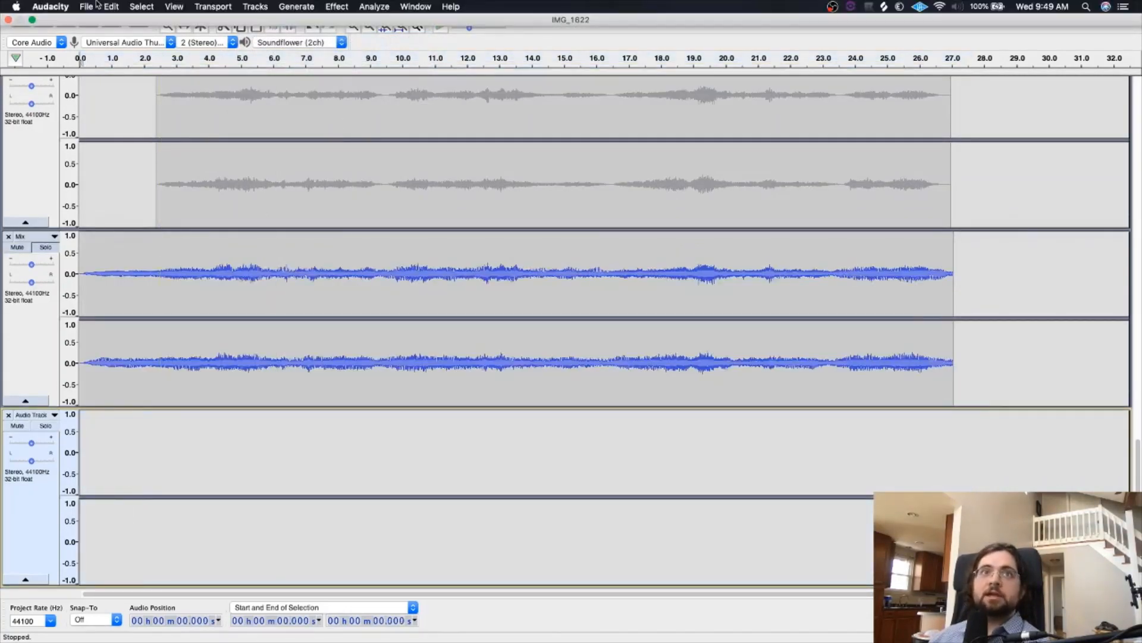
left_click(111, 6)
left_click(138, 84)
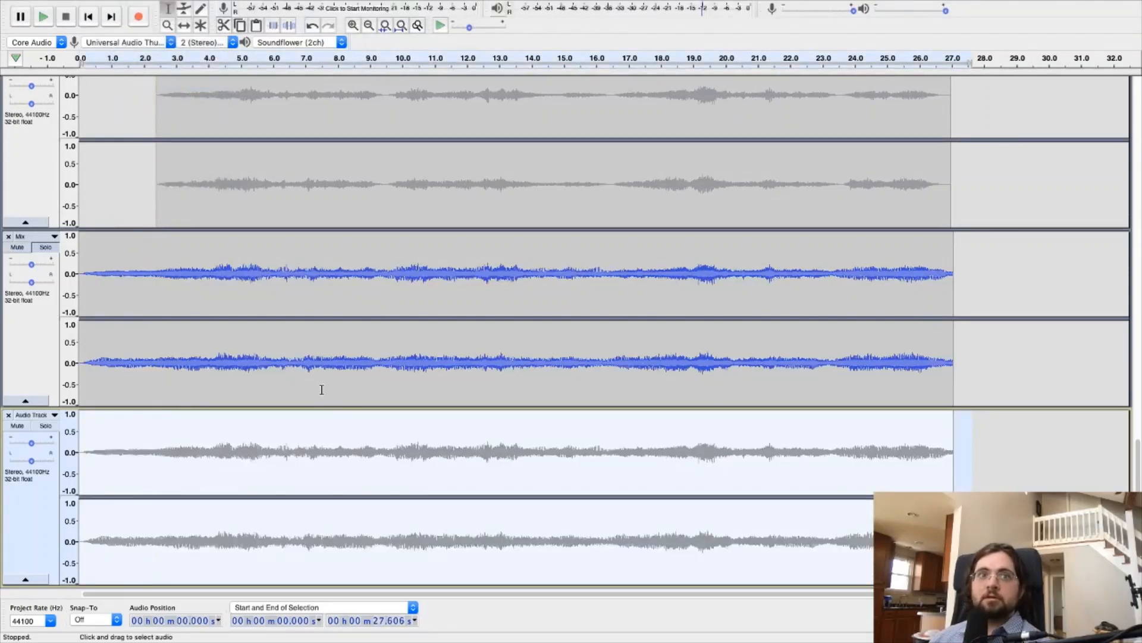
- Solo the pasted copy too and compress all of it with a -60 dB threshold, 10:1 ratio, 0.10 s attack, 30 s release and make-up gain
left_click(45, 426, "shift")
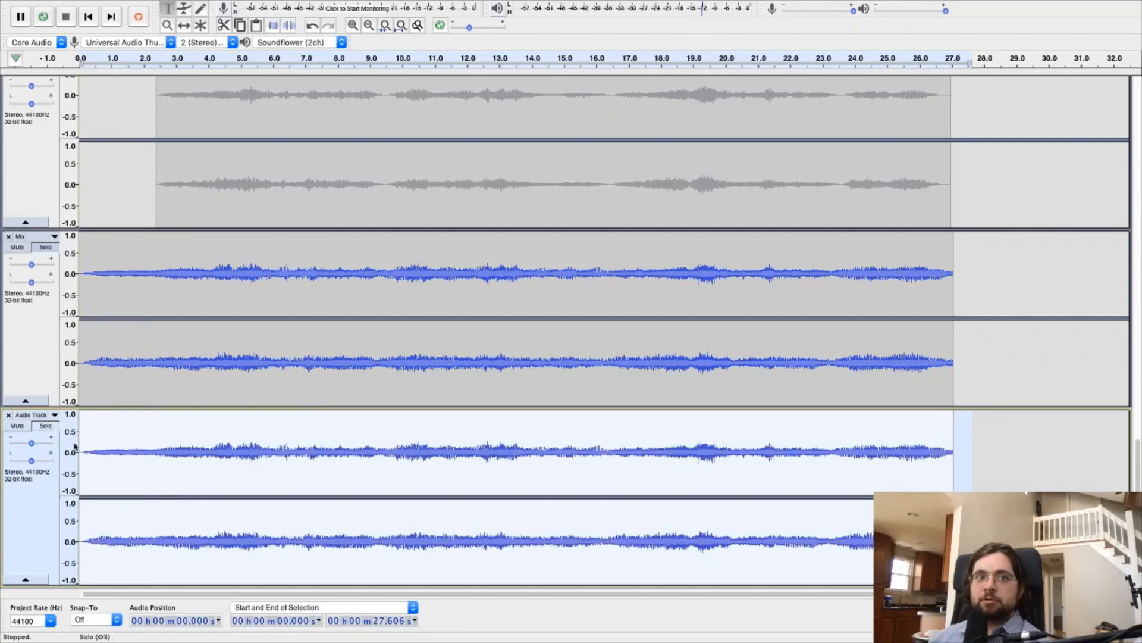
left_click(965, 454)
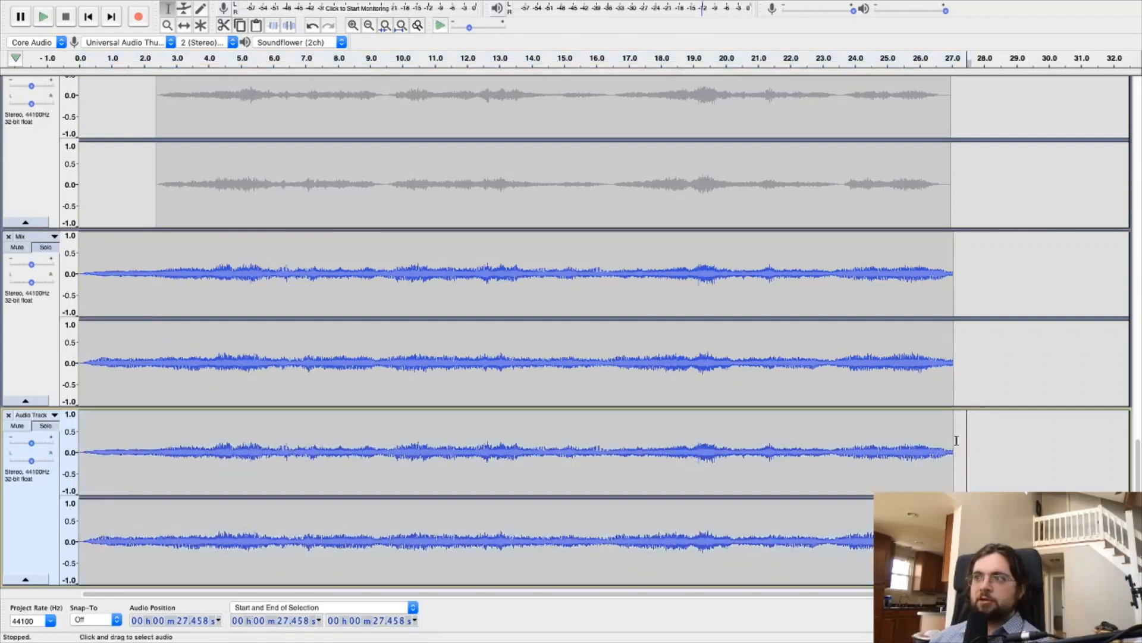
left_click_drag(956, 440, 76, 488)
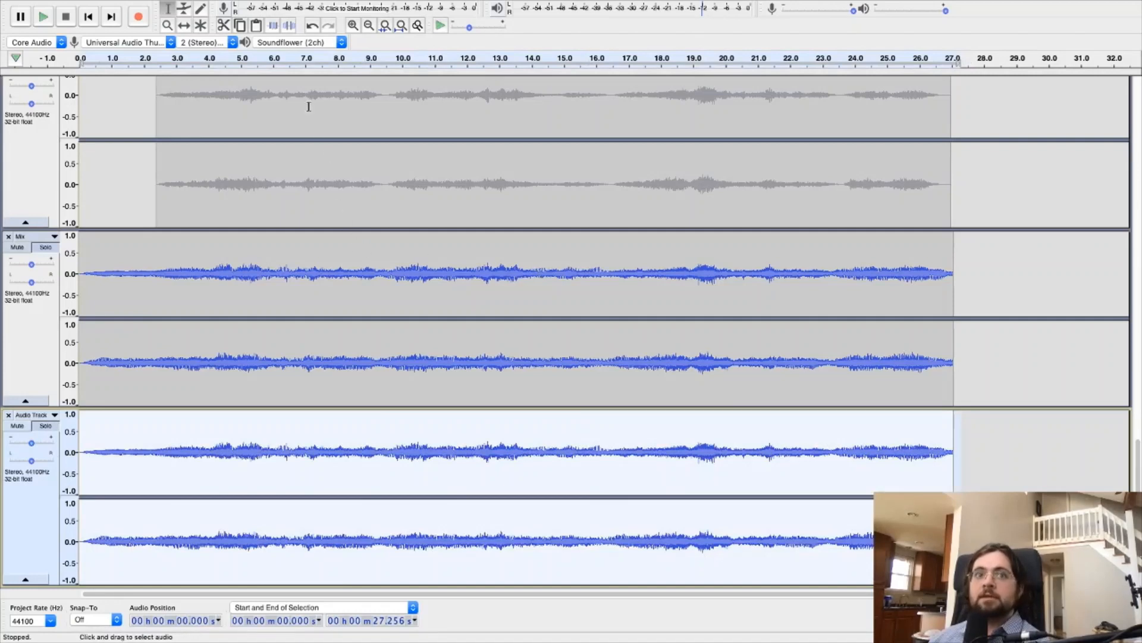
left_click(293, 6)
mouse_move(338, 8)
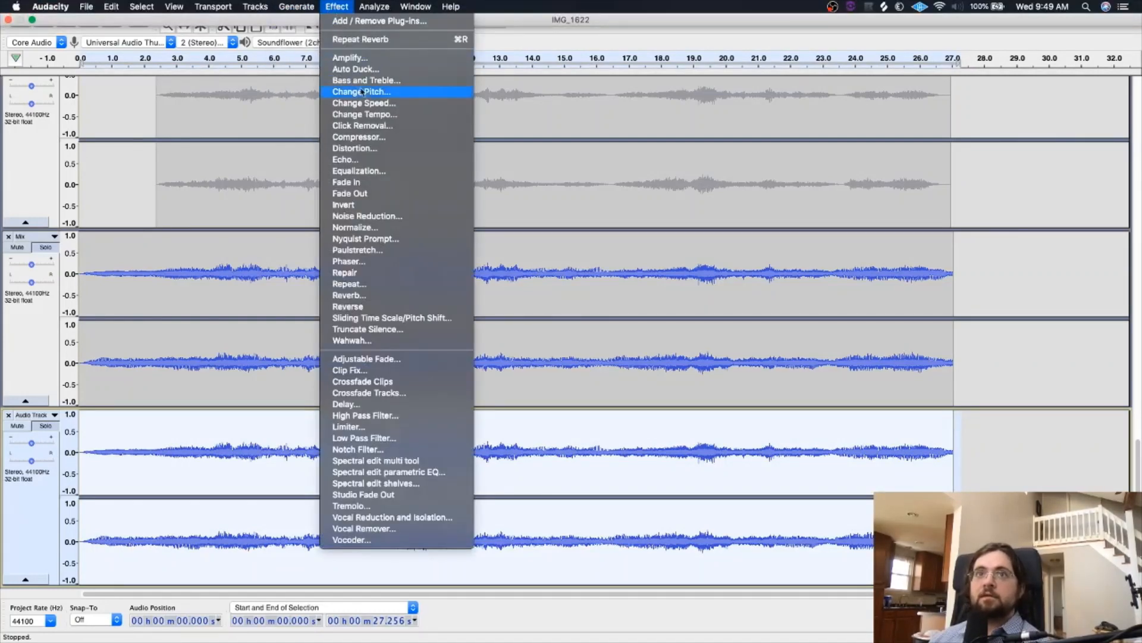
left_click(366, 136)
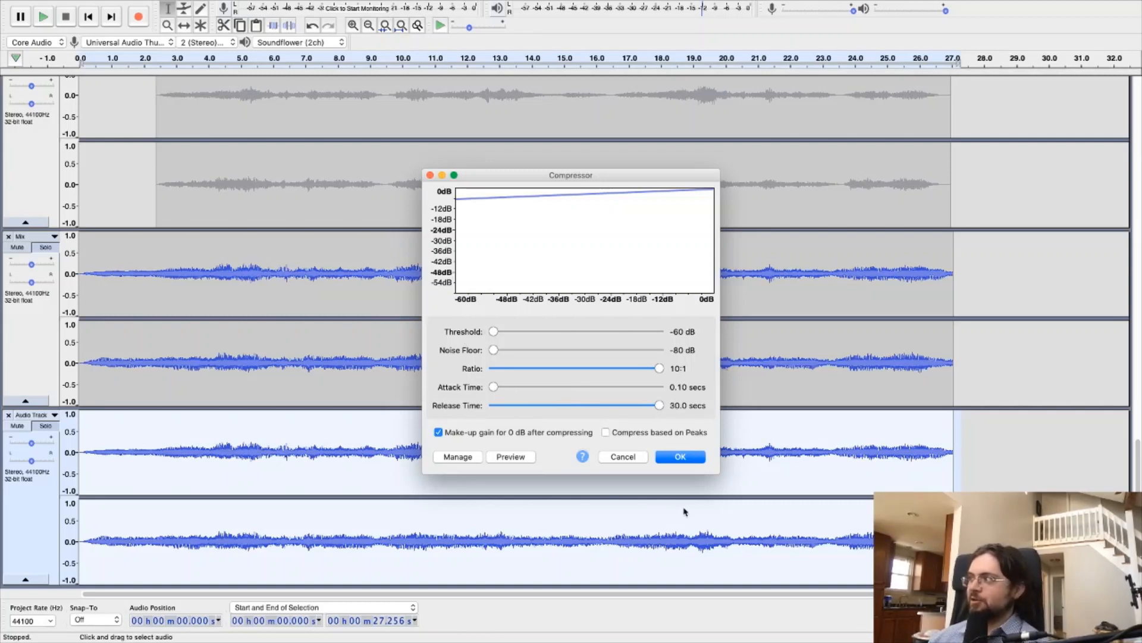
left_click(690, 457)
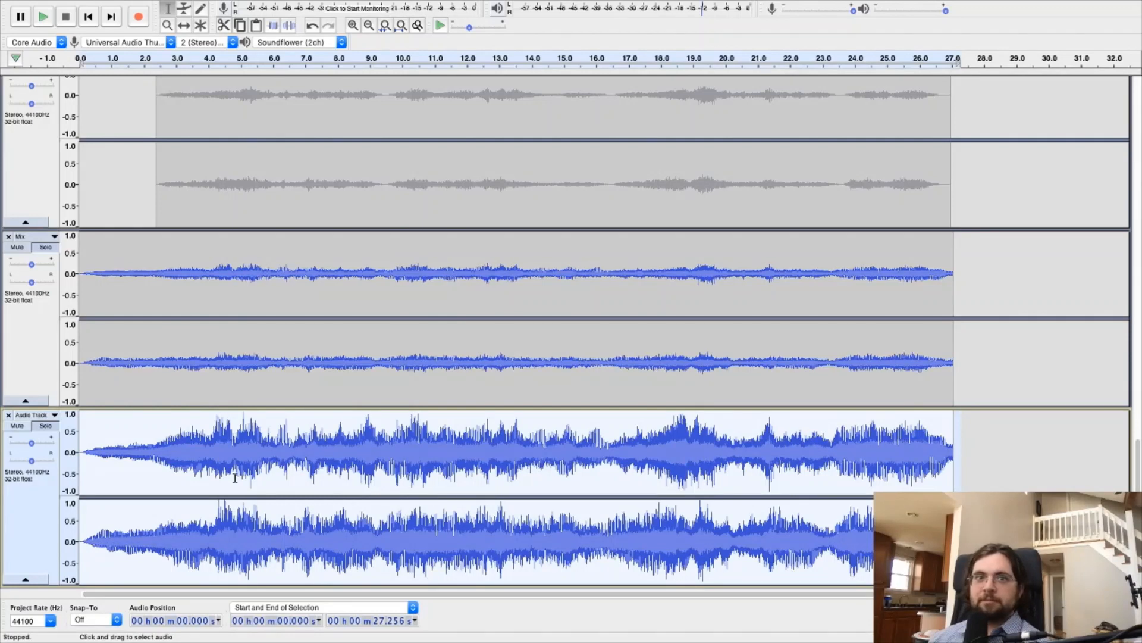
- Lower the compressed track's gain to minimum and raise it to just below centre while playing both soloed tracks
left_click_drag(28, 446, 10, 443)
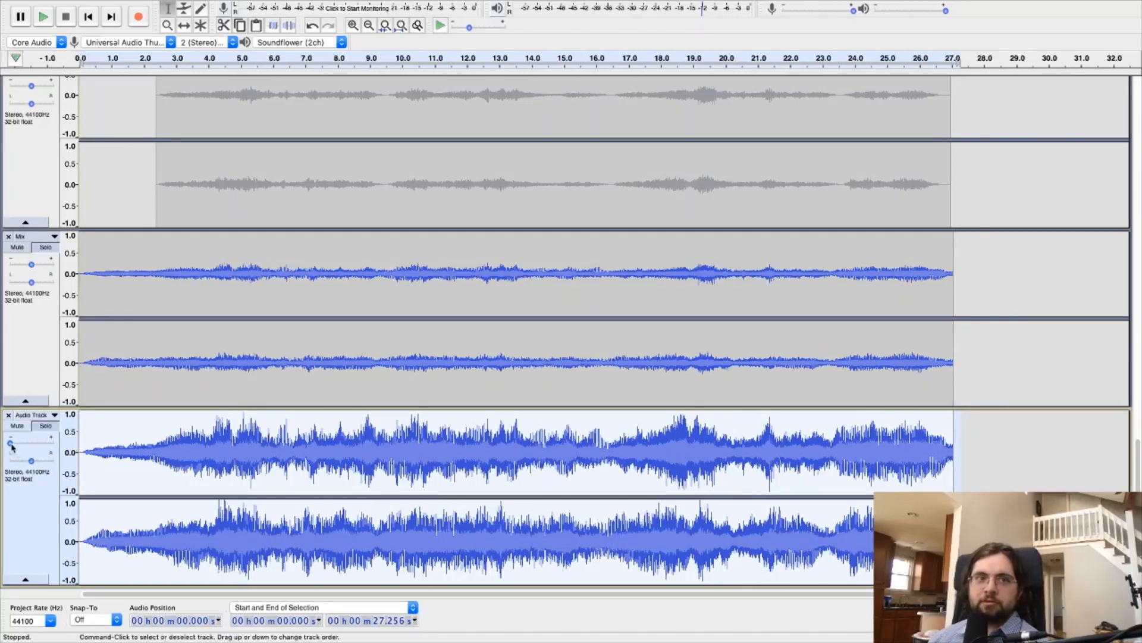
key("space")
mouse_move(17, 446)
mouse_move(16, 446)
left_mouse_down()
mouse_move(53, 450)
mouse_move(32, 446)
left_mouse_up()
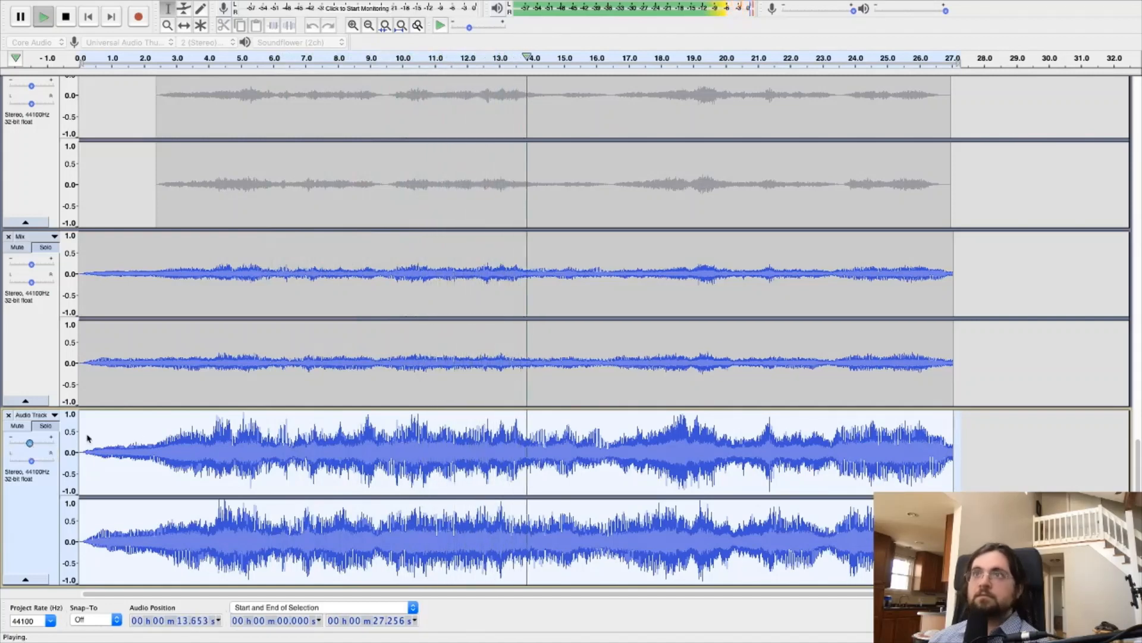
key("space")
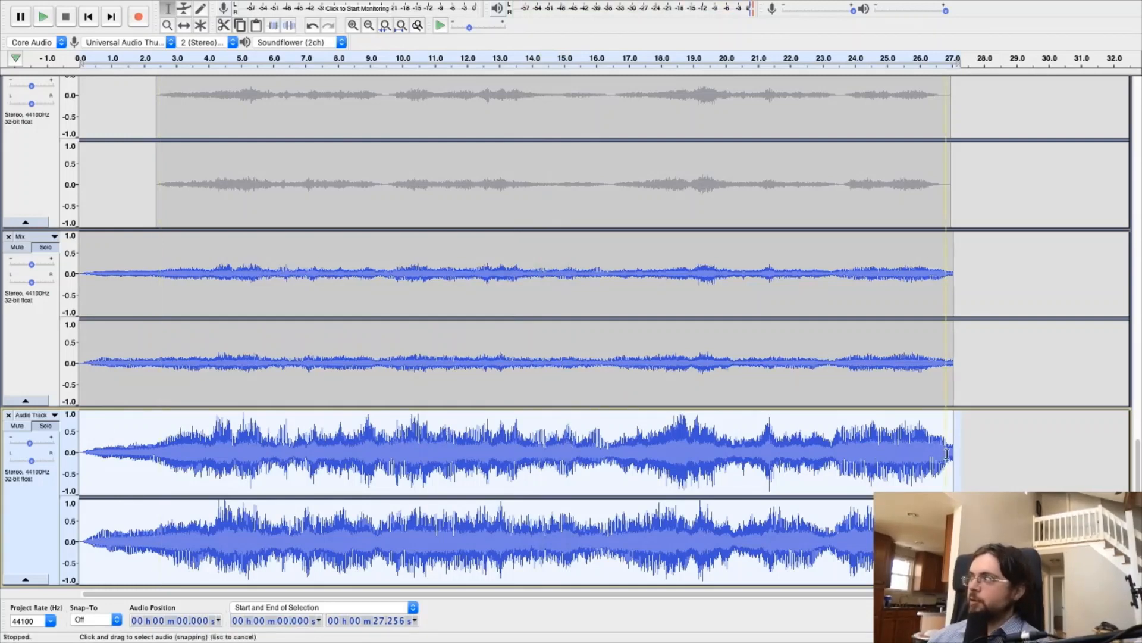
- Select the full length of the combined Mix and its compressed copy and mix and render them to a new track
left_click(1006, 457)
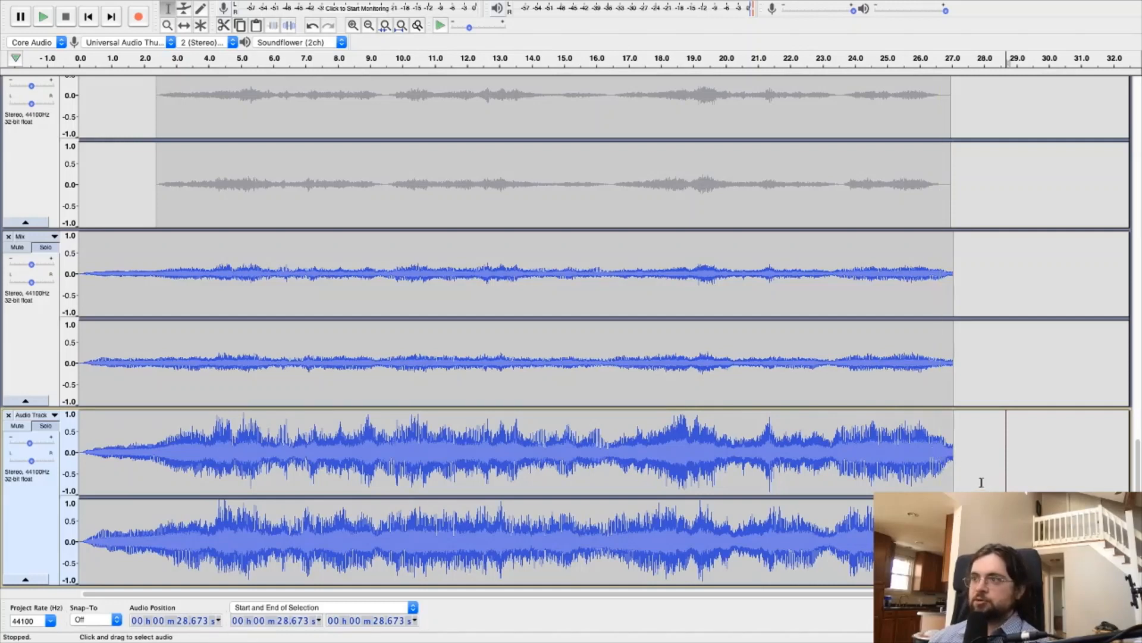
left_click_drag(992, 452, 43, 332)
mouse_move(106, 5)
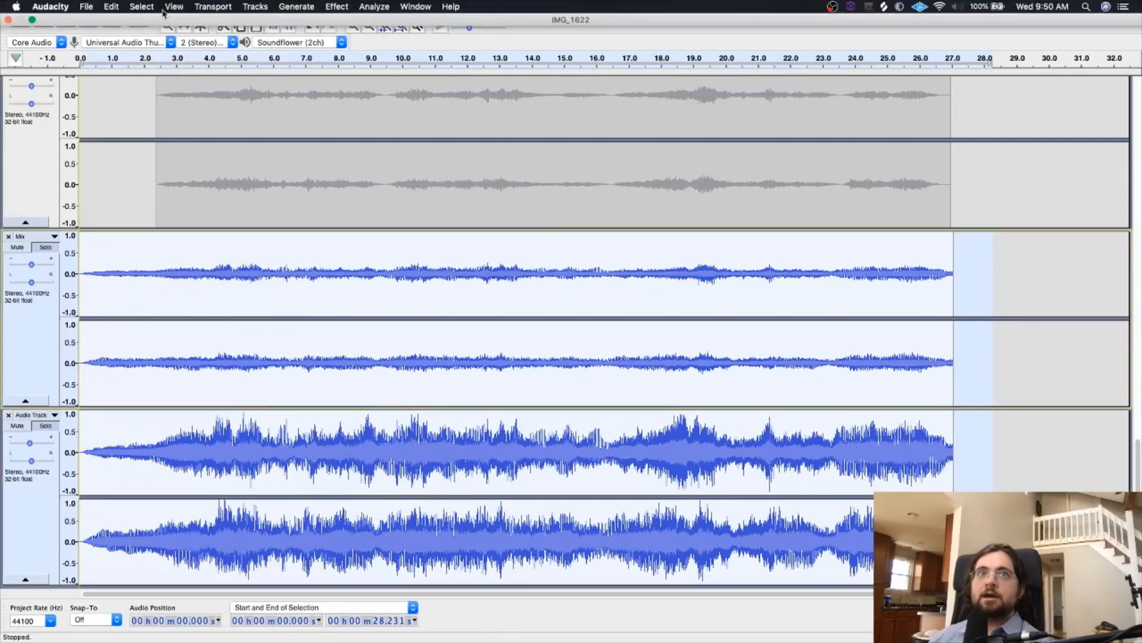
left_click(203, 7)
mouse_move(156, 6)
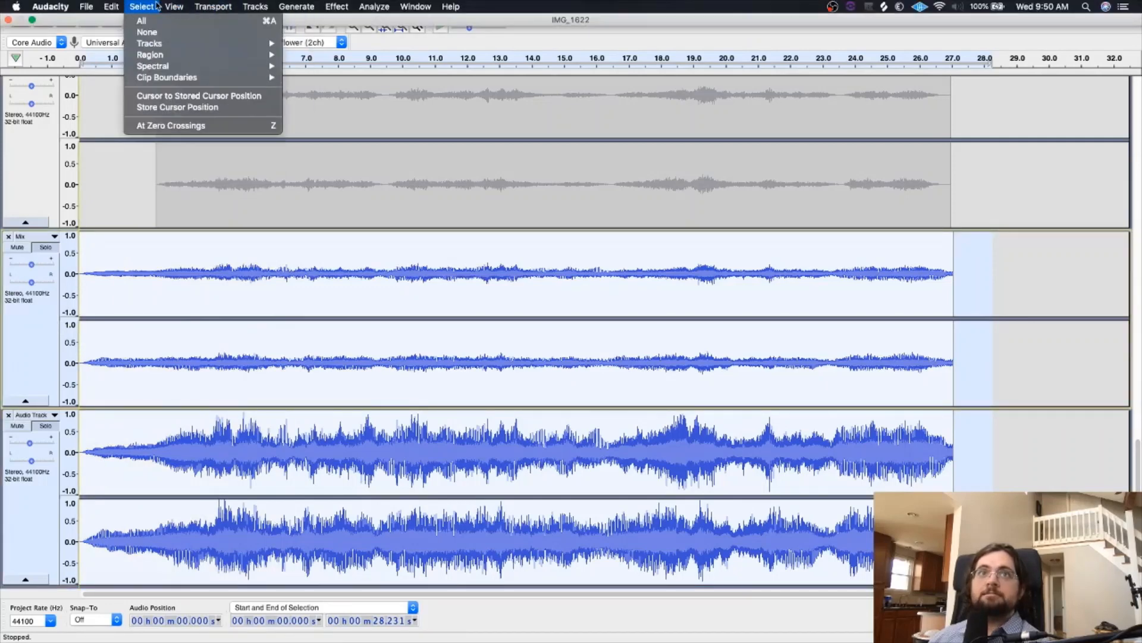
mouse_move(254, 5)
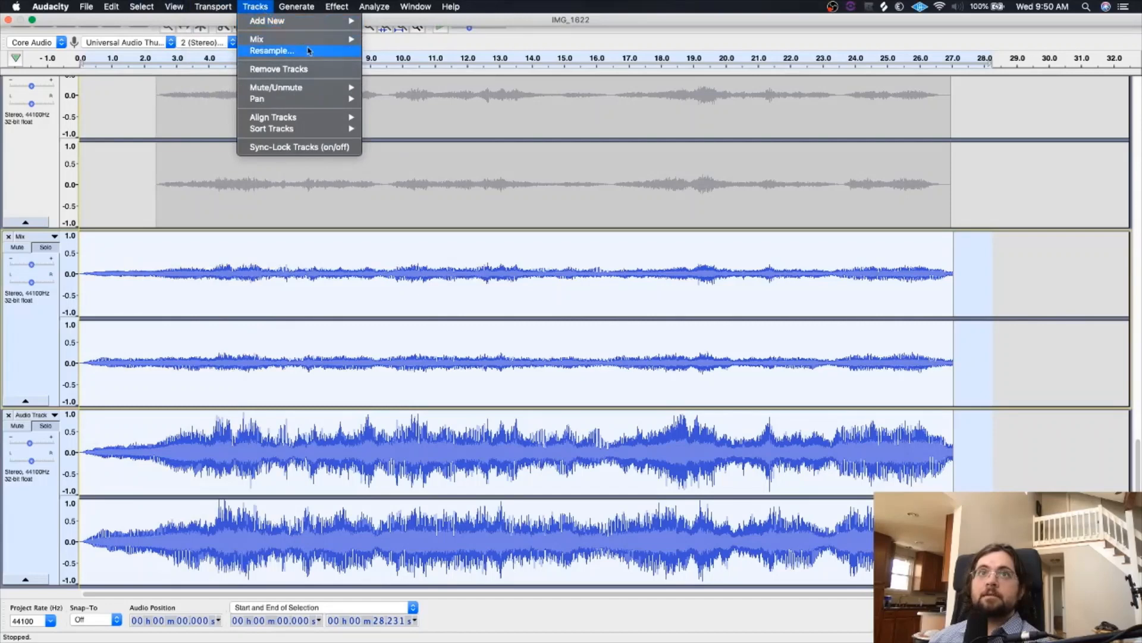
mouse_move(324, 39)
left_click(409, 63)
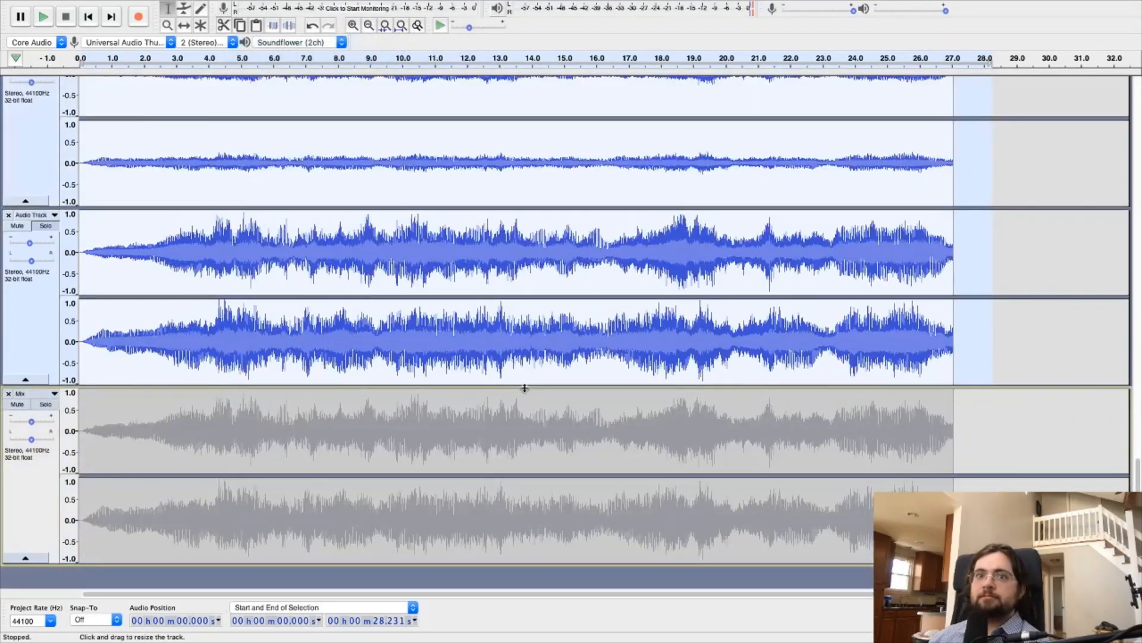
- Solo the newly rendered Mix track and normalize its full length to -0.1 dB, removing DC offset and treating the stereo channels independently
left_click(45, 404)
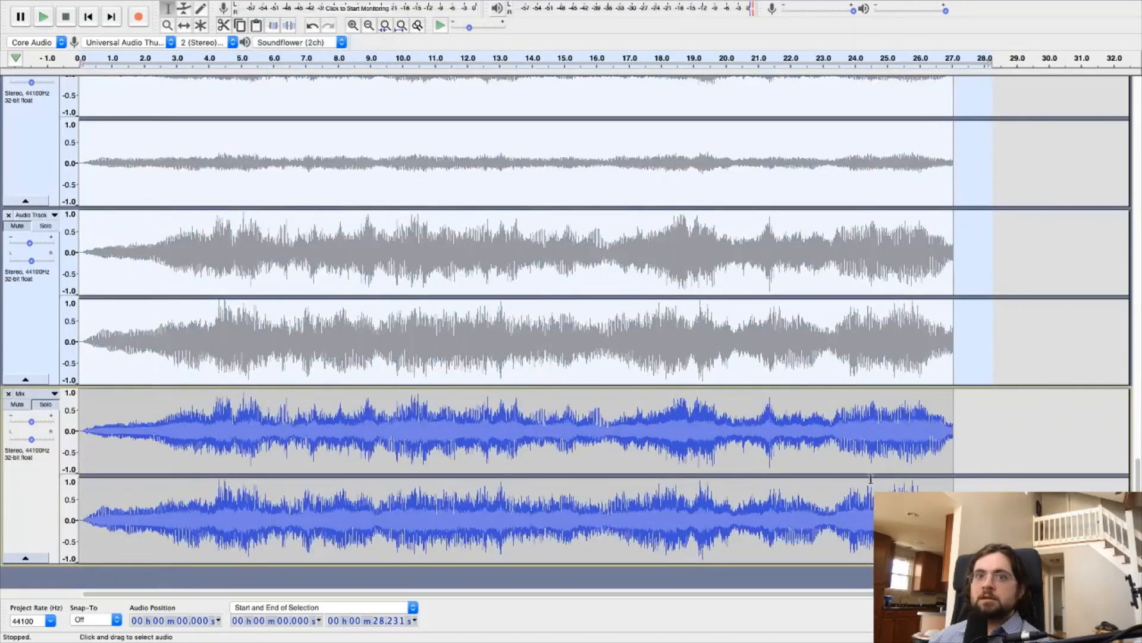
left_click_drag(953, 426, 42, 434)
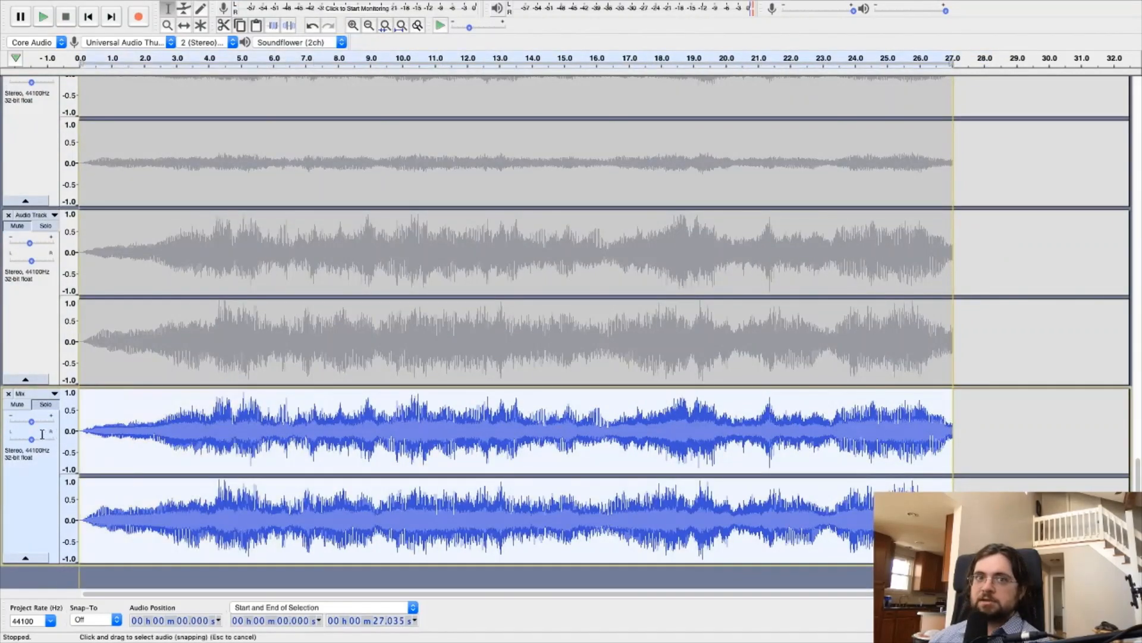
left_click(244, 5)
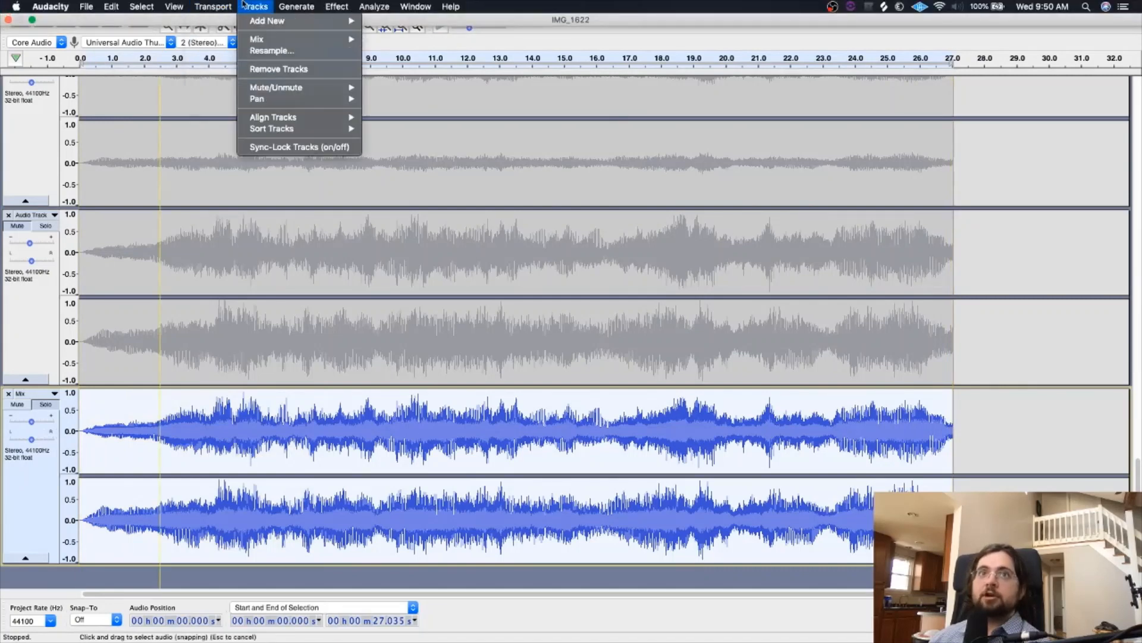
mouse_move(344, 5)
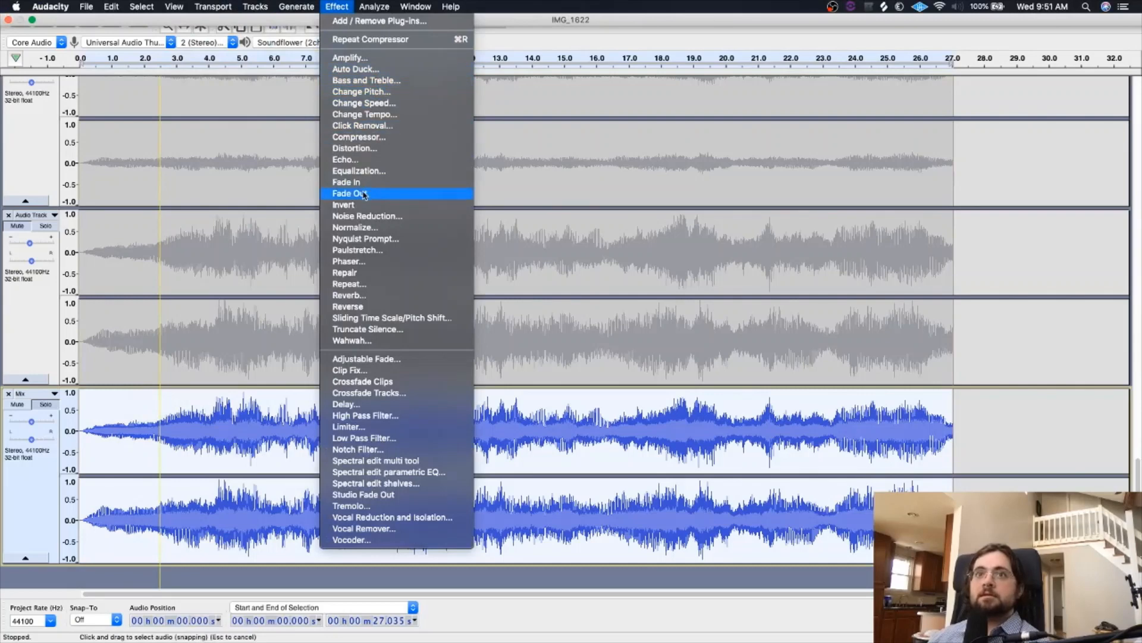
left_click(362, 228)
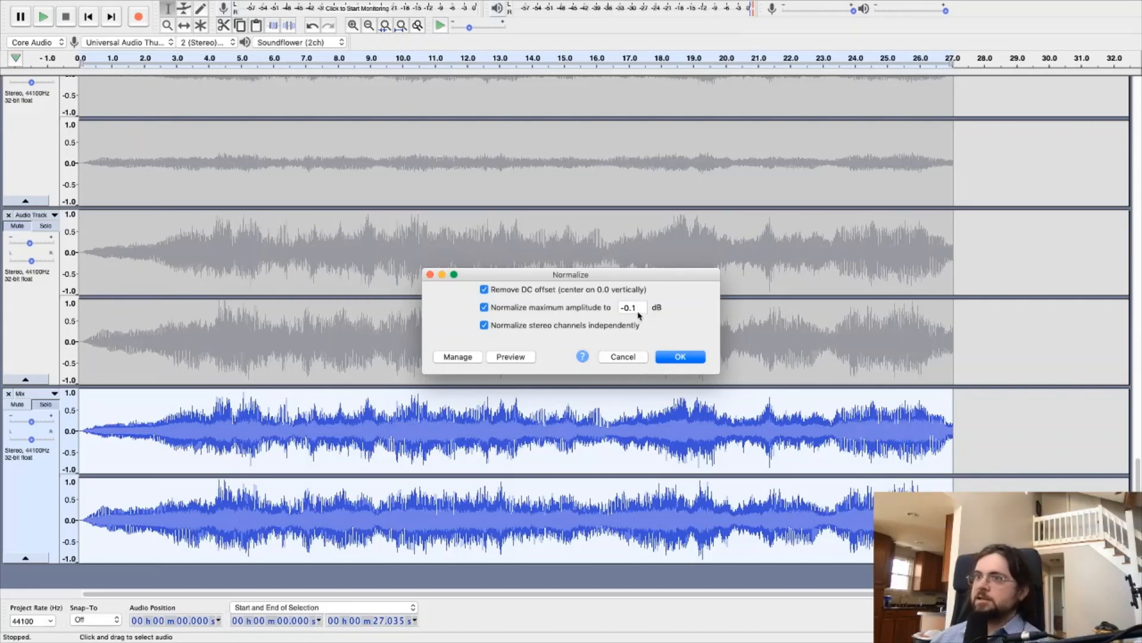
left_click(697, 359)
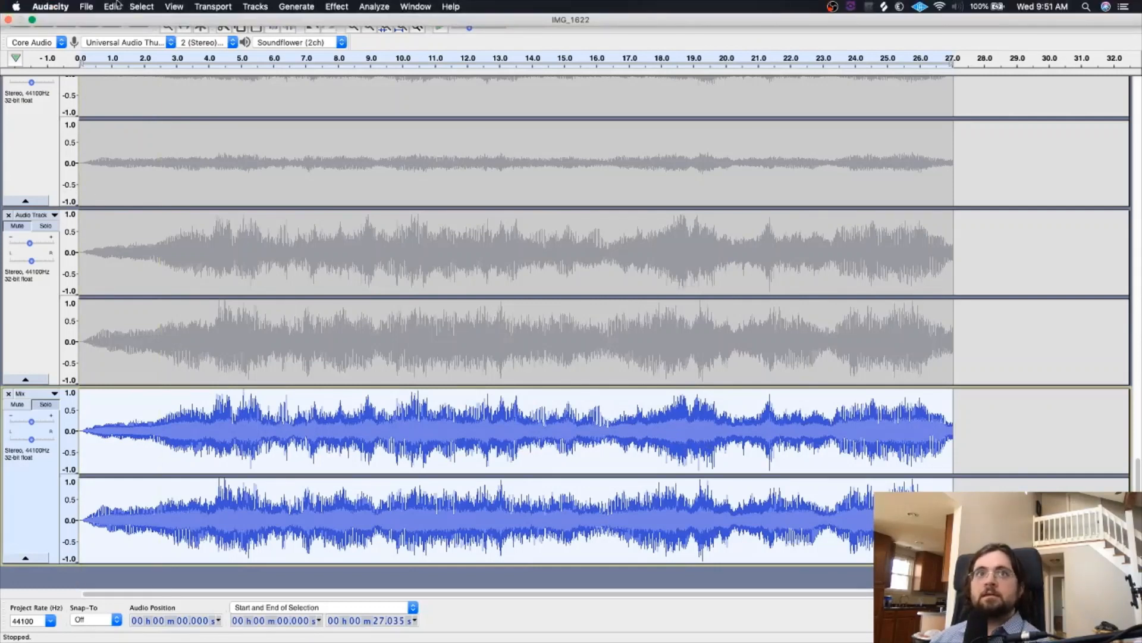
- Export the soloed mix as a 16-bit PCM WAV named Virtual Choir Mix in the Edited Audio folder, leaving the metadata tags unchanged
left_click(90, 7)
mouse_move(118, 98)
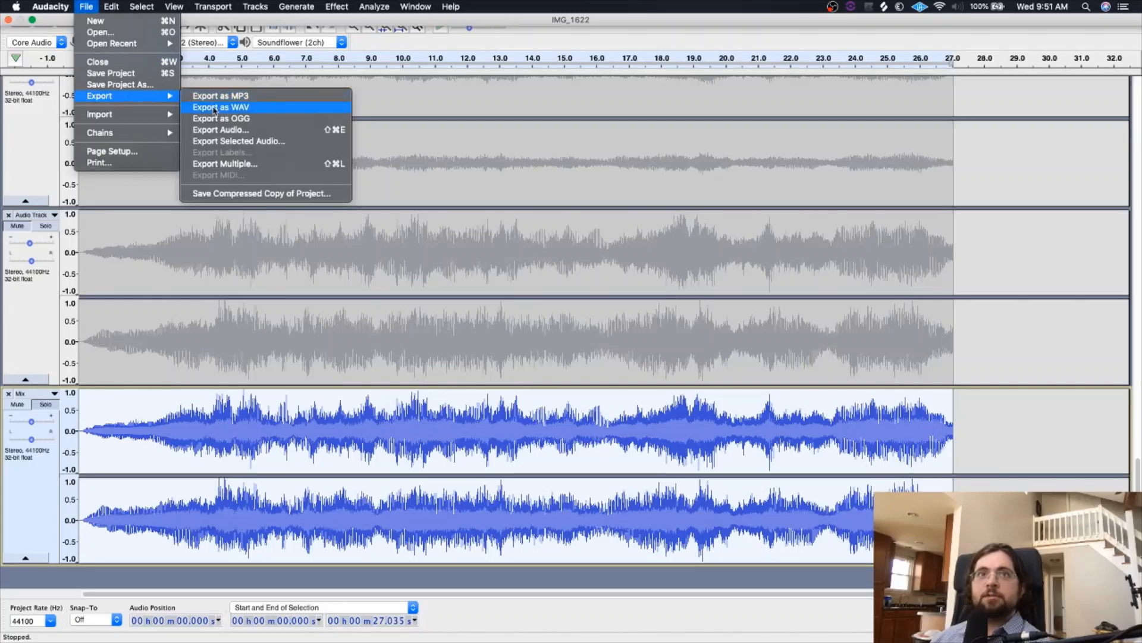
left_click(214, 108)
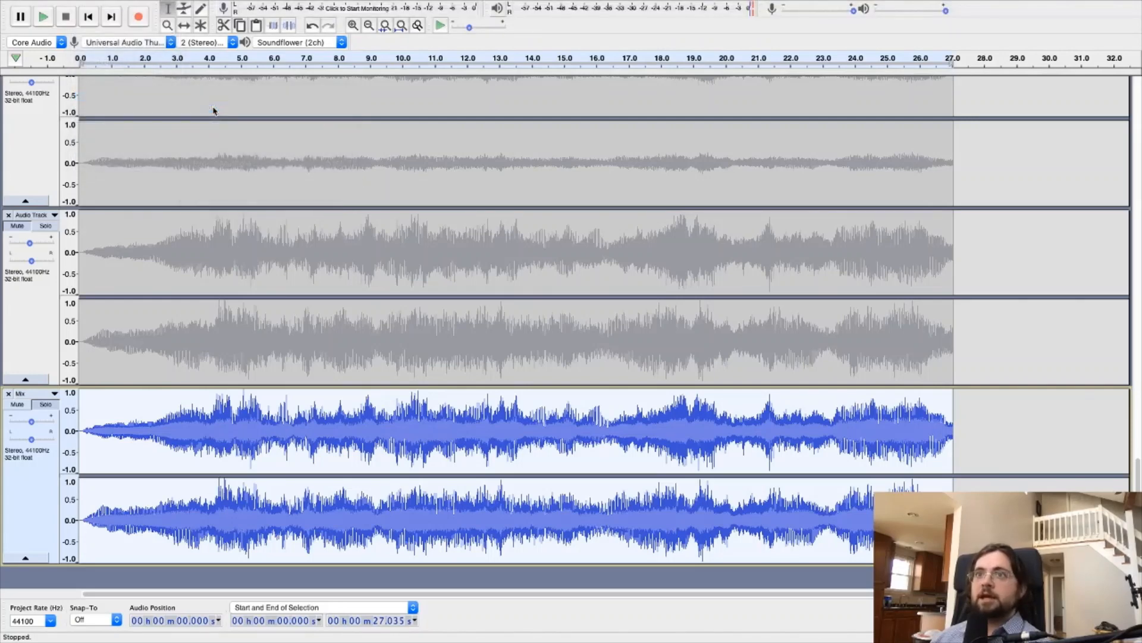
type("Virtual Choir Mix")
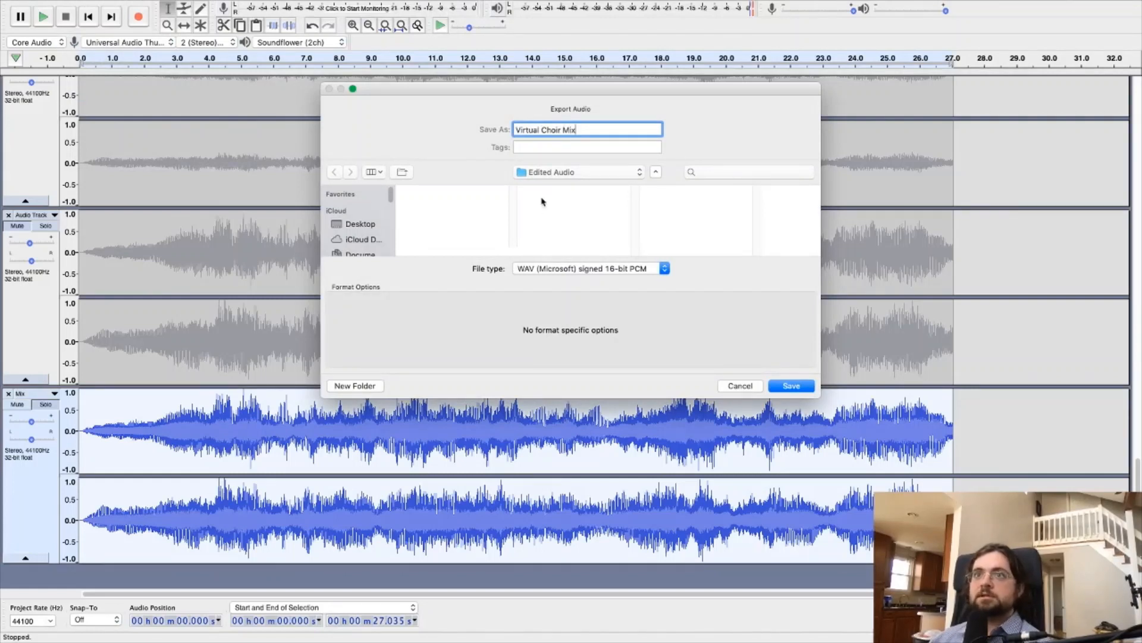
scroll(366, 240, "down", 3)
left_click(576, 174)
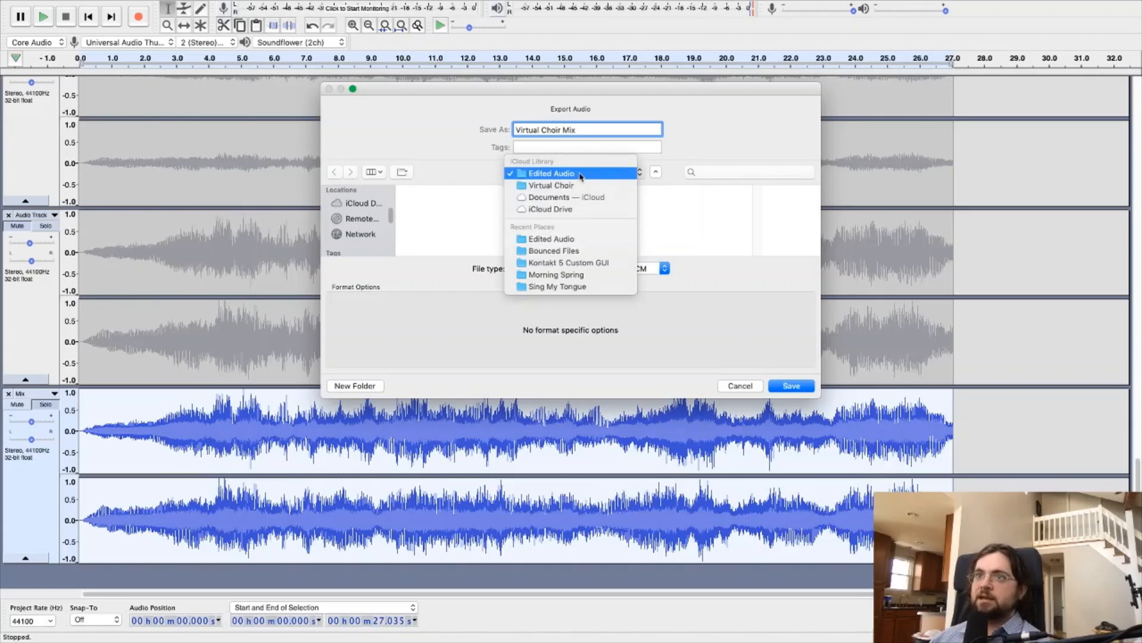
left_click(580, 174)
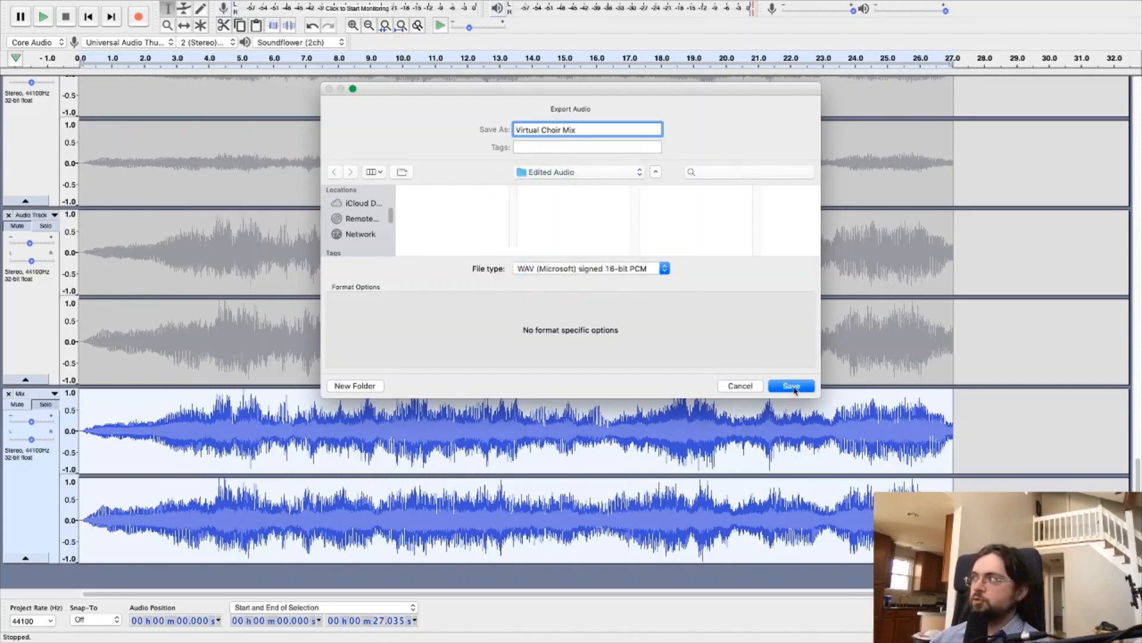
left_click(793, 386)
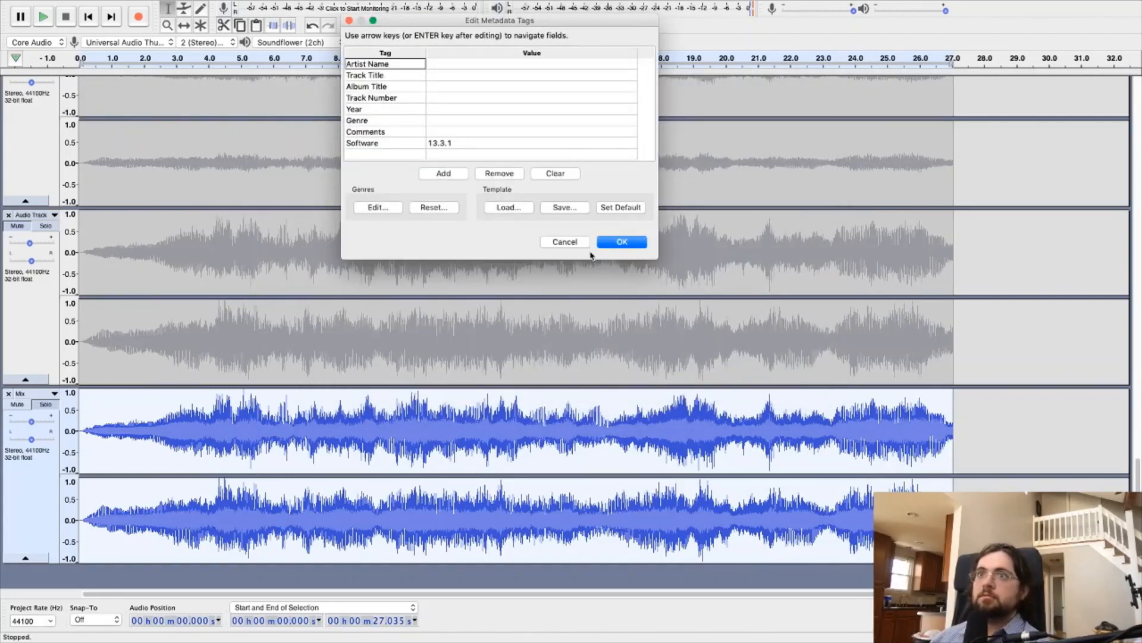
left_click(635, 242)
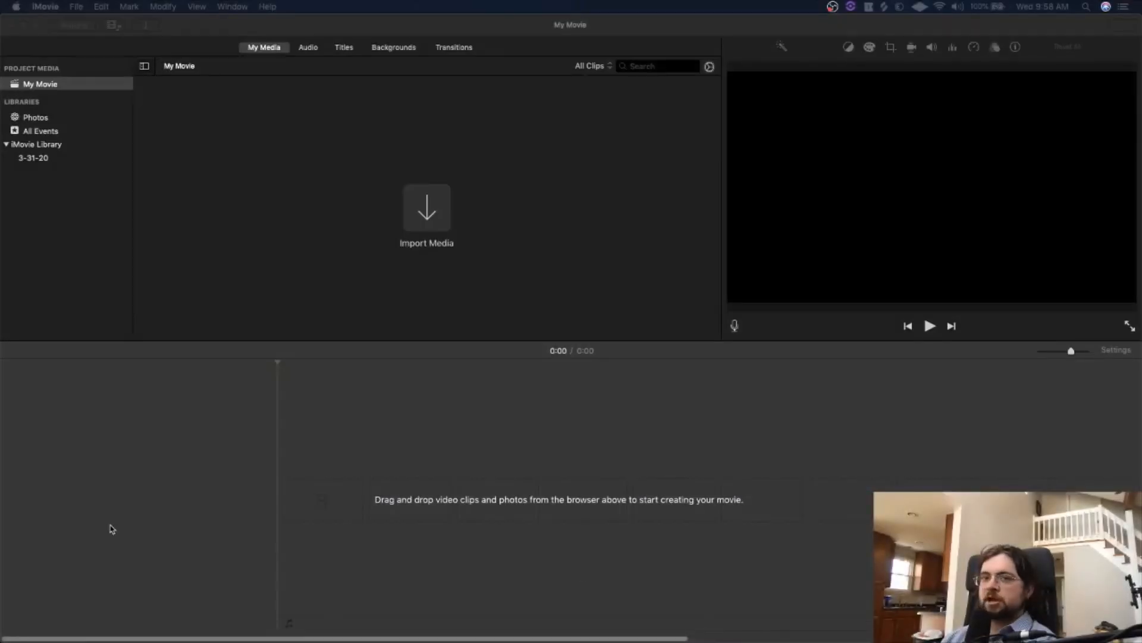
- Switch to Finder and import all the clips in the Original Video folder, IMG_1622.MOV to IMG_1634.MOV, into iMovie's My Movie media
left_click(62, 620)
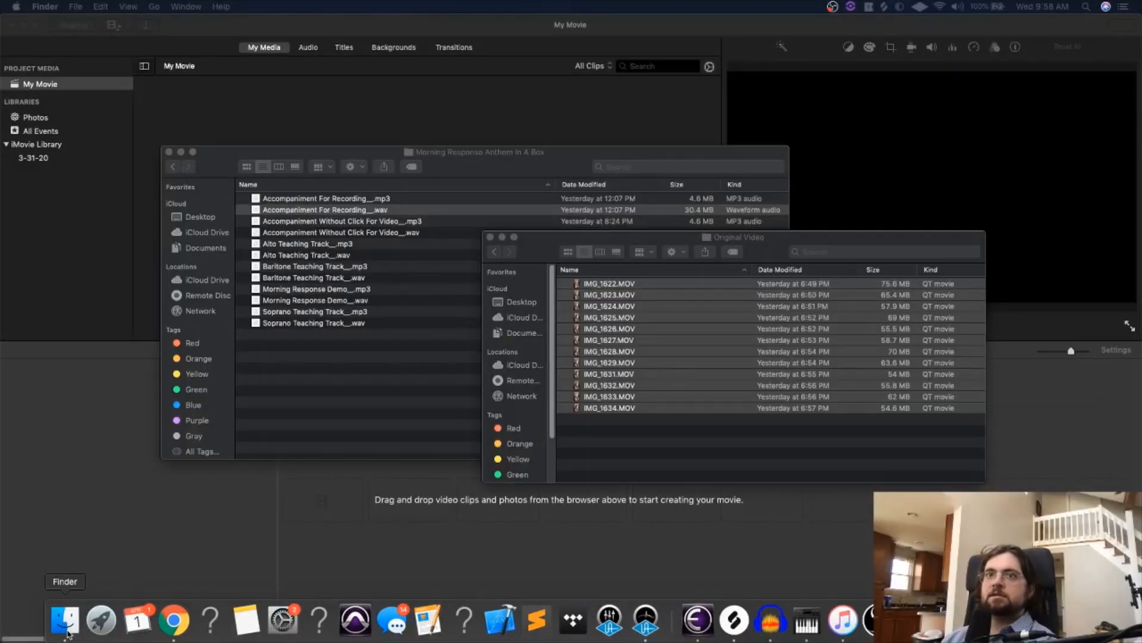
left_click_drag(297, 155, 478, 494)
left_click(521, 123)
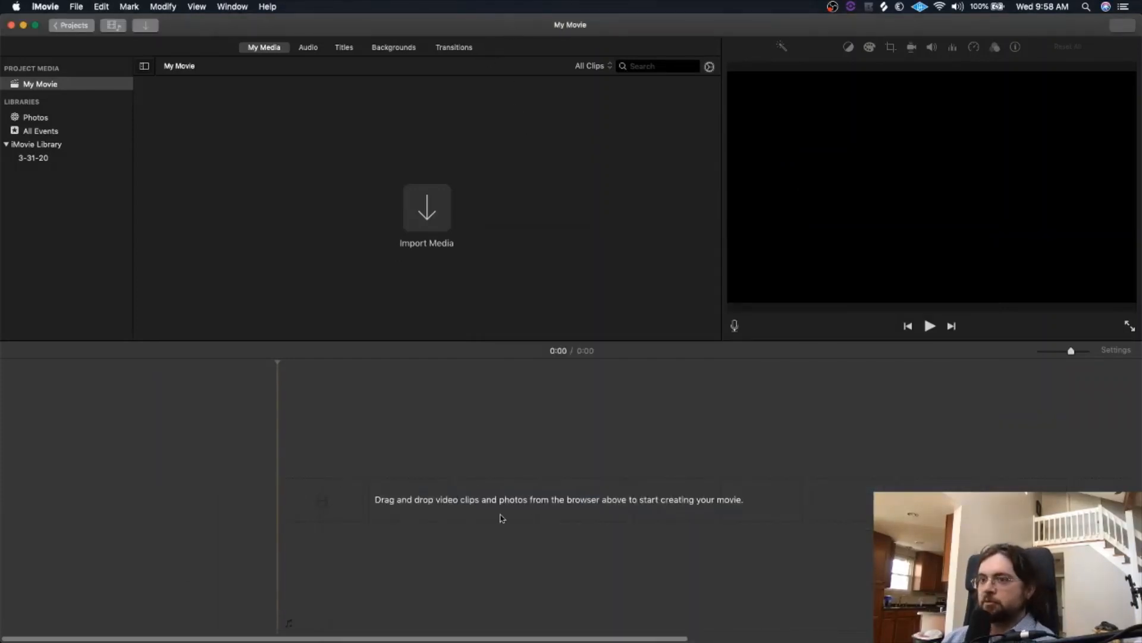
mouse_move(210, 641)
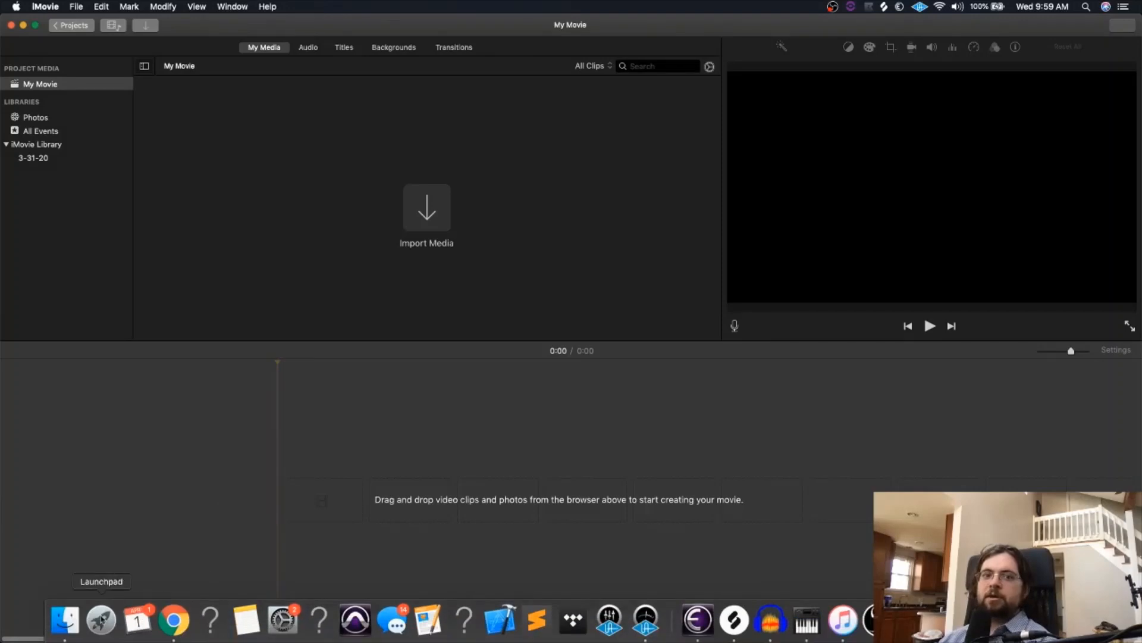
left_click(77, 613)
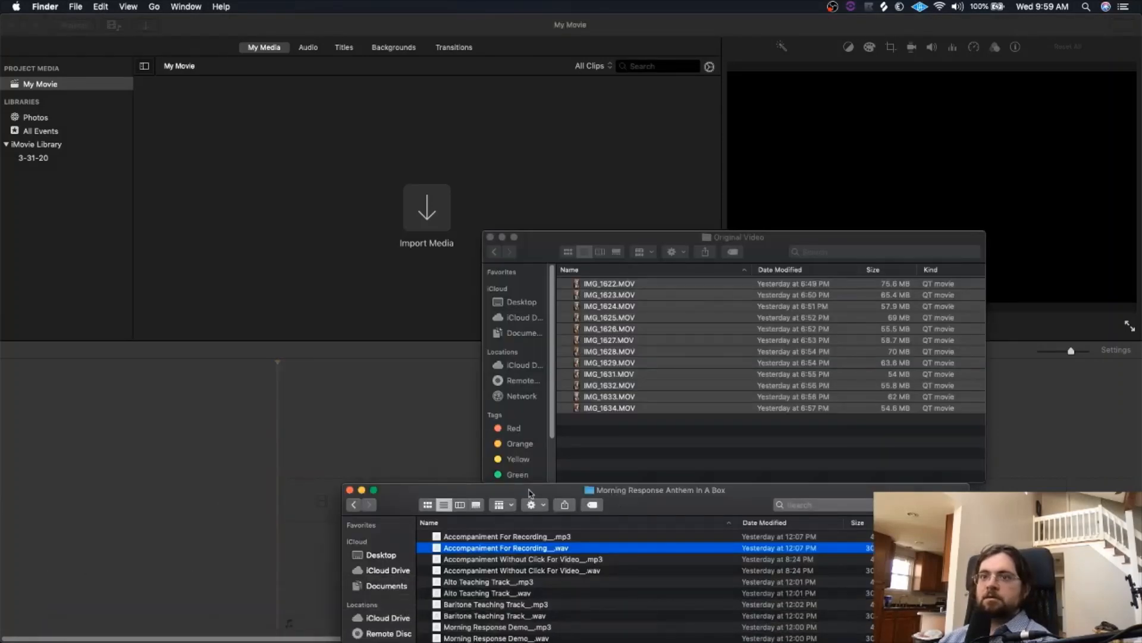
left_click(625, 392)
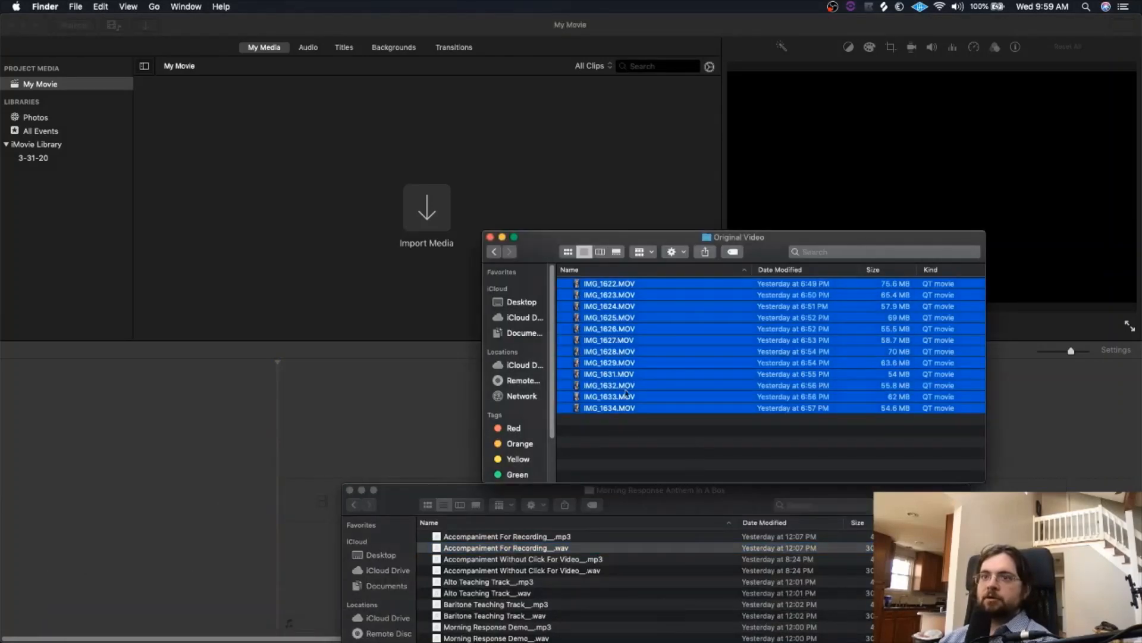
left_click(362, 490)
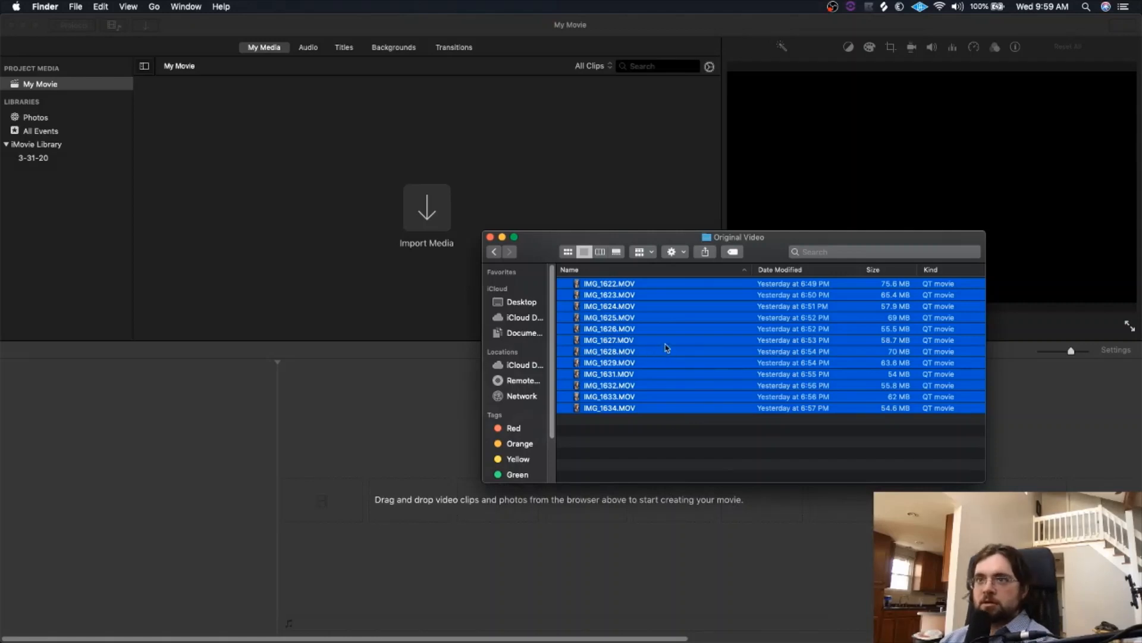
left_click_drag(673, 341, 323, 204)
left_click(324, 204)
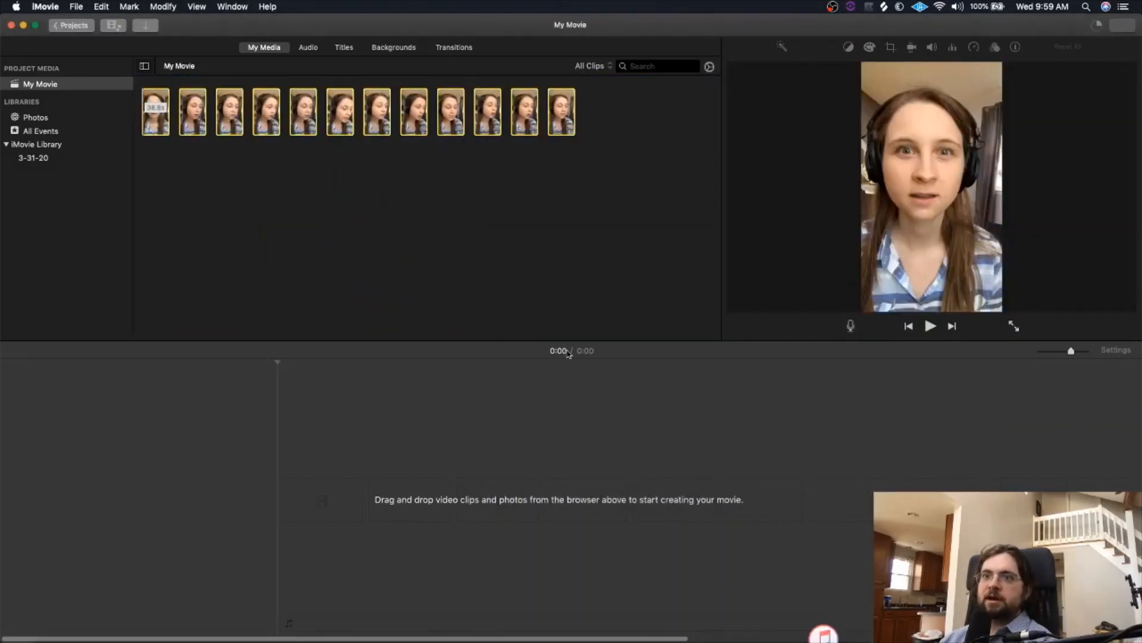
- Import Virtual Choir Mix.wav from Finder's Edited Audio folder into iMovie's My Movie media
left_click(61, 619)
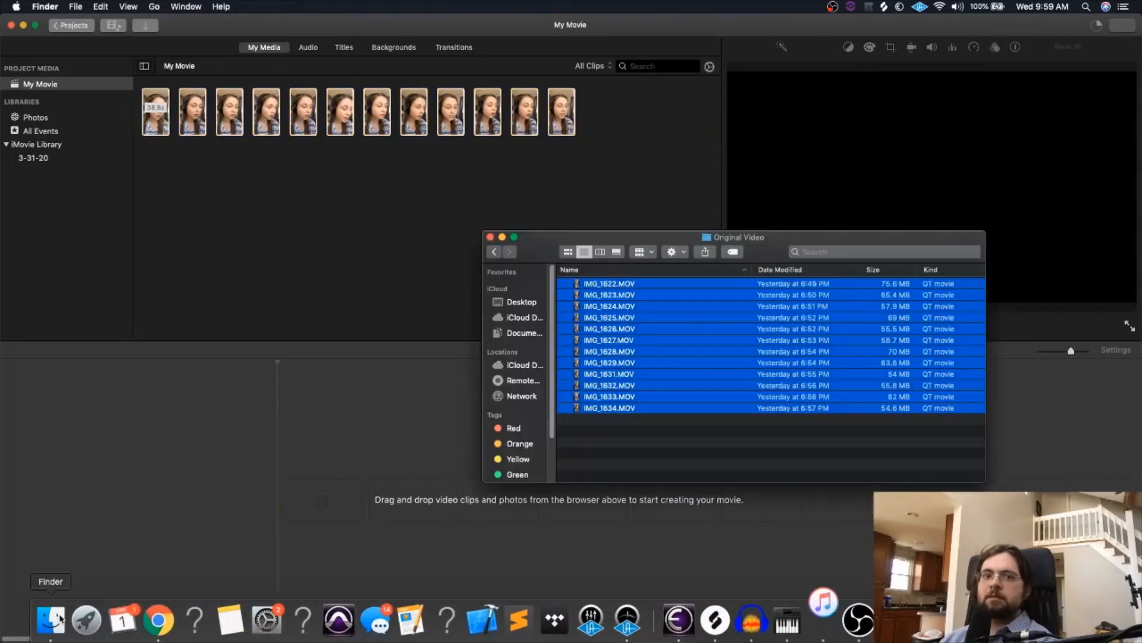
left_click(495, 252)
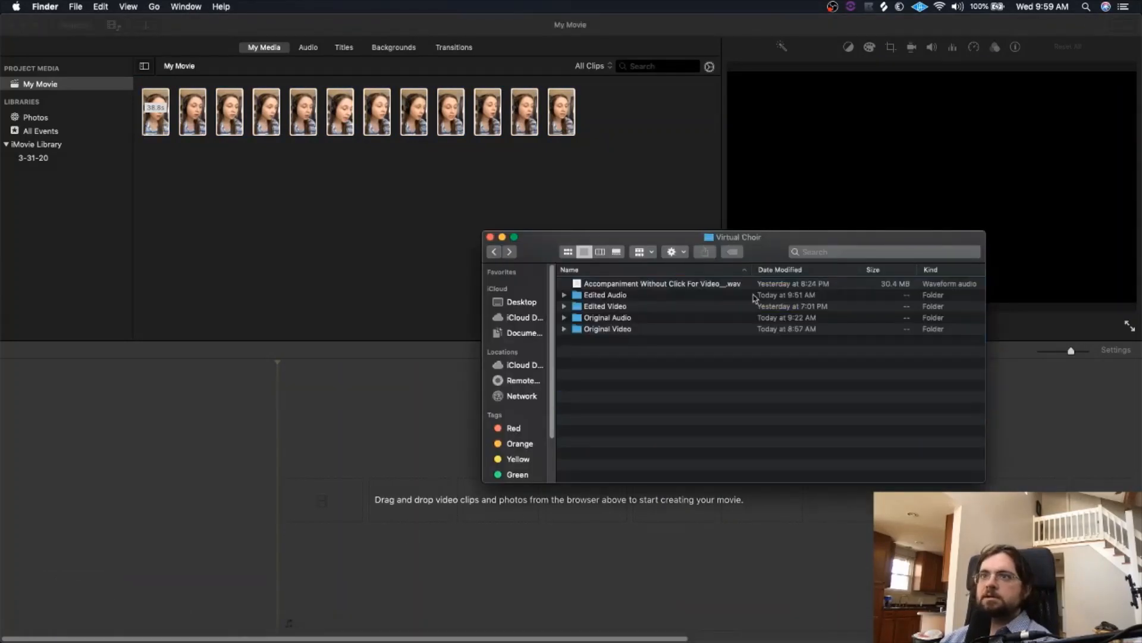
double_click(637, 296)
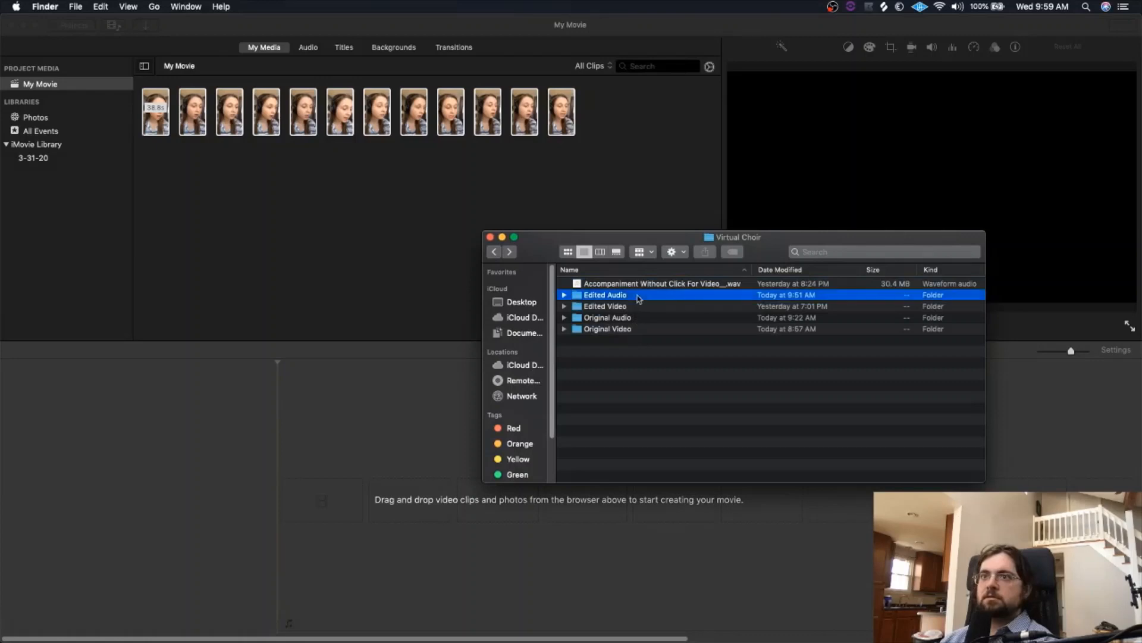
left_click(656, 286)
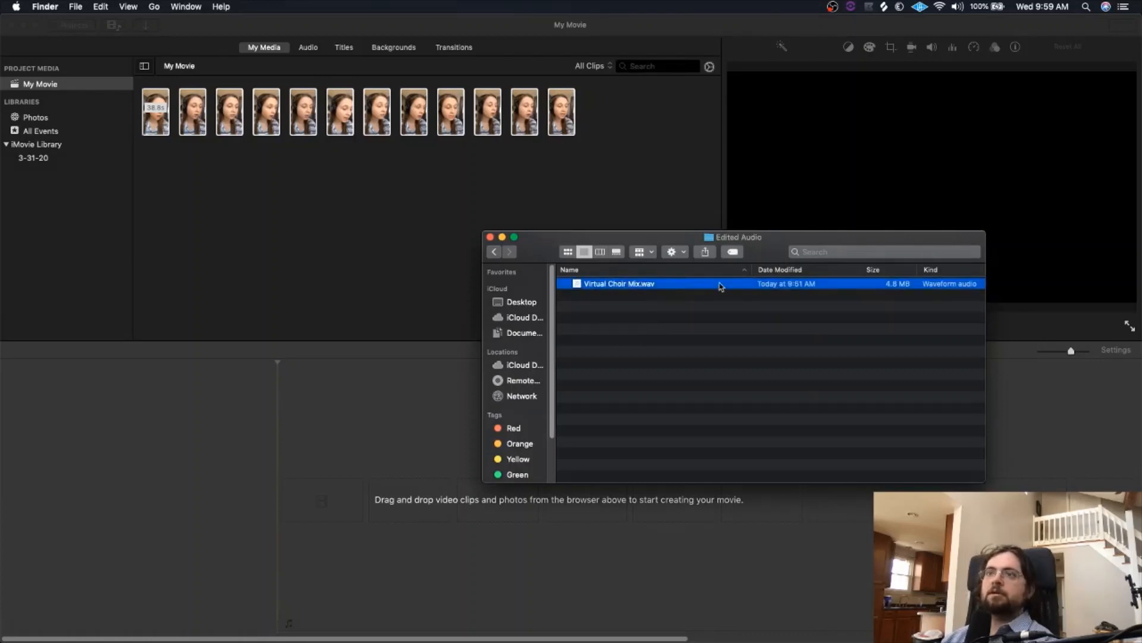
left_click_drag(720, 286, 368, 280)
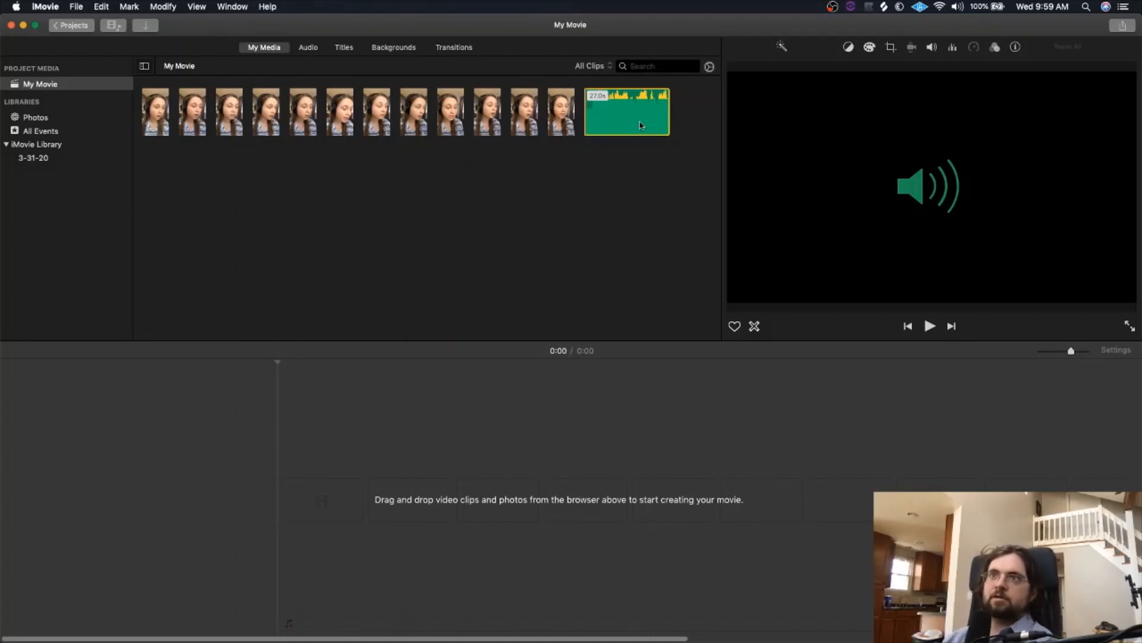
- Place Virtual Choir Mix as background audio at the start of the timeline and add the first video clip, IMG_1622, above it
left_click_drag(639, 125, 21, 570)
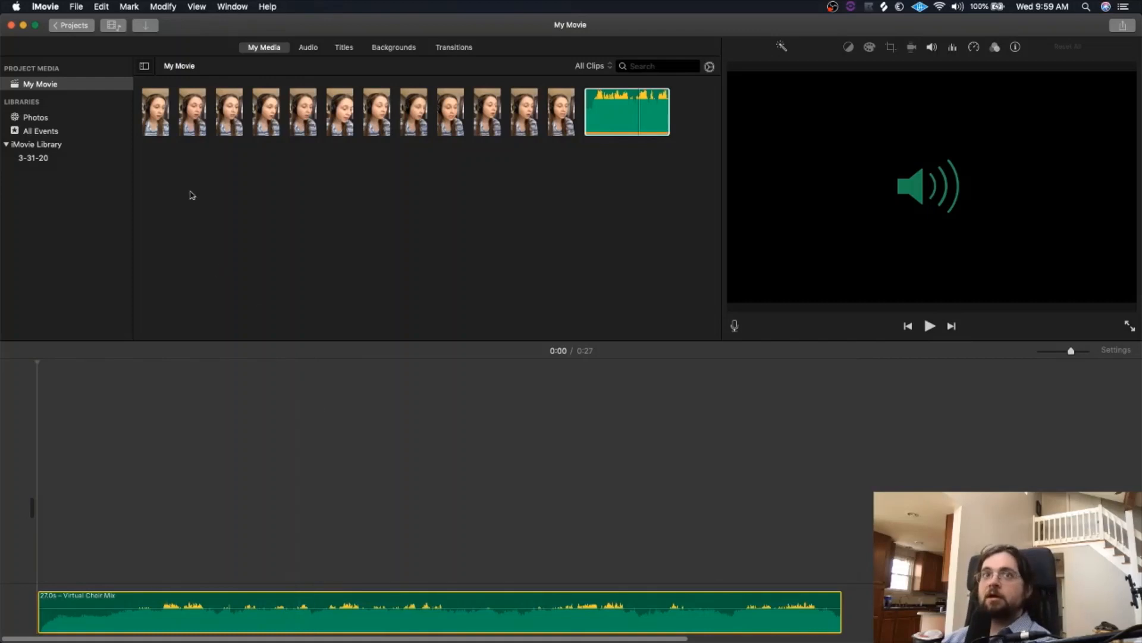
left_click(162, 130)
left_click_drag(163, 131, 152, 483)
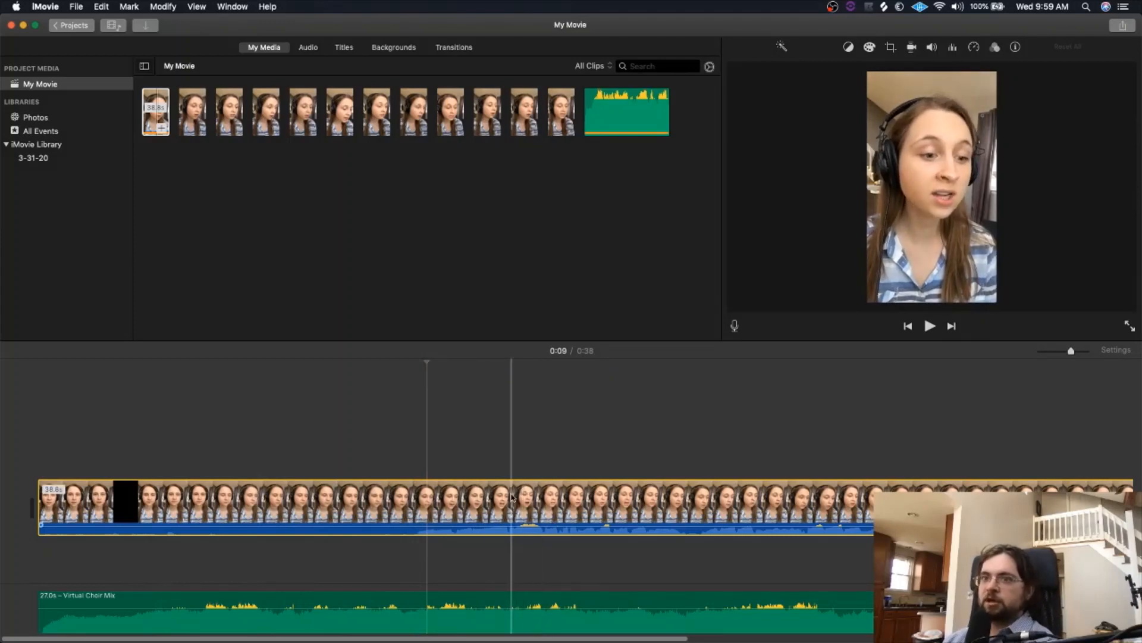
- Detach the audio from the IMG_1622 clip in the timeline and delete the detached audio
right_click(490, 498)
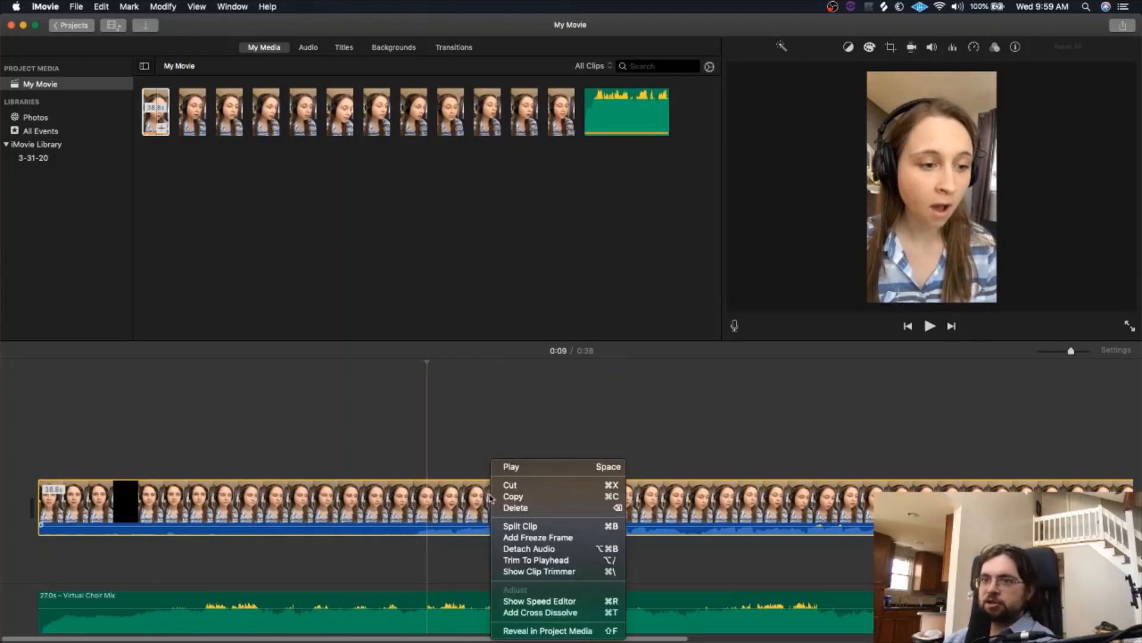
left_click(548, 548)
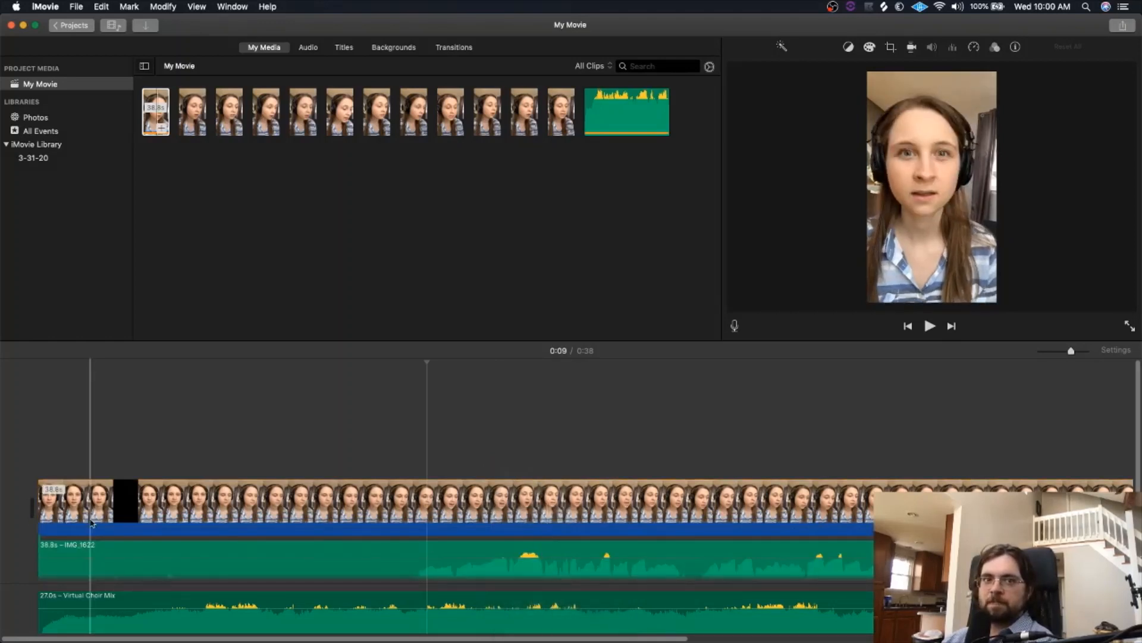
left_click(133, 555)
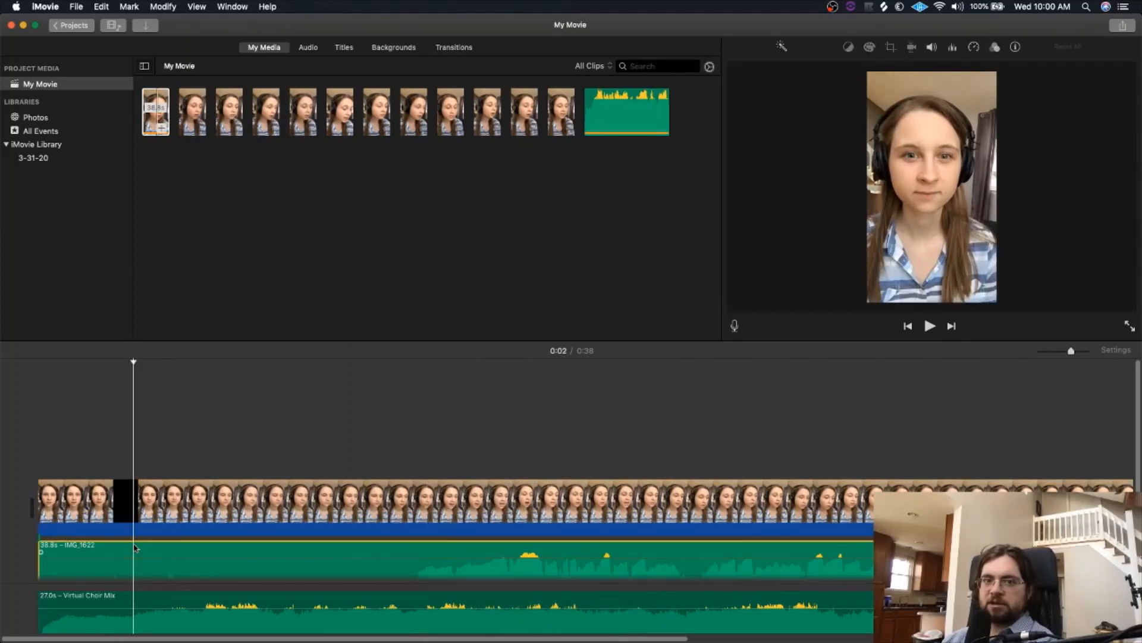
key("Delete")
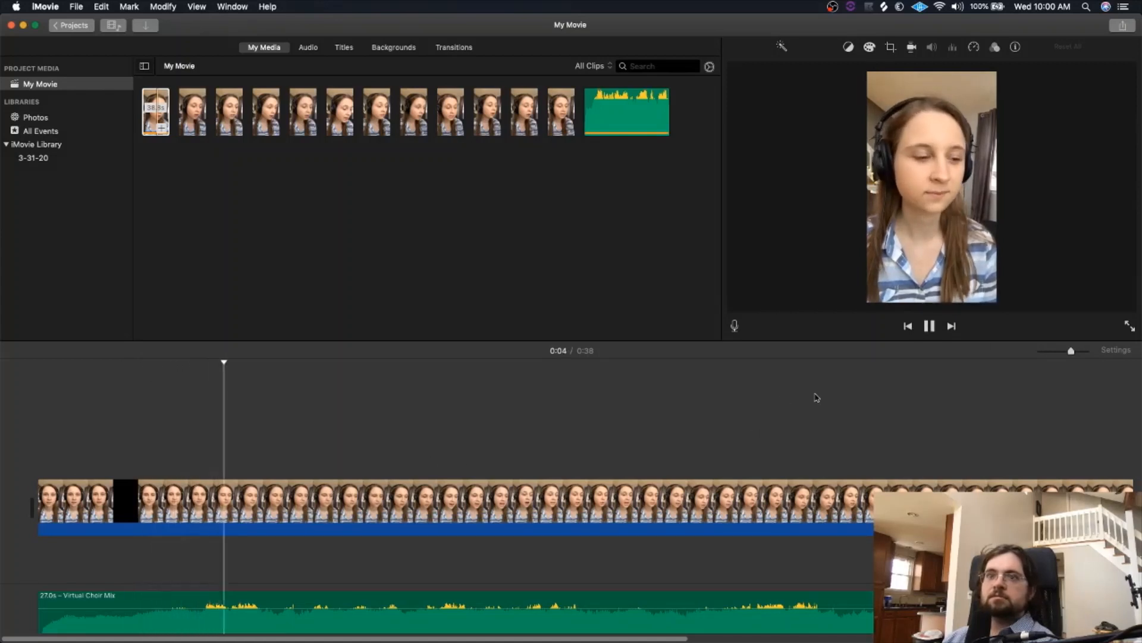
- Trim the start of the IMG_1622 clip to a length of about 31.6 s to sync the singing with Virtual Choir Mix
left_click(932, 326)
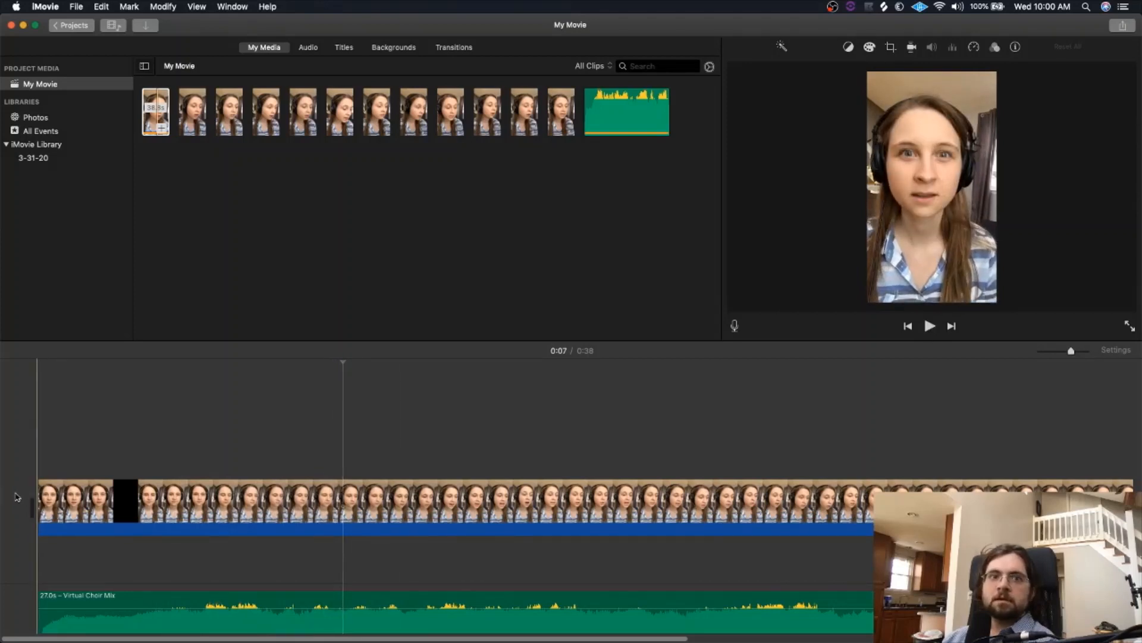
left_click_drag(36, 503, 391, 514)
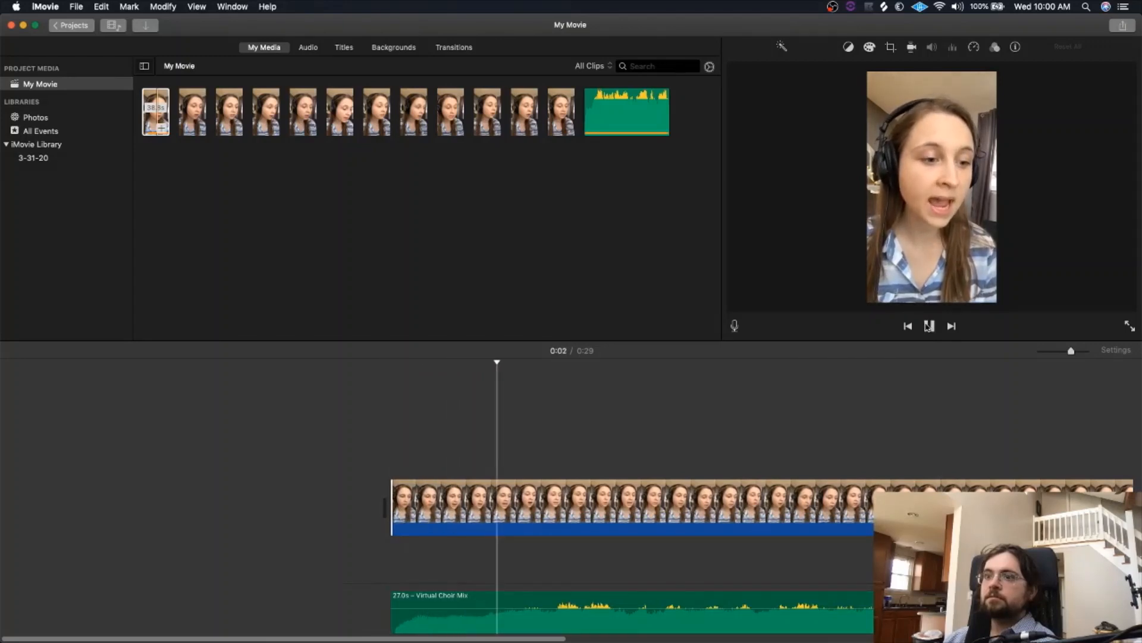
left_click(930, 326)
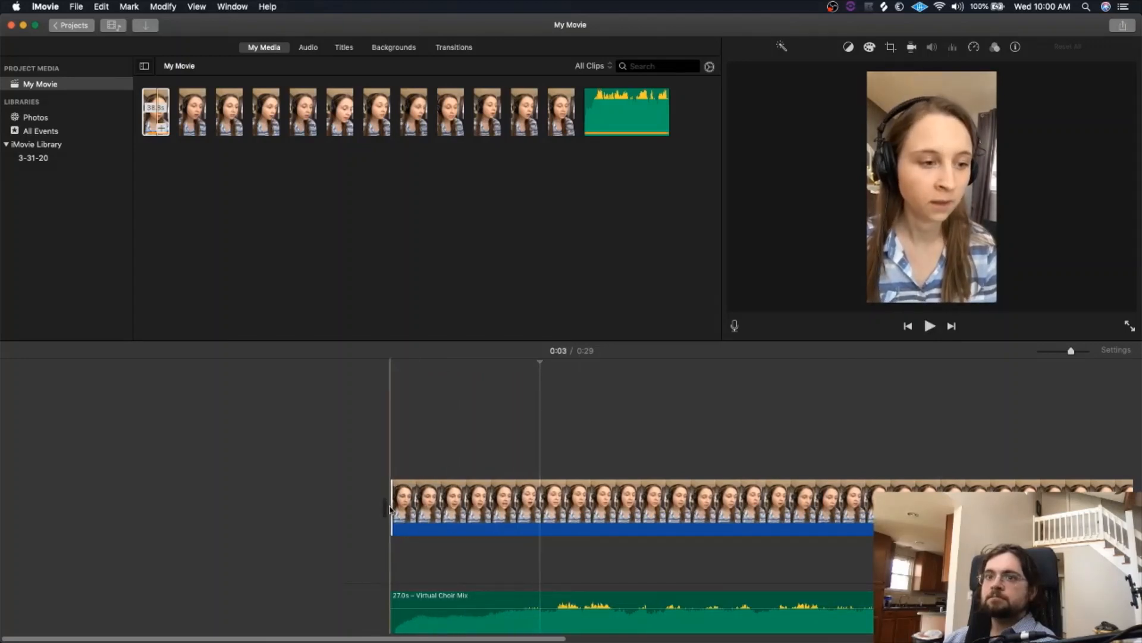
left_click_drag(386, 507, 354, 508)
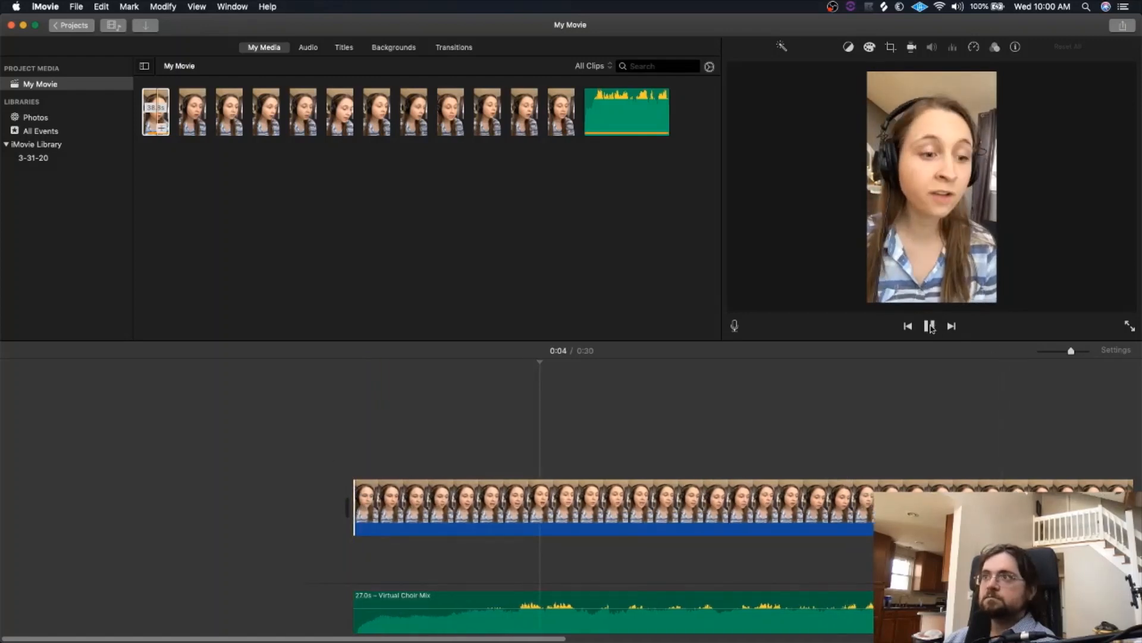
left_click(930, 326)
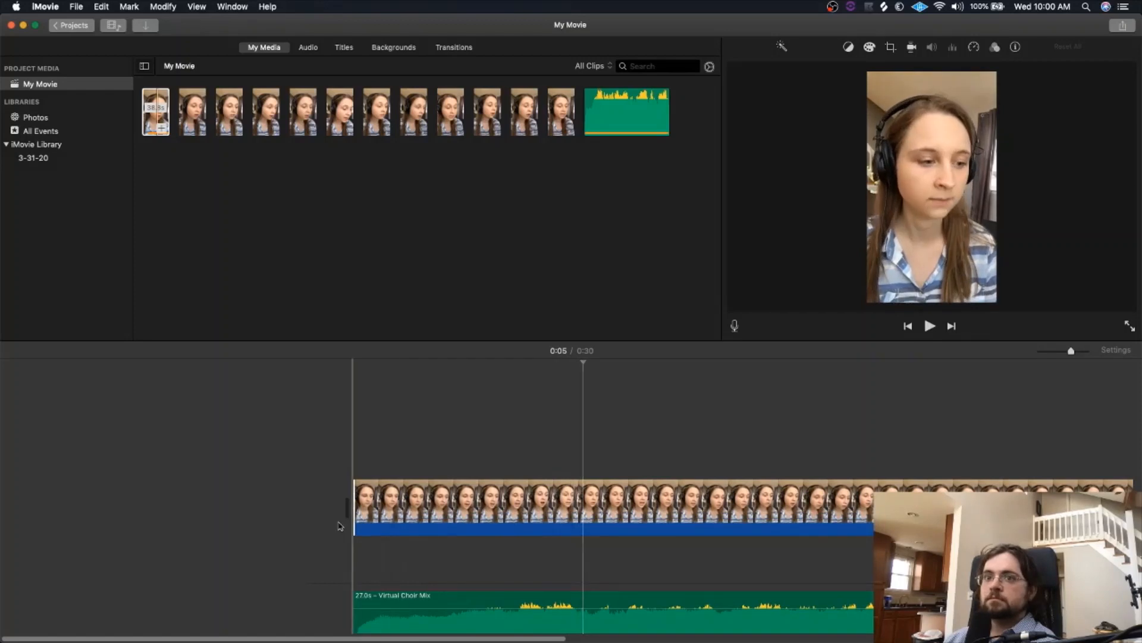
left_click_drag(351, 511, 326, 512)
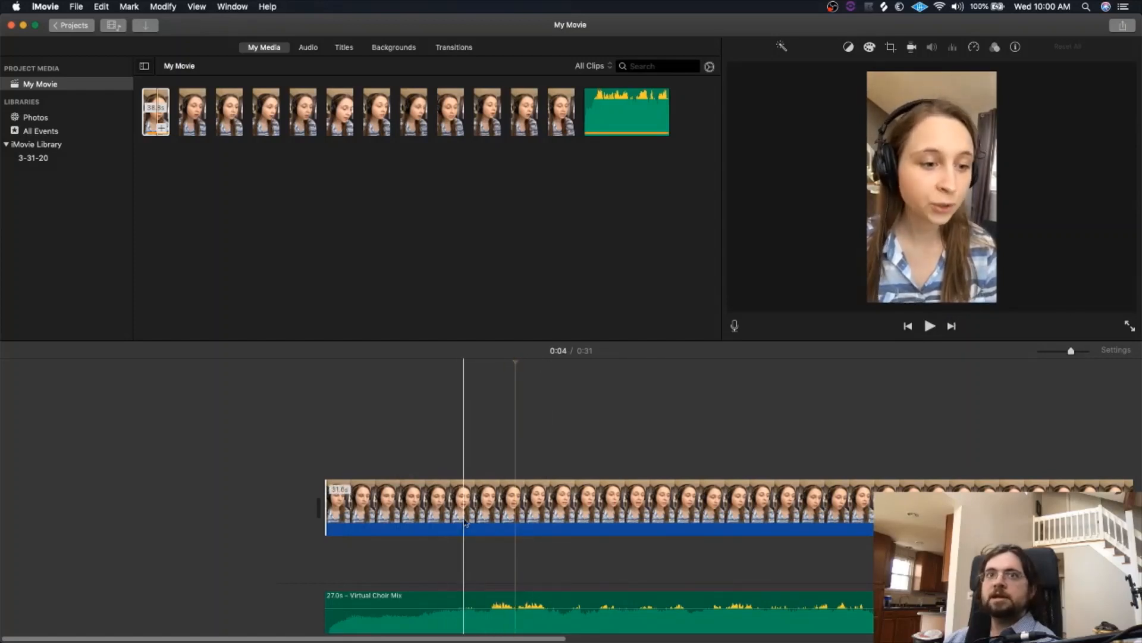
left_click(689, 513)
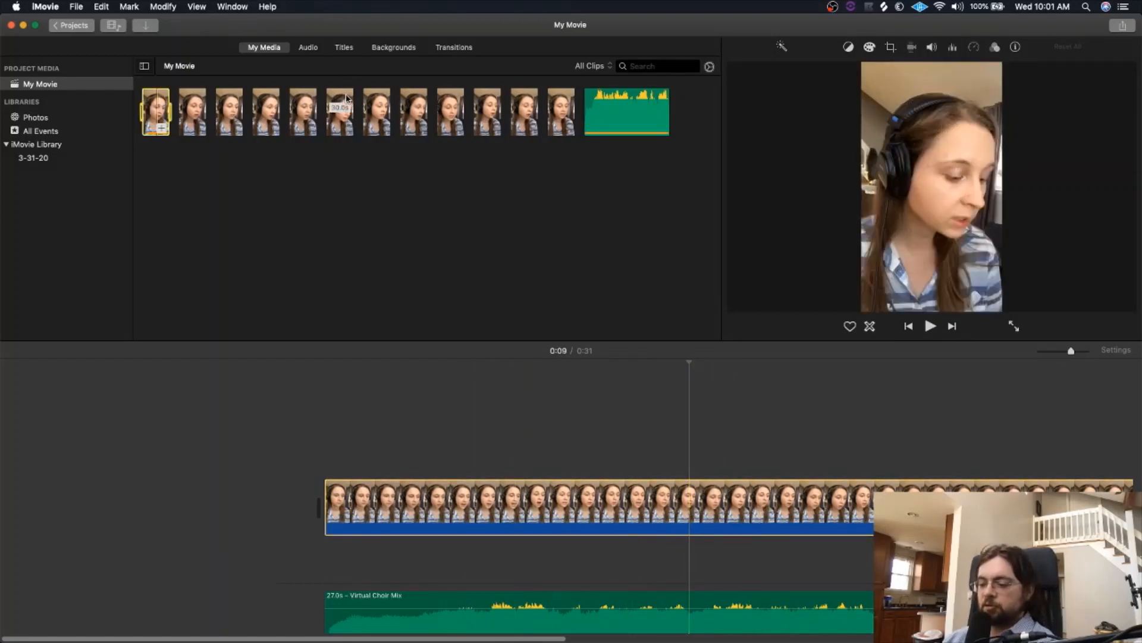
- Try placing the Stars background on the track above the IMG_1622 clip at the start of the timeline, and preview the result
left_click(395, 47)
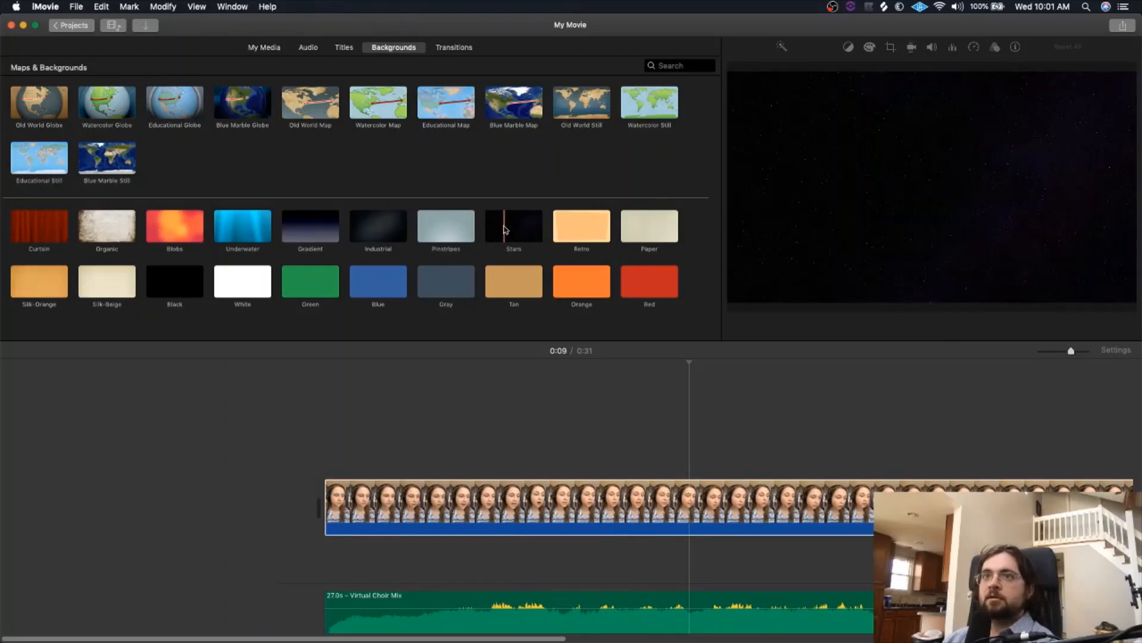
left_click_drag(504, 230, 332, 554)
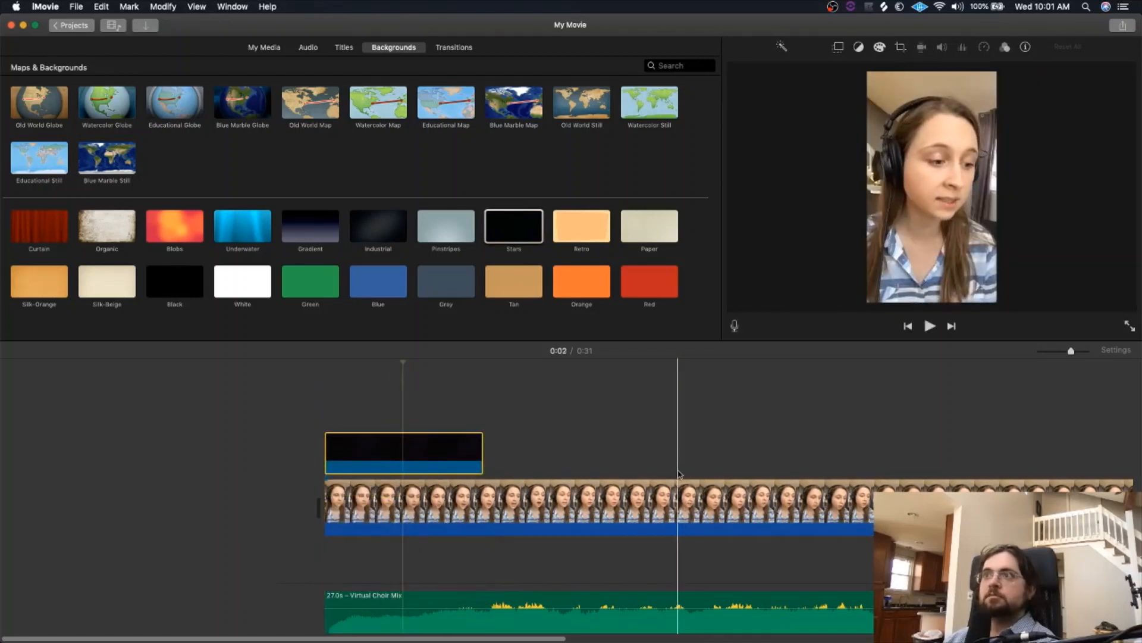
left_click(362, 505)
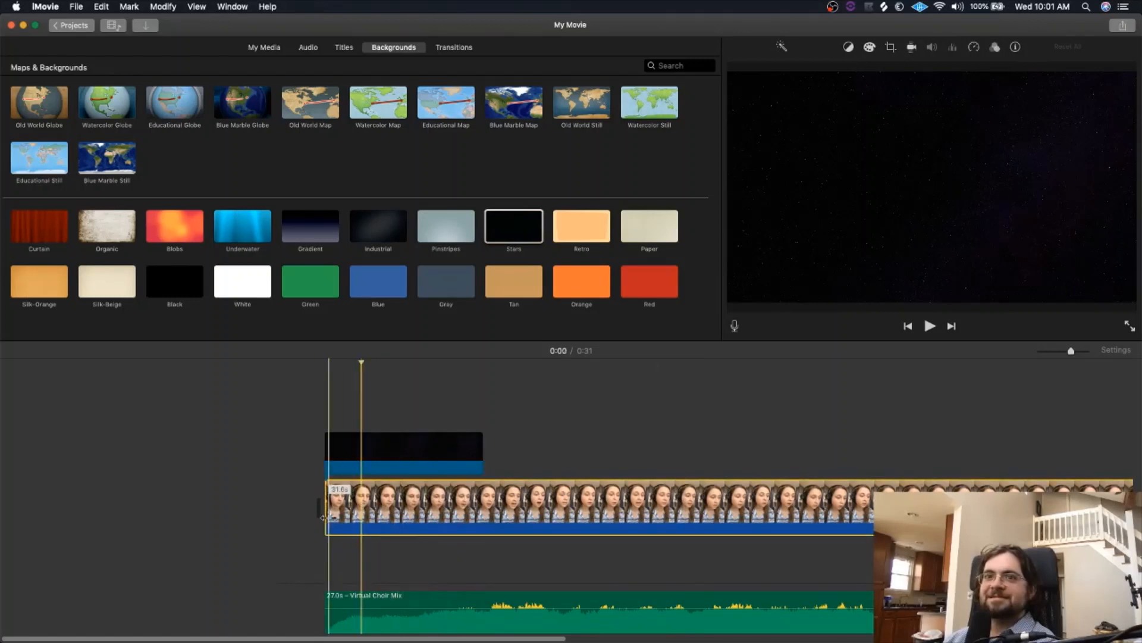
left_click(325, 468)
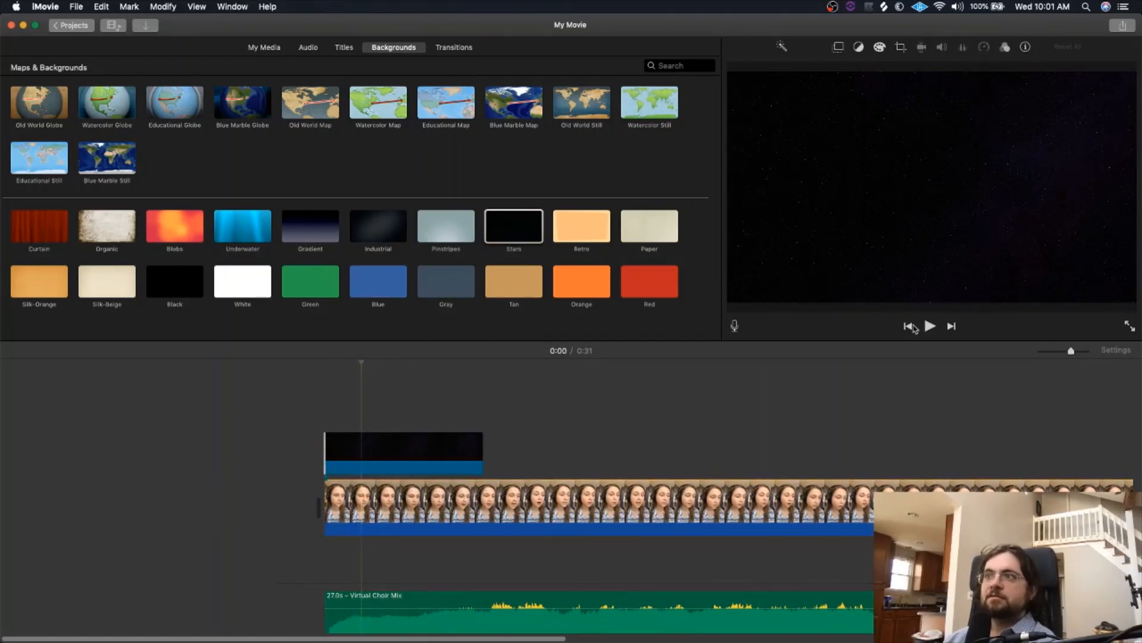
left_click(909, 326)
key("space")
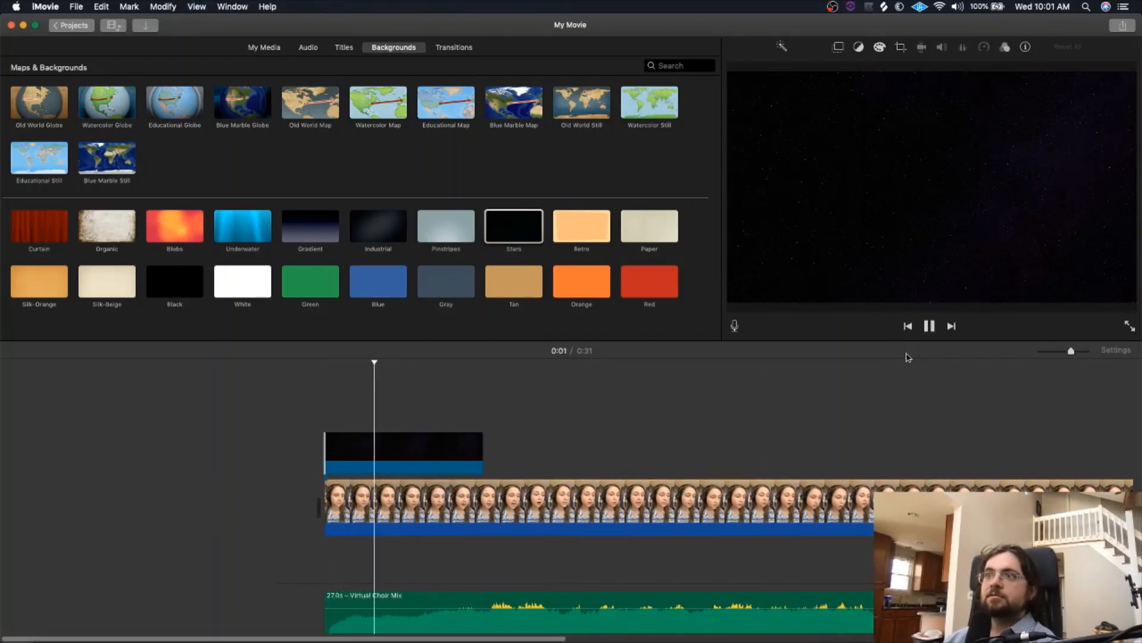
key("space")
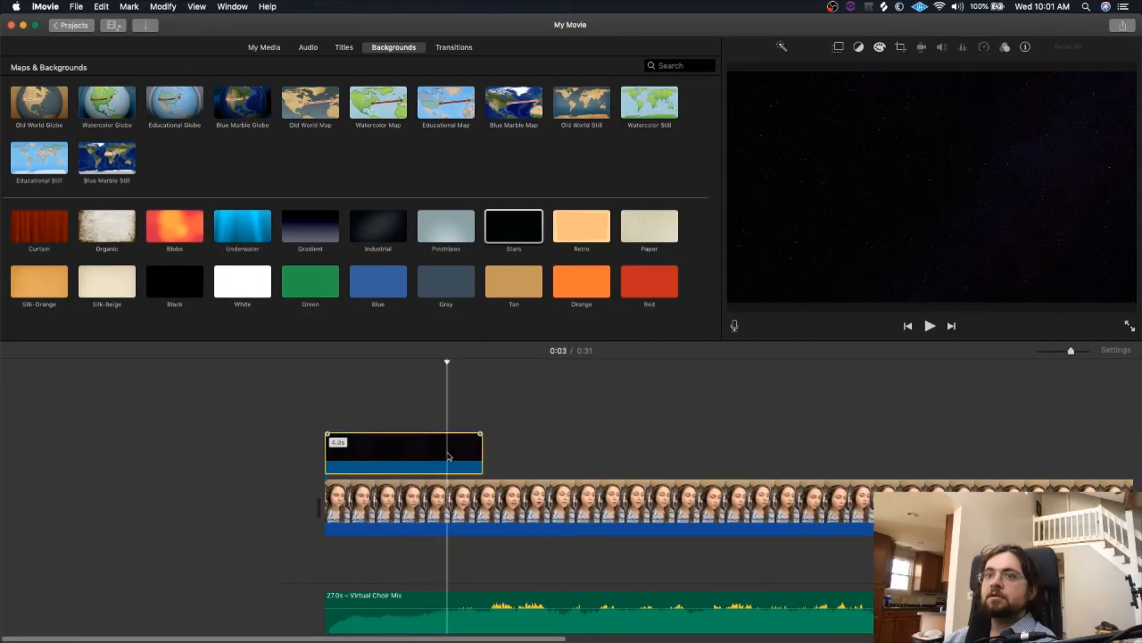
left_click_drag(459, 506, 468, 467)
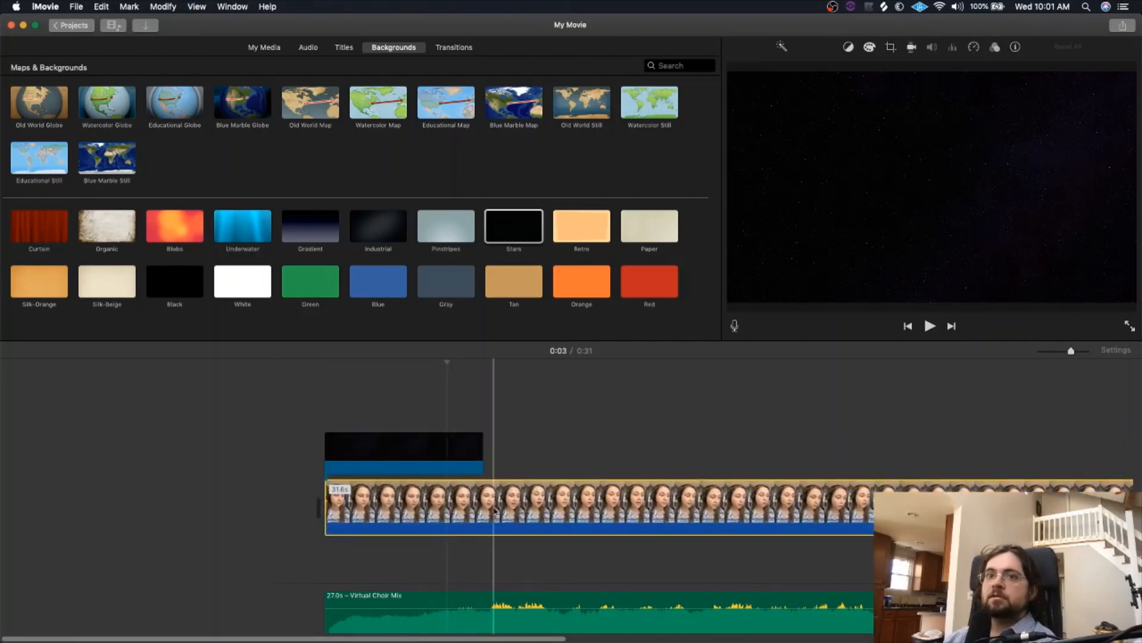
left_click(526, 462)
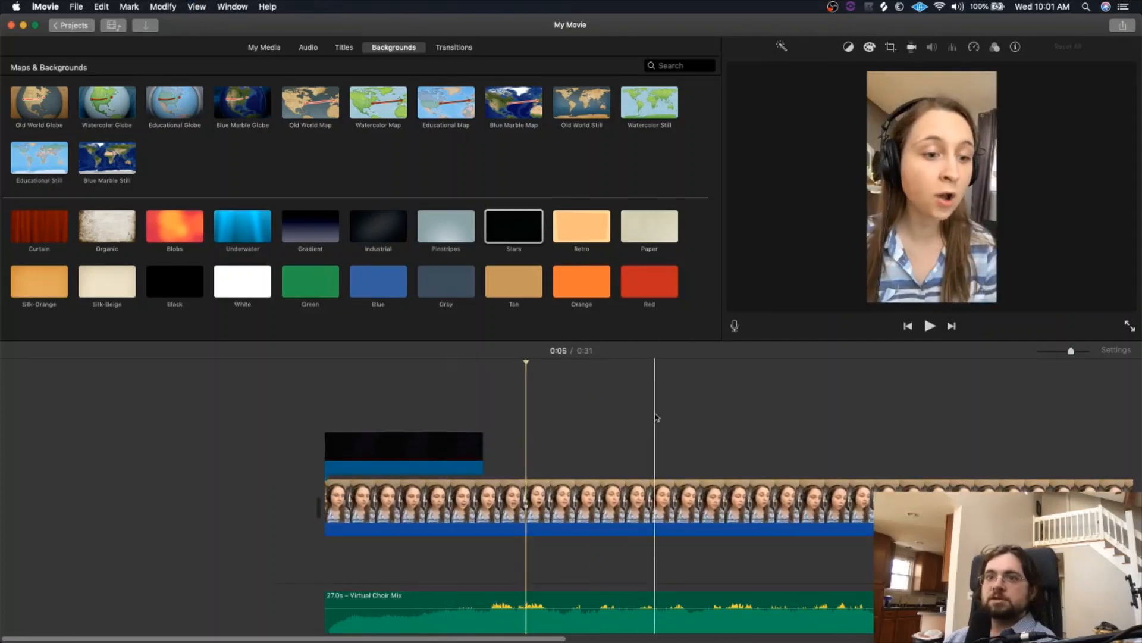
- Delete the IMG_1622 clip from the timeline together with the Stars background attached to it
left_click(273, 48)
left_click(489, 521)
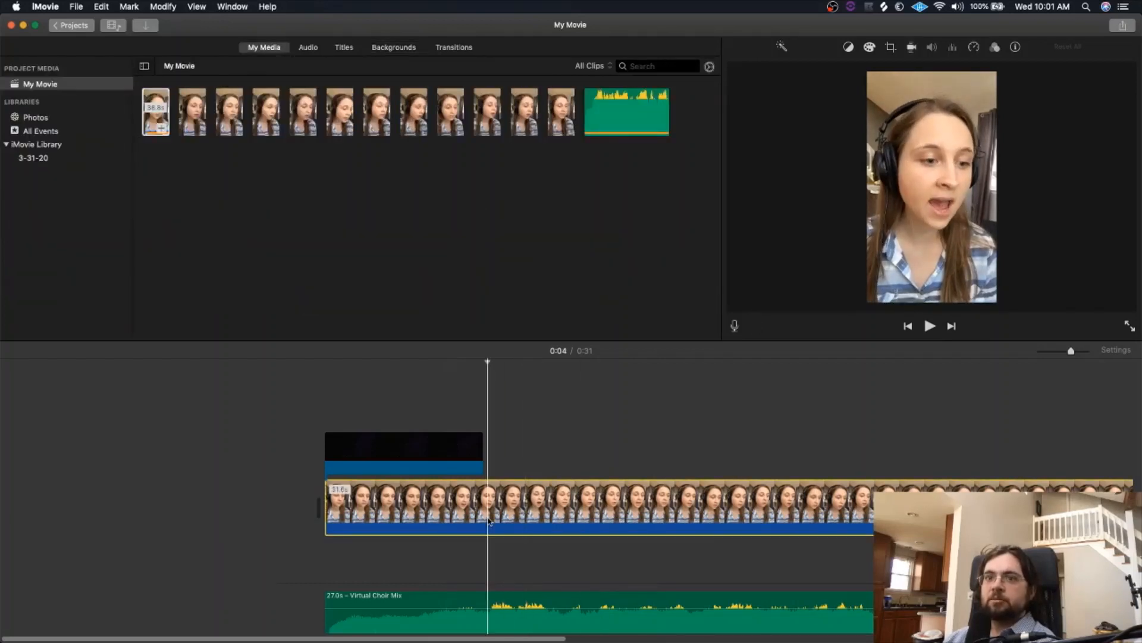
right_click(605, 519)
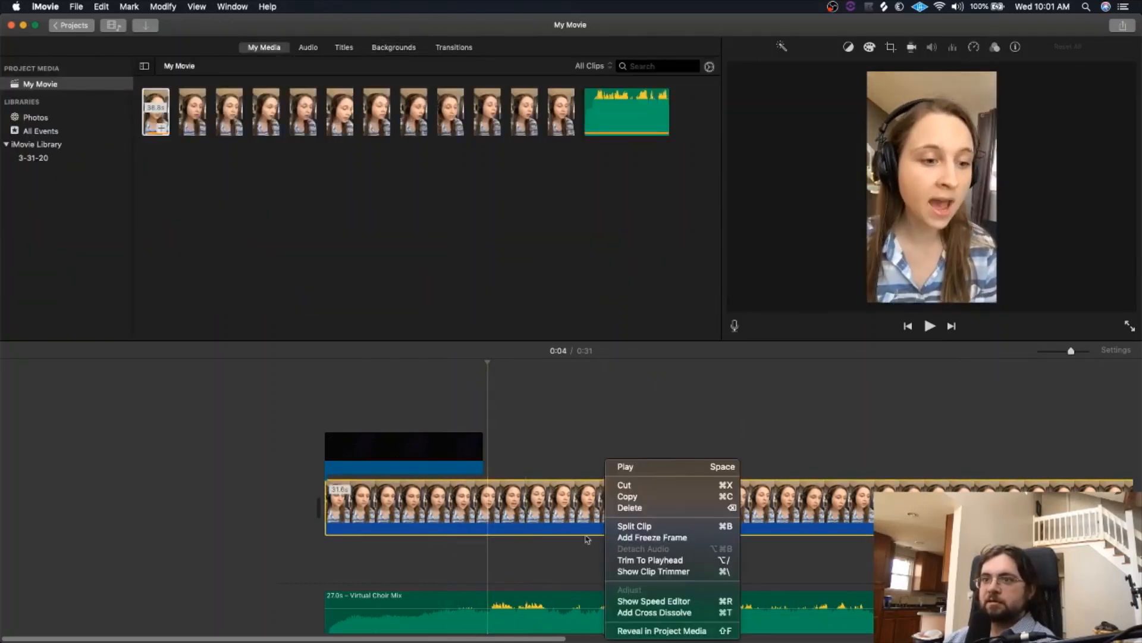
left_click(660, 509)
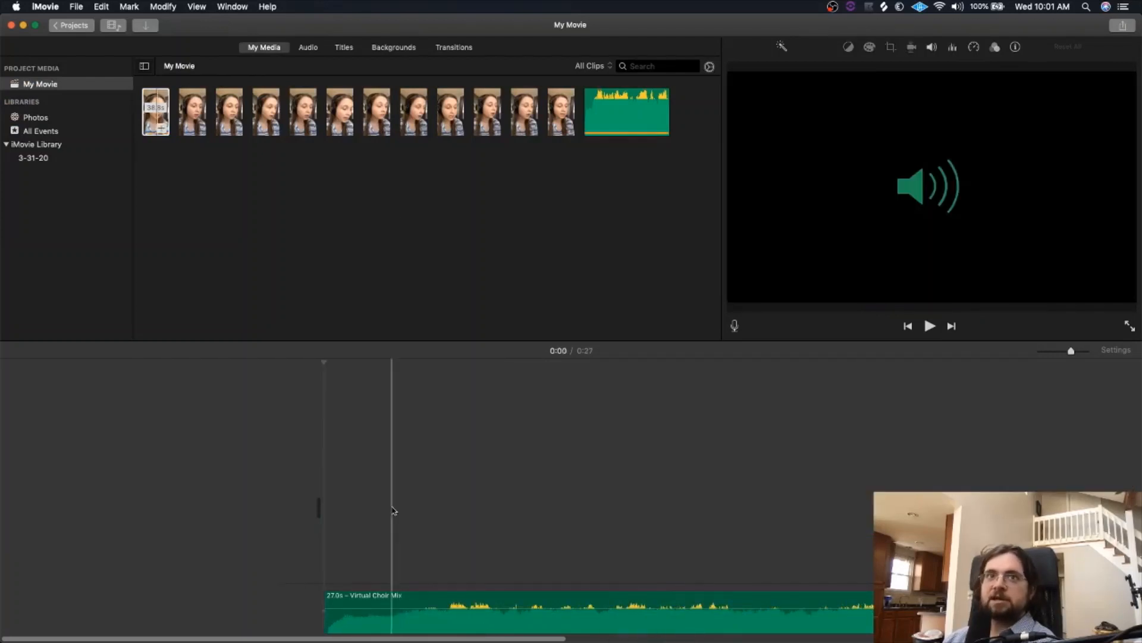
- Place the Stars background on the main track at the start of the timeline and extend it to the end of Virtual Choir Mix
left_click(402, 54)
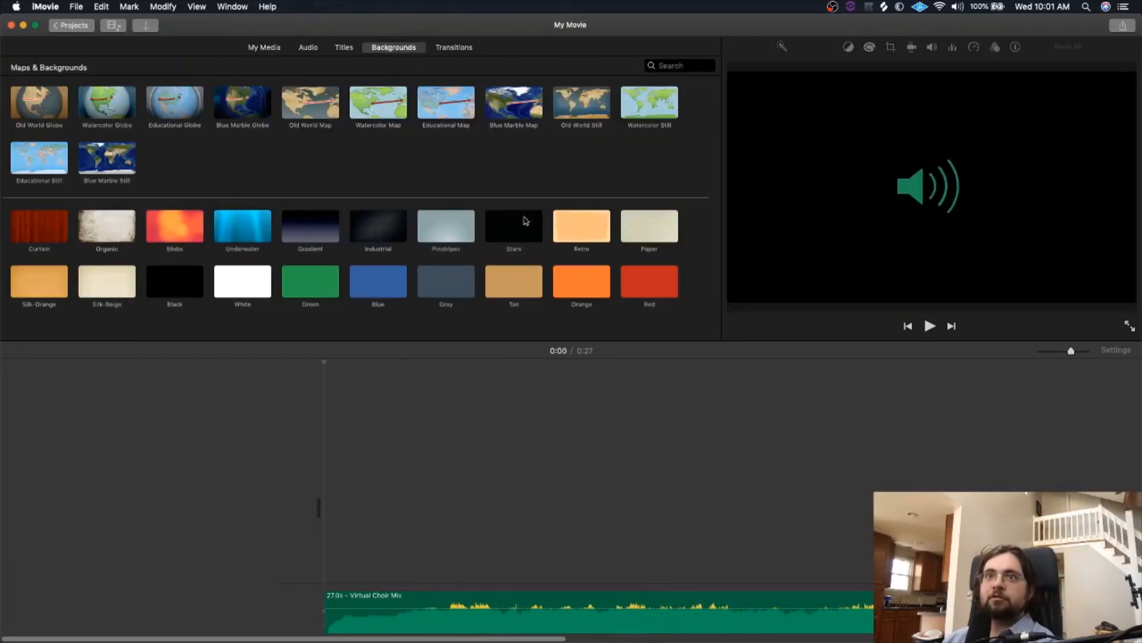
left_click_drag(526, 220, 358, 524)
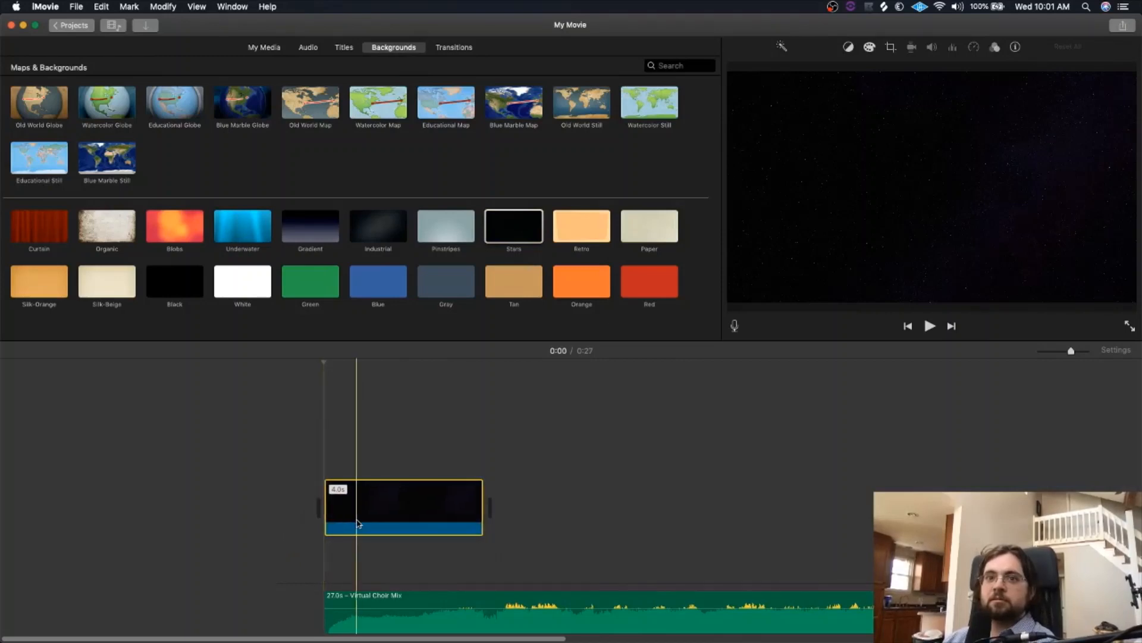
left_click_drag(491, 515, 463, 510)
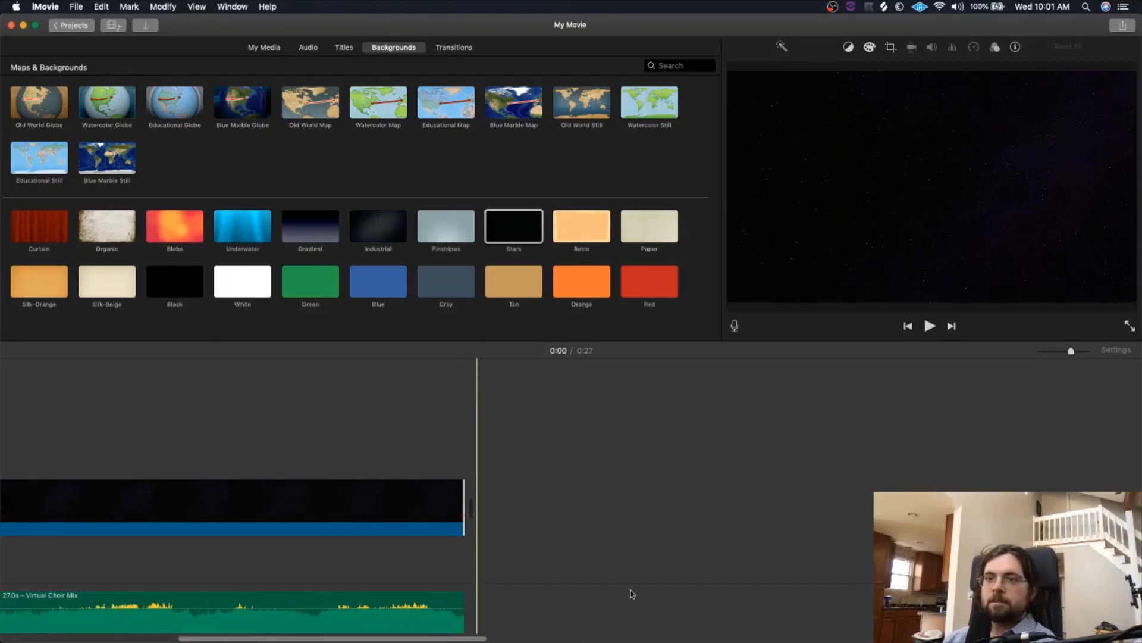
- Add the IMG_1622 clip as an overlay above the Stars background and align it with the start of the timeline
left_click(279, 49)
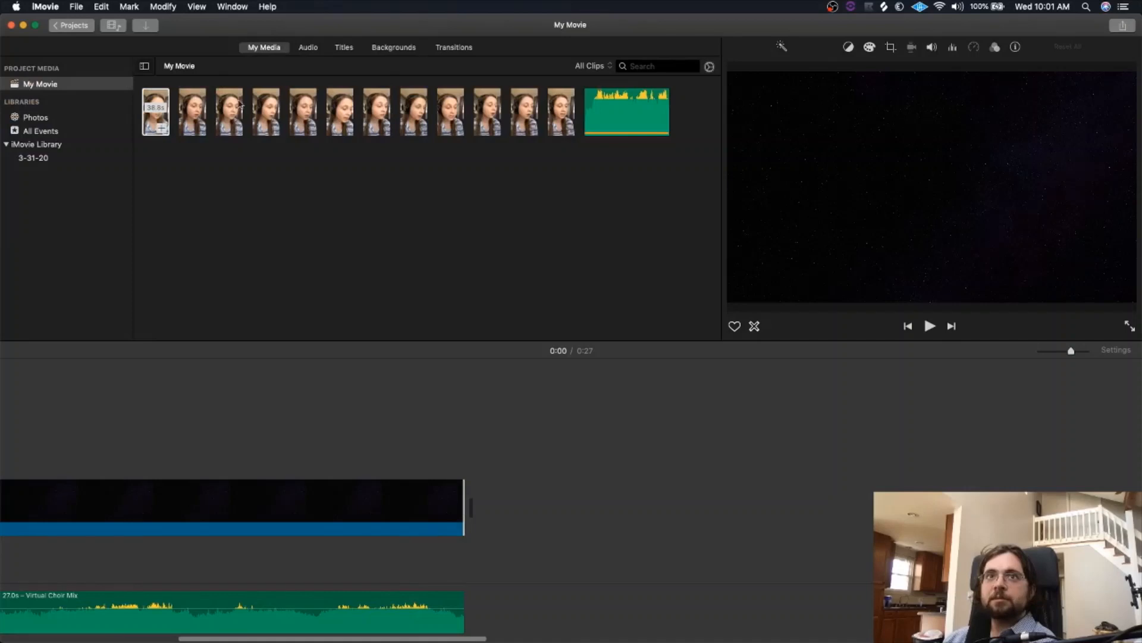
left_click(153, 111)
left_click_drag(152, 112, 2, 434)
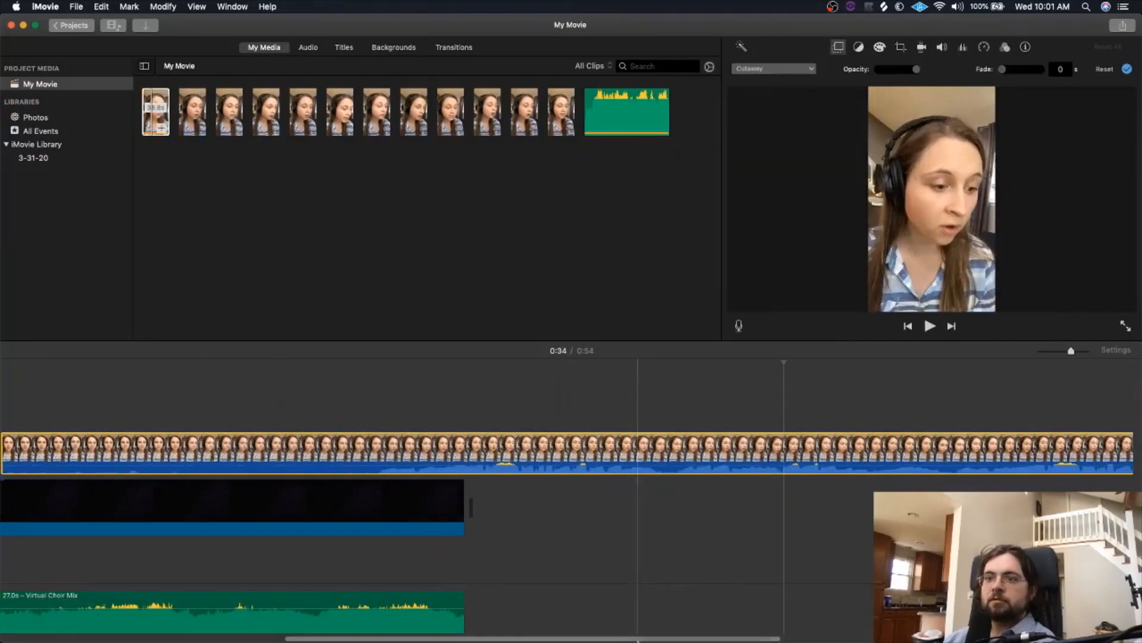
scroll(639, 637, "left", 10)
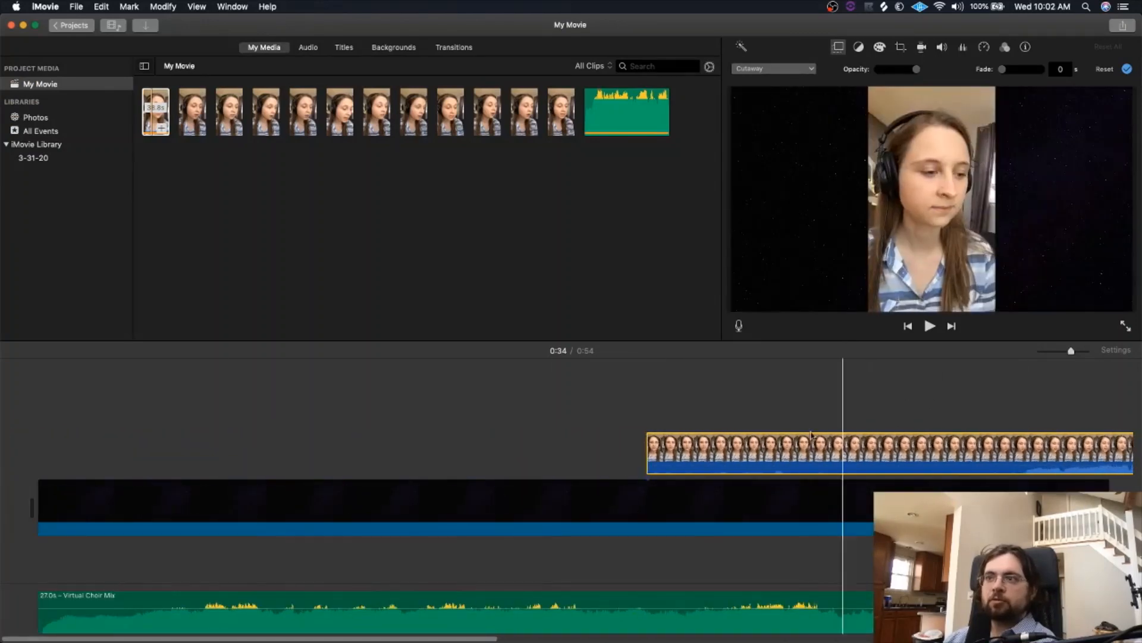
left_click_drag(787, 450, 172, 450)
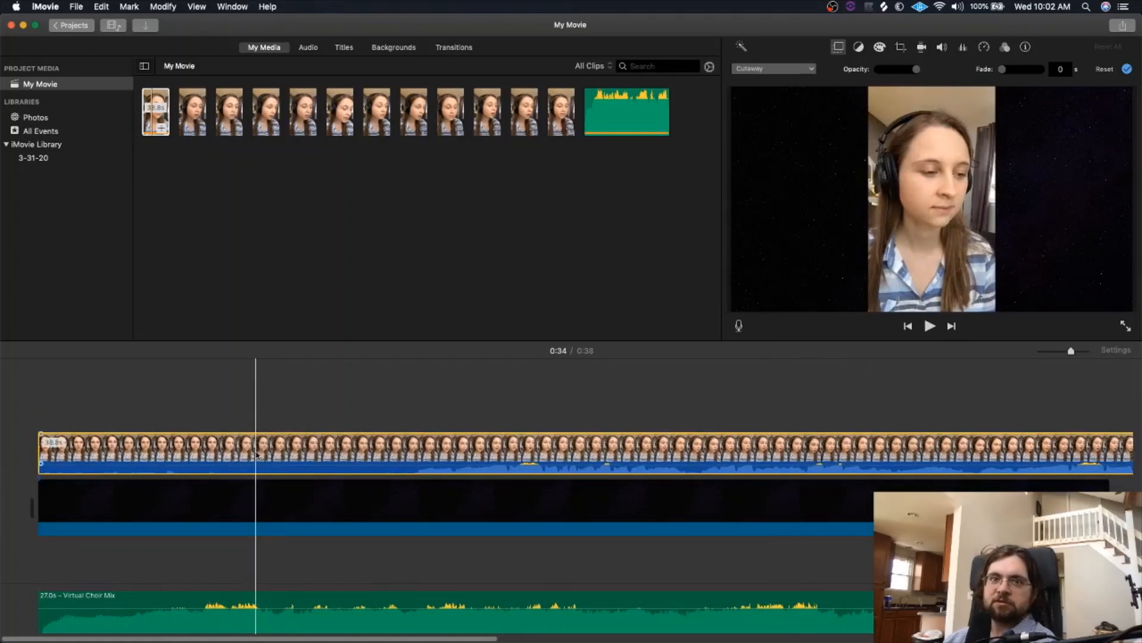
- Detach and delete the IMG_1622 overlay's audio, and trim the clip's start to a length of about 31 s to sync it with the mix
right_click(257, 453)
left_click(336, 540)
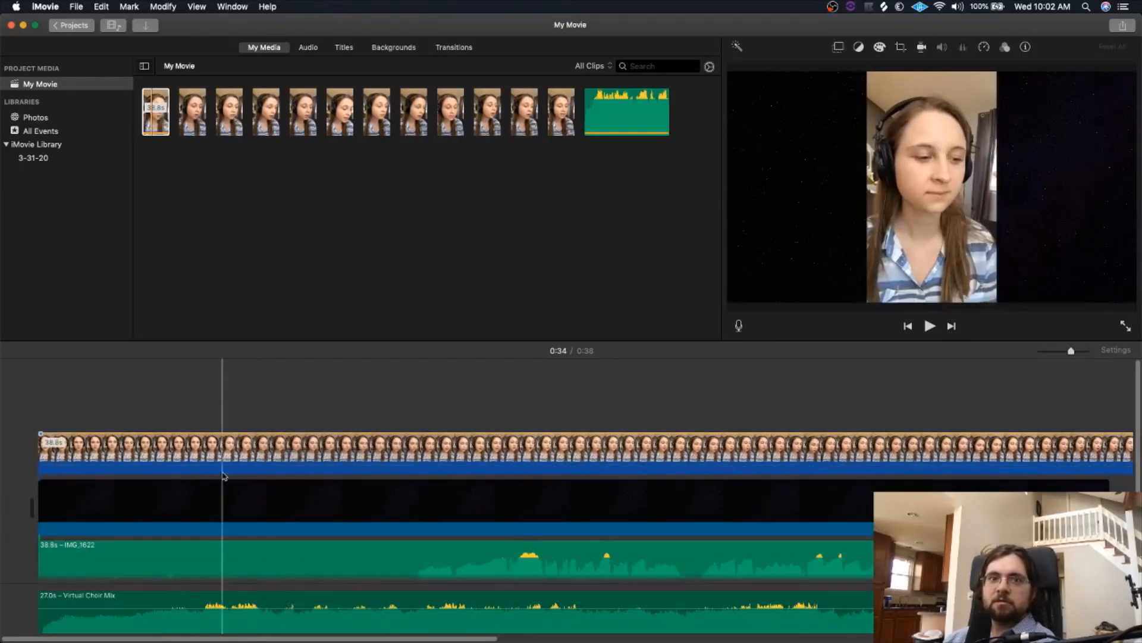
left_click(148, 552)
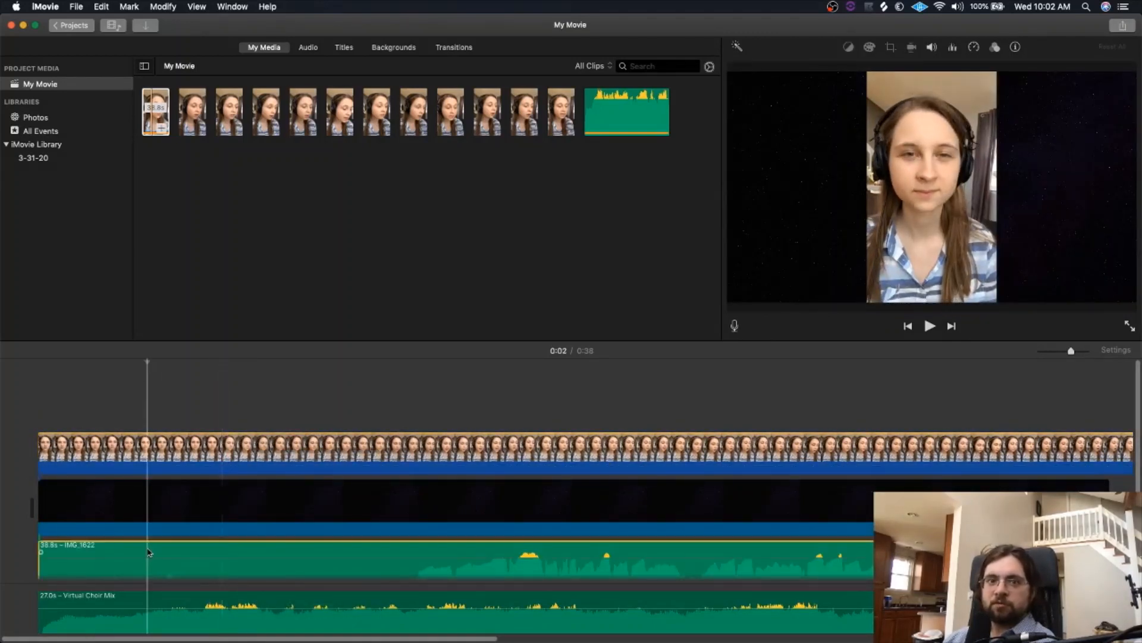
key("Delete")
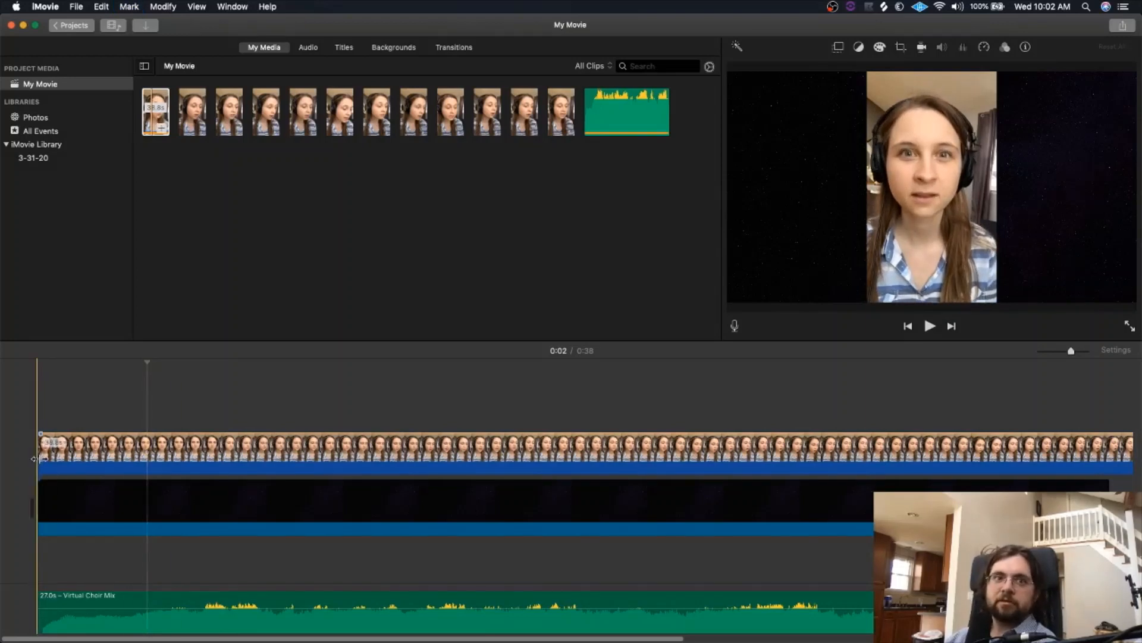
left_click_drag(39, 464, 65, 470)
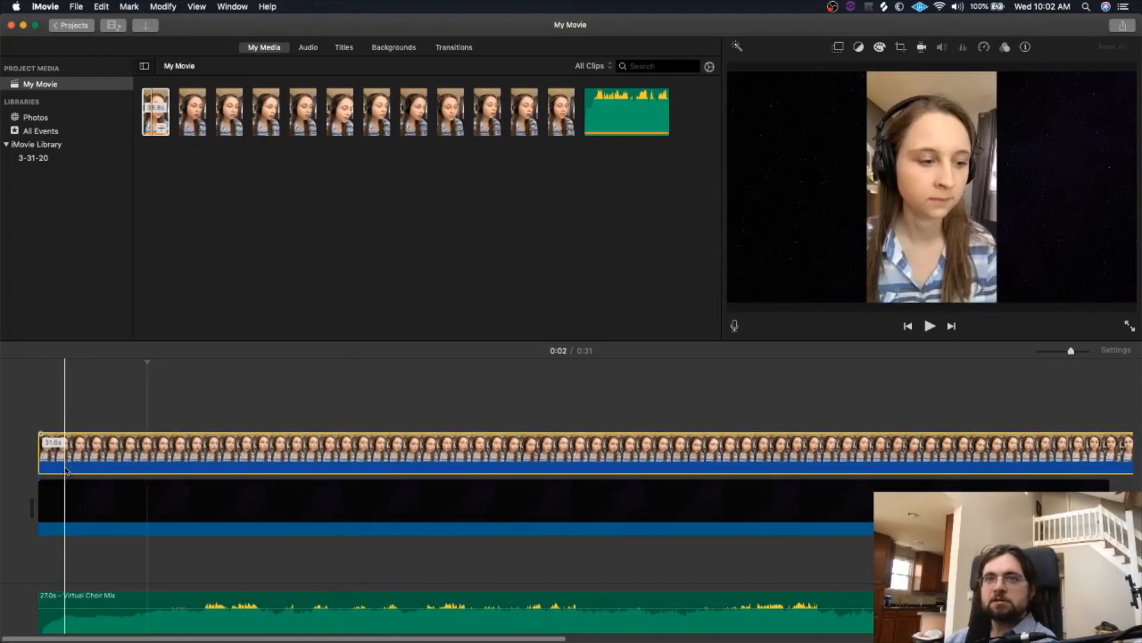
key("space")
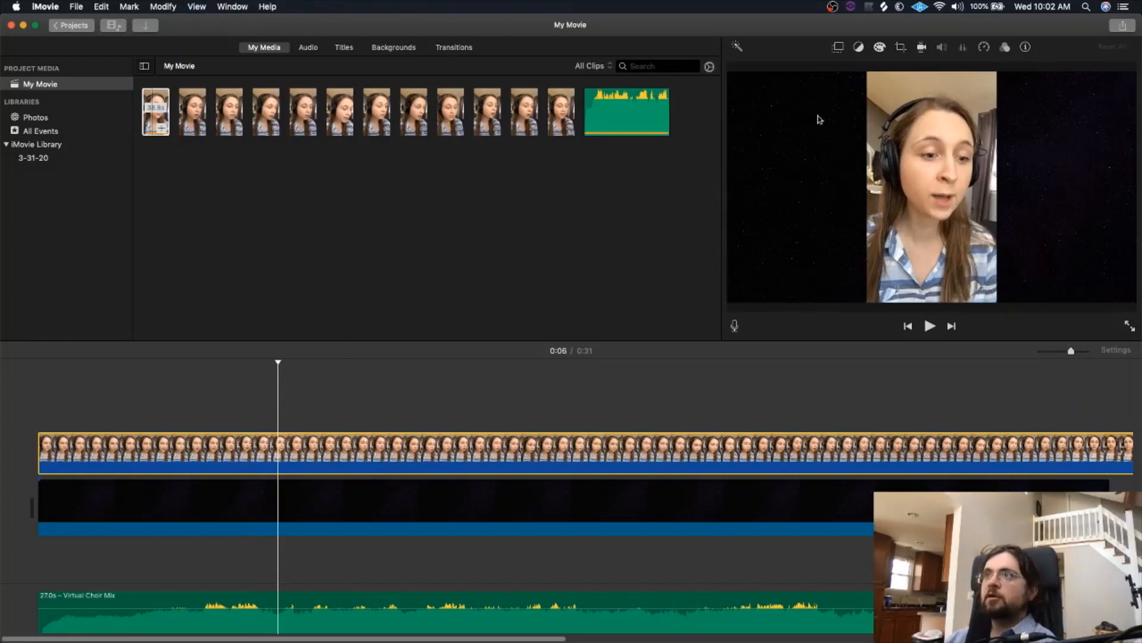
- Set the IMG_1622 overlay to Picture in Picture, move it into the upper-right corner of the frame, and preview it
left_click(839, 47)
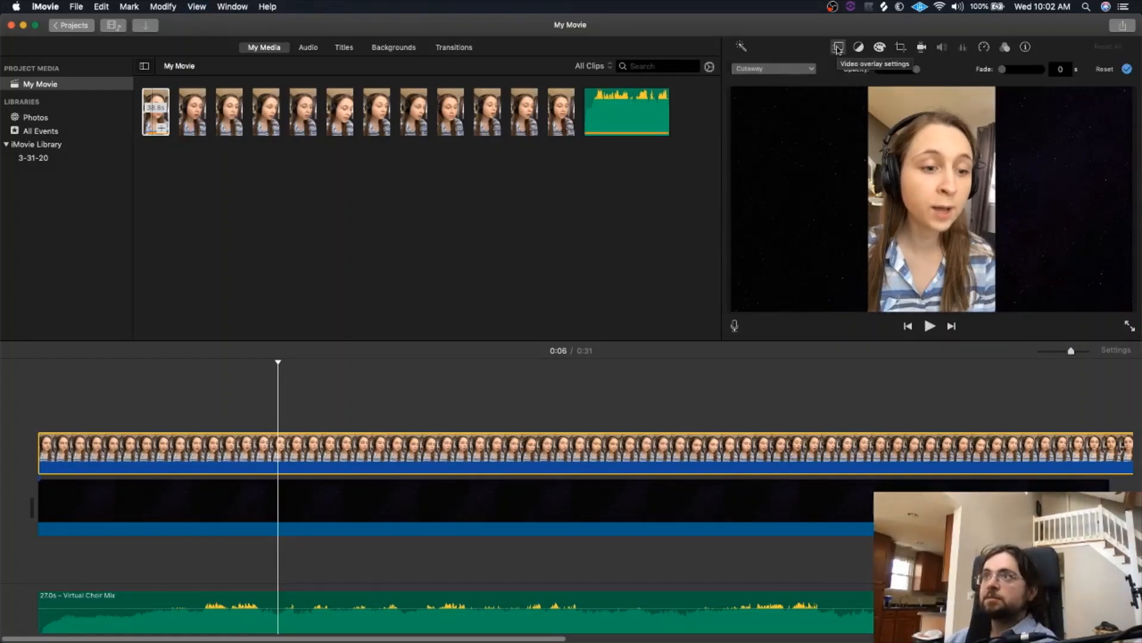
left_click(775, 70)
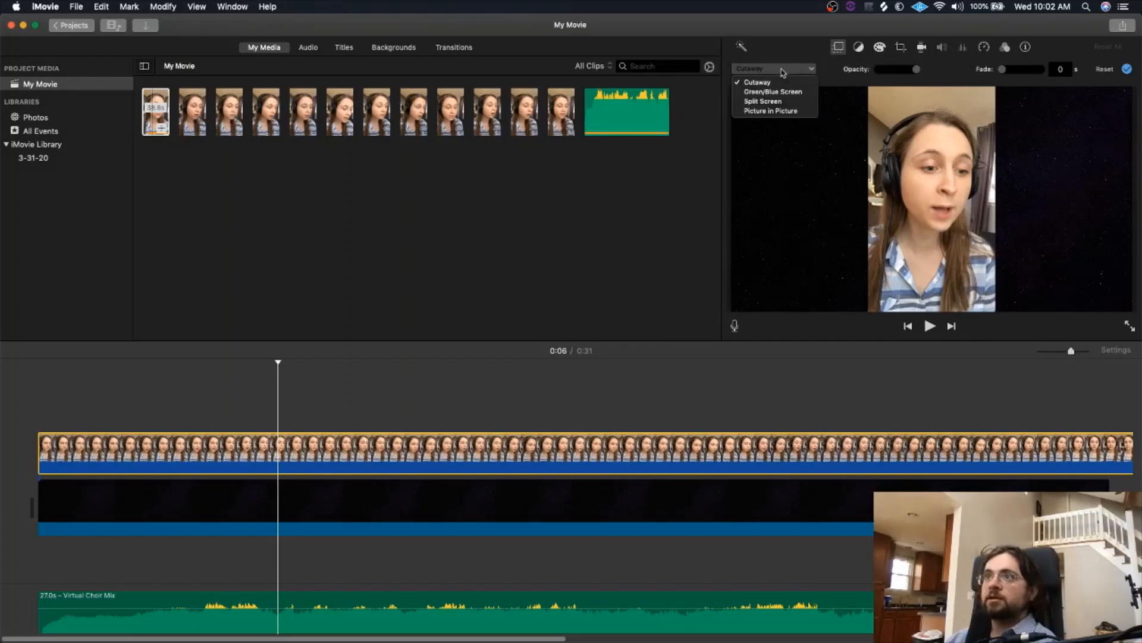
left_click(781, 112)
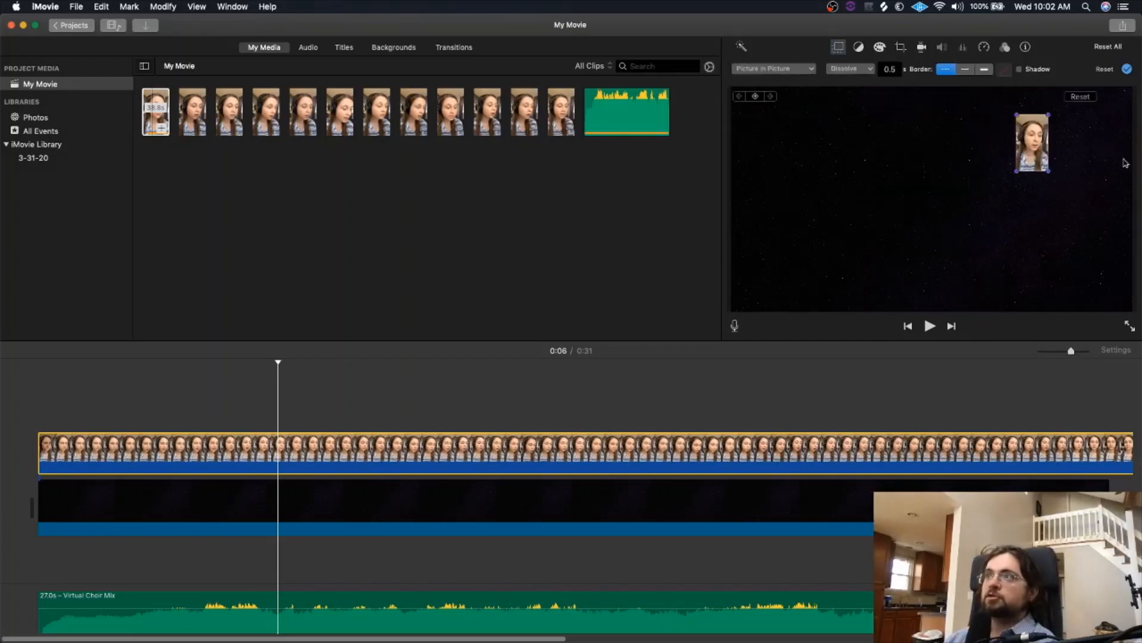
left_click_drag(1036, 146, 1122, 120)
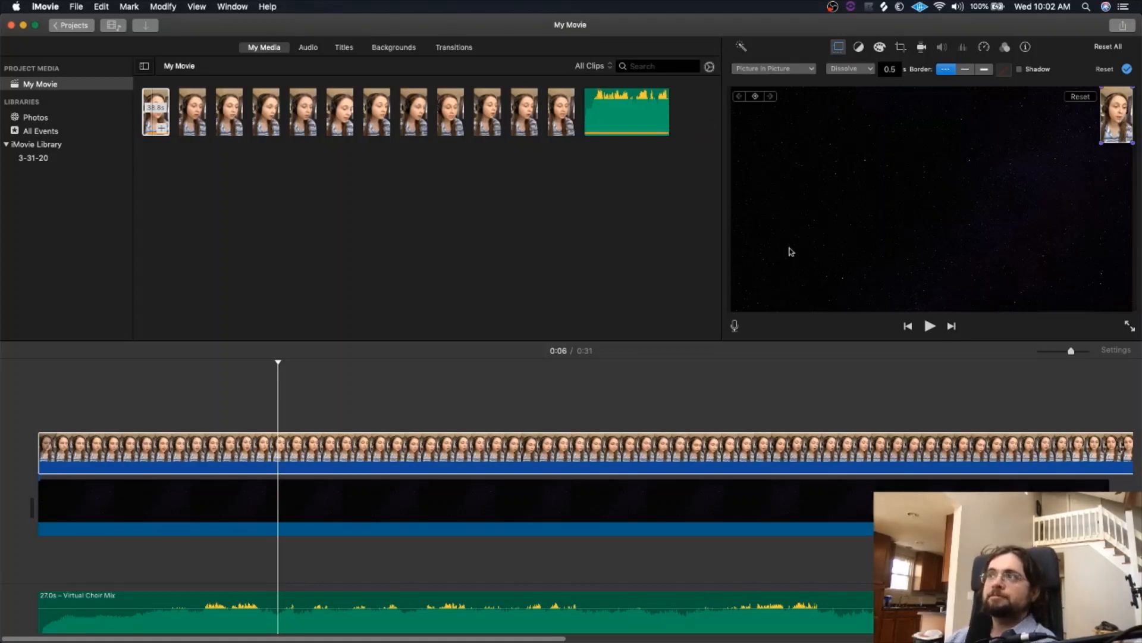
key("space")
key("space")
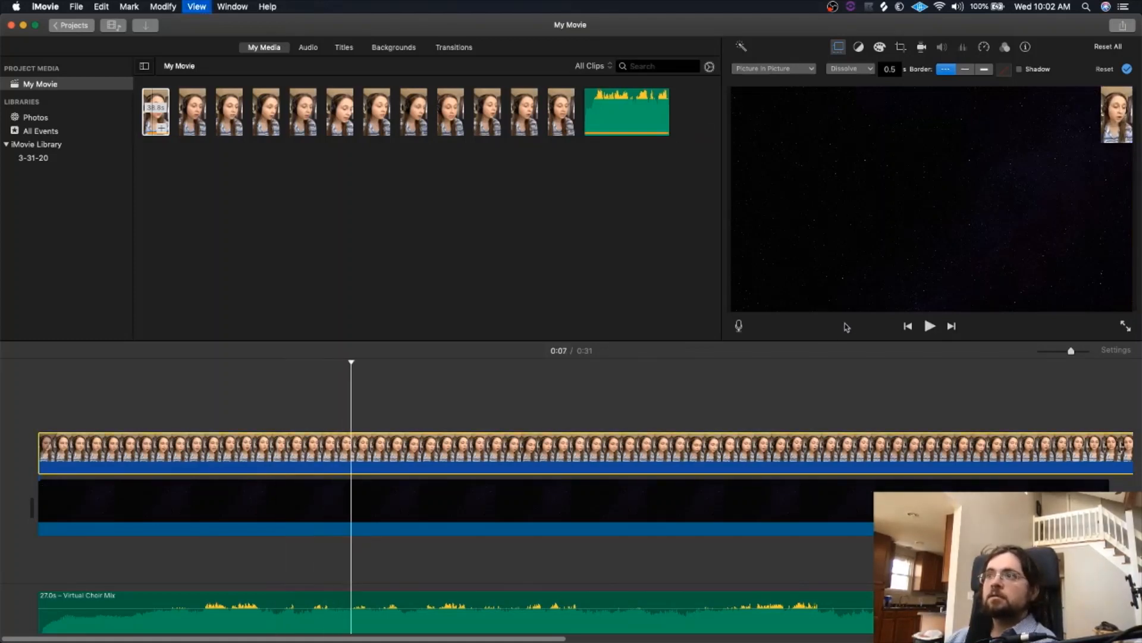
- Play the picture-in-picture overlay from the start of the timeline and clear its Dissolve duration
left_click(905, 326)
key("space")
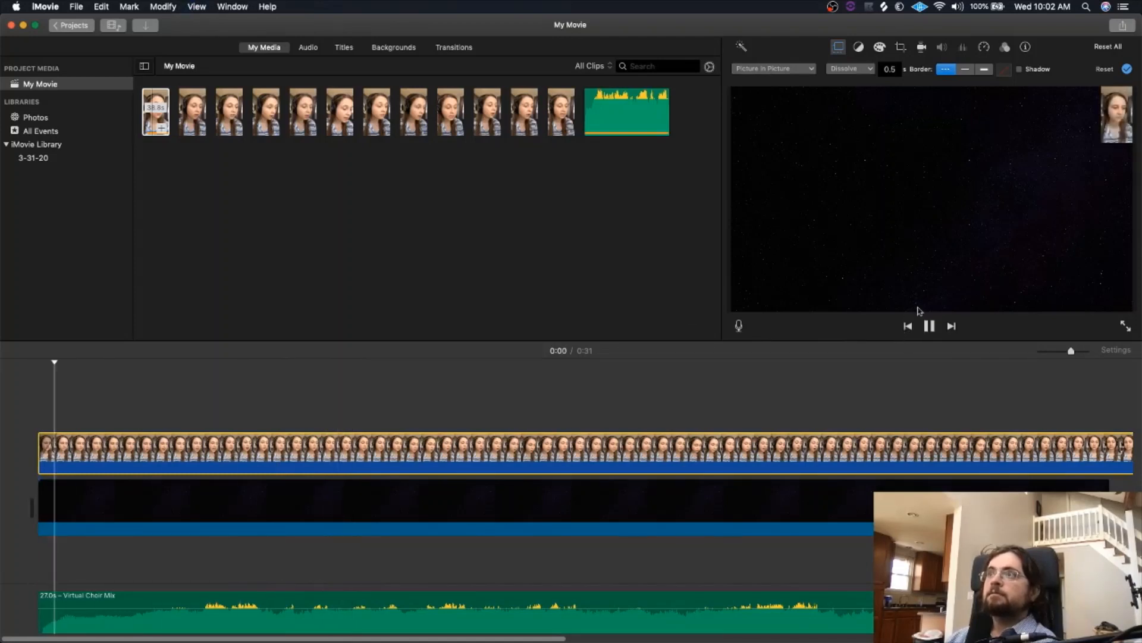
key("space")
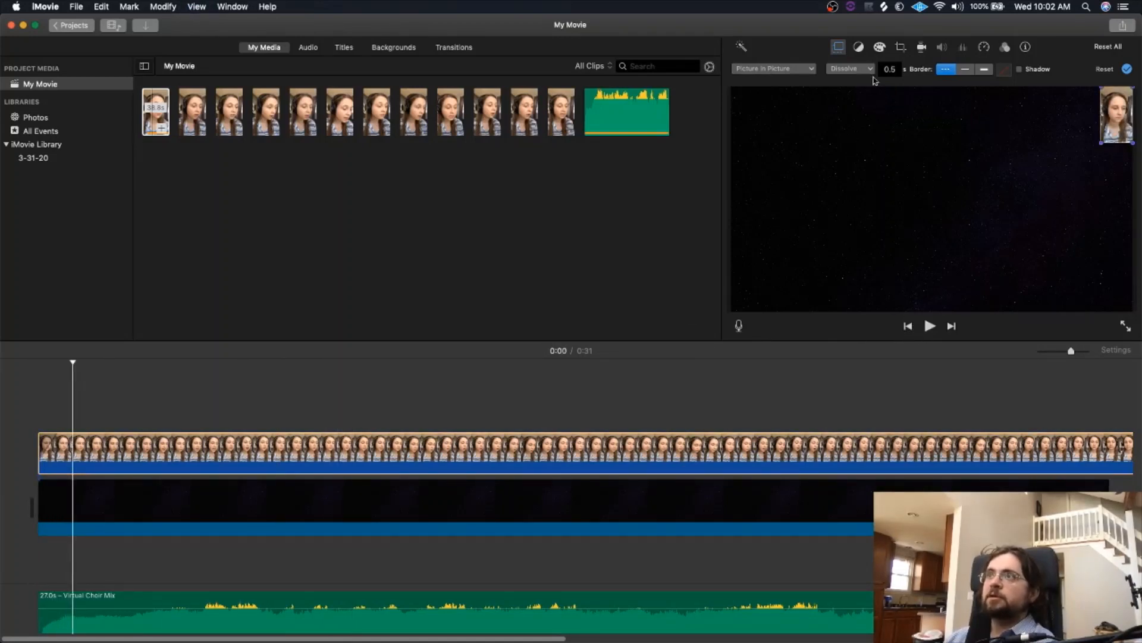
left_click(869, 70)
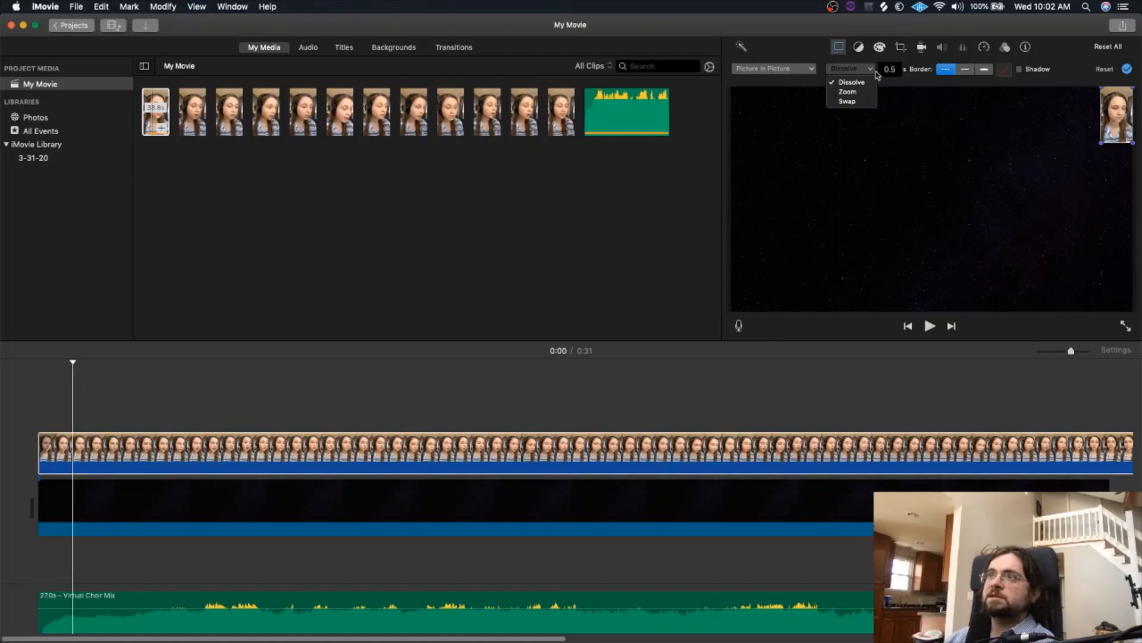
left_click(881, 72)
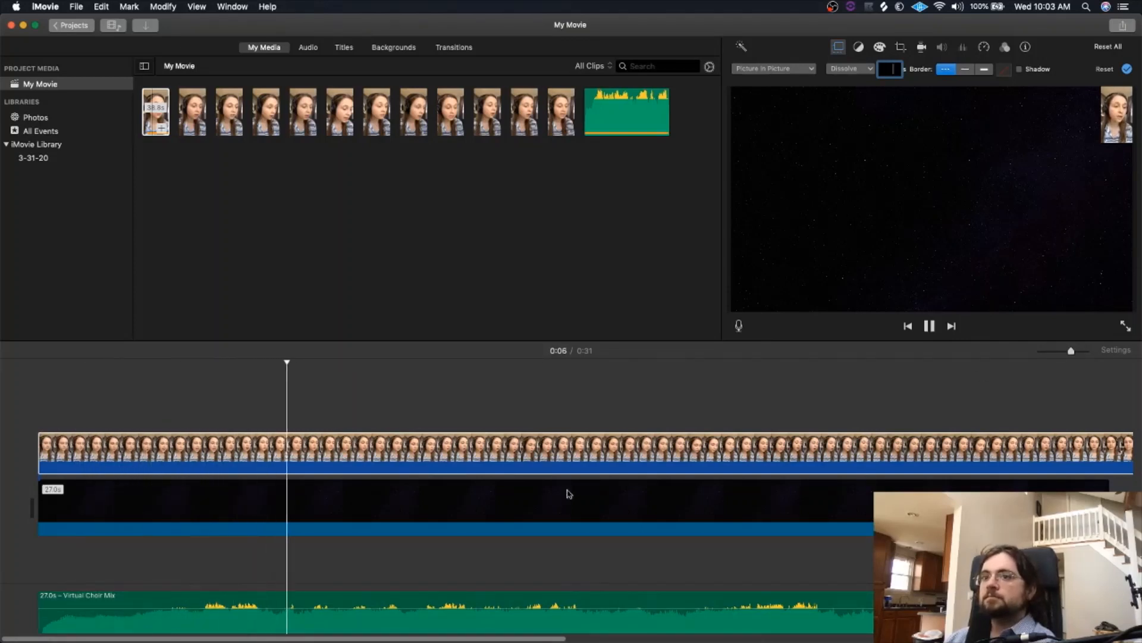
key("space")
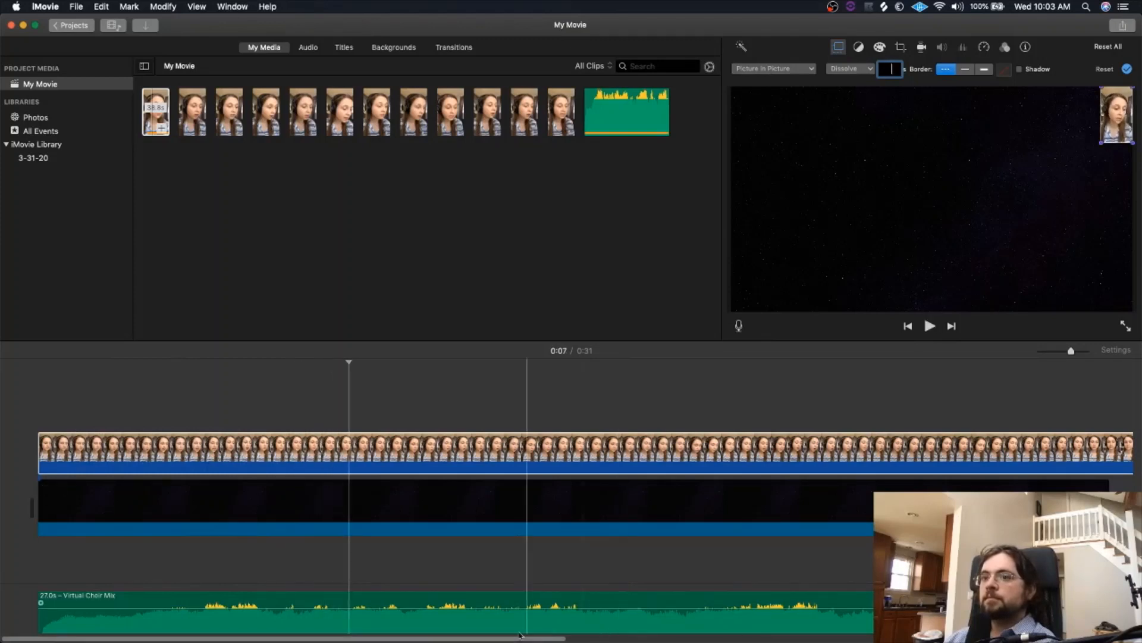
- Apply the picture-in-picture settings and trim the overlay's end to line up with the end of the Stars background
left_click_drag(563, 635, 799, 625)
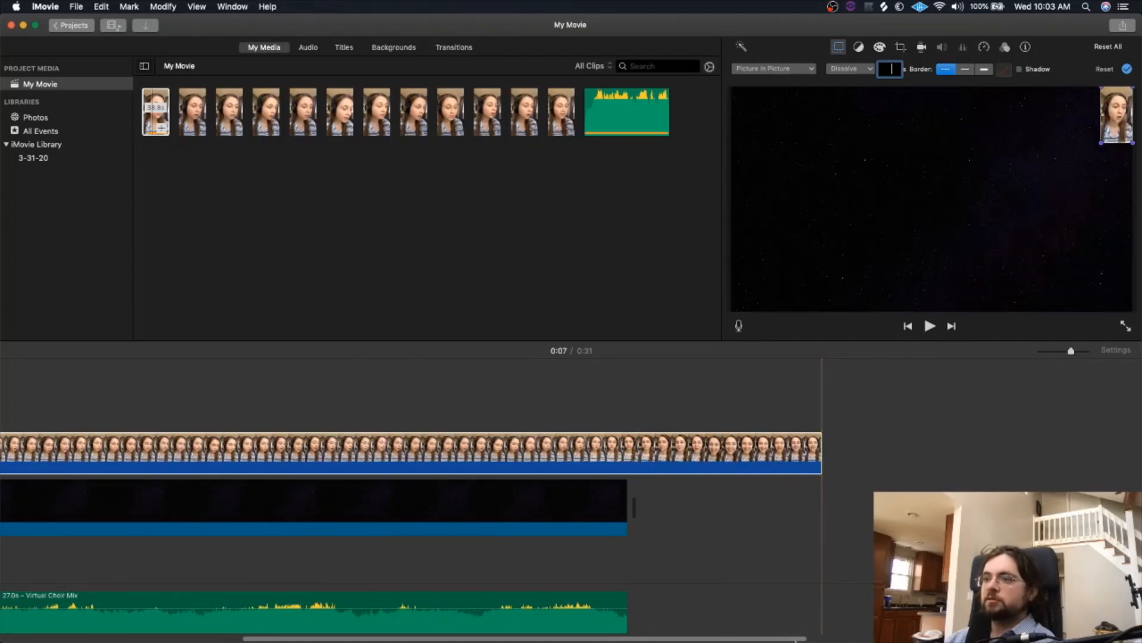
scroll(1058, 392, "left", 5)
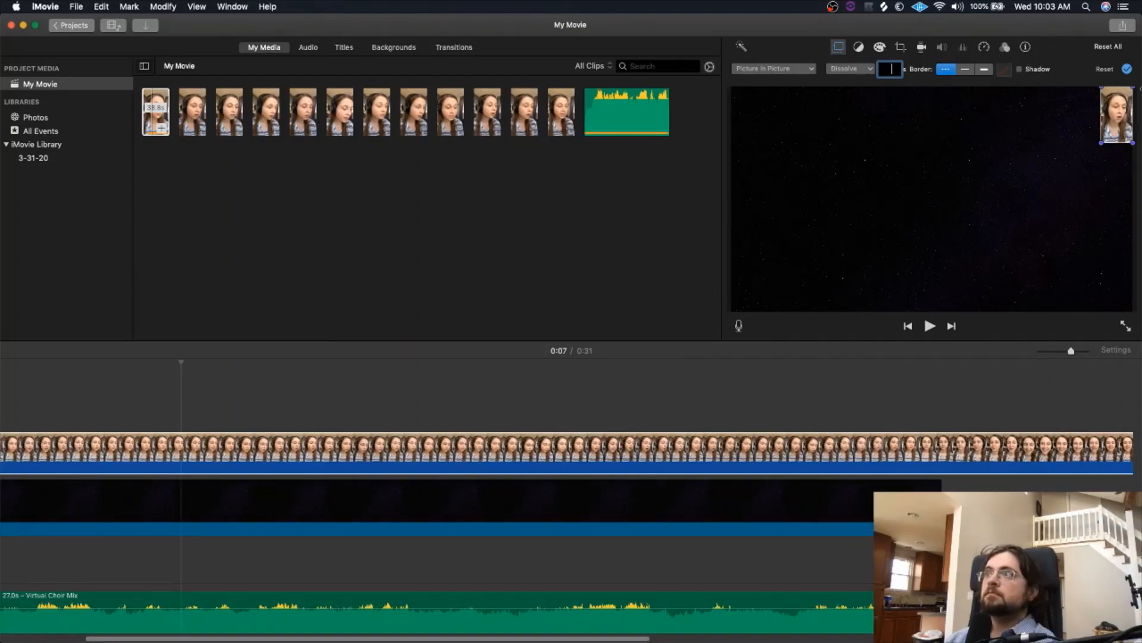
left_click(1128, 69)
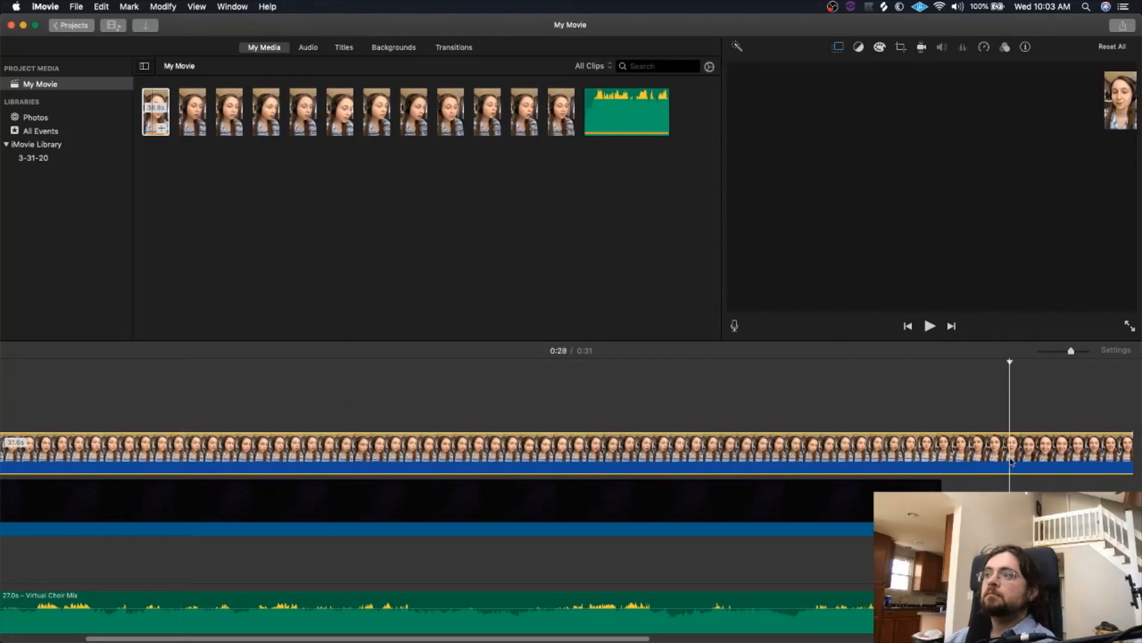
scroll(627, 452, "right", 5)
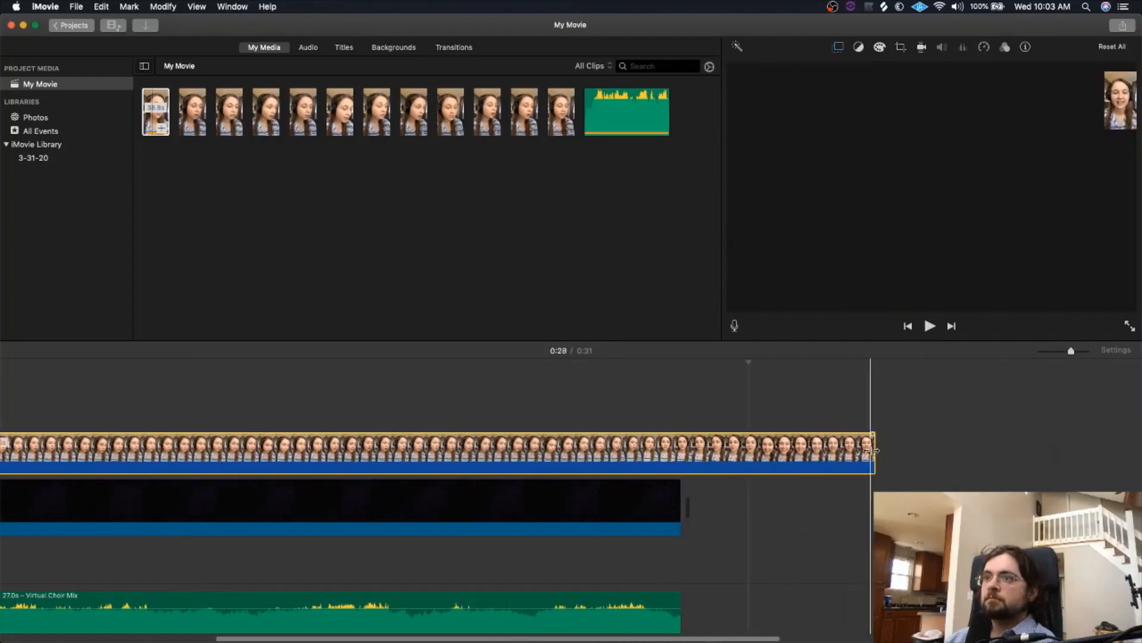
left_click_drag(873, 450, 682, 447)
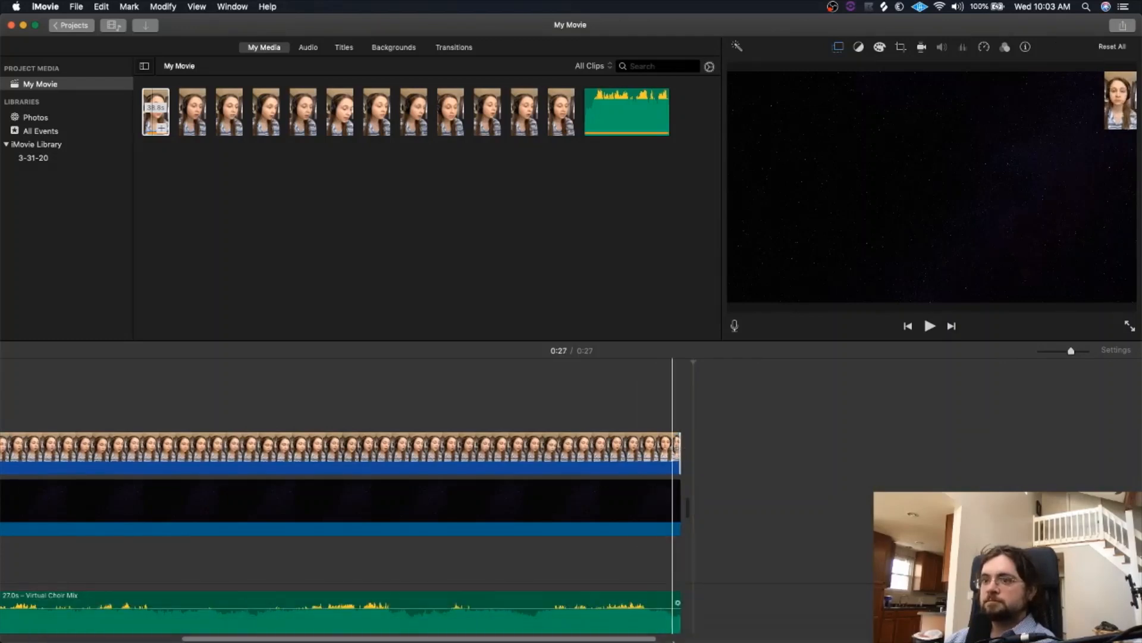
scroll(650, 639, "left", 8)
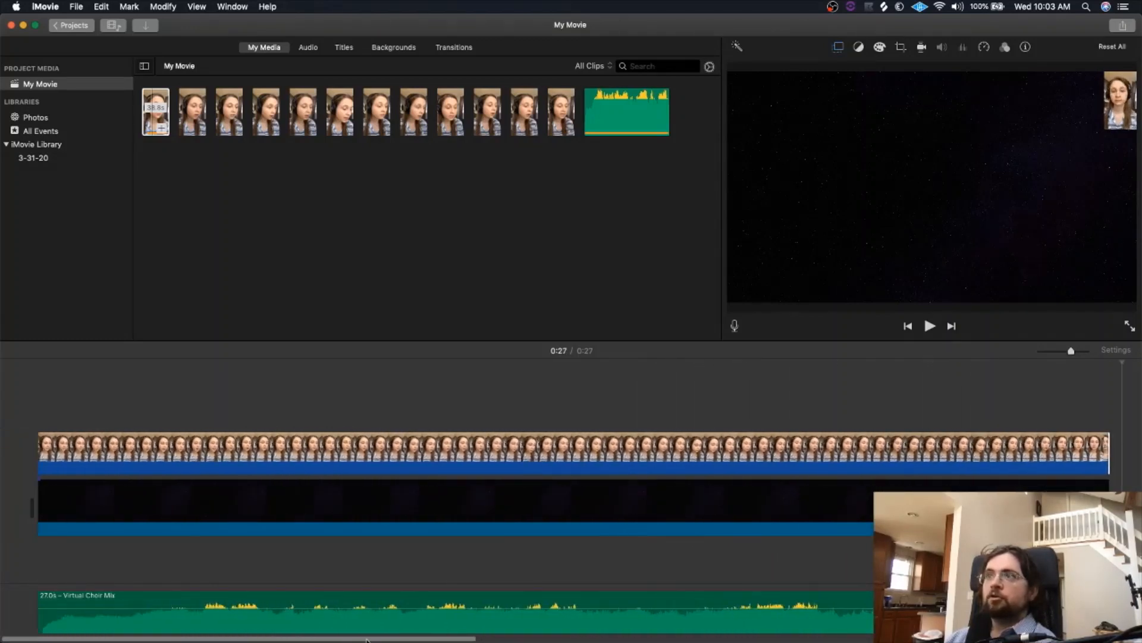
- Export the movie as a file named Virtual Choir Video to Documents, with video and audio at 720p 60 and high quality
left_click(1121, 27)
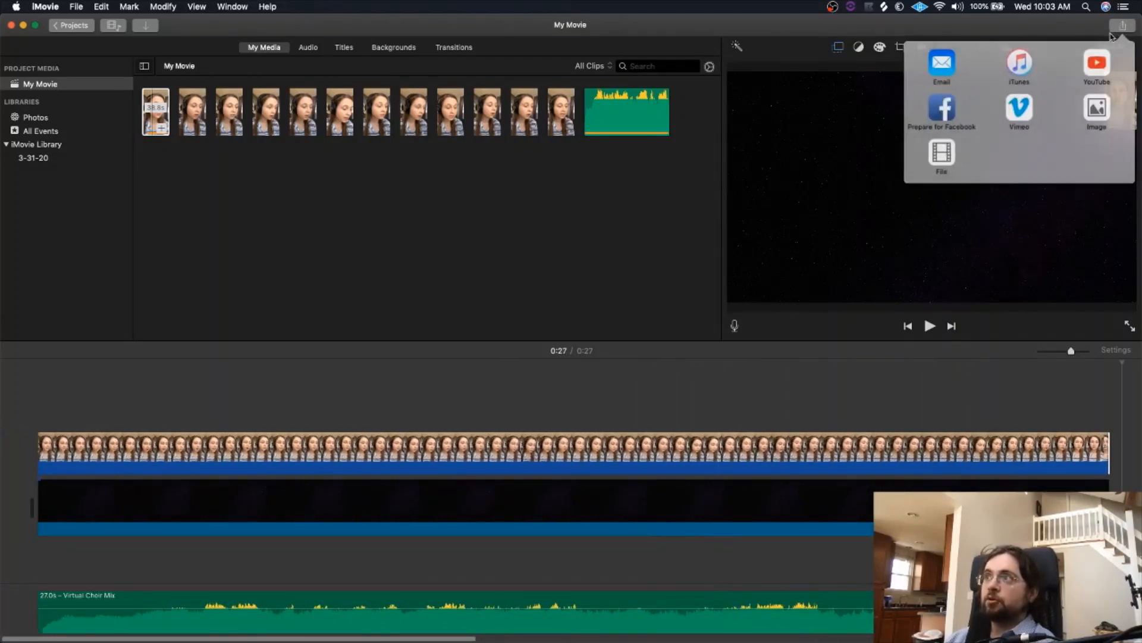
left_click(945, 151)
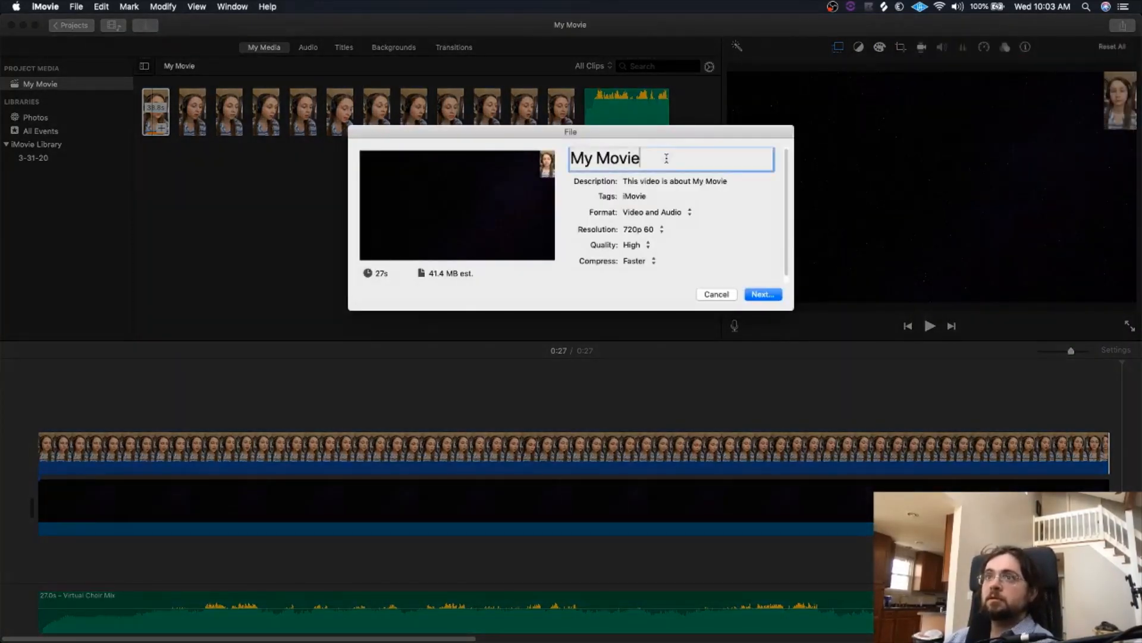
type("Virtual")
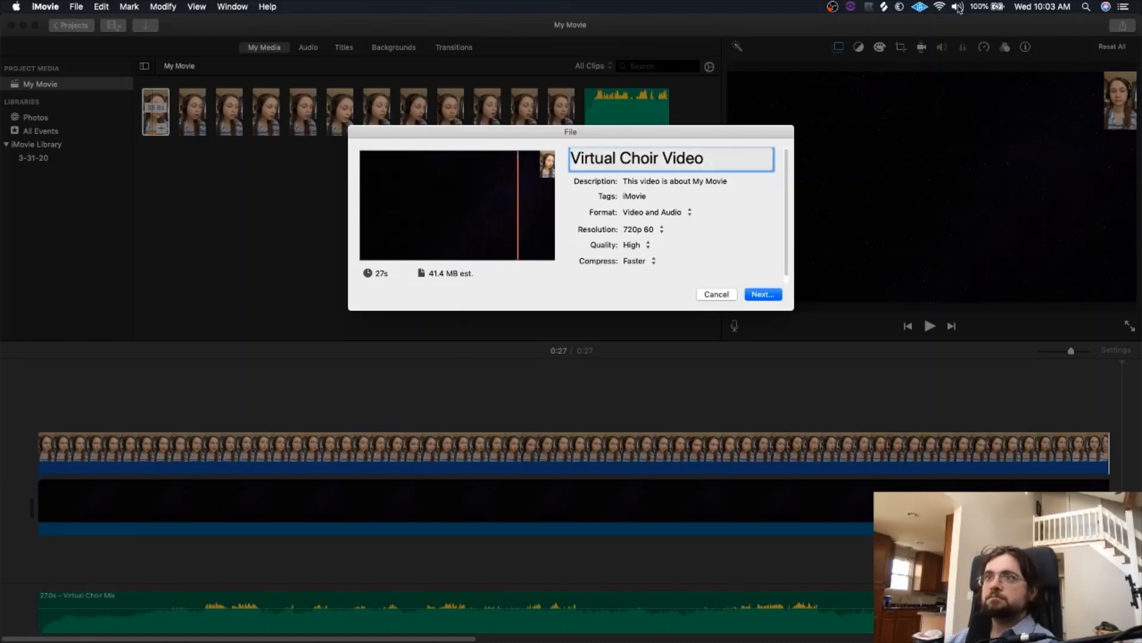
key("Return")
left_click(632, 204)
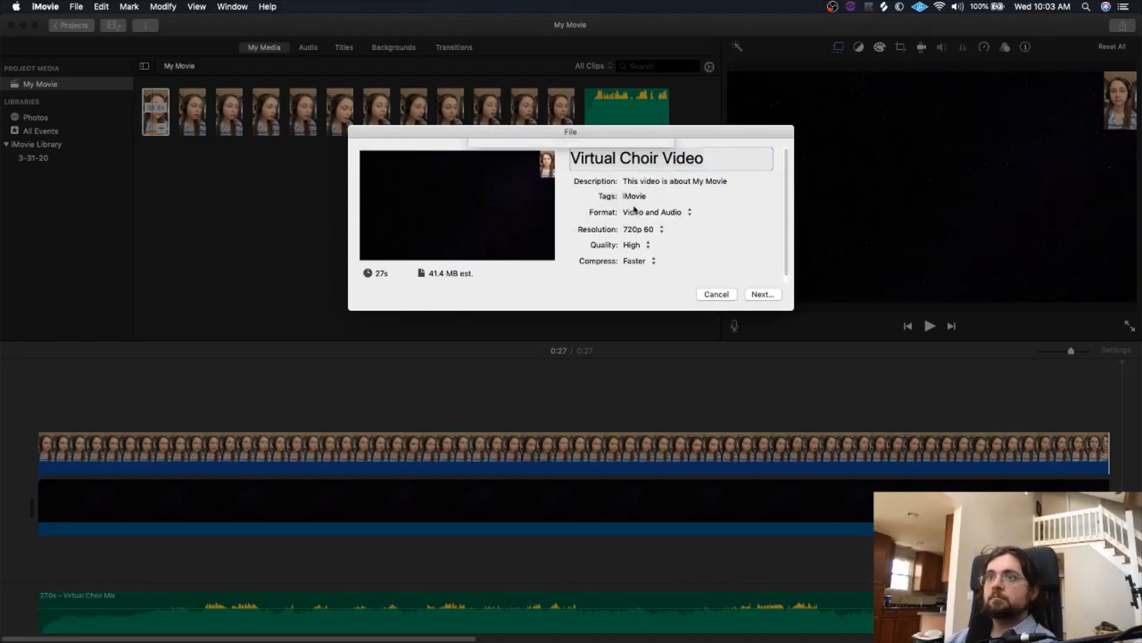
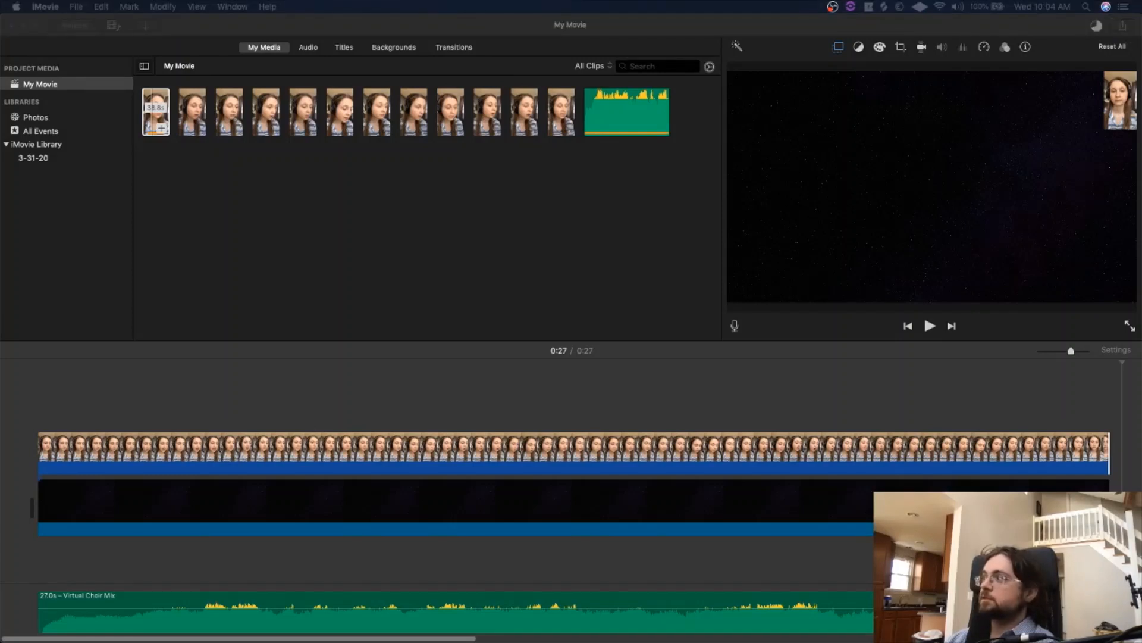
- Import Virtual Choir Video.mp4 from the Documents folder into the My Movie project media
left_click_drag(1141, 223, 661, 171)
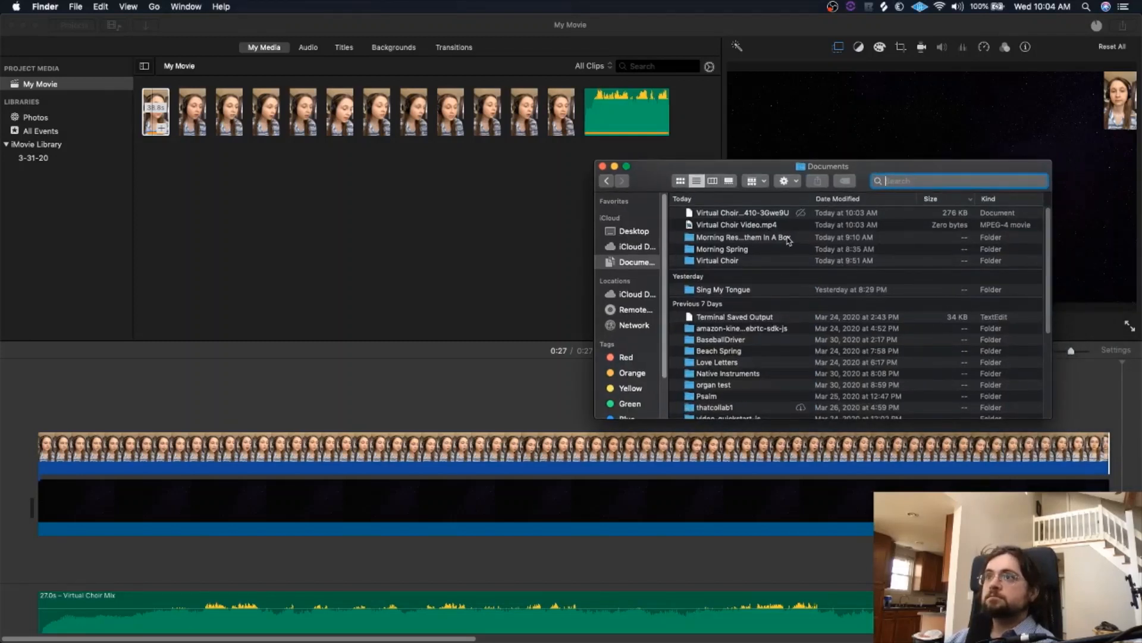
left_click(770, 214)
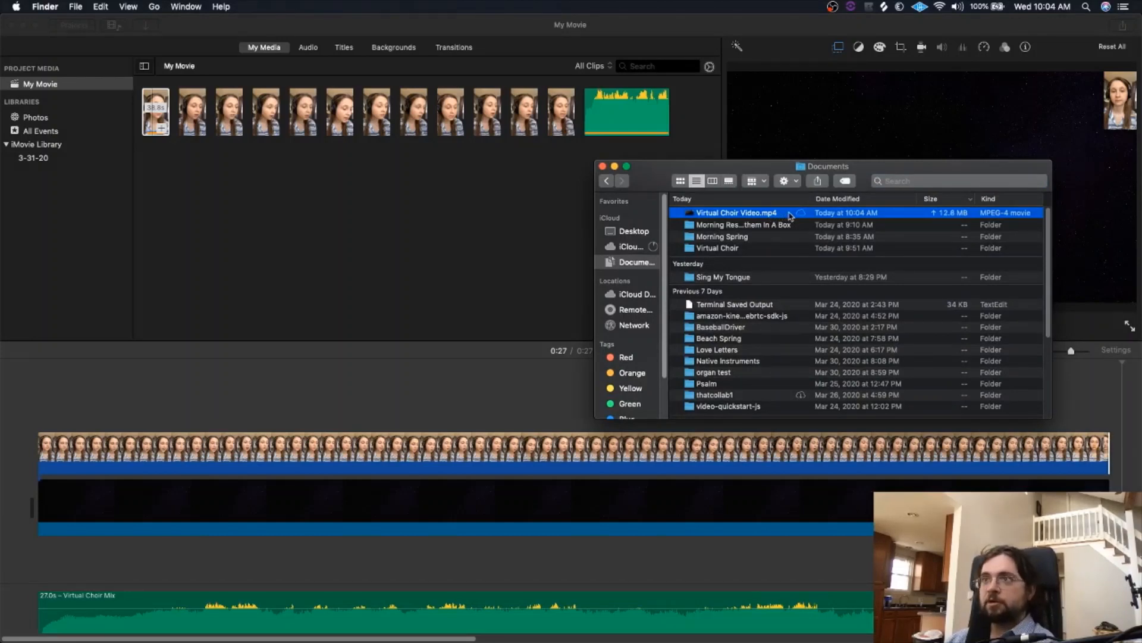
left_click_drag(755, 224, 253, 253)
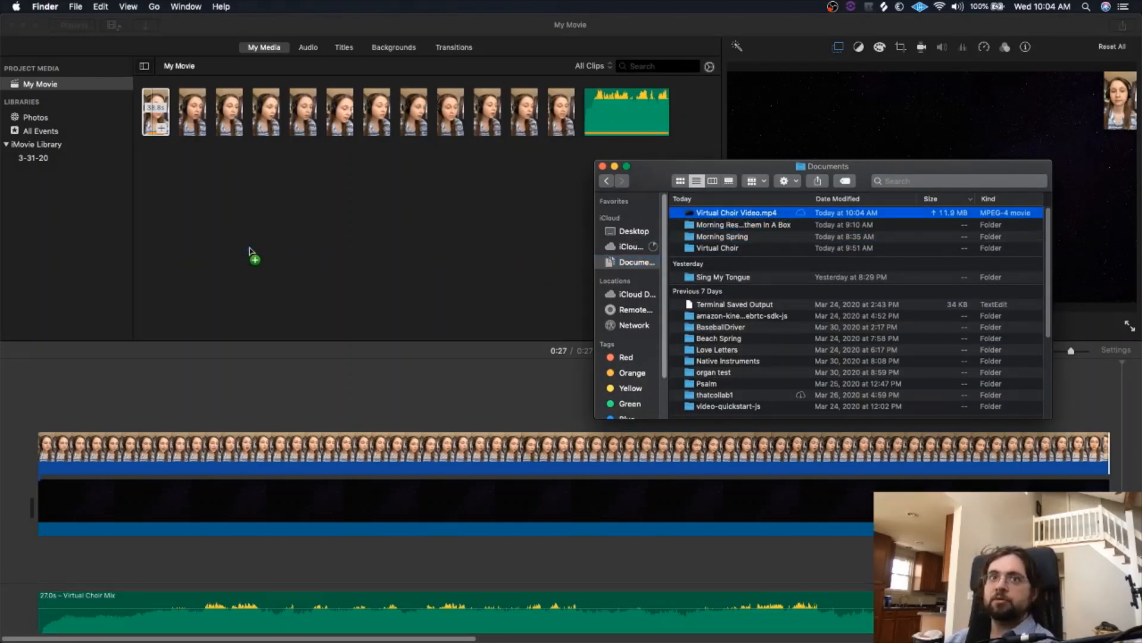
left_click(252, 251)
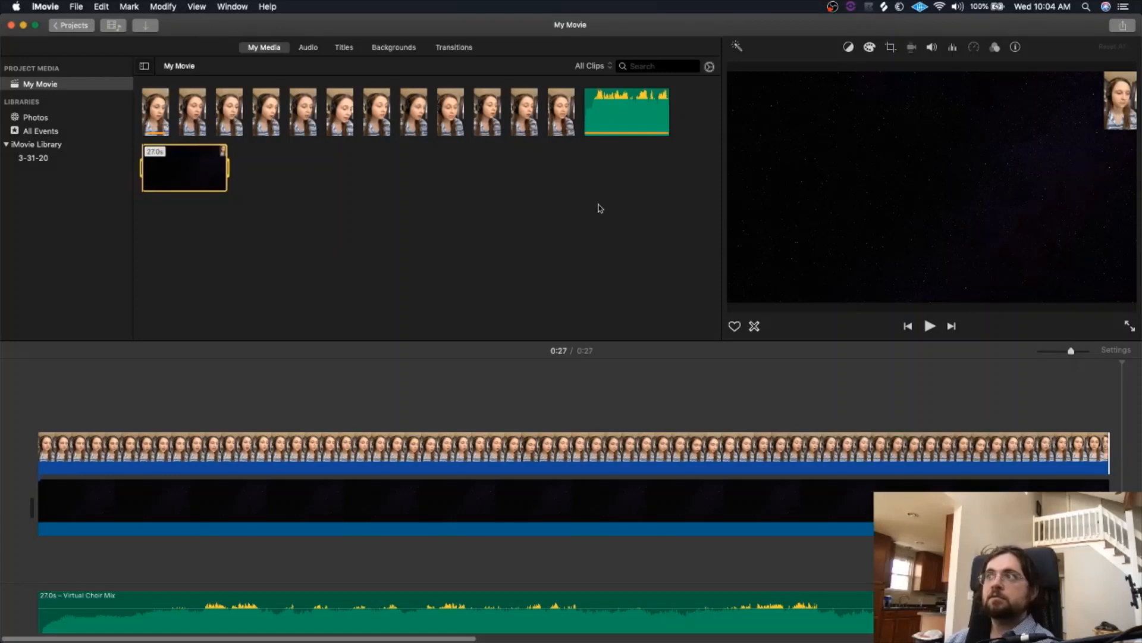
- Replace all the clips on the timeline with the imported Virtual Choir Video clip and preview it
left_click(701, 502)
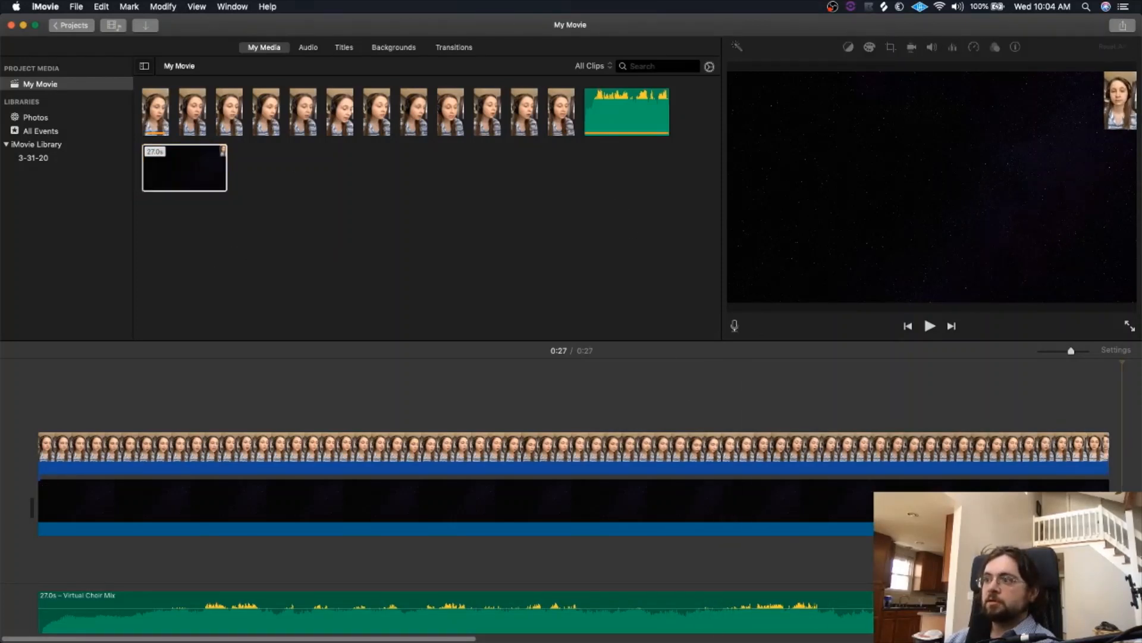
left_click_drag(1126, 607, 24, 414)
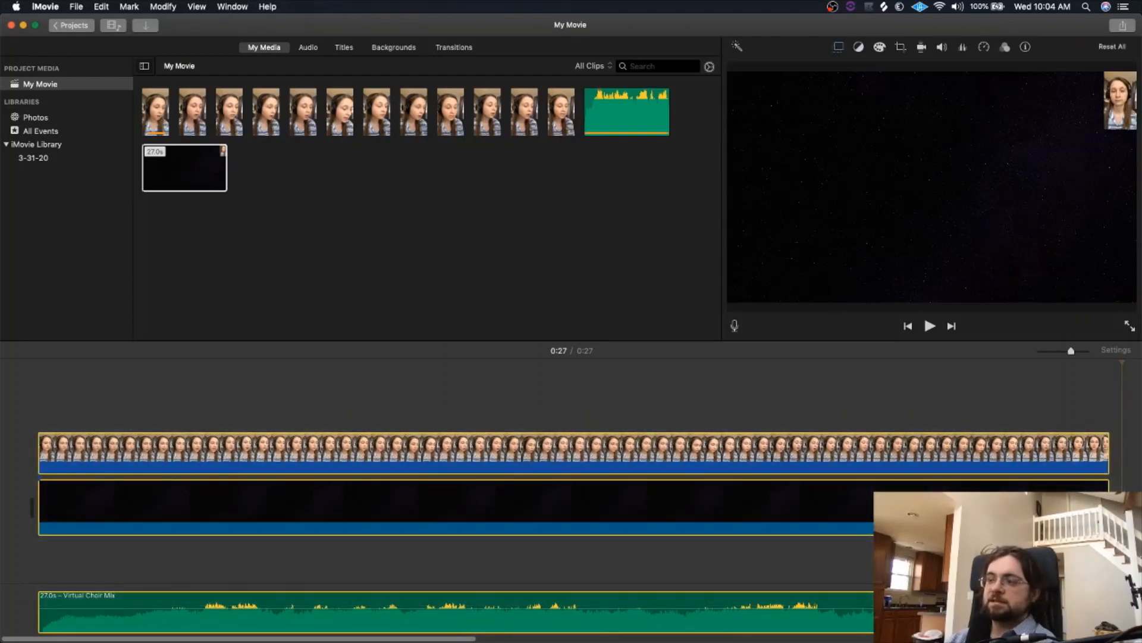
key("Delete")
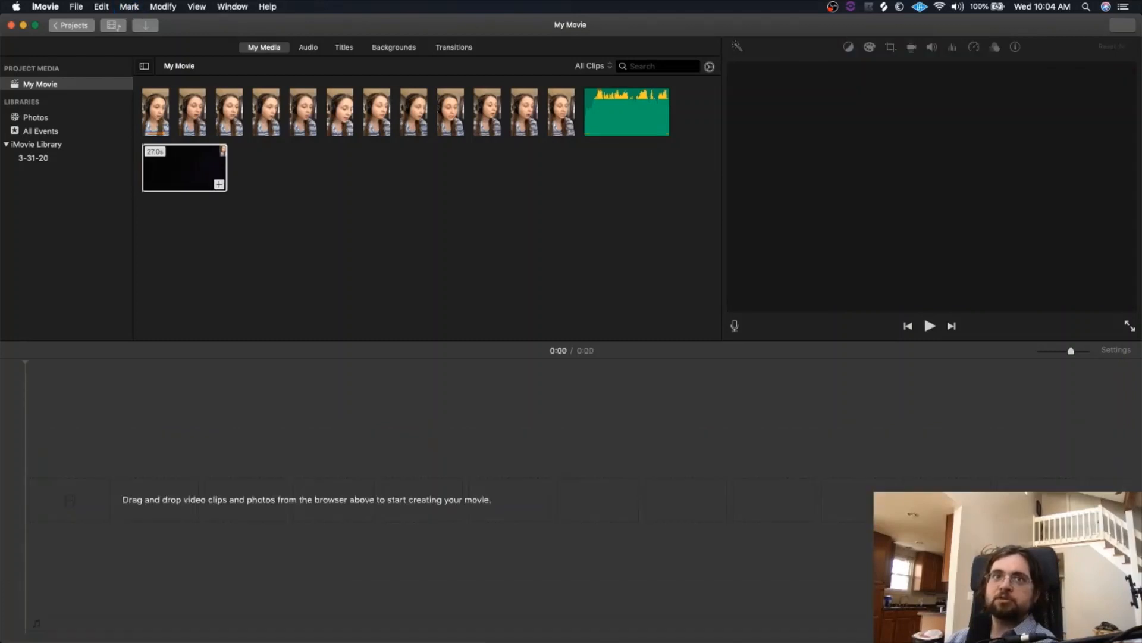
left_click_drag(178, 182, 42, 499)
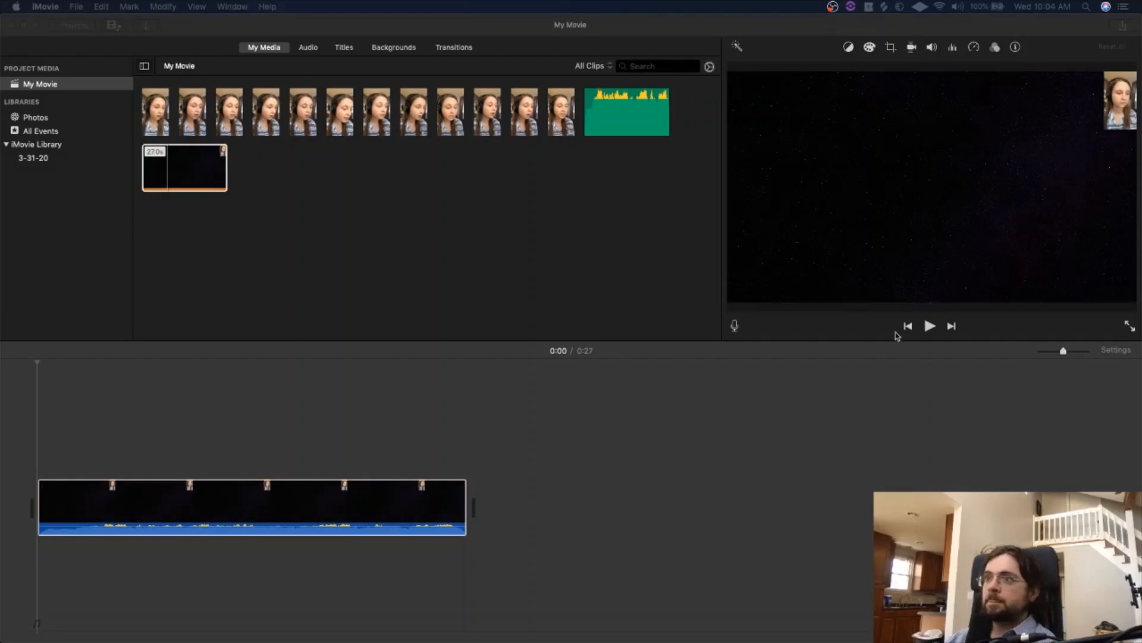
left_click(930, 326)
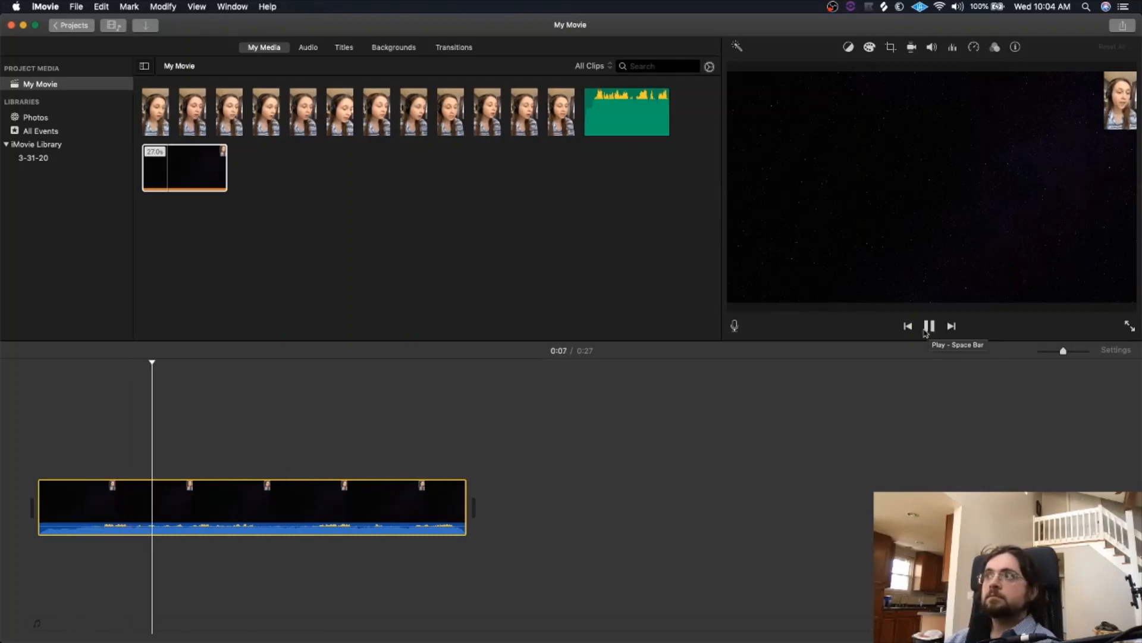
left_click(930, 326)
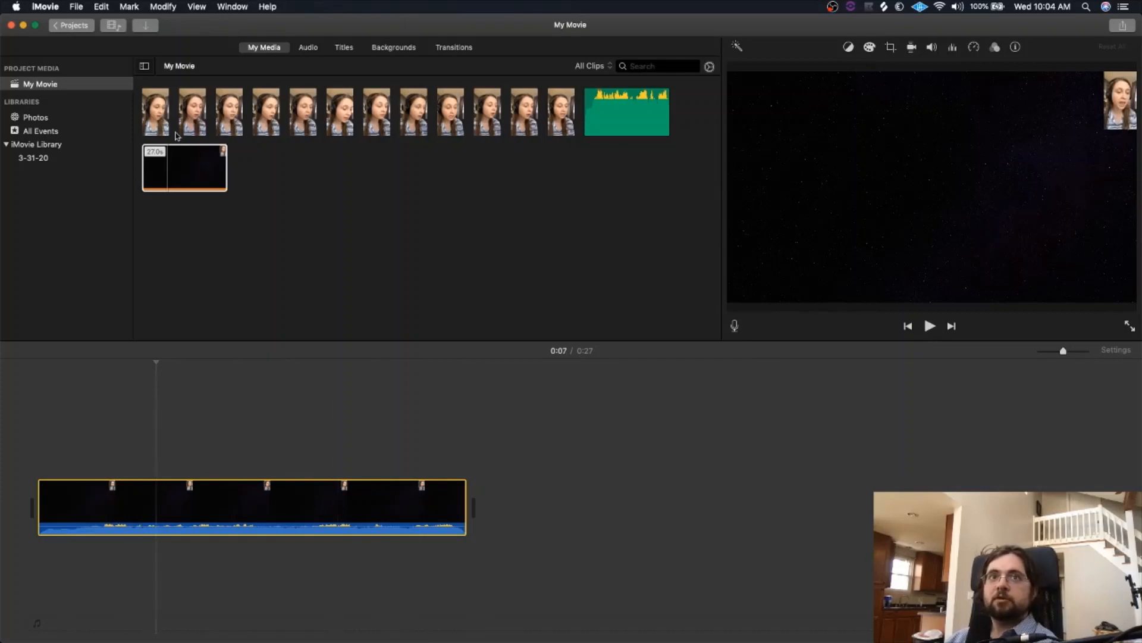
- Add the IMG_1623 clip as an overlay above Virtual Choir Video, aligned with the start of the timeline
left_click(198, 125)
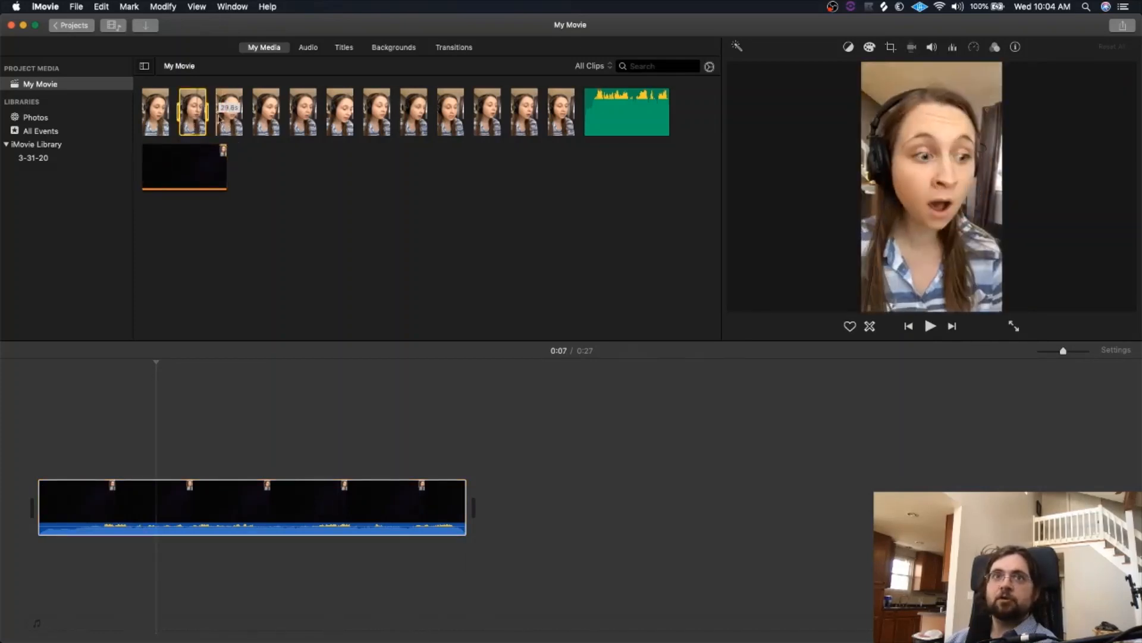
mouse_move(192, 98)
left_mouse_down()
mouse_move(41, 452)
mouse_move(119, 360)
mouse_move(202, 110)
left_mouse_up()
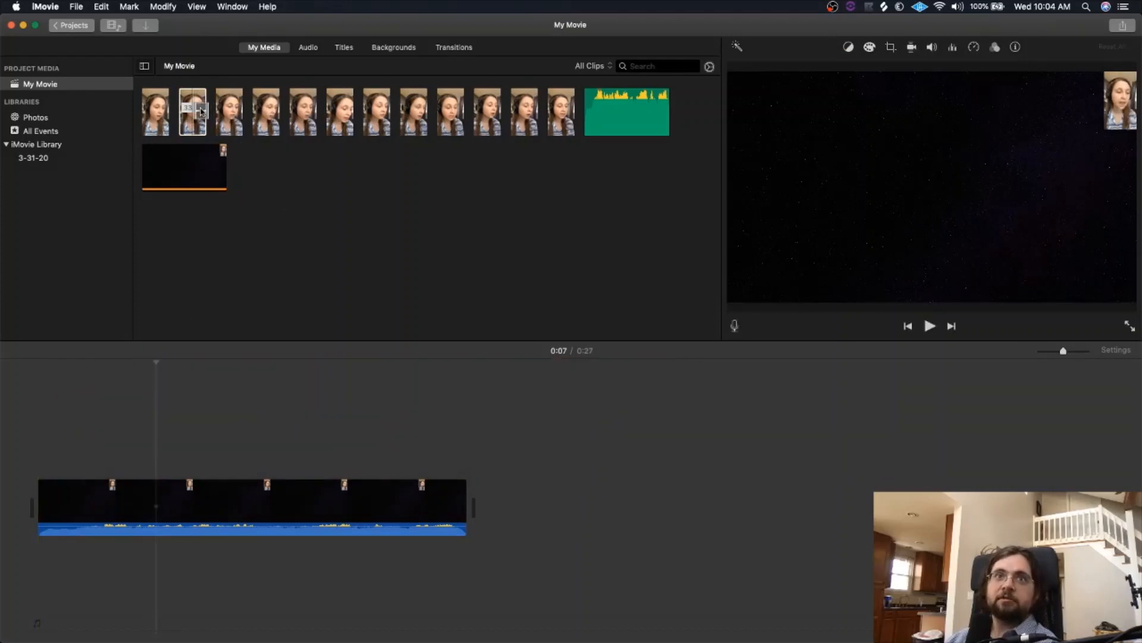
left_click_drag(100, 382, 42, 453)
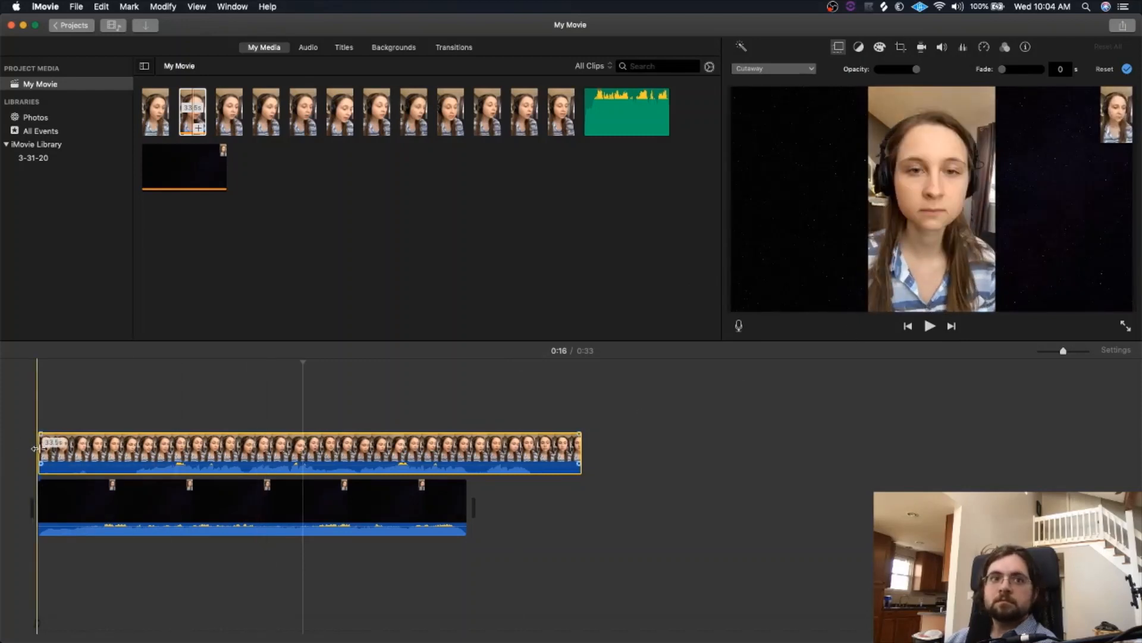
- Trim the IMG_1623 overlay's start to a length of 29.1 s, move it back to the timeline start, and preview it
left_click_drag(36, 448, 108, 451)
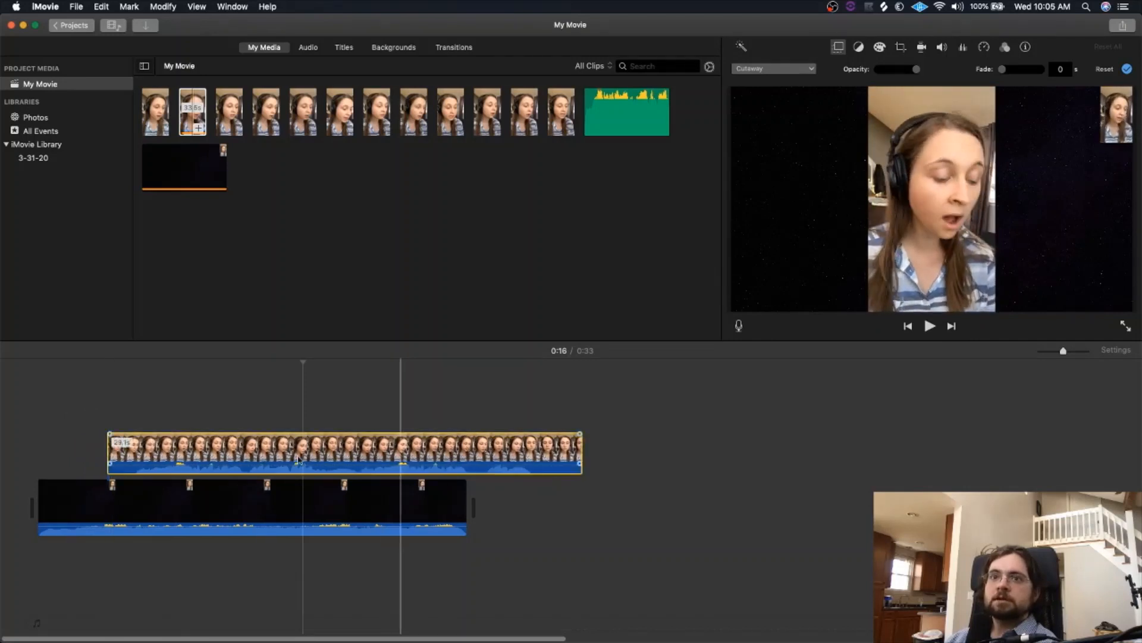
left_click_drag(300, 460, 230, 458)
key("space")
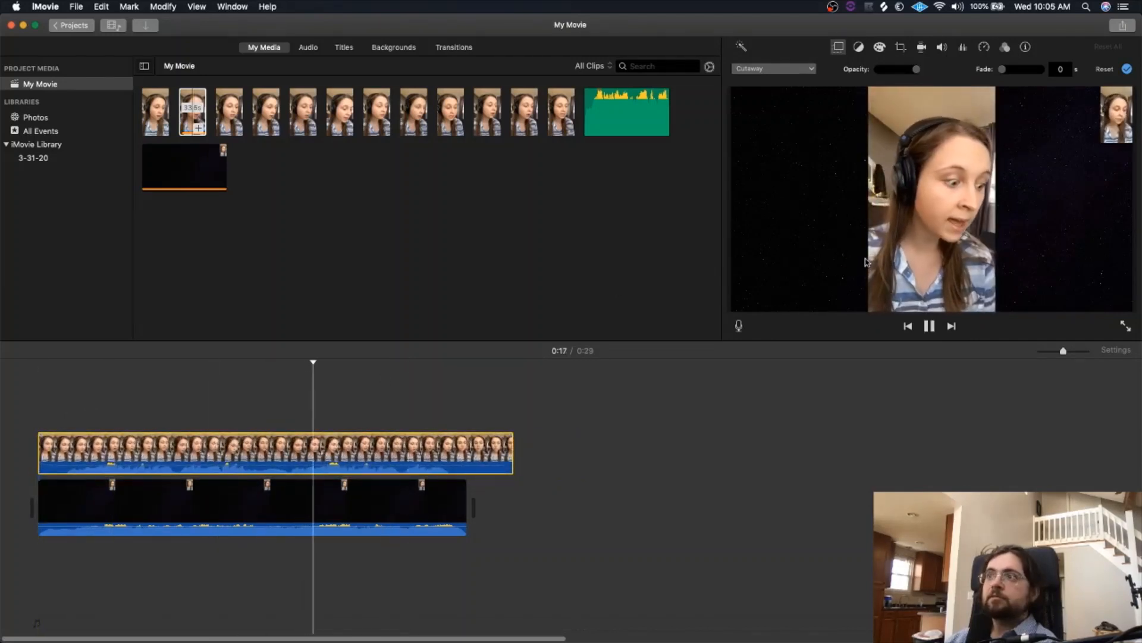
key("space")
key("Home")
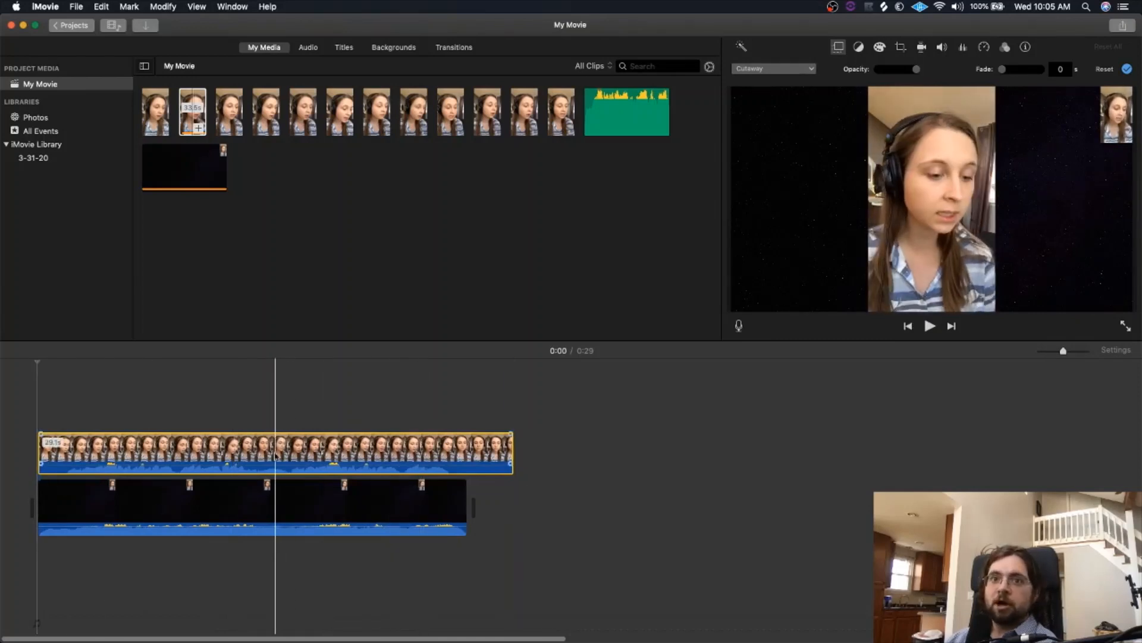
- Detach the audio from the IMG_1623 overlay and delete the detached audio clip
left_click(275, 455)
right_click(287, 446)
left_click(337, 539)
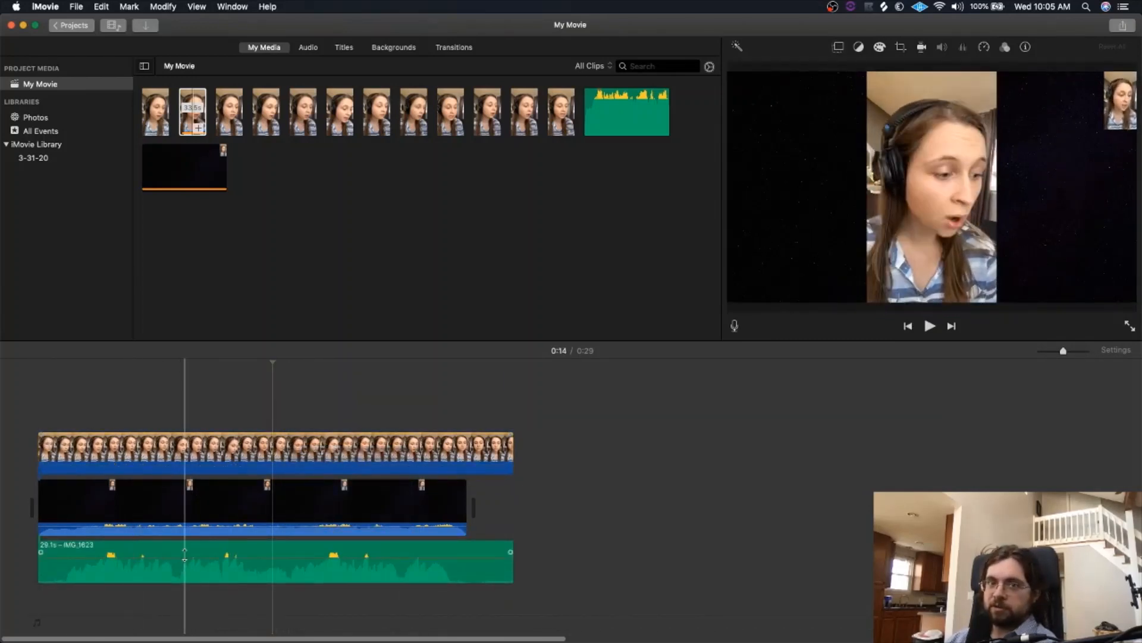
left_click(224, 545)
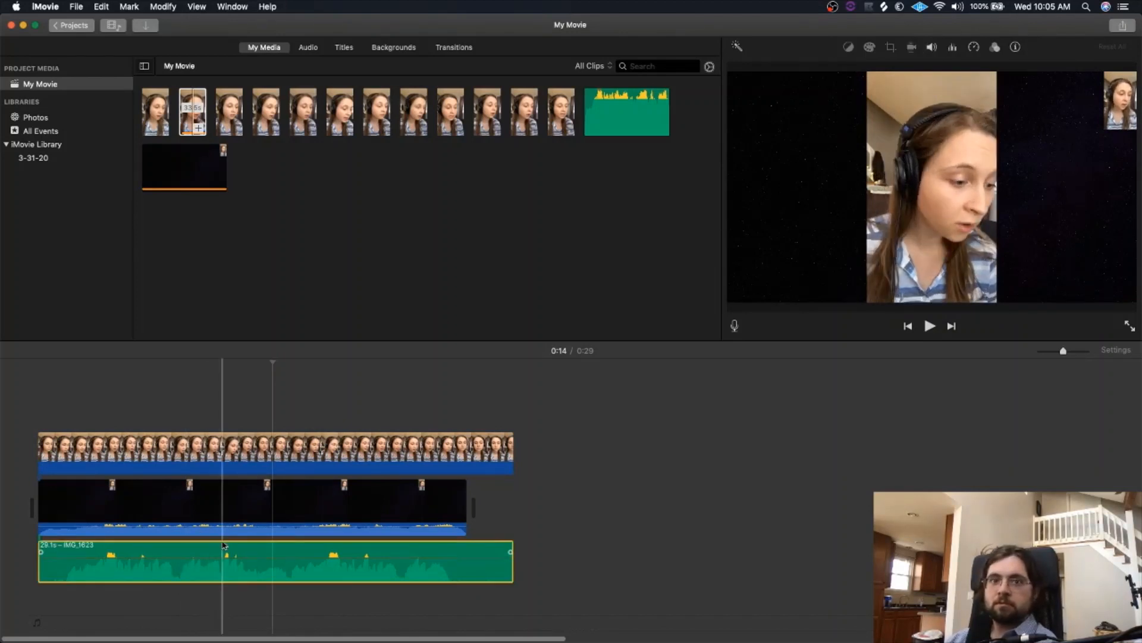
key("Delete")
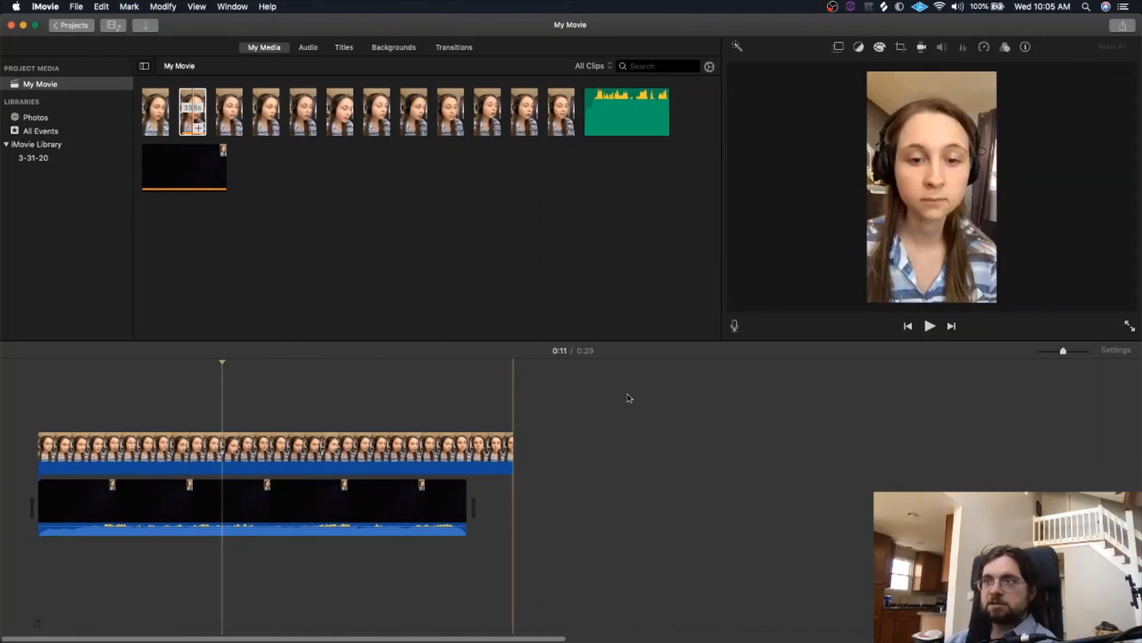
- Preview the IMG_1623 overlay's sync, shift it about 3 s later, extend its start back to the timeline start, and preview again
left_click(908, 327)
key("space")
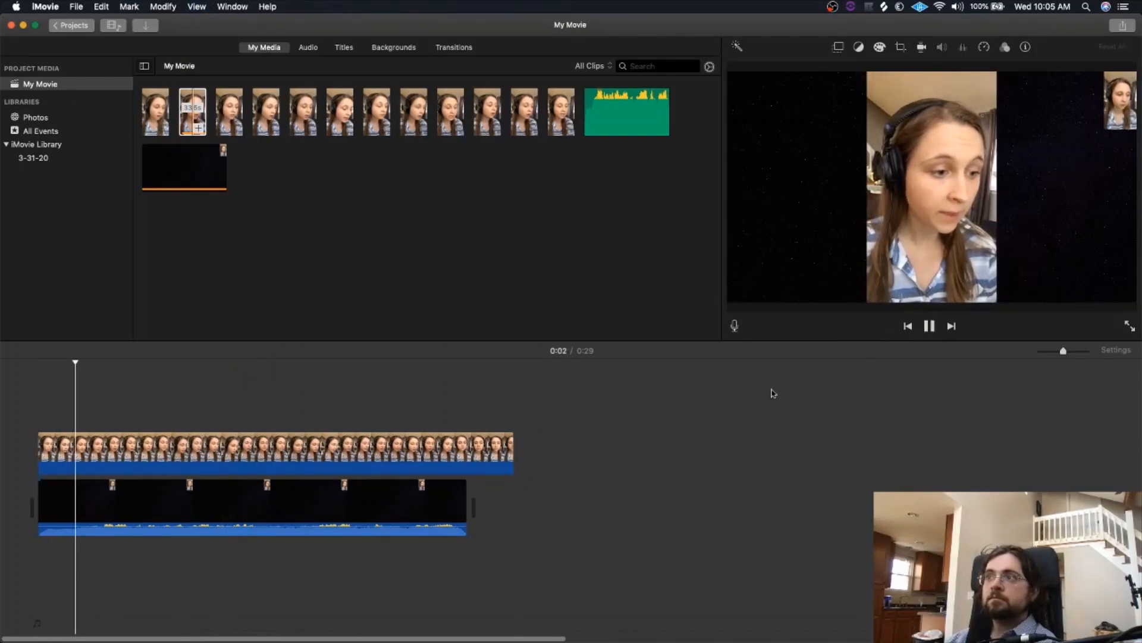
left_click(241, 452)
left_click_drag(241, 452, 287, 453)
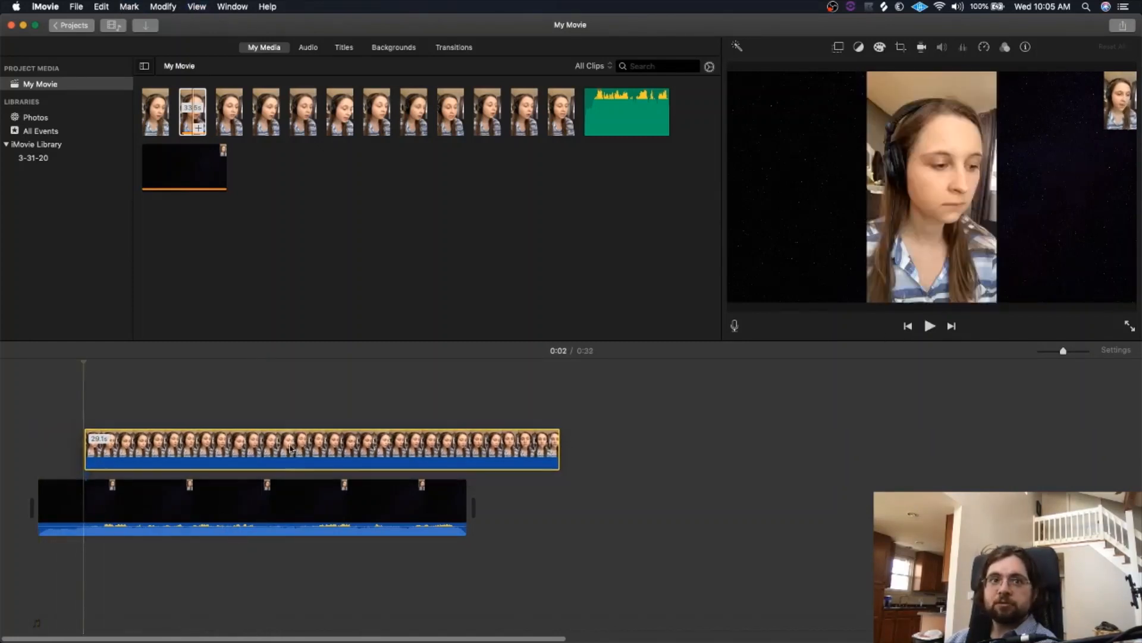
left_click_drag(89, 455, 40, 455)
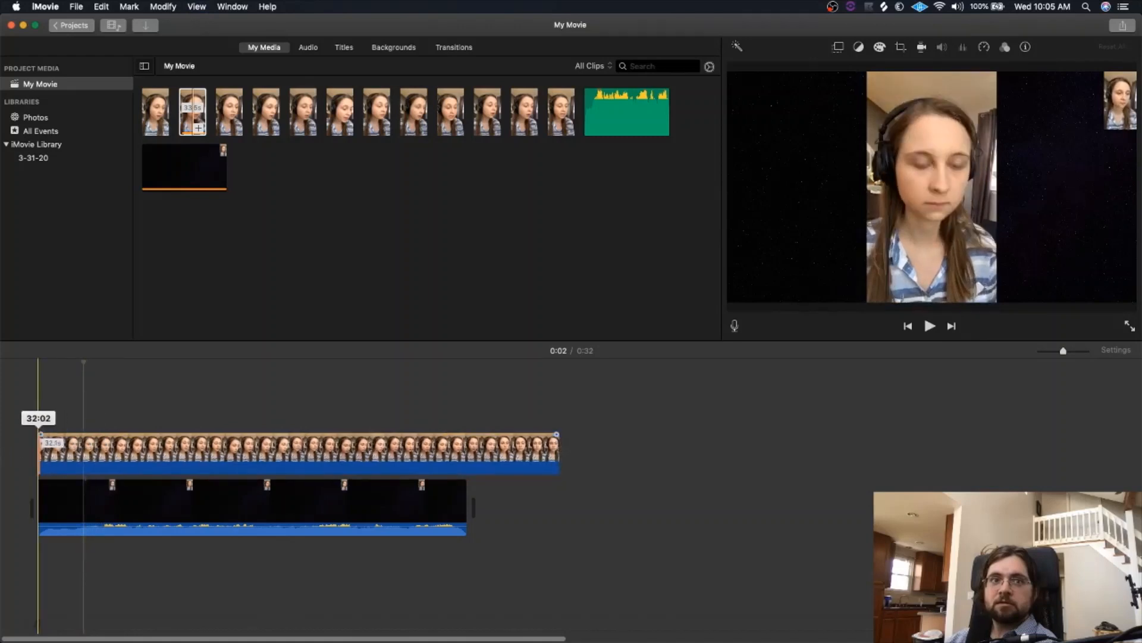
key("space")
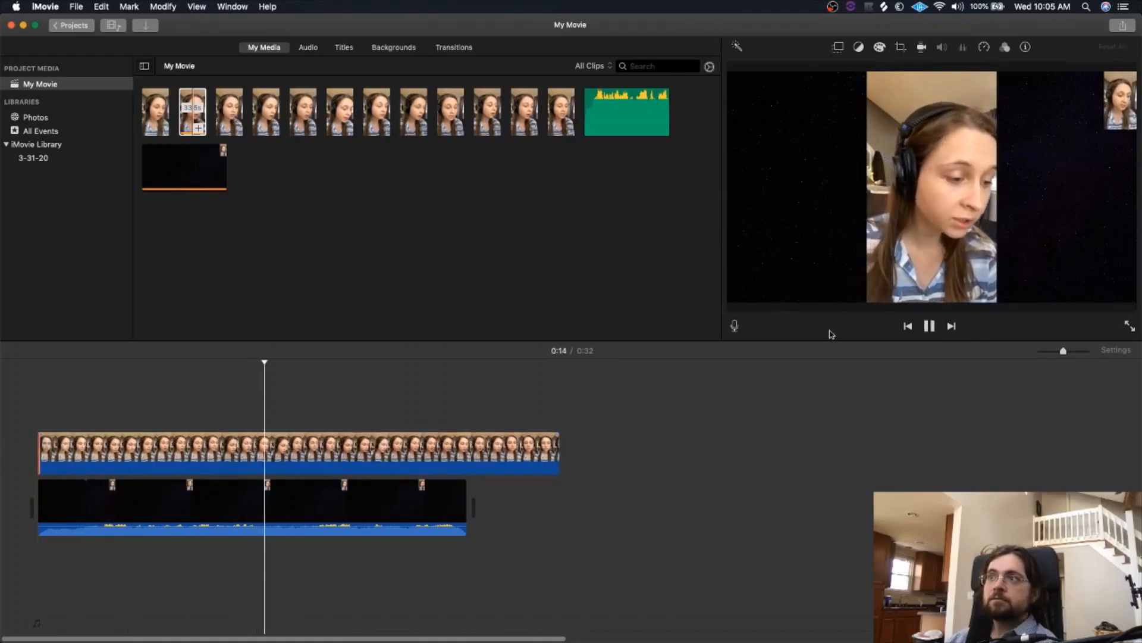
- Replay from the timeline start, trim the IMG_1623 overlay's start to a length of 30.3 s, and preview it slightly earlier
key("space")
left_click(907, 326)
key("space")
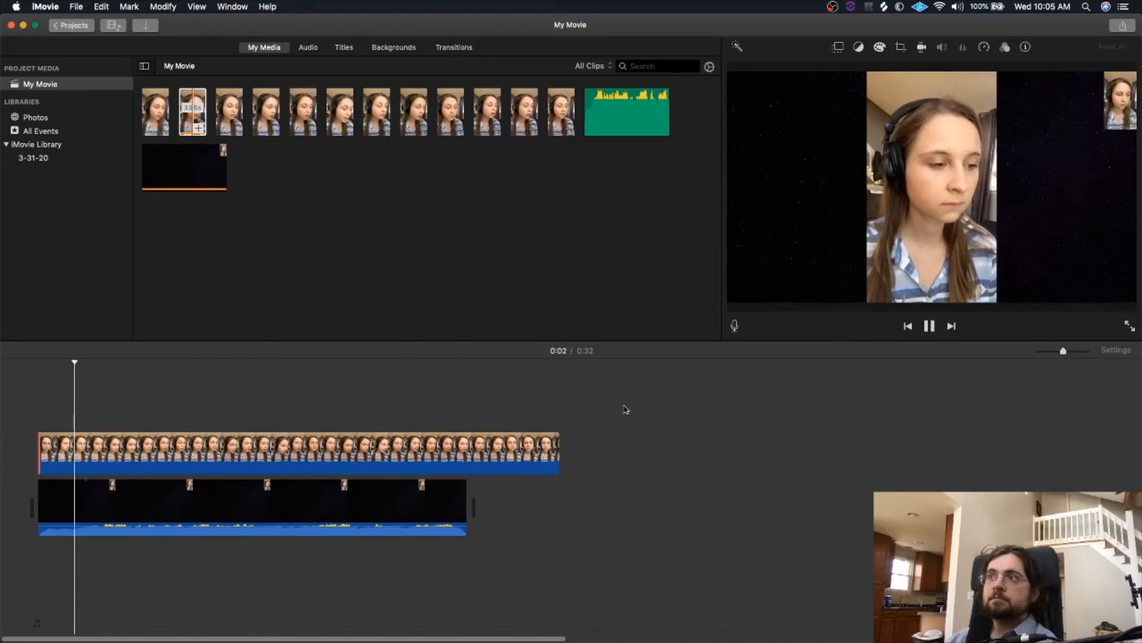
left_click(82, 458)
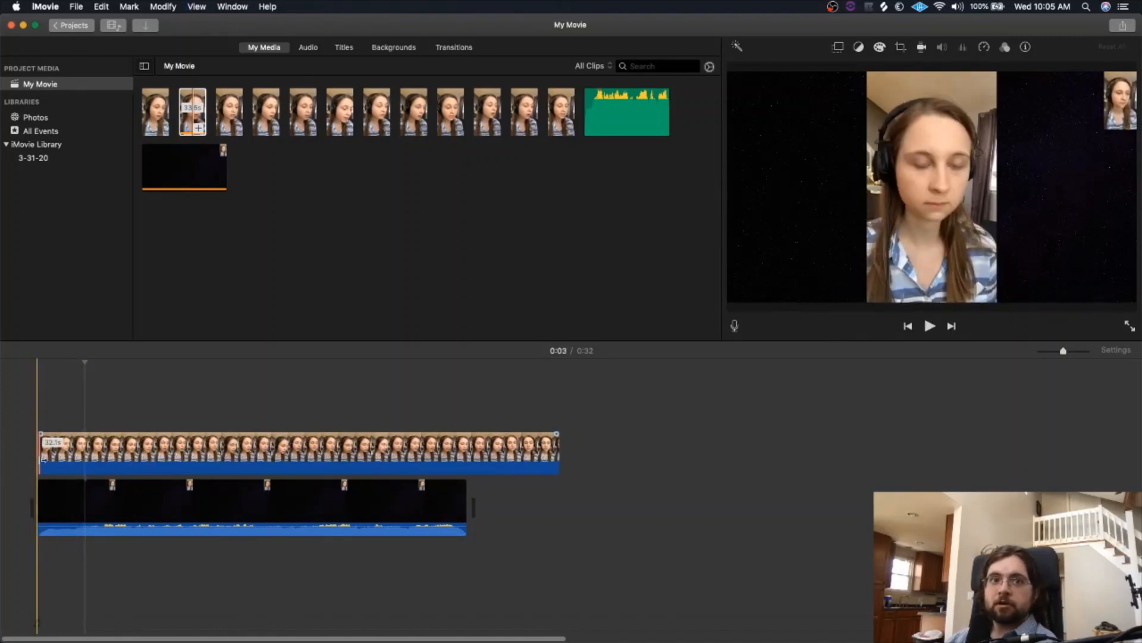
left_click_drag(40, 458, 67, 459)
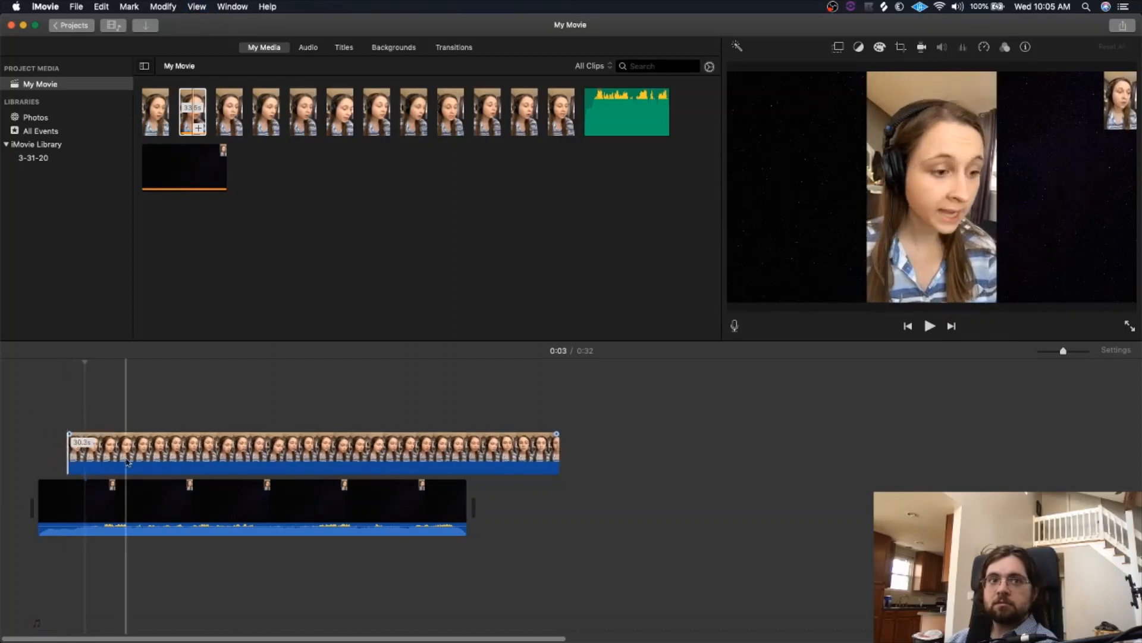
key("space")
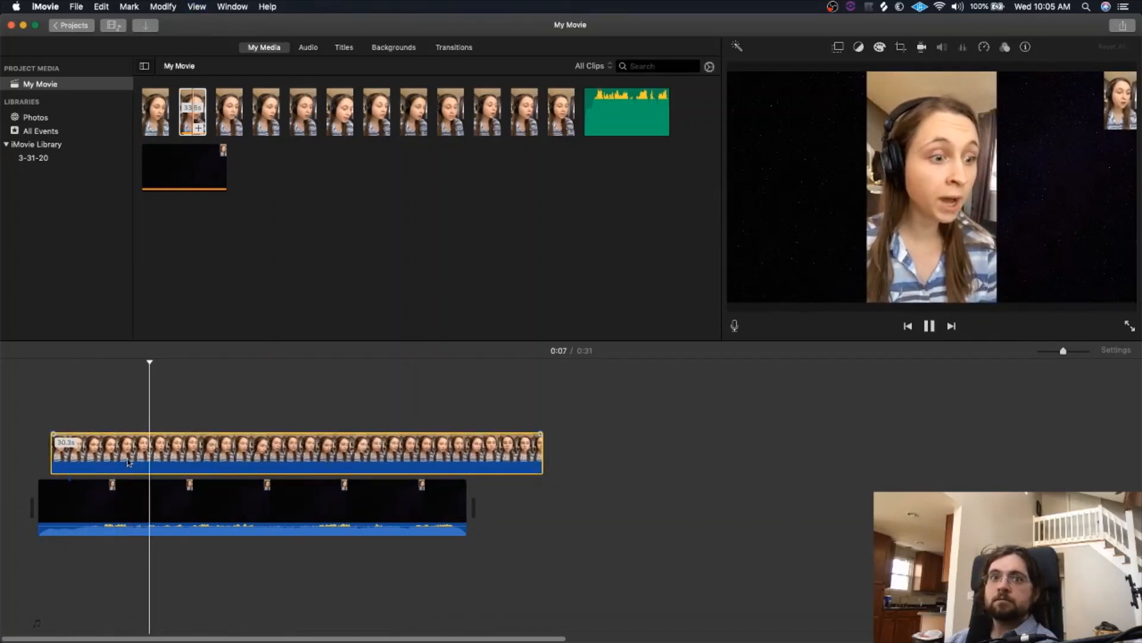
key("space")
- Preview the IMG_1623 overlay from the timeline start, shorten its start to a length of 28.1 s, shift it slightly earlier, and replay
key("space")
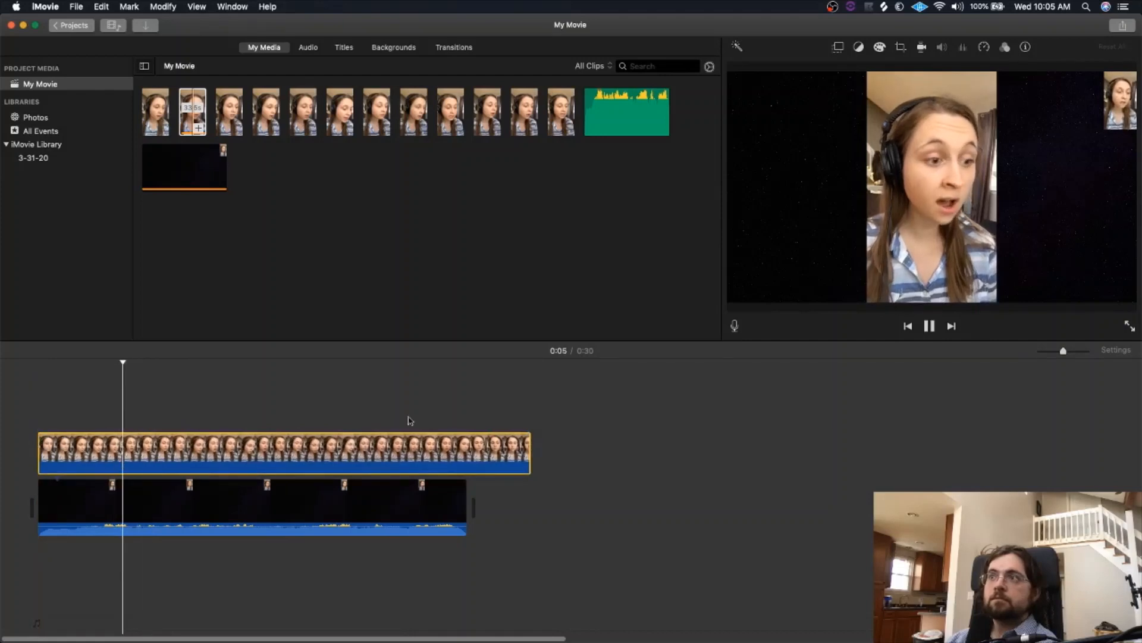
left_click(908, 330)
key("space")
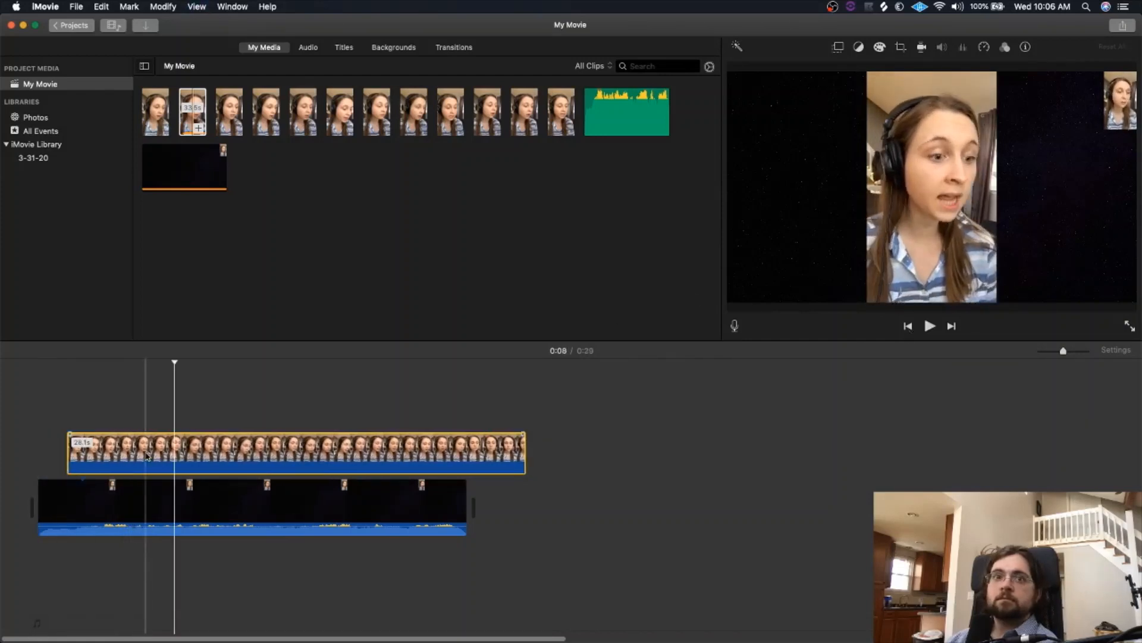
left_click_drag(145, 455, 139, 455)
left_click(46, 459)
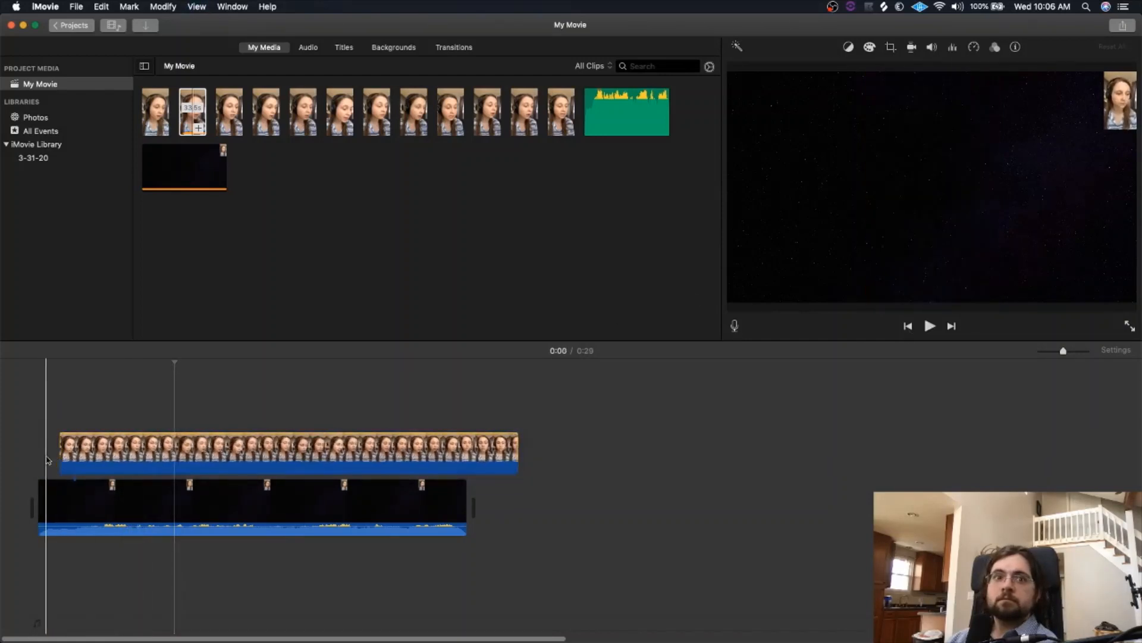
key("space")
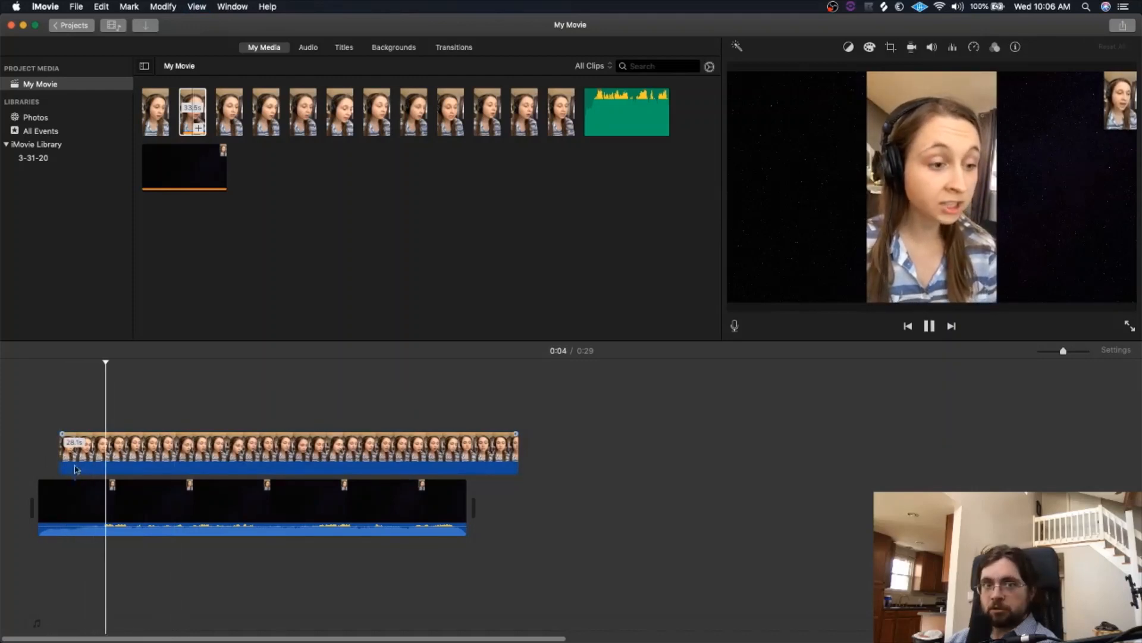
- Extend the IMG_1623 overlay's start to the timeline start and trim its end to match the end of Virtual Choir Video
left_click(60, 460)
left_click_drag(58, 463, 35, 467)
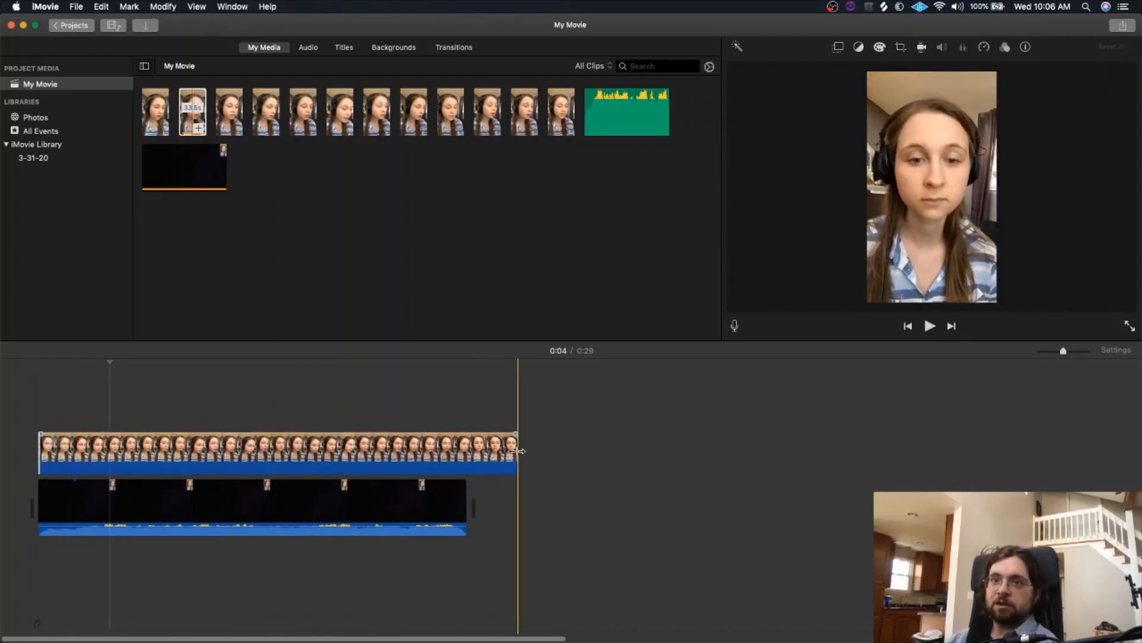
left_click_drag(519, 450, 467, 450)
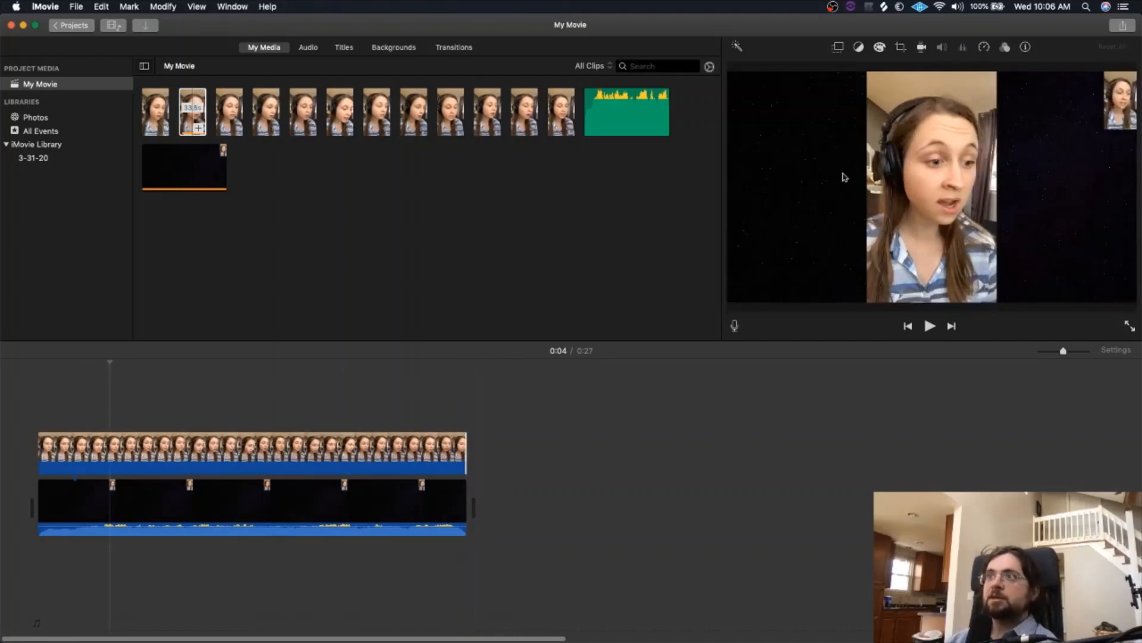
- Set the IMG_1623 overlay to Picture in Picture with a Dissolve duration of 0 seconds
left_click(838, 48)
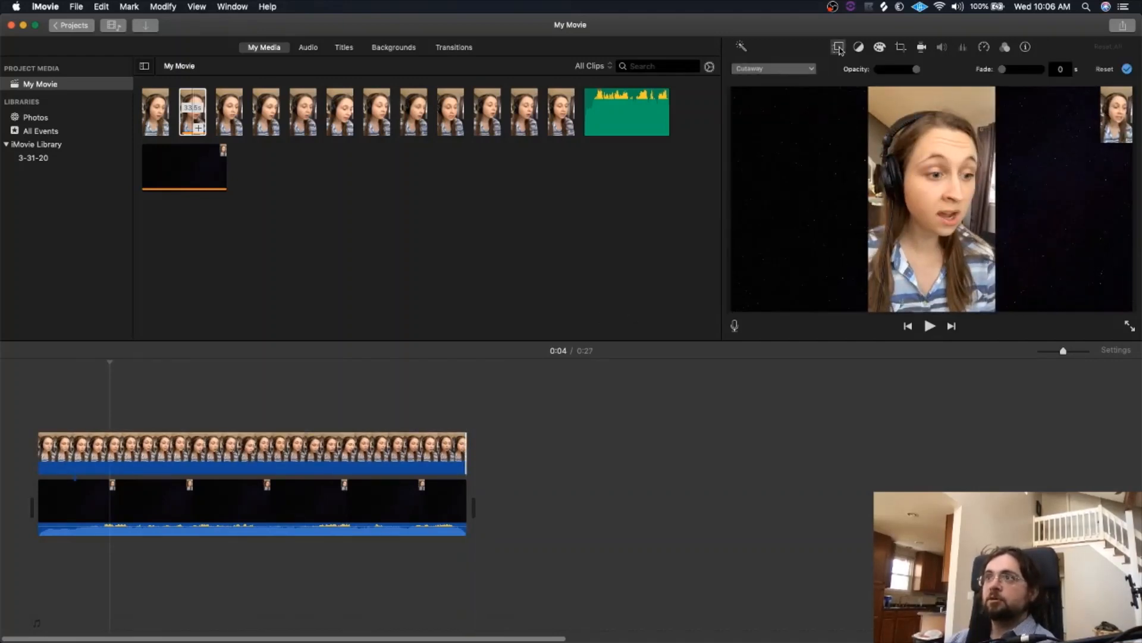
left_click(811, 69)
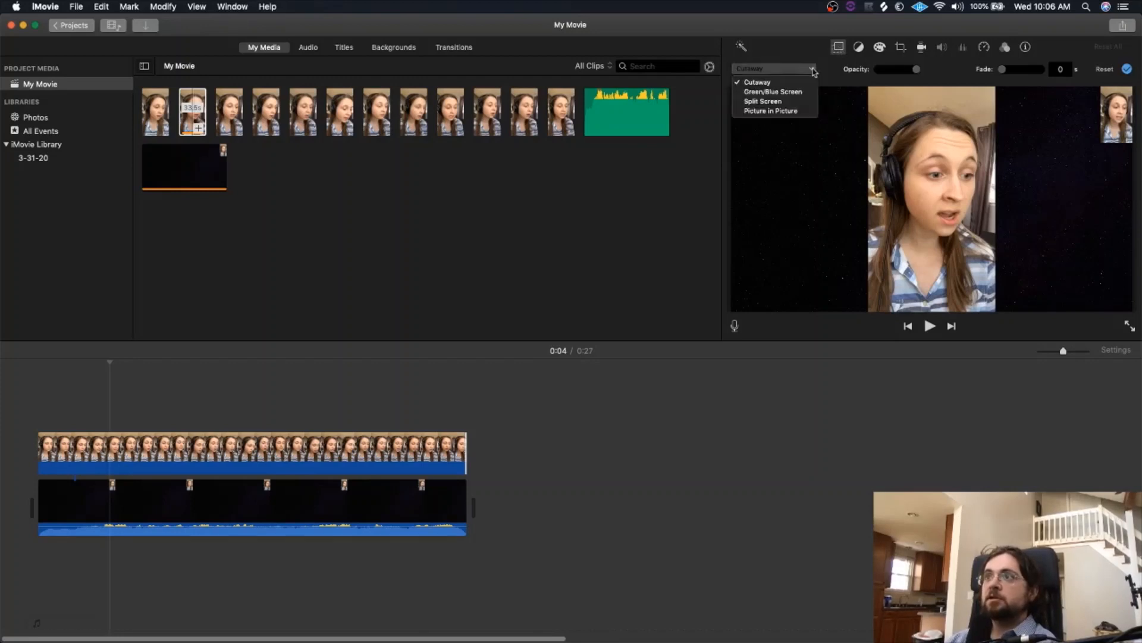
left_click(787, 111)
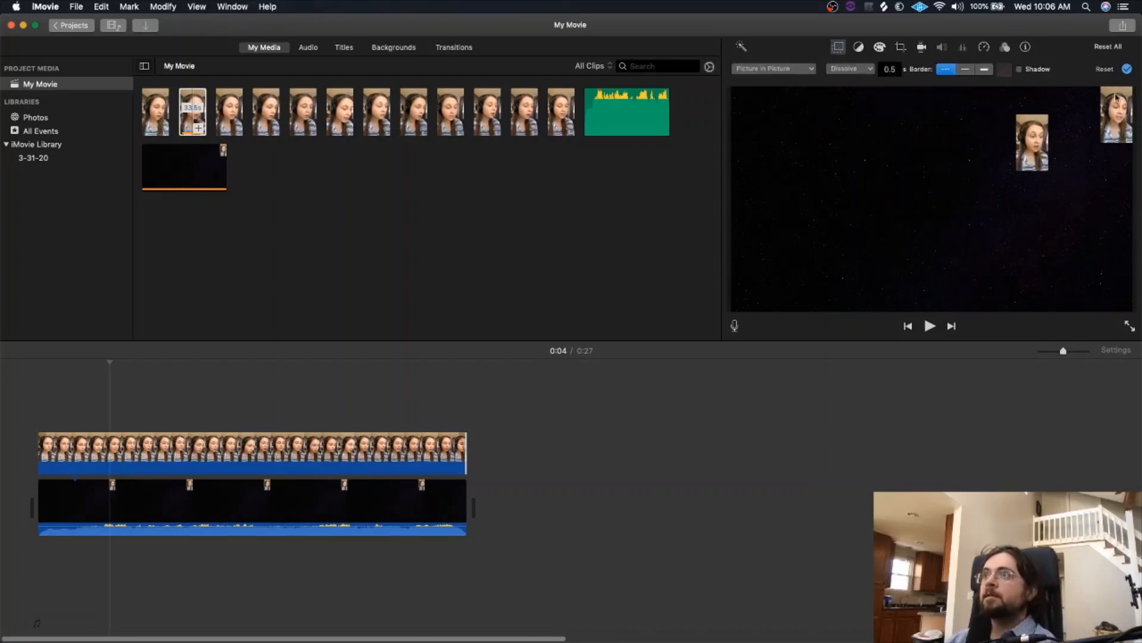
left_click(896, 70)
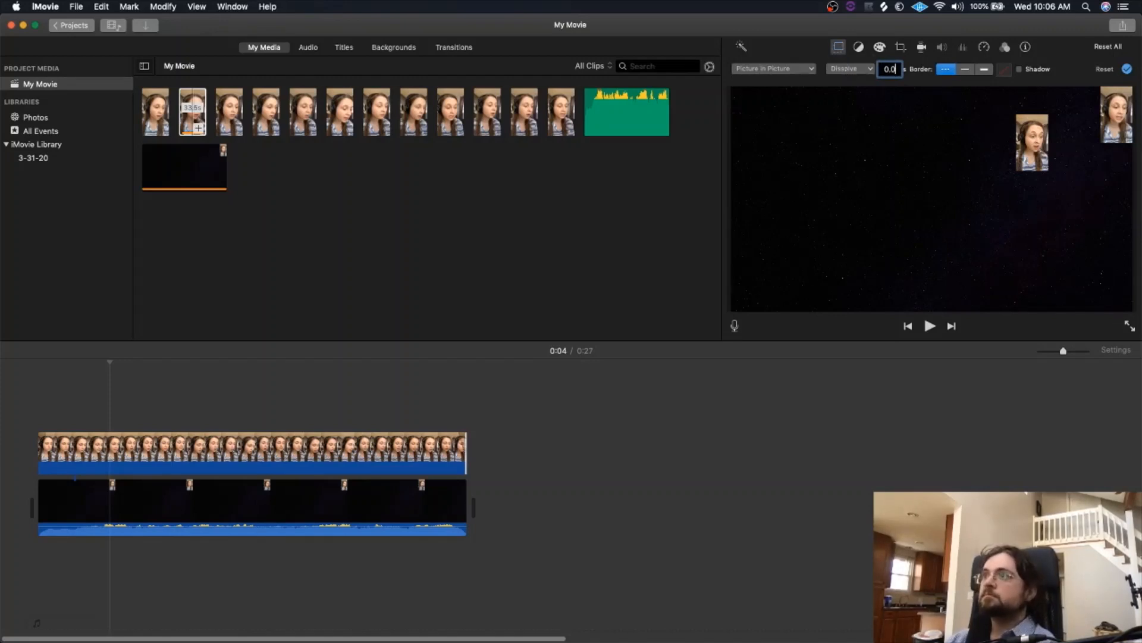
key("Return")
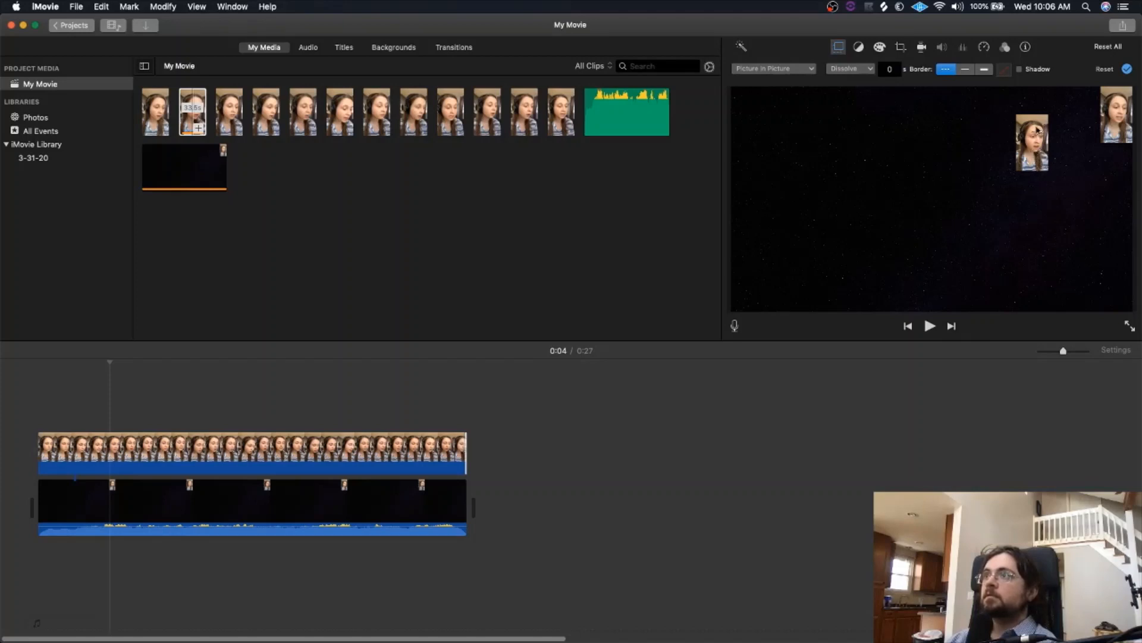
left_click(869, 69)
left_click(893, 69)
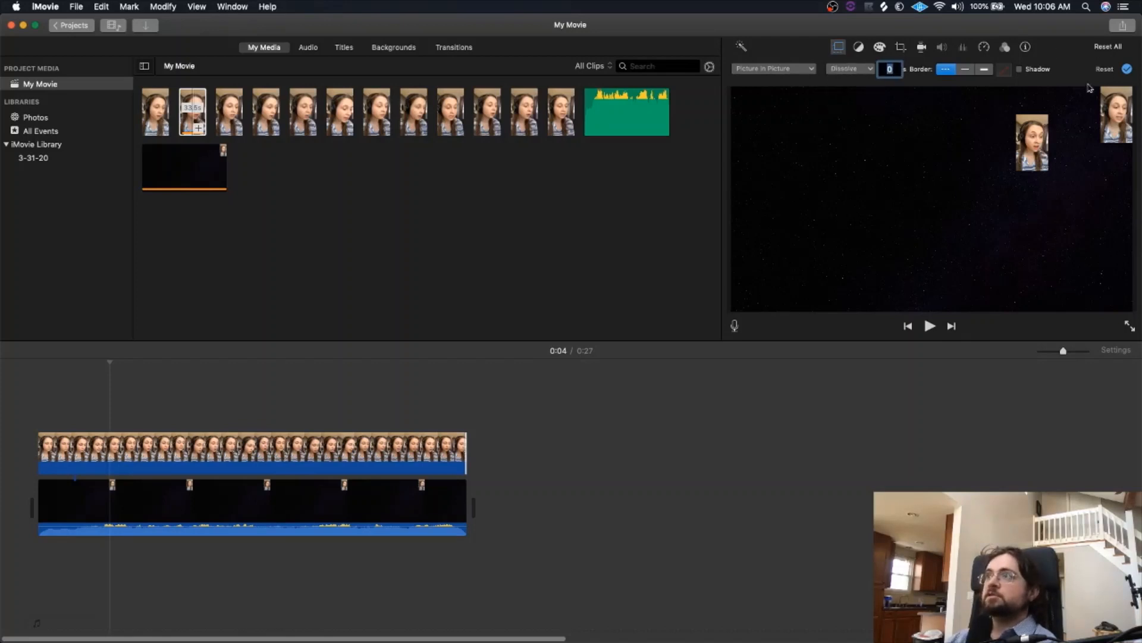
- Position the IMG_1623 picture-in-picture directly beneath the first singer at the frame's right edge
left_click(1034, 151)
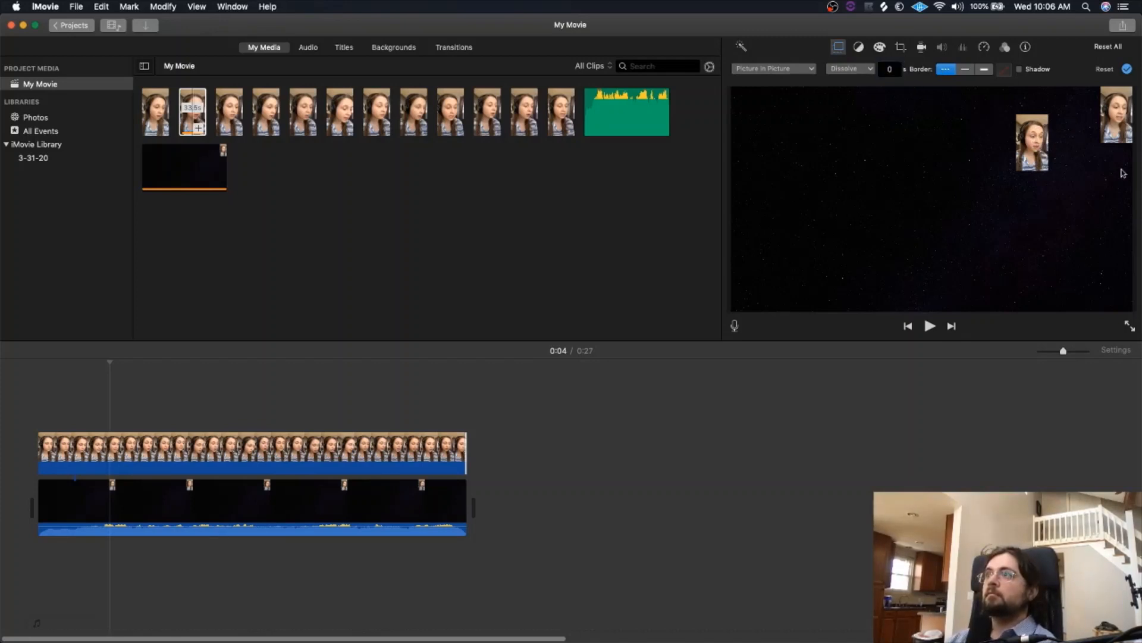
left_click(357, 452)
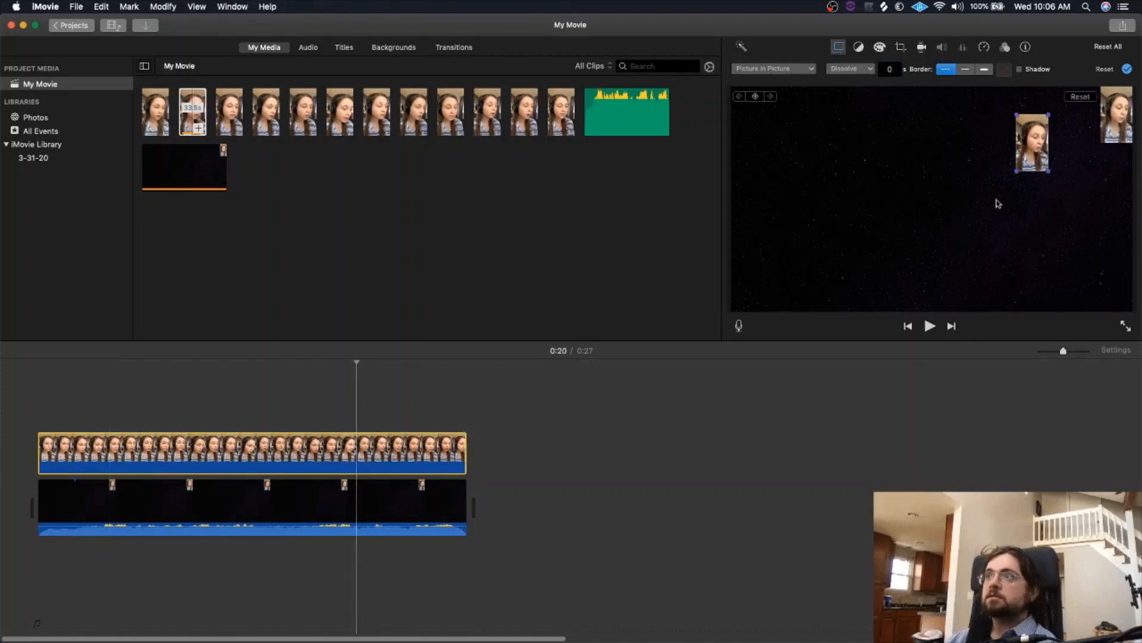
left_click_drag(1033, 146, 1117, 173)
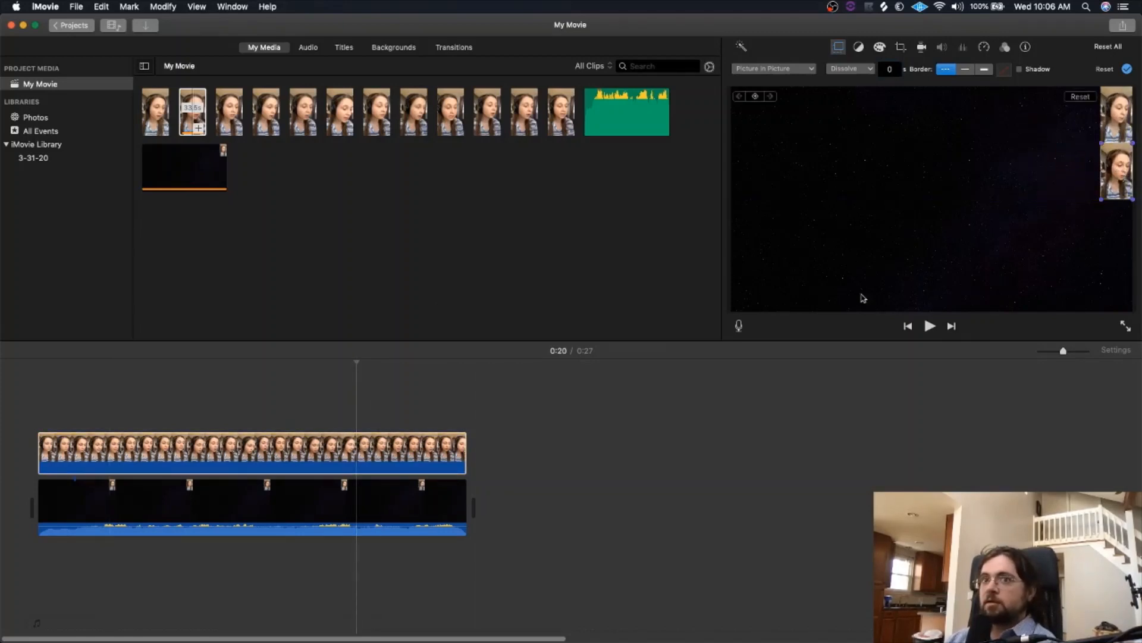
- Export the movie as a file named Virtual Choir Video to the Documents folder, at 720p 60 and High quality
left_click(1132, 25)
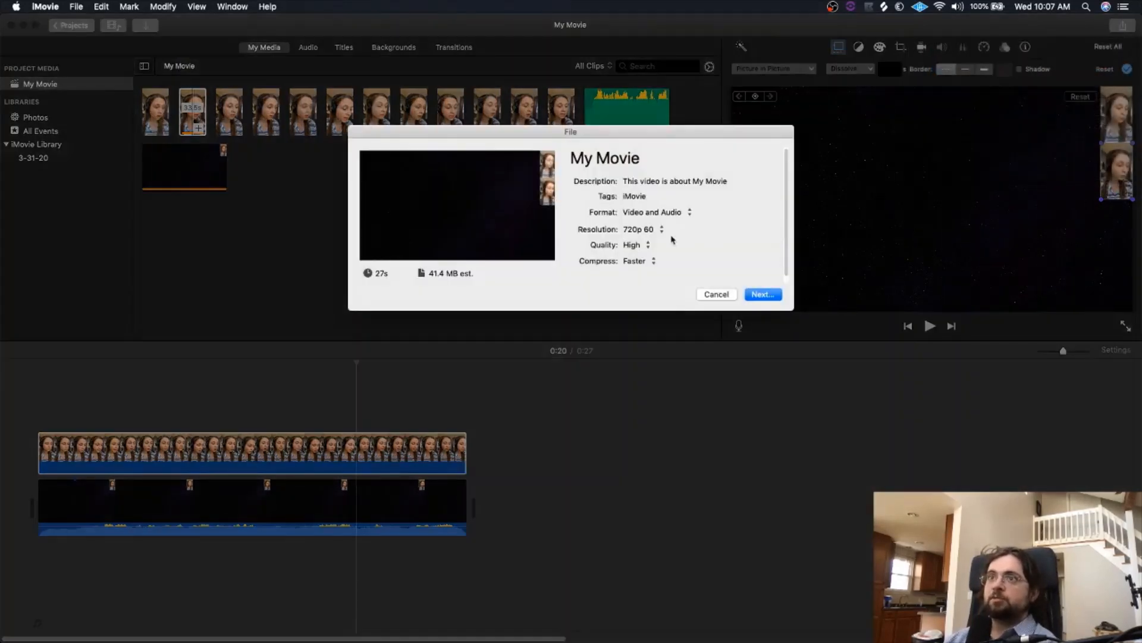
left_click(672, 162)
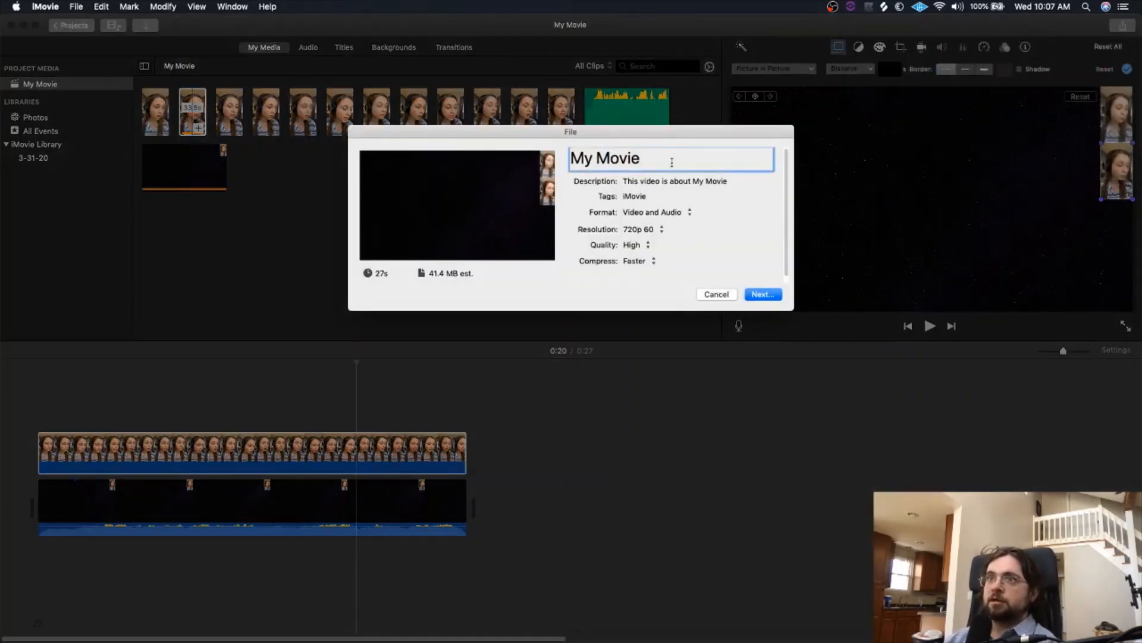
key("super+a")
type("Virt")
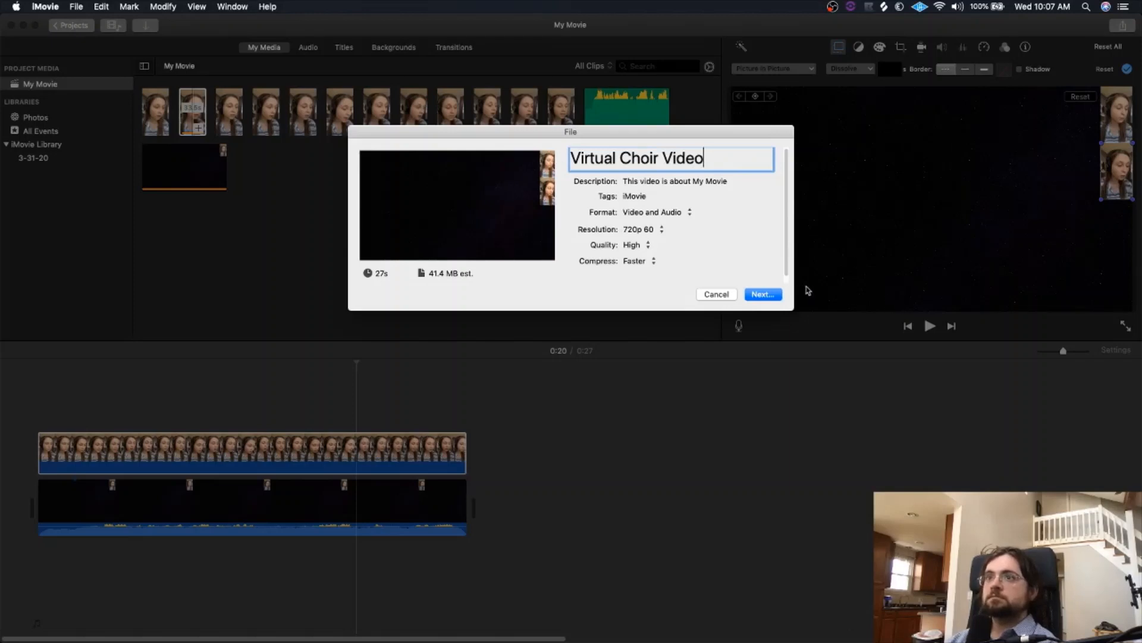
left_click(763, 293)
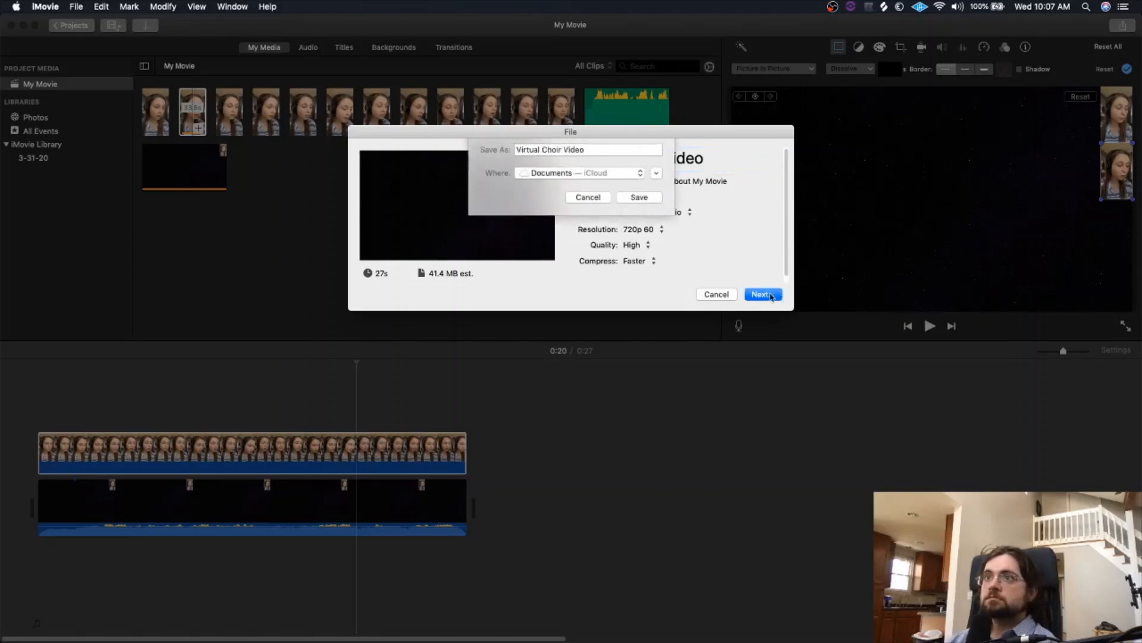
left_click(640, 202)
left_click(645, 208)
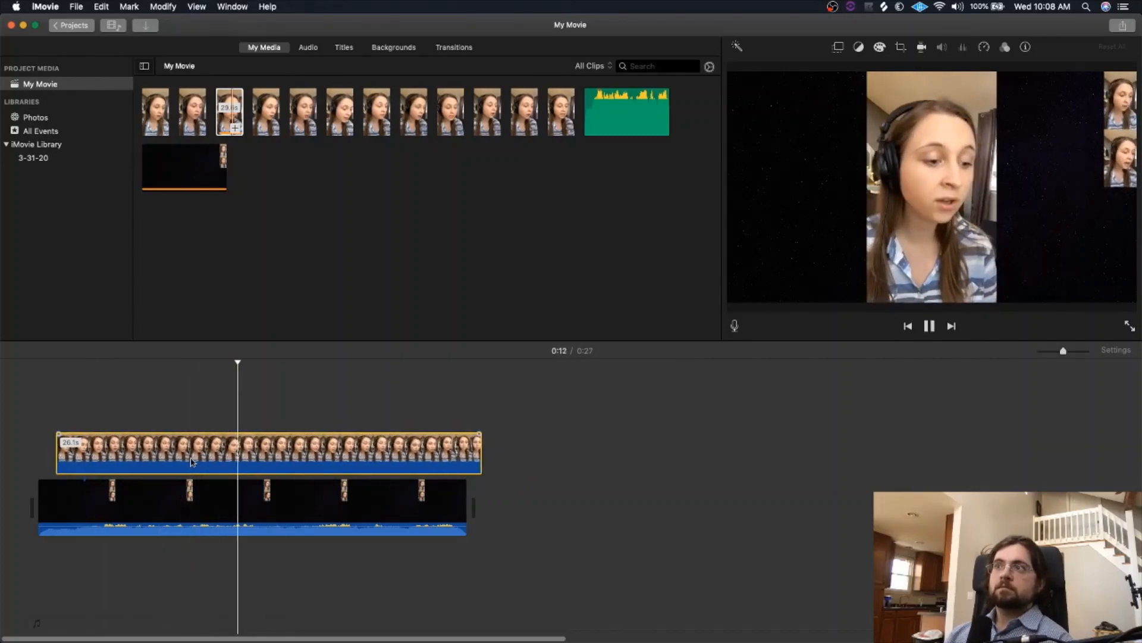
- Export the movie with the third singer added to the right column, and again with the fourth singer added
left_click(1122, 25)
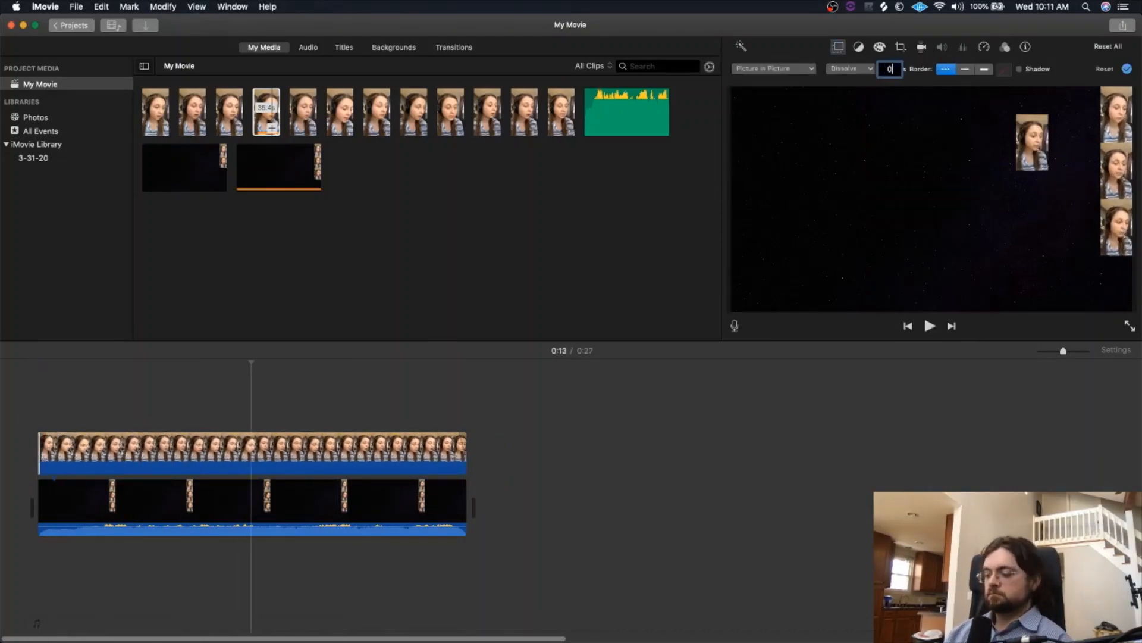
left_click(1123, 25)
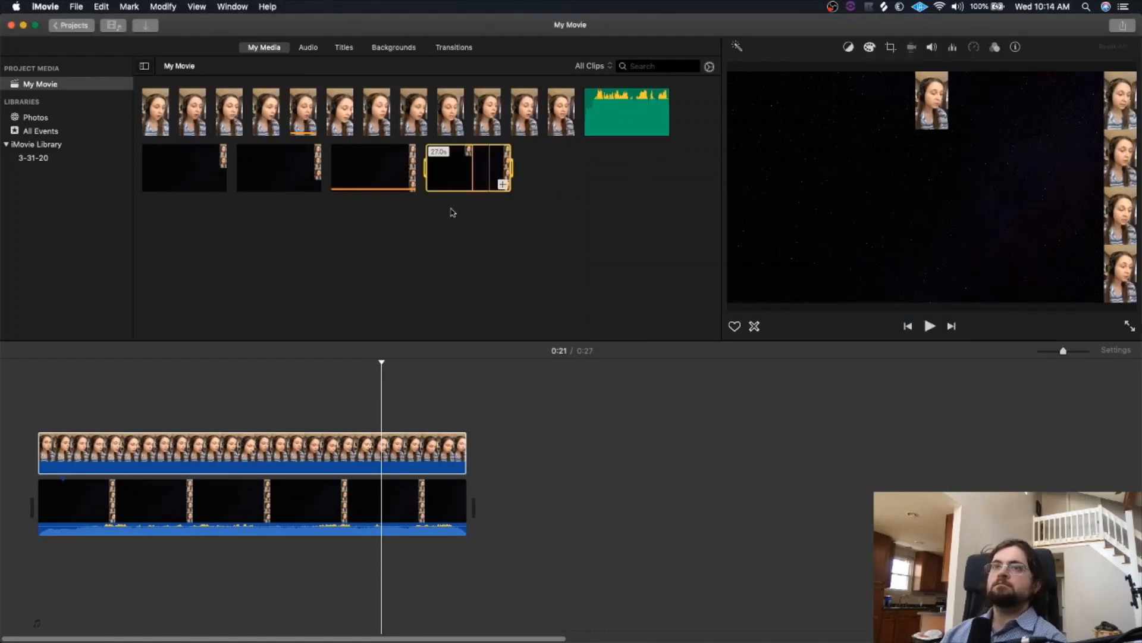
- Place the newest exported clip on the timeline, then overlay, trim and preview the sixth and seventh singer clips for sync
left_click_drag(468, 169, 66, 443)
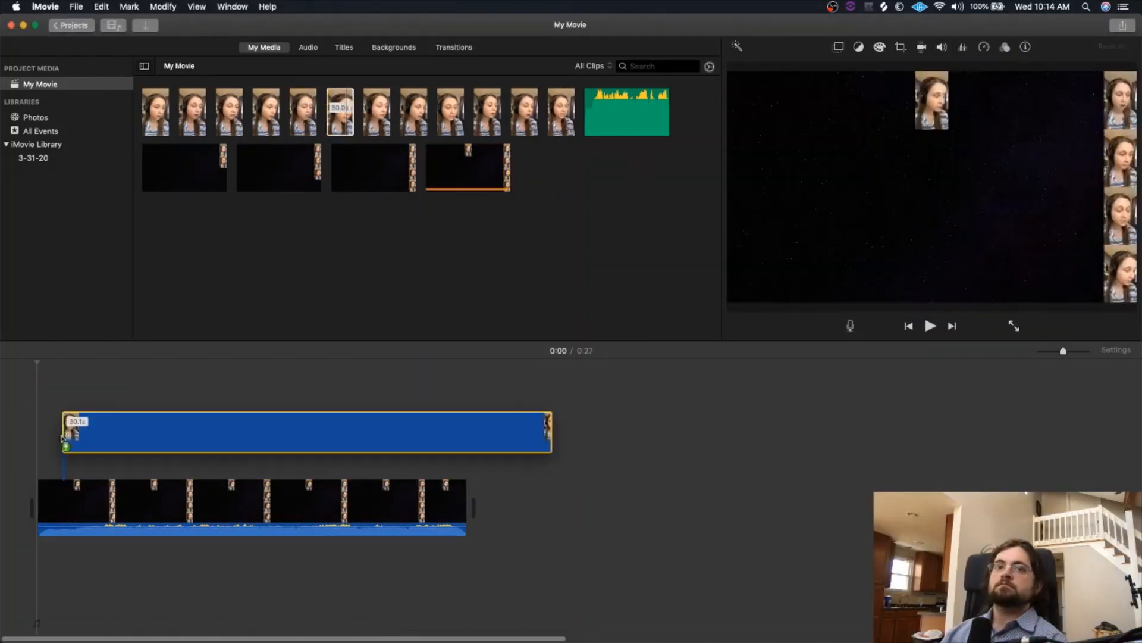
key("space")
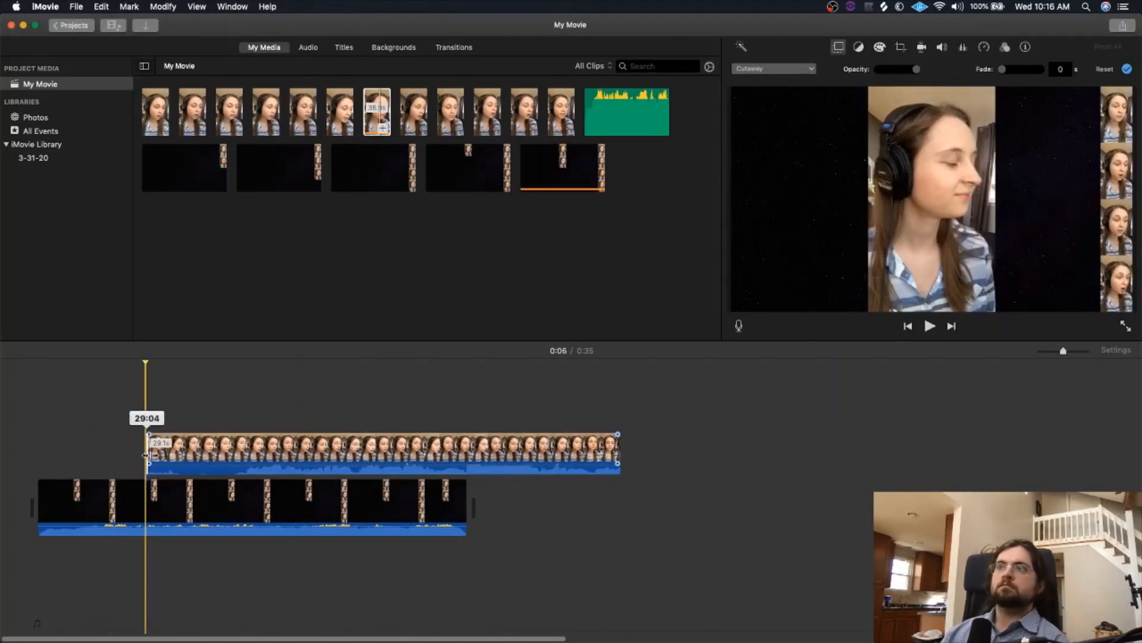
left_click_drag(145, 434, 234, 450)
key("space")
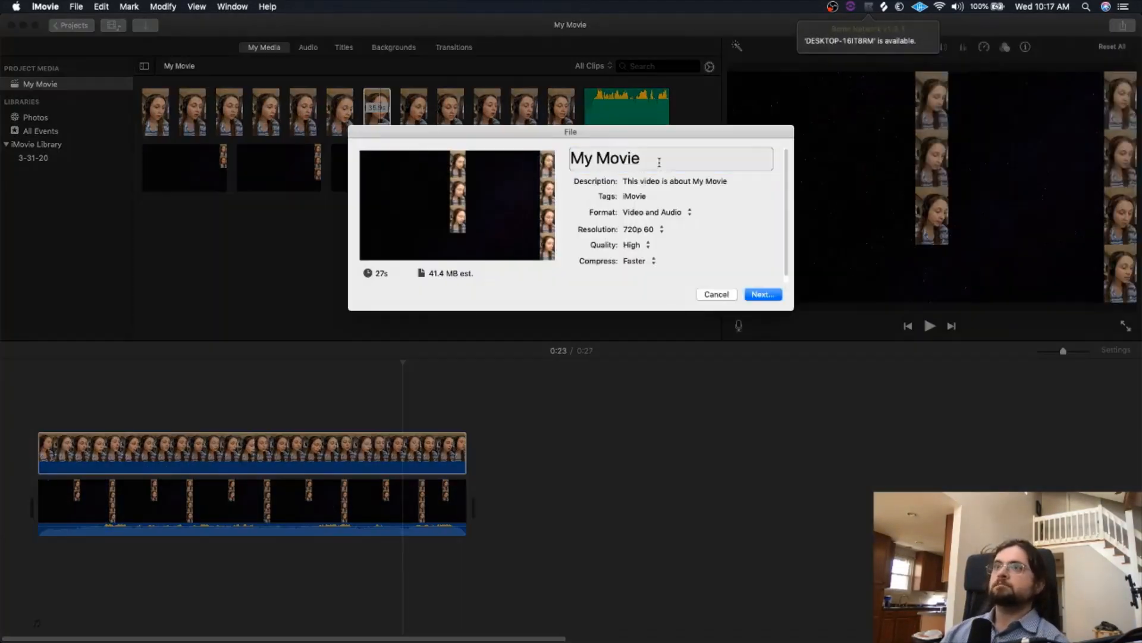
- Export the seven-singer movie as Virtual Choir Video, and export again with the eighth singer completing the middle column
key("super+a")
type("Virtual Choir Video")
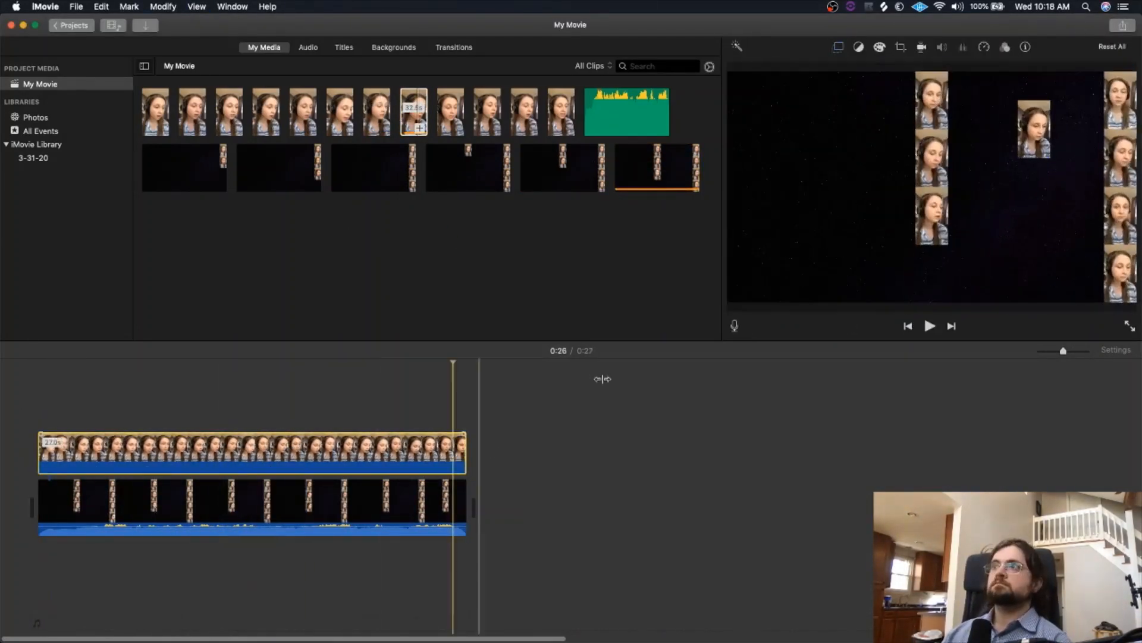
left_click(1122, 25)
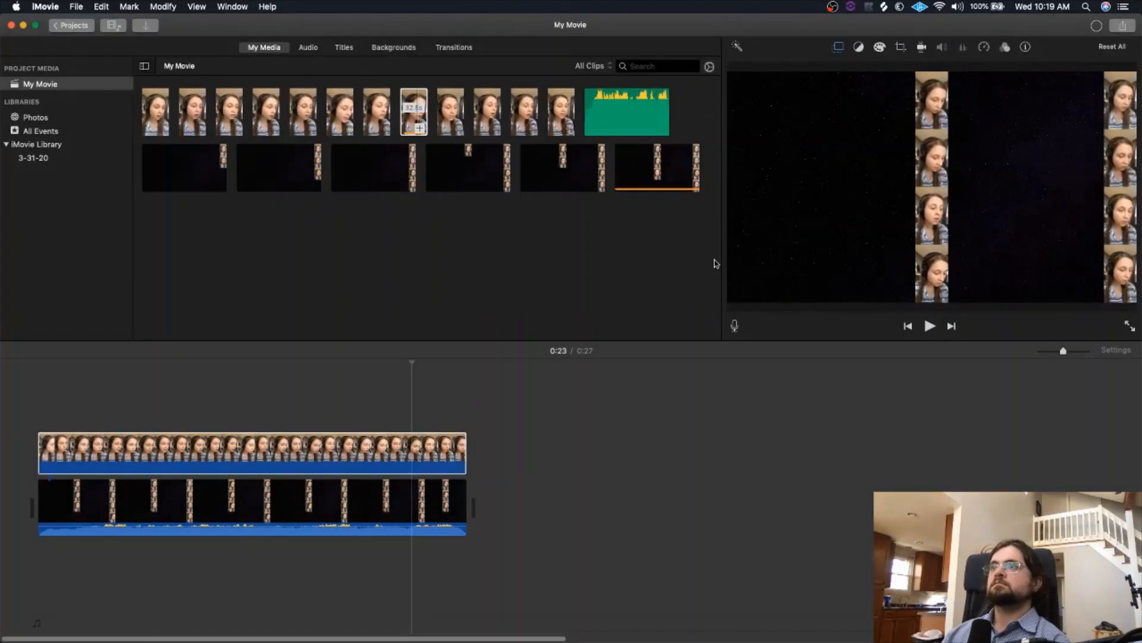
- Trim the start of the ninth singer's overlay, and preview the tenth singer's picture-in-picture clip and detach its audio
left_click(930, 326)
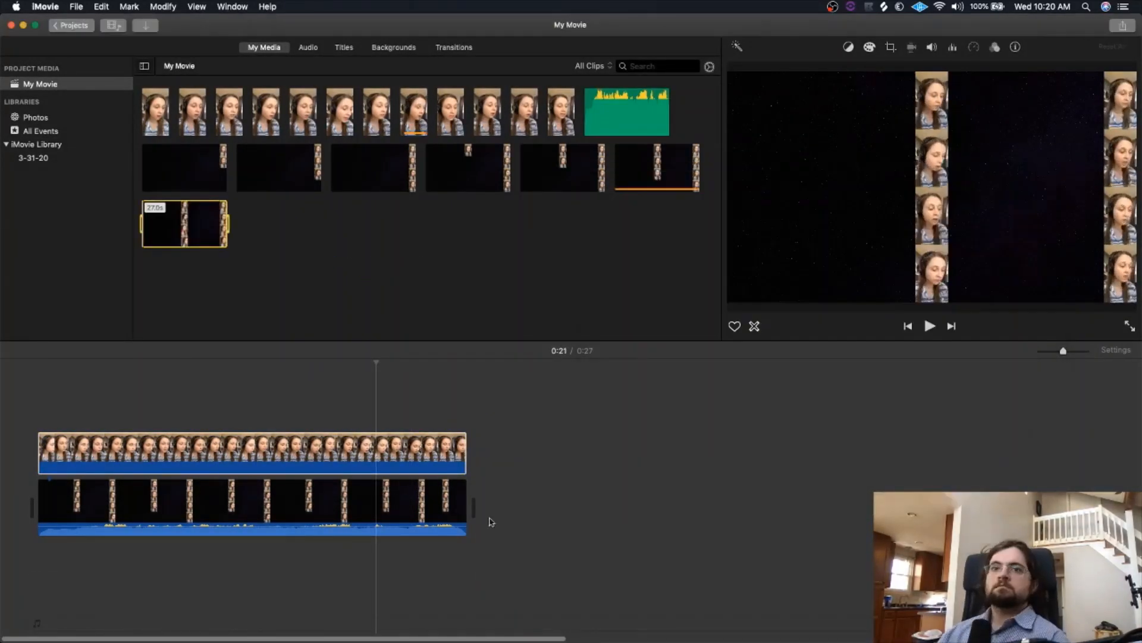
left_click_drag(50, 455, 82, 455)
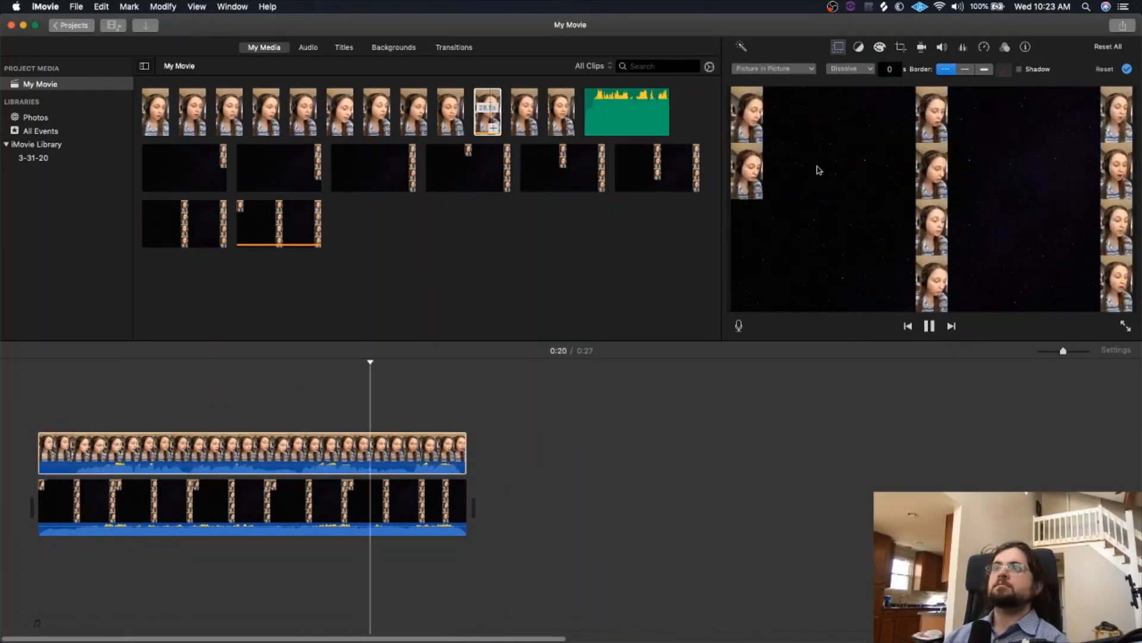
left_click(279, 223)
left_click(908, 325)
right_click(447, 441)
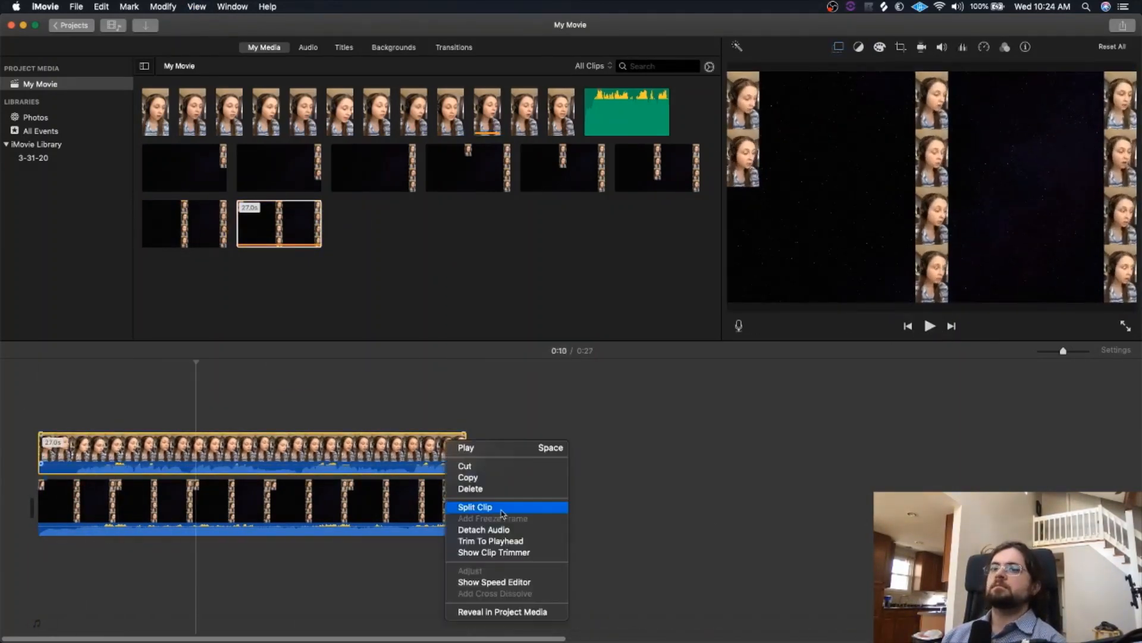
left_click(488, 531)
key("space")
- Export the ten-singer movie to Documents as Virtual Choir Video, replacing the existing file
left_click(1123, 25)
left_click(1018, 169)
left_click(714, 157)
type("Virtual Choir Video")
left_click(762, 293)
left_click(708, 173)
- Preview the eleventh singer's overlay for sync and trim it to match the start and end of the background clip
left_click(908, 326)
key("space")
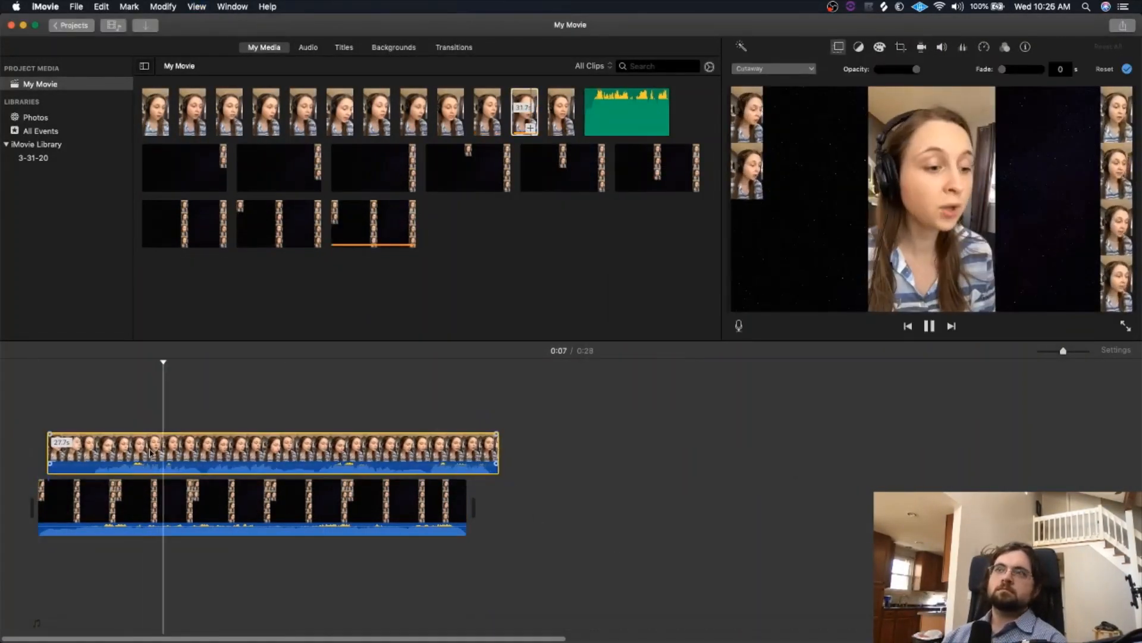
left_click(98, 455)
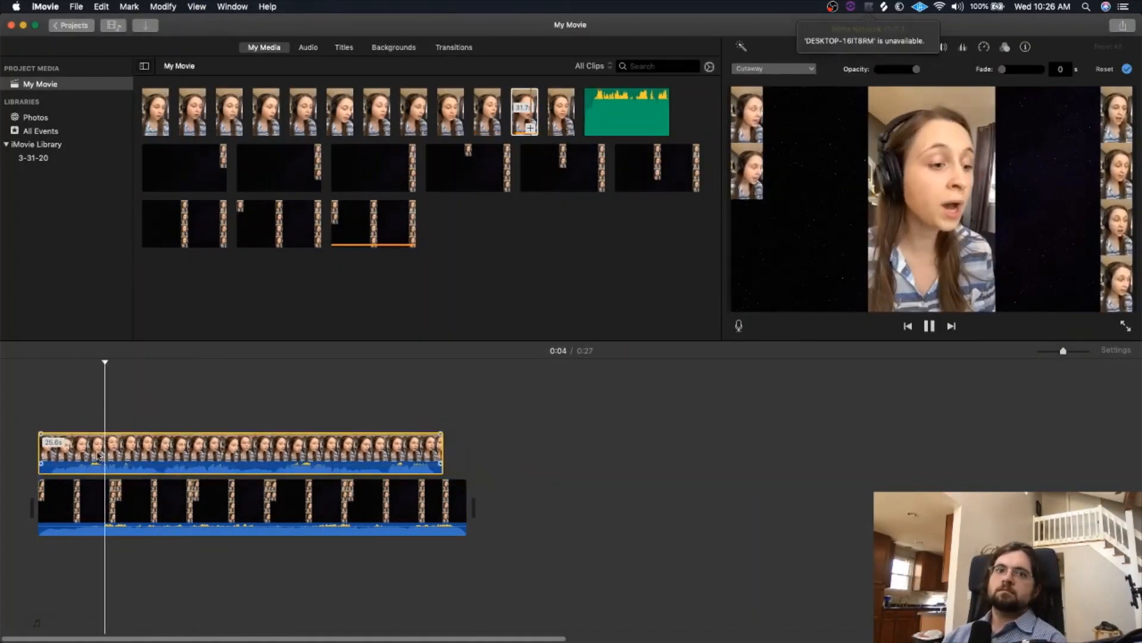
mouse_move(98, 455)
left_mouse_down()
mouse_move(139, 455)
mouse_move(38, 455)
left_mouse_up()
left_click_drag(484, 455, 466, 455)
- Export the movie with the eleventh singer added to the left column, overwriting Virtual Choir Video
left_click(1123, 25)
left_click(1017, 169)
type("Virtual Choir Video")
left_click(763, 293)
left_click(708, 172)
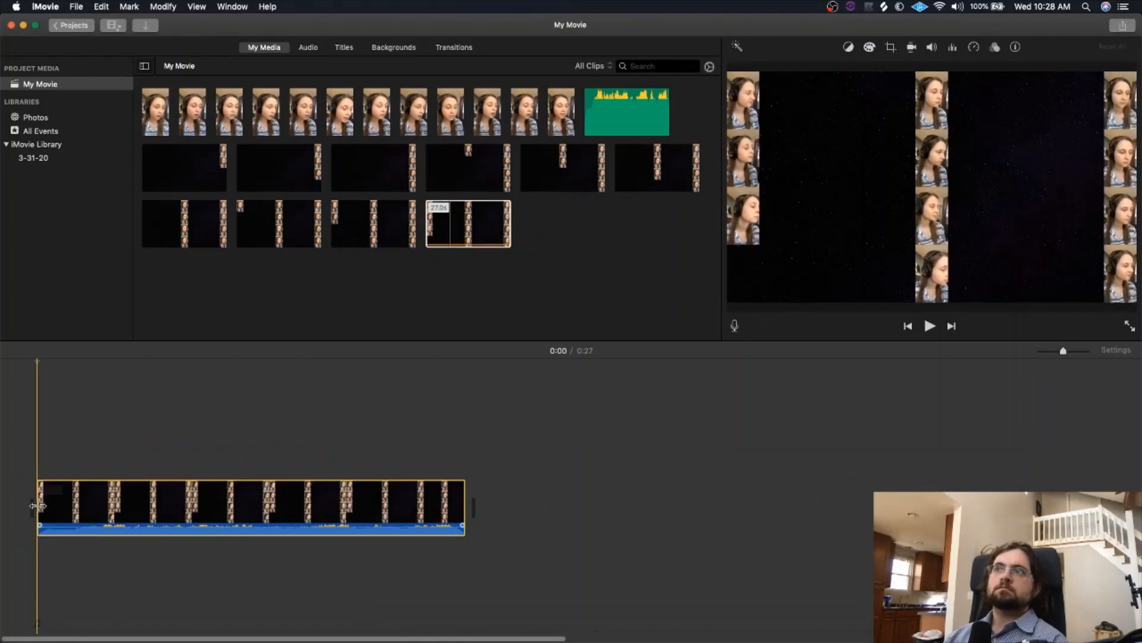
- Overlay the twelfth singer clip on the newest export, mute and trim it, and set it as Picture in Picture completing the left column
mouse_move(468, 223)
left_mouse_down()
mouse_move(37, 453)
mouse_move(98, 454)
left_mouse_up()
key("space")
key("shift+super+m")
left_click_drag(490, 453, 466, 453)
left_click_drag(72, 453, 39, 453)
left_click(774, 69)
left_click(774, 104)
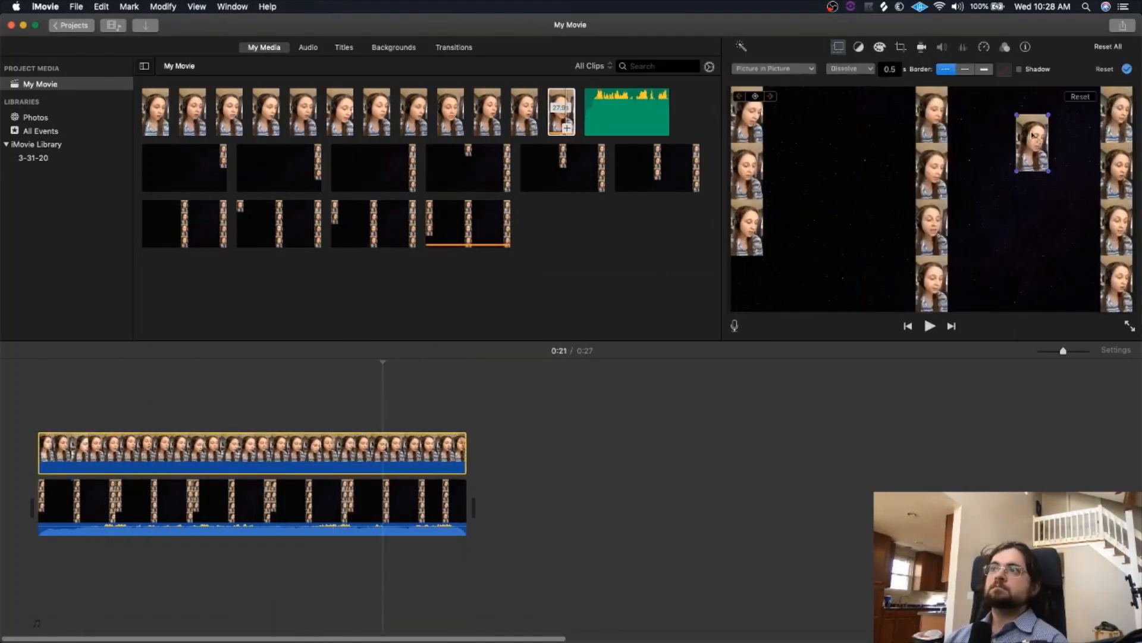
key("space")
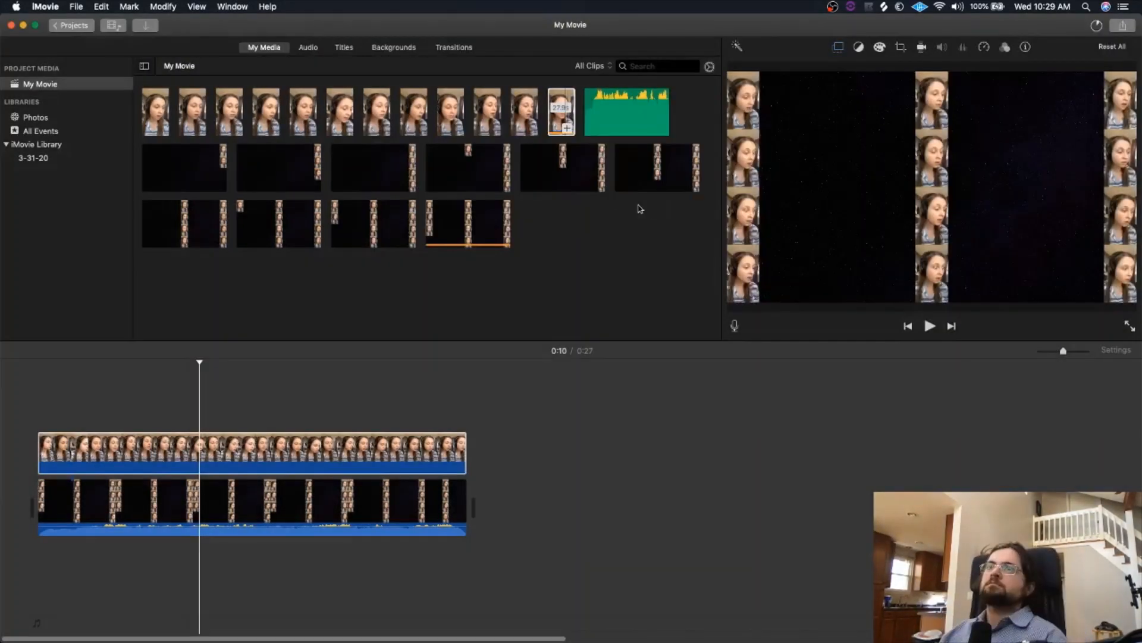
- Replace the timeline contents with the newest exported twelve-singer clip
left_click(47, 620)
mouse_move(759, 215)
left_mouse_down()
mouse_move(586, 228)
mouse_move(41, 506)
left_mouse_up()
key("BackSpace")
- Overlay the third singer's source clip again, trim it to the background clip's length, set it to Picture in Picture and preview it
mouse_move(231, 111)
left_mouse_down()
mouse_move(39, 454)
mouse_move(105, 455)
left_mouse_up()
left_click_drag(119, 455, 90, 455)
key("space")
left_click_drag(492, 456, 467, 455)
left_click_drag(77, 456, 38, 456)
left_click(773, 69)
left_click(773, 103)
key("space")
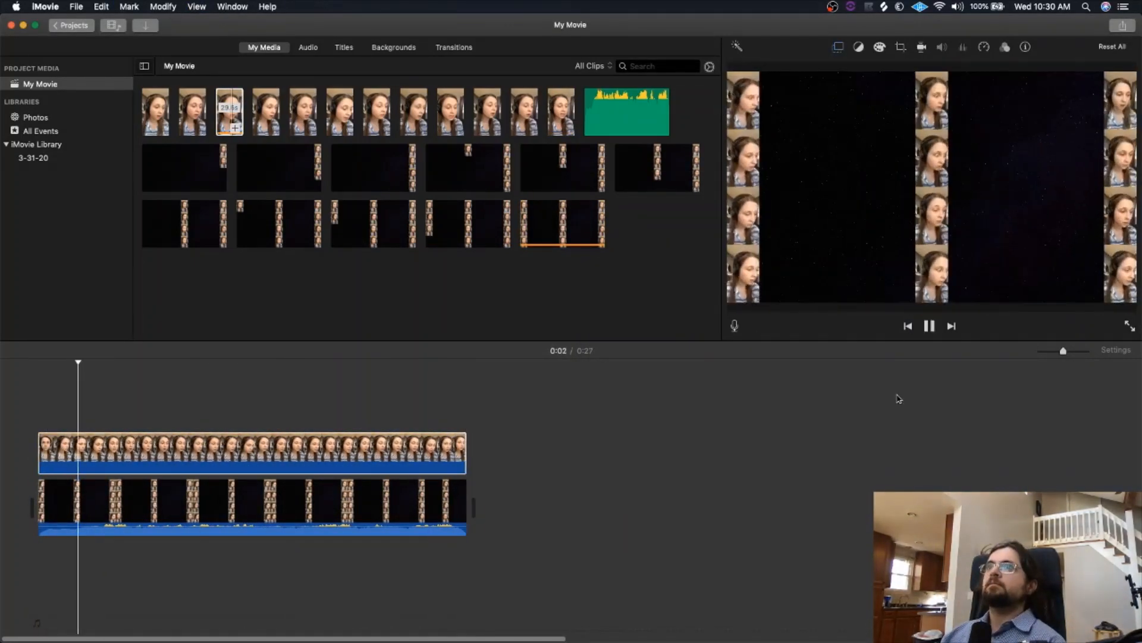
- Stop the preview and export the finished twelve-singer movie as Virtual Choir Video, replacing the earlier version
left_click(929, 327)
left_click(1123, 26)
type("Virtual Choir Video")
left_click(762, 294)
key("Return")
- Open the exported Virtual Choir Video from the Documents folder in QuickTime Player and watch it full screen
left_click(867, 621)
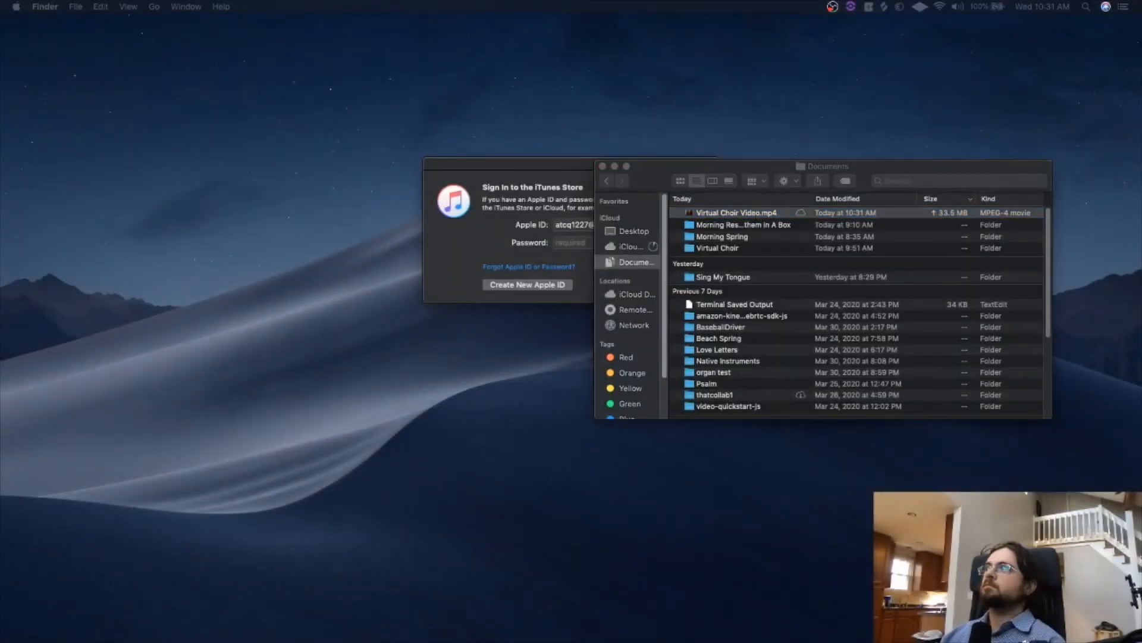
left_click_drag(1141, 244, 420, 150)
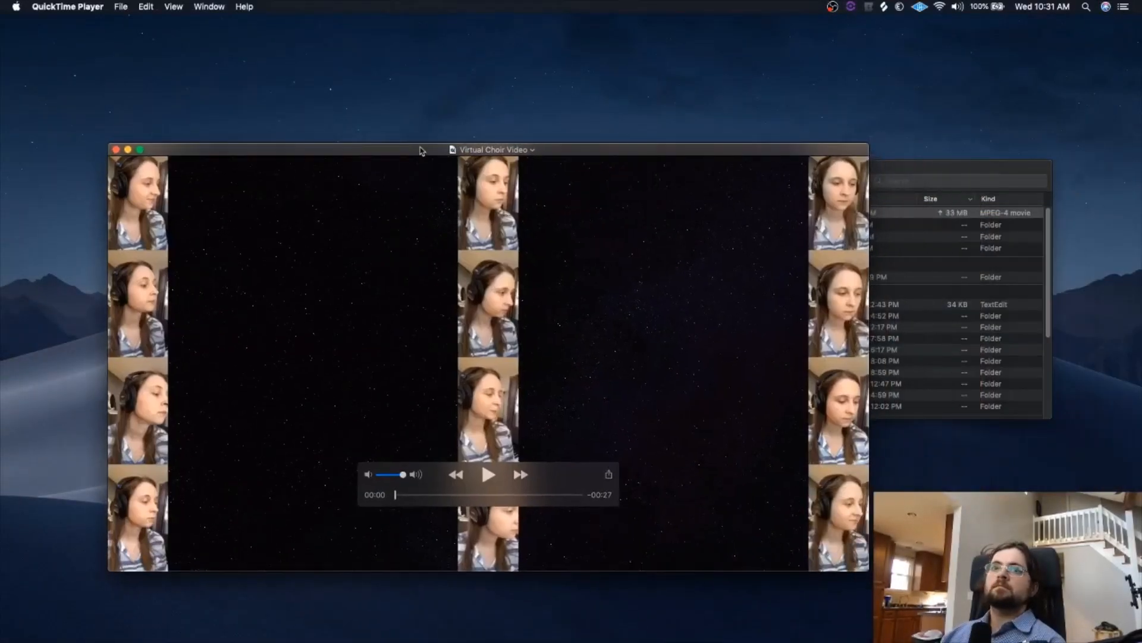
left_click(141, 149)
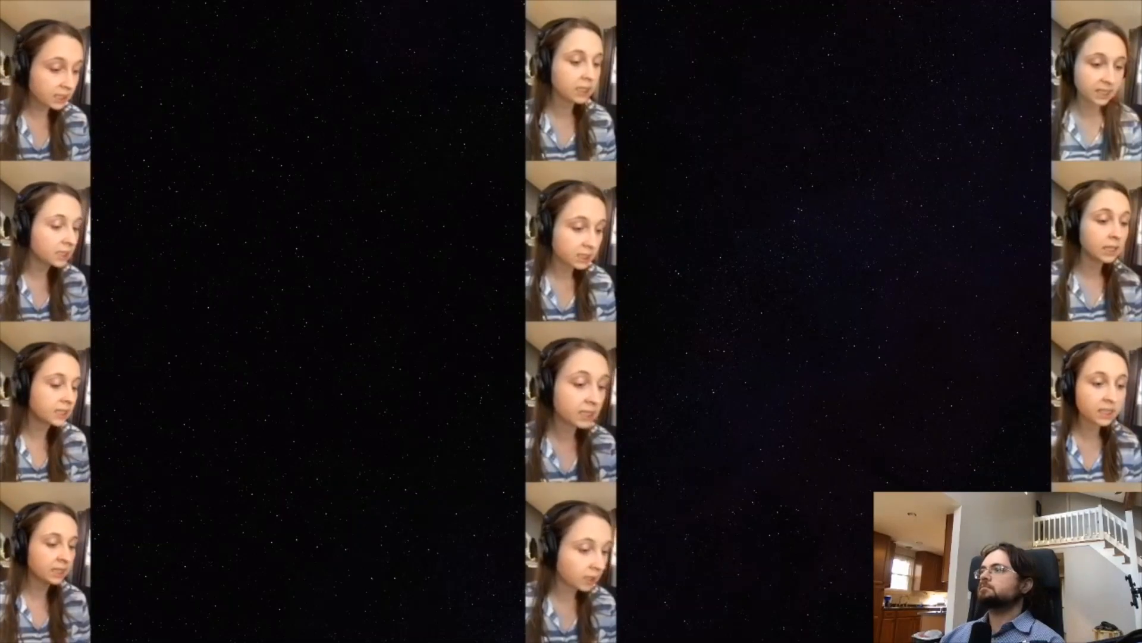
mouse_move(756, 439)
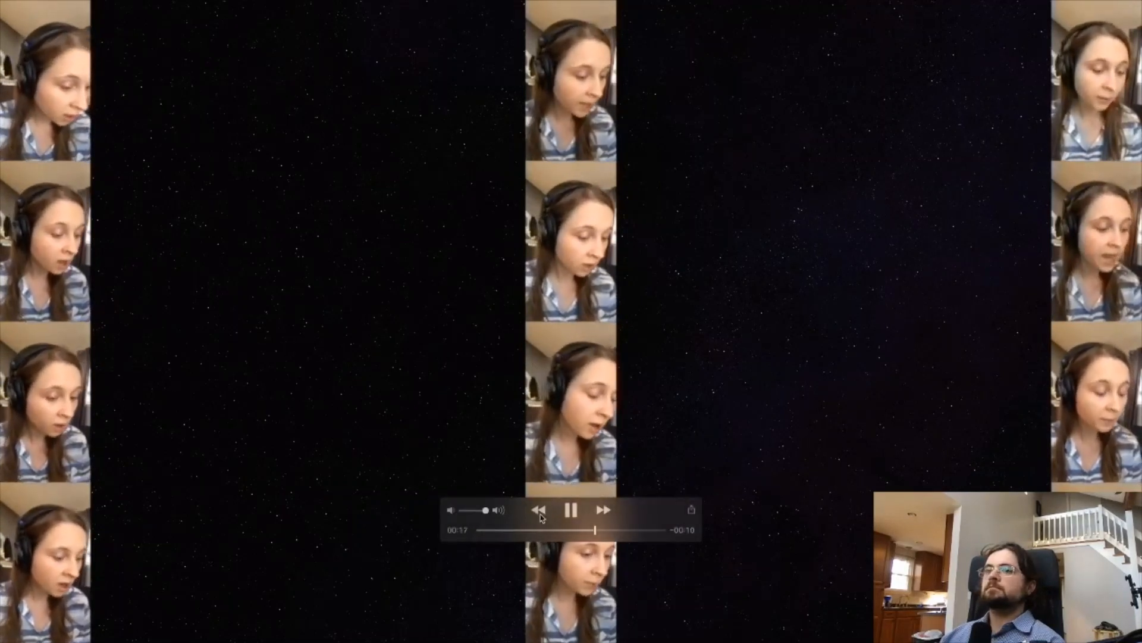